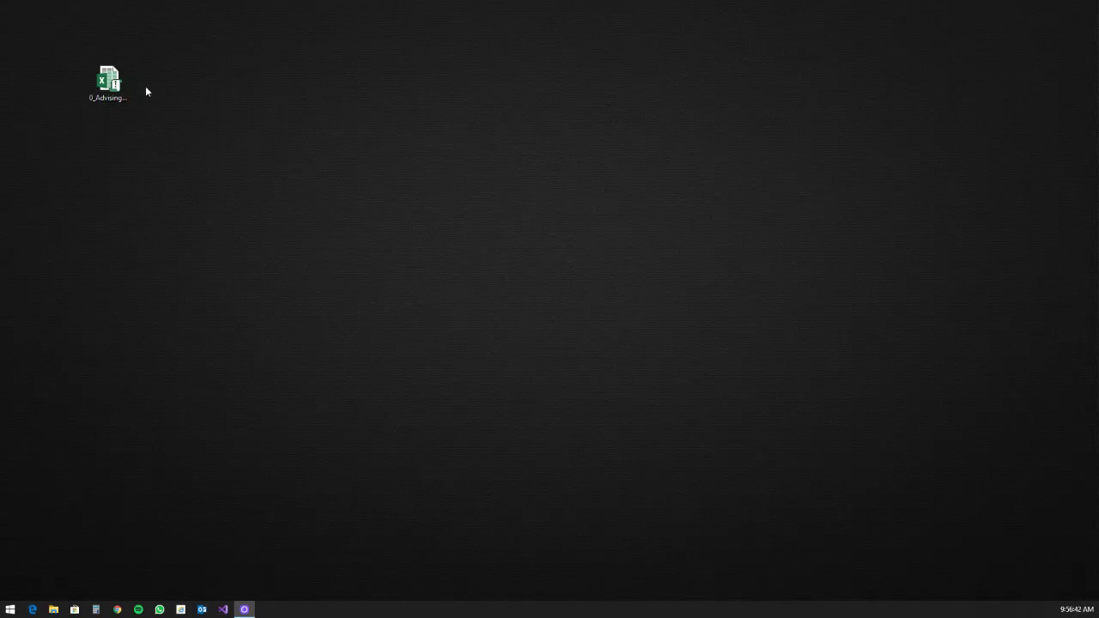
Step: Select the Advising Toolbox workbook on the desktop and bring up File Explorer at This PC
left_click(121, 79)
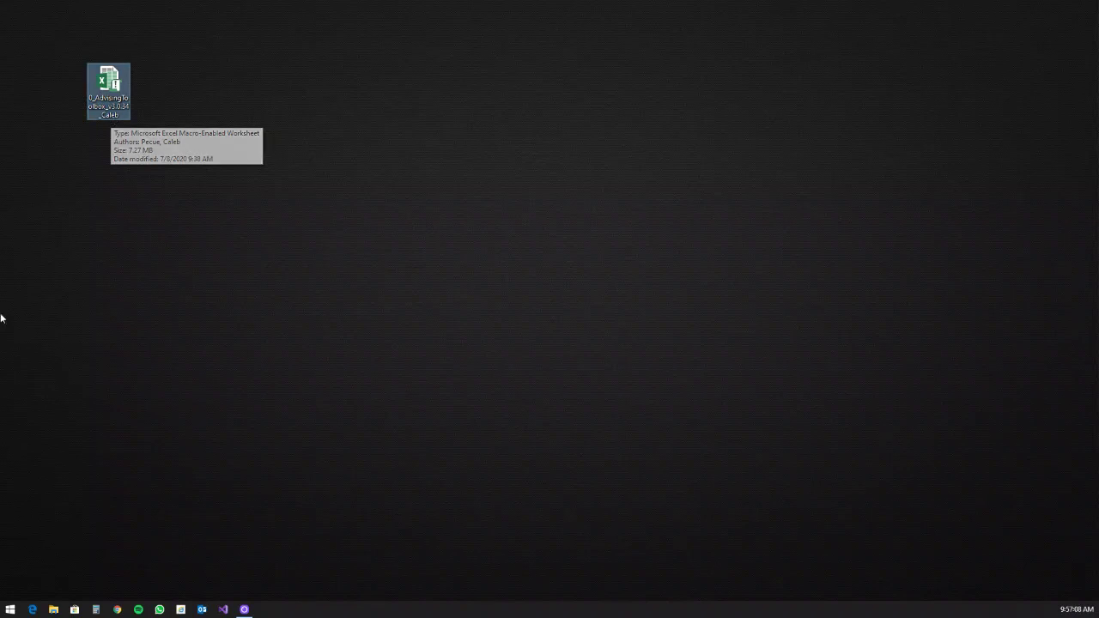
left_click(54, 609)
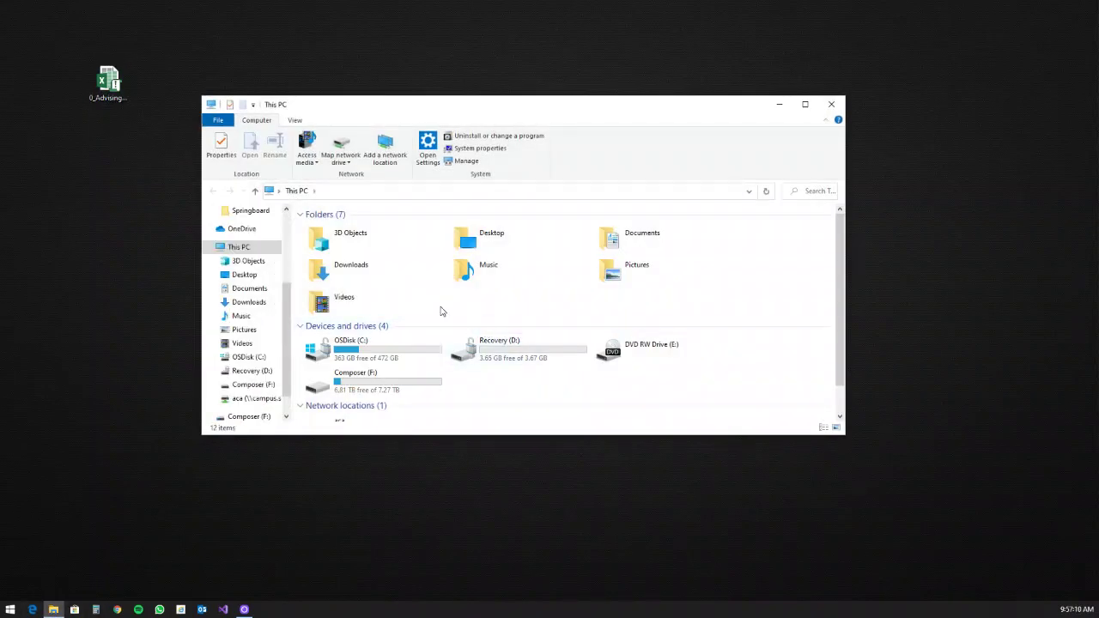
Step: Navigate to aca (K:) > Declarations > AUTOMATION, then select the Advising Toolbox workbook file
left_click(253, 367)
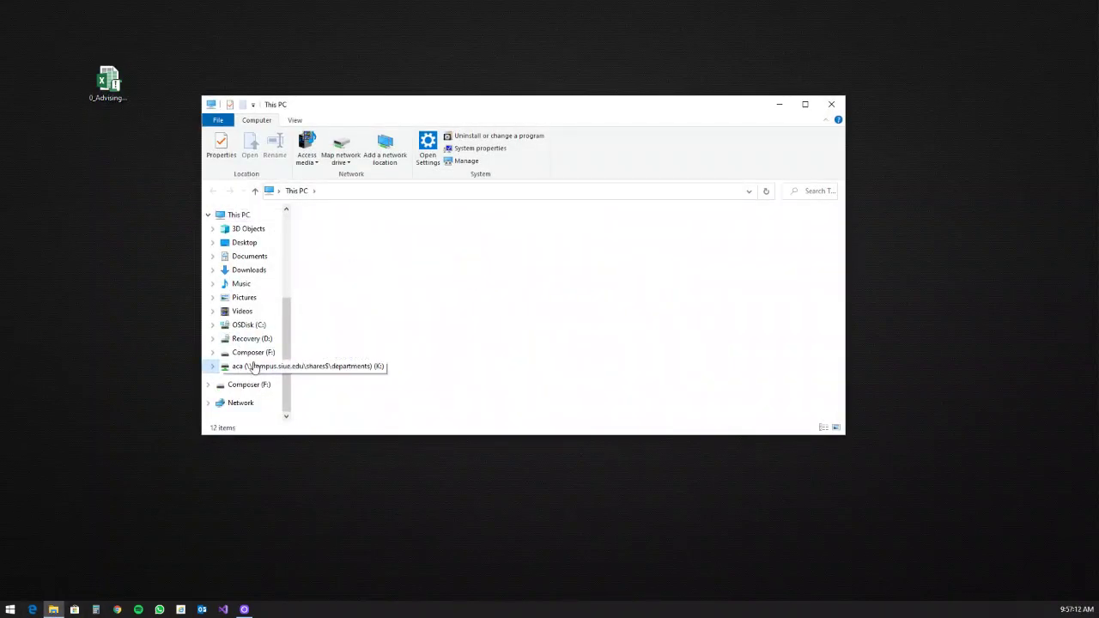
left_click(333, 243)
double_click(333, 242)
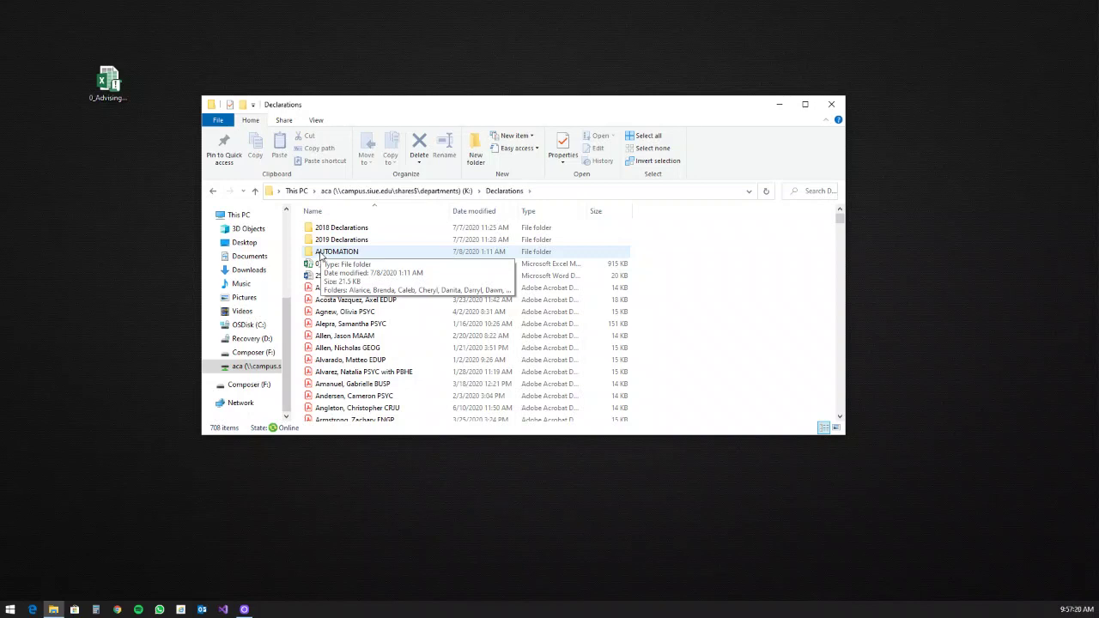
double_click(322, 252)
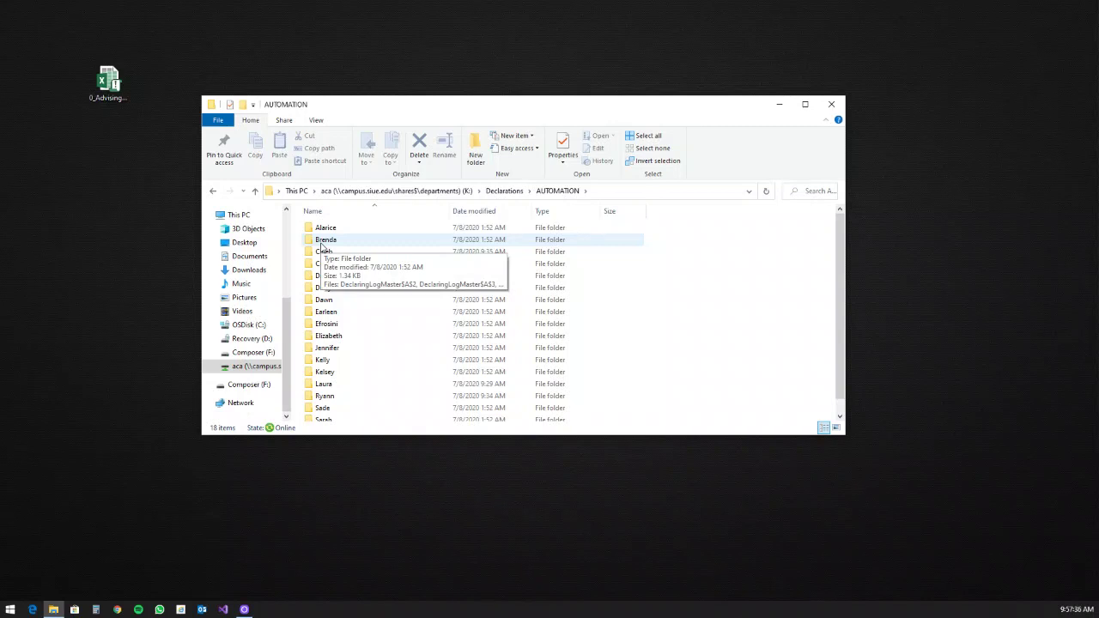
left_click(109, 90)
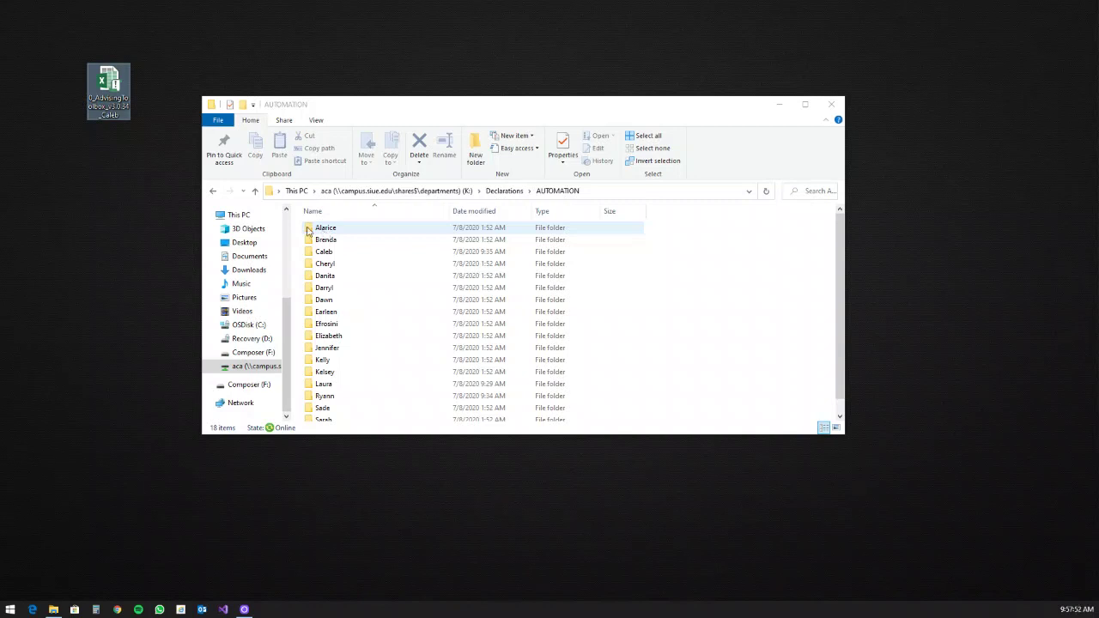
left_click(104, 107)
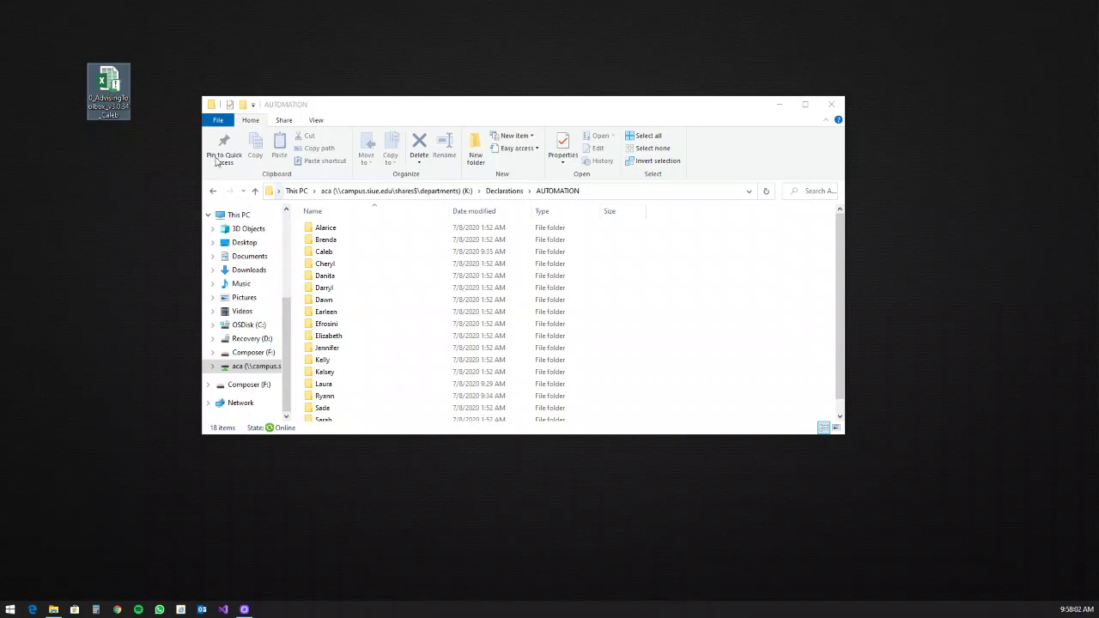
Step: Scroll through an advisor's DeclaringLogMaster log files, go back to AUTOMATION, and close the window
double_click(328, 240)
scroll(335, 241, "down", 10)
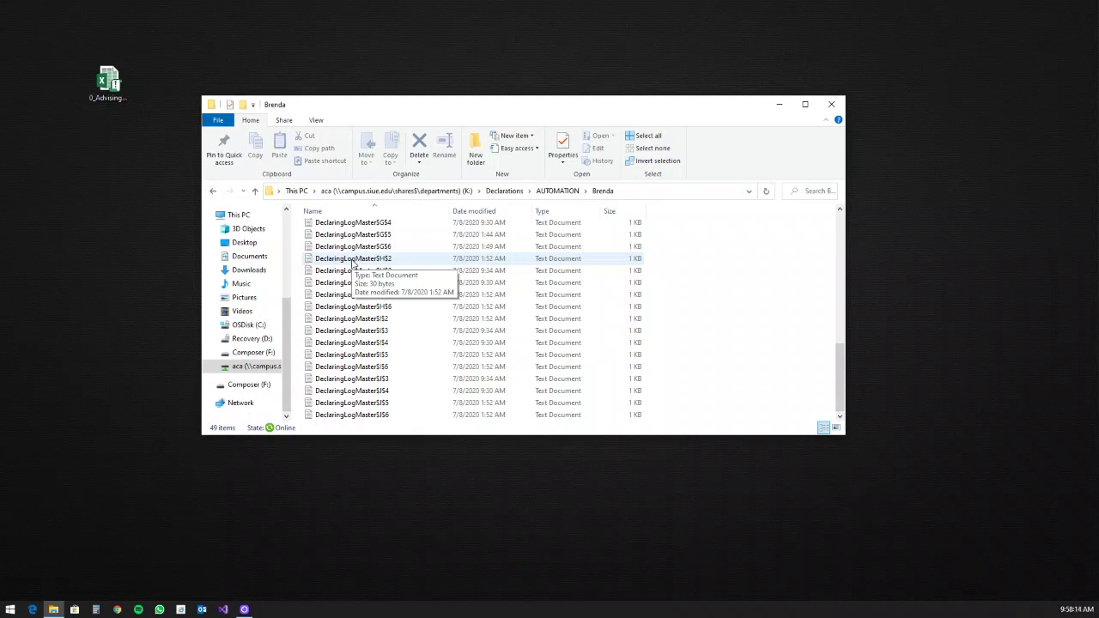
left_click(550, 191)
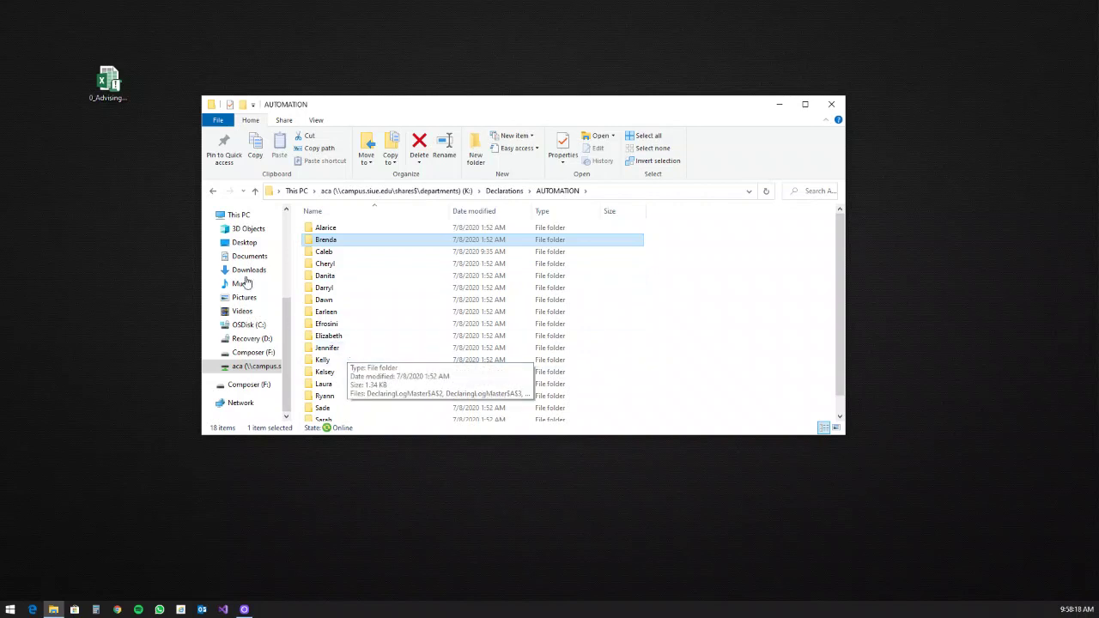
left_click(108, 81)
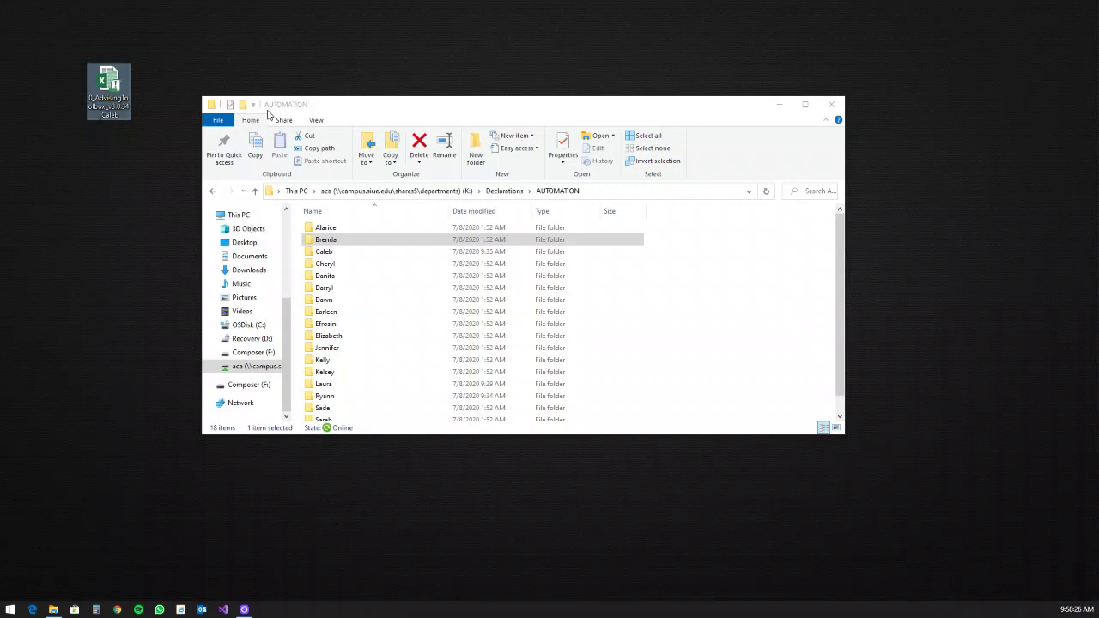
left_click(830, 106)
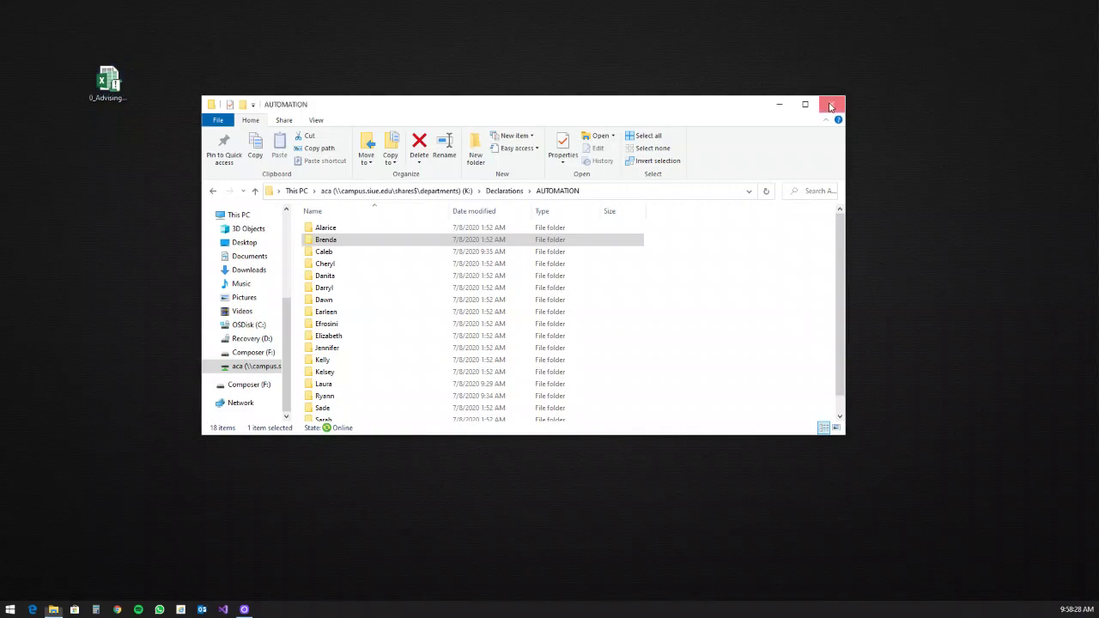
Step: Launch the Advising Toolbox .xlsm from the desktop to reach the OAA Toolbox v3.0.34 login
left_click(120, 84)
double_click(122, 83)
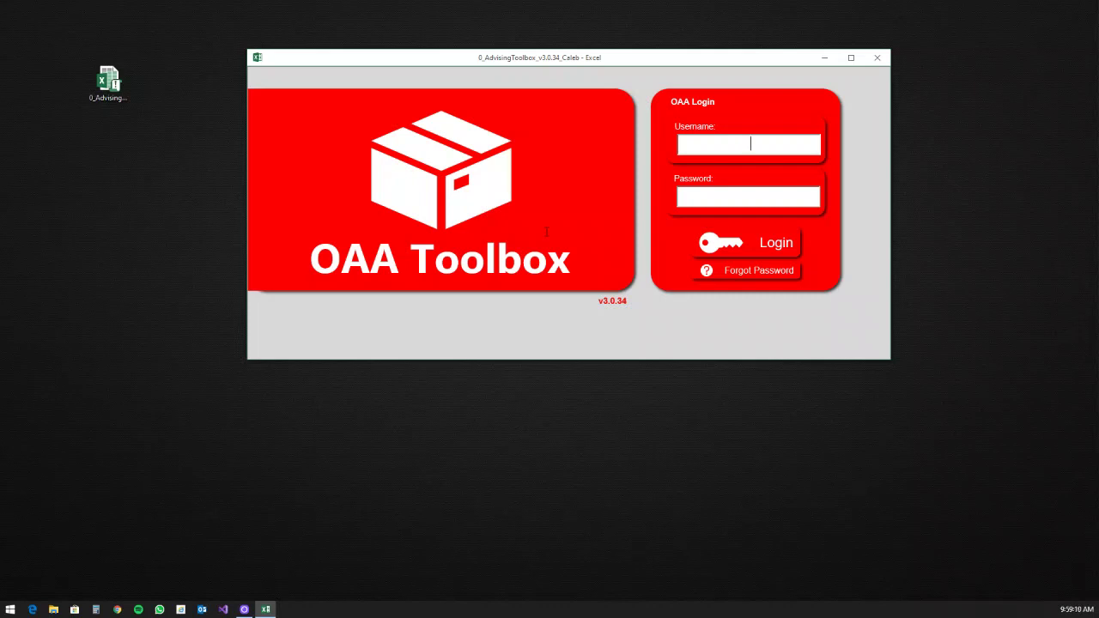
Step: Sign in to the OAA Toolbox with the advisor's username and password
type("Caleb")
key("Tab")
type("*********")
key("Return")
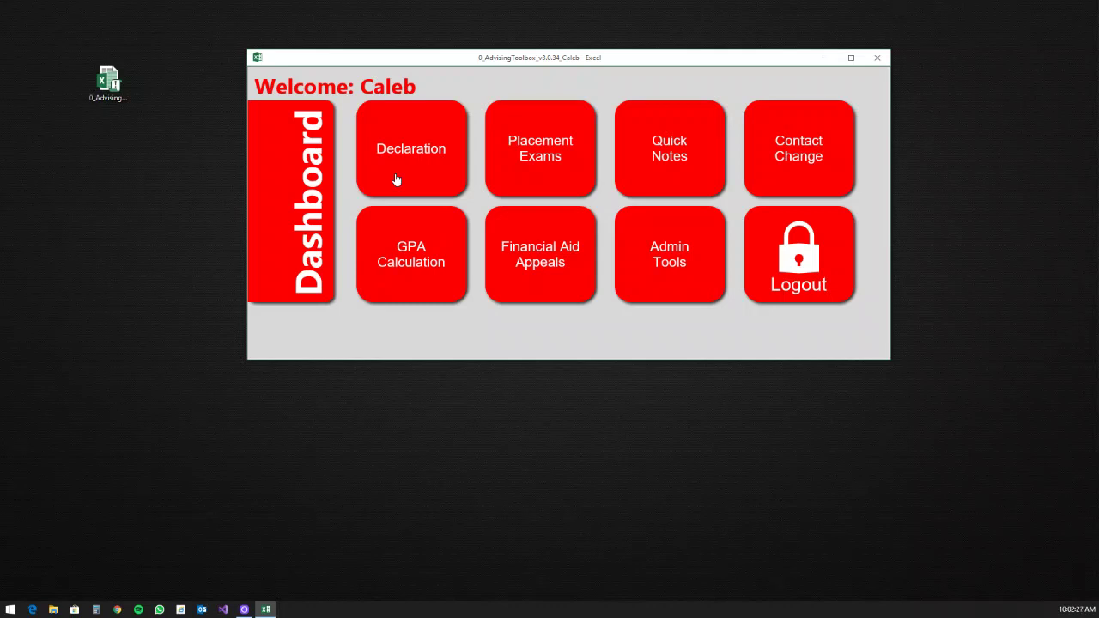
Step: Open the Declaration form from the Toolbox Dashboard
left_click(396, 178)
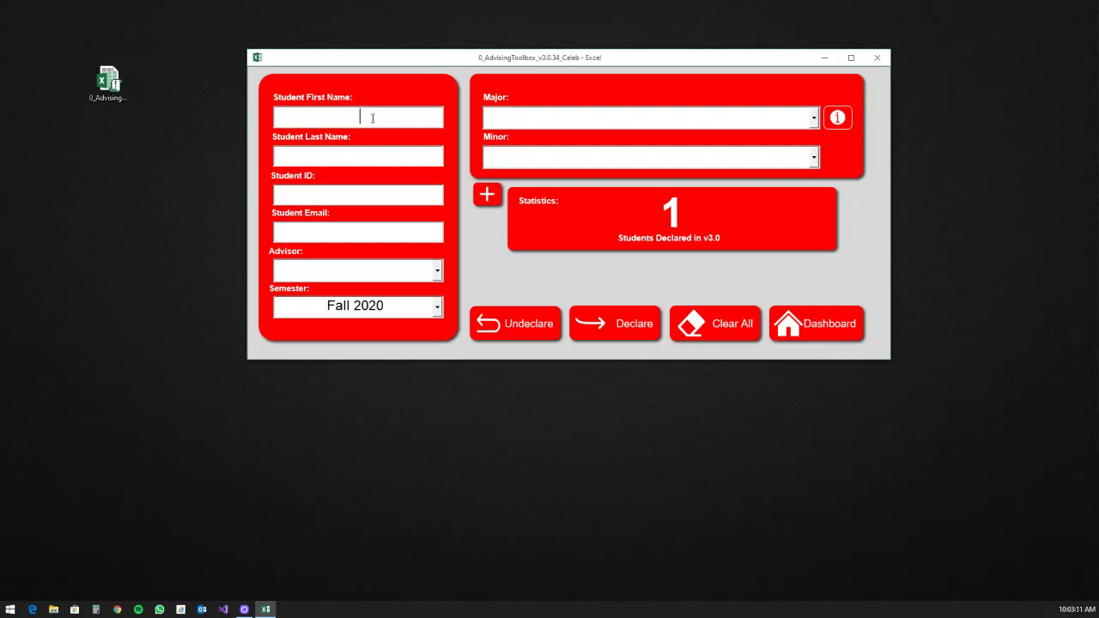
Step: Fill in the test student's first and last name, student ID and e-mail, ending in Advisor
key("Tab")
key("Tab")
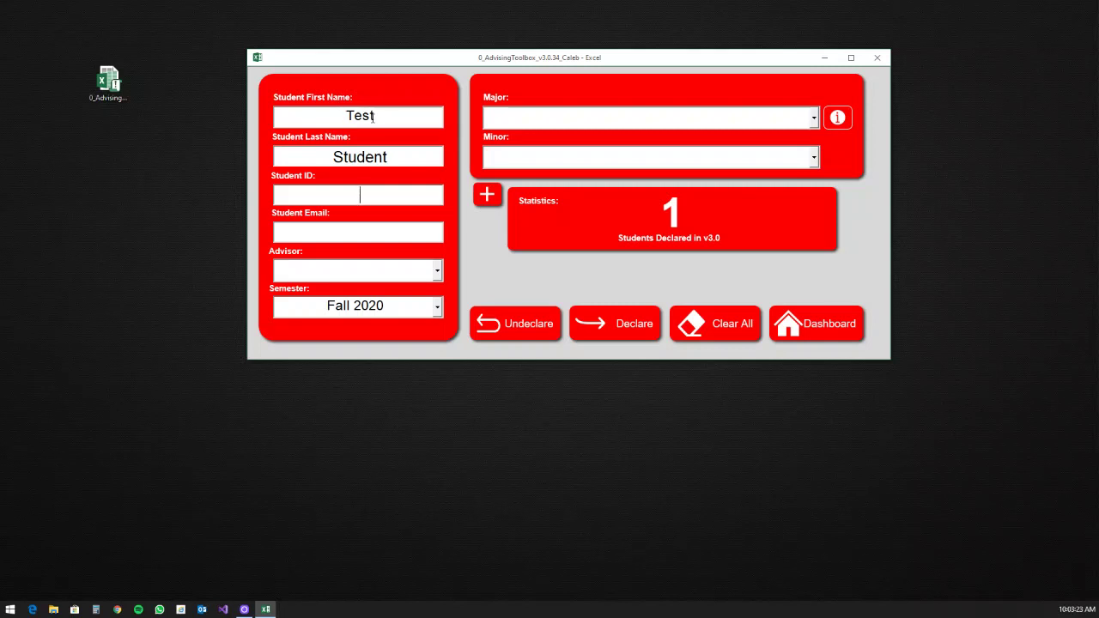
key("Tab")
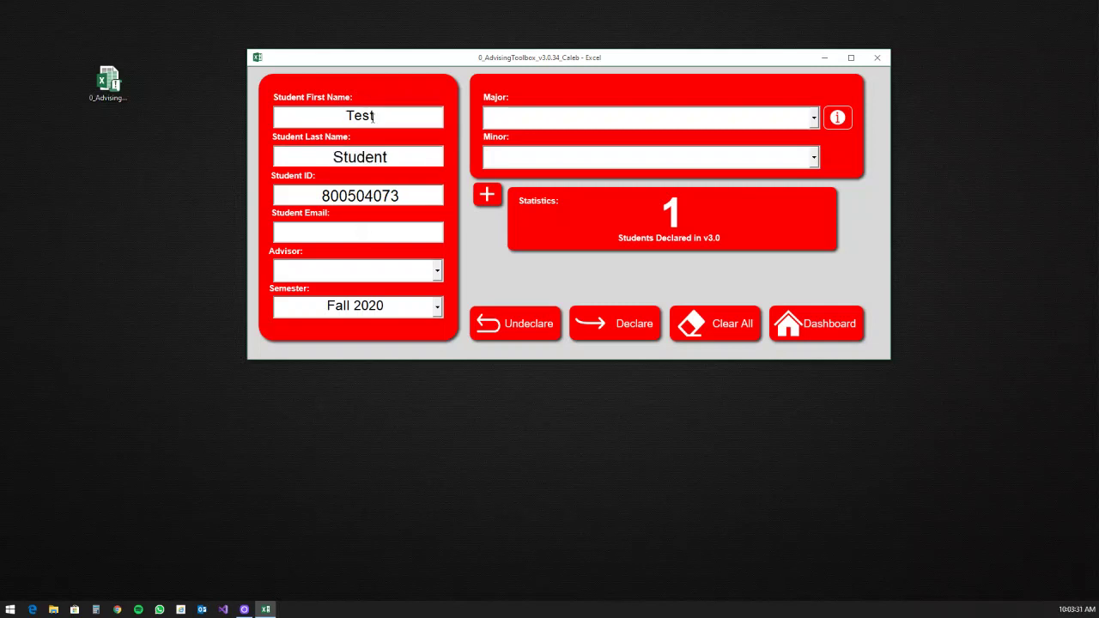
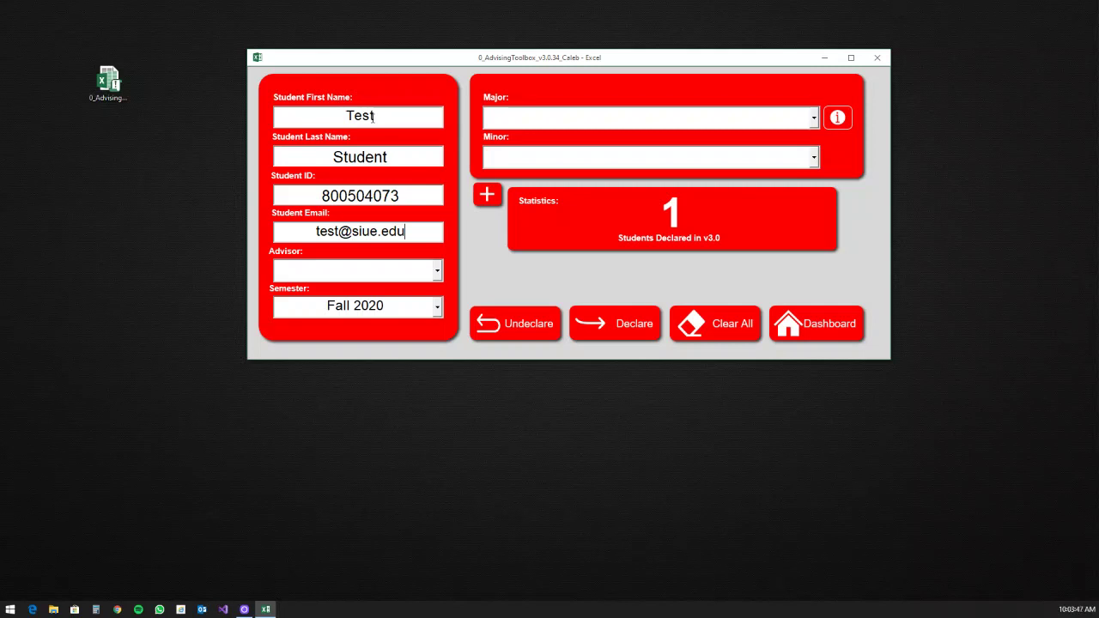
key("Tab")
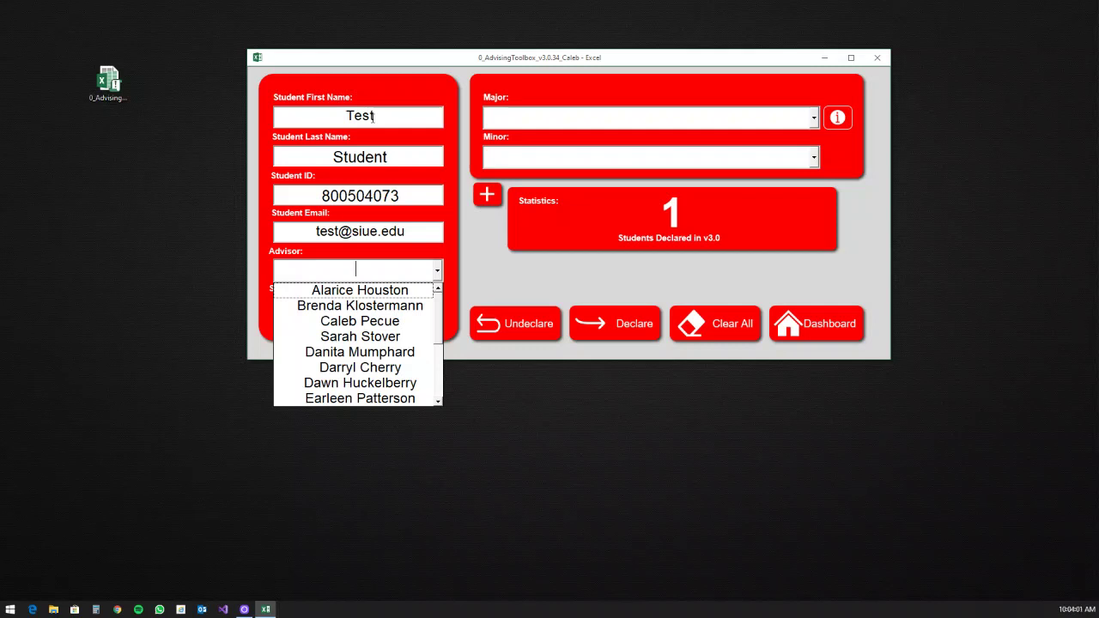
Step: Search the Advisor combo box by partial name and accept the matching advisor
type("Stover")
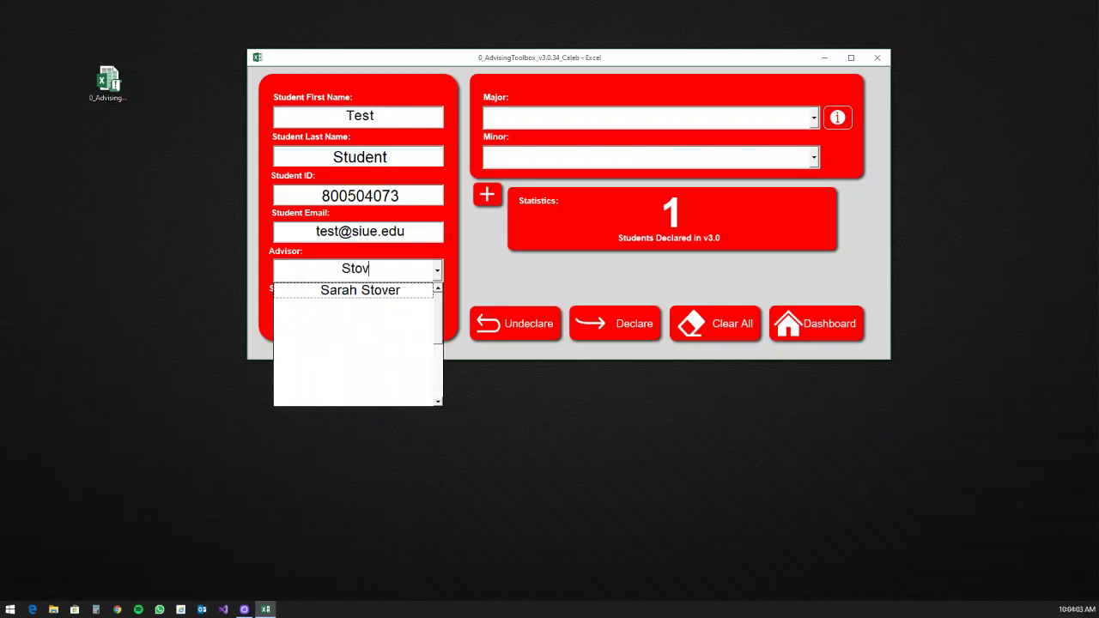
key("BackSpace")
key("BackSpace")
key("BackSpace")
key("BackSpace")
key("BackSpace")
key("BackSpace")
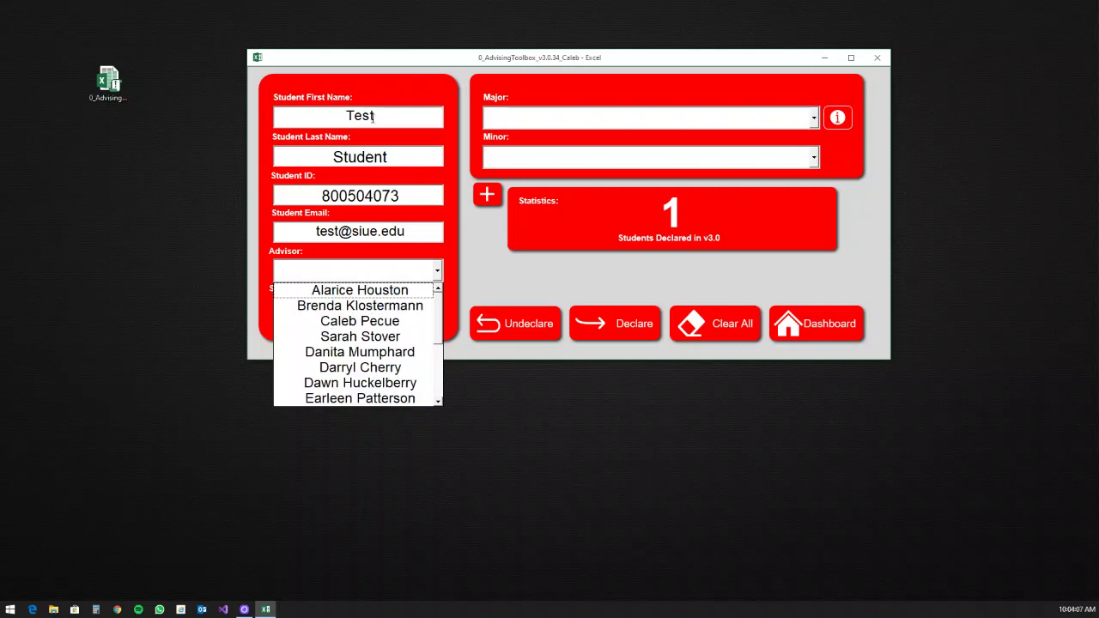
type("rm")
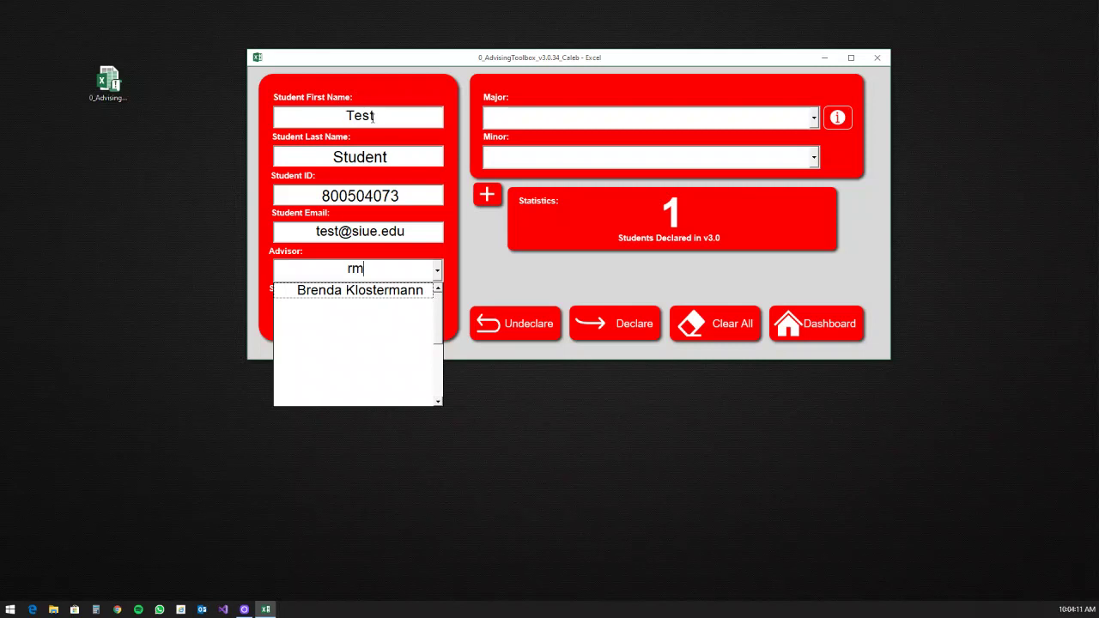
key("BackSpace")
key("BackSpace")
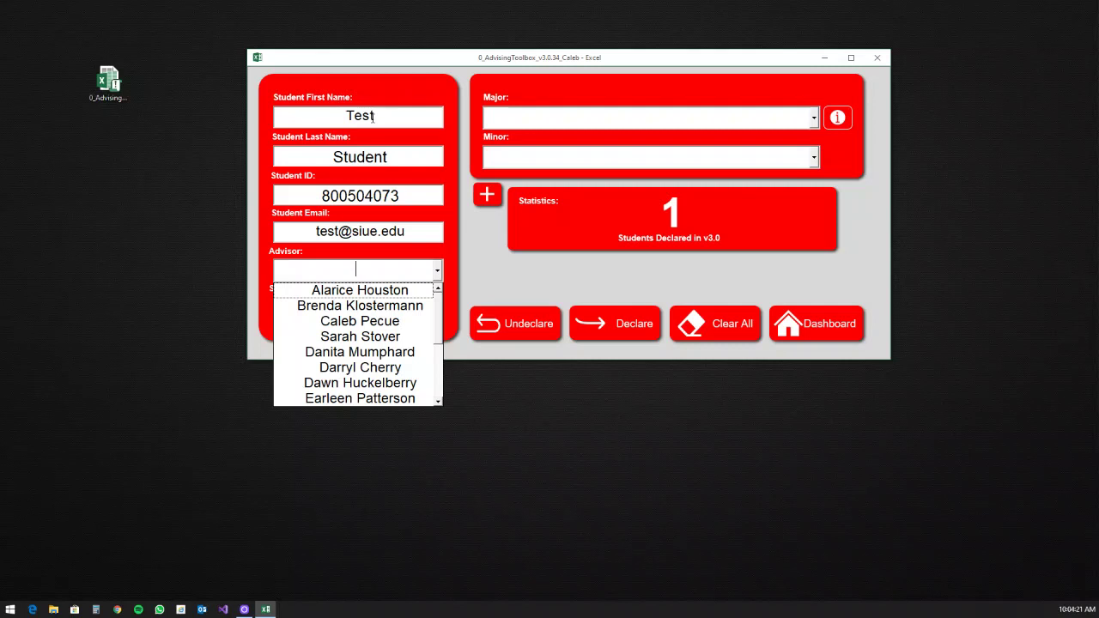
key("Down")
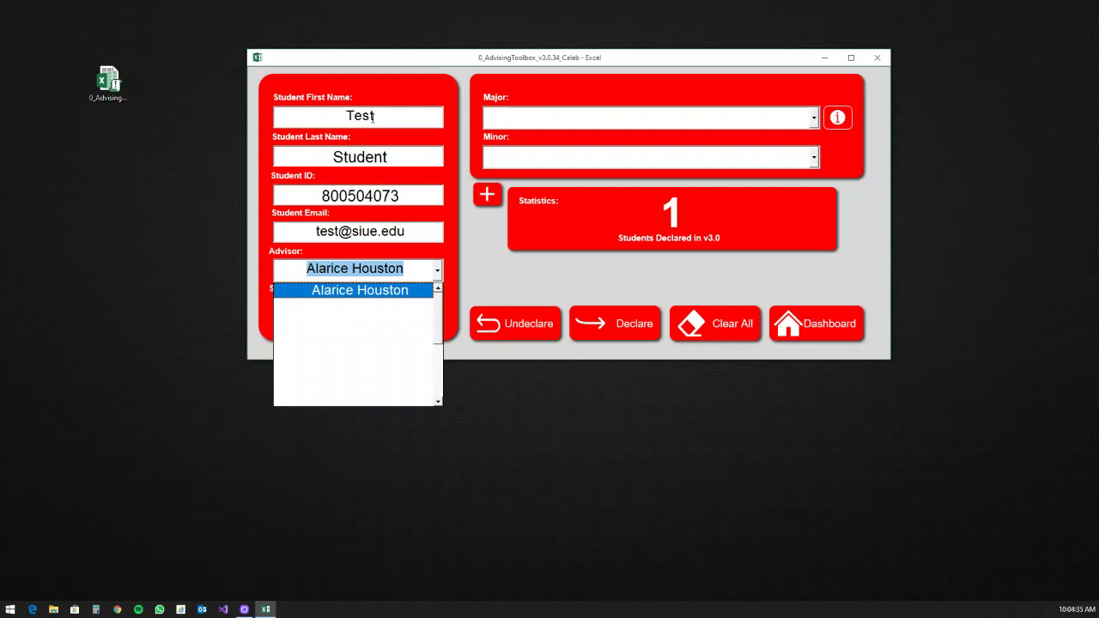
key("BackSpace")
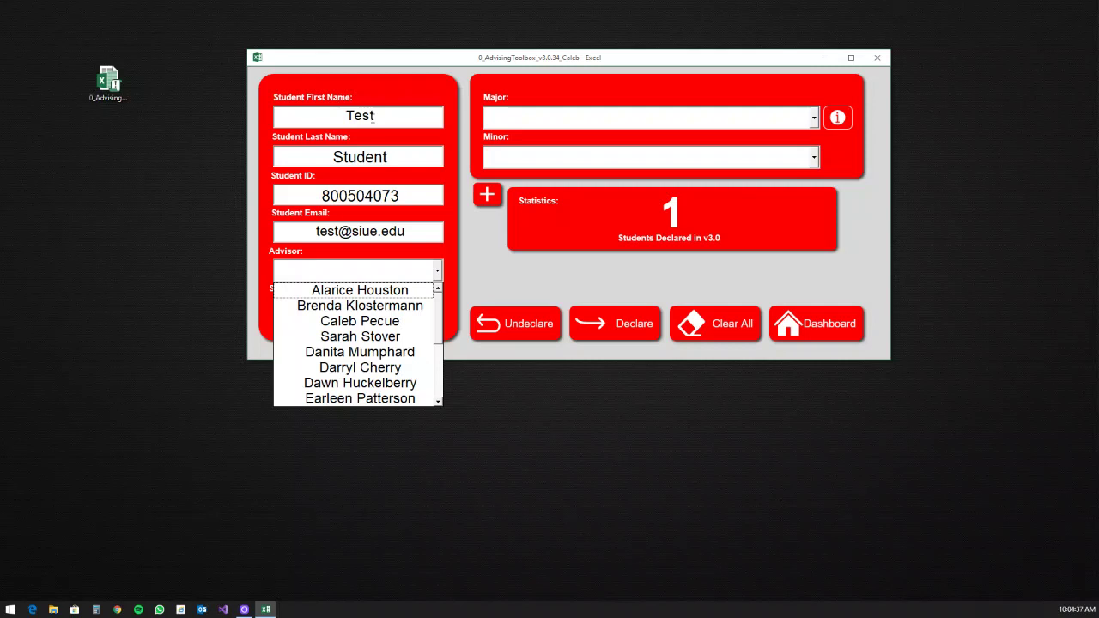
type("Cale")
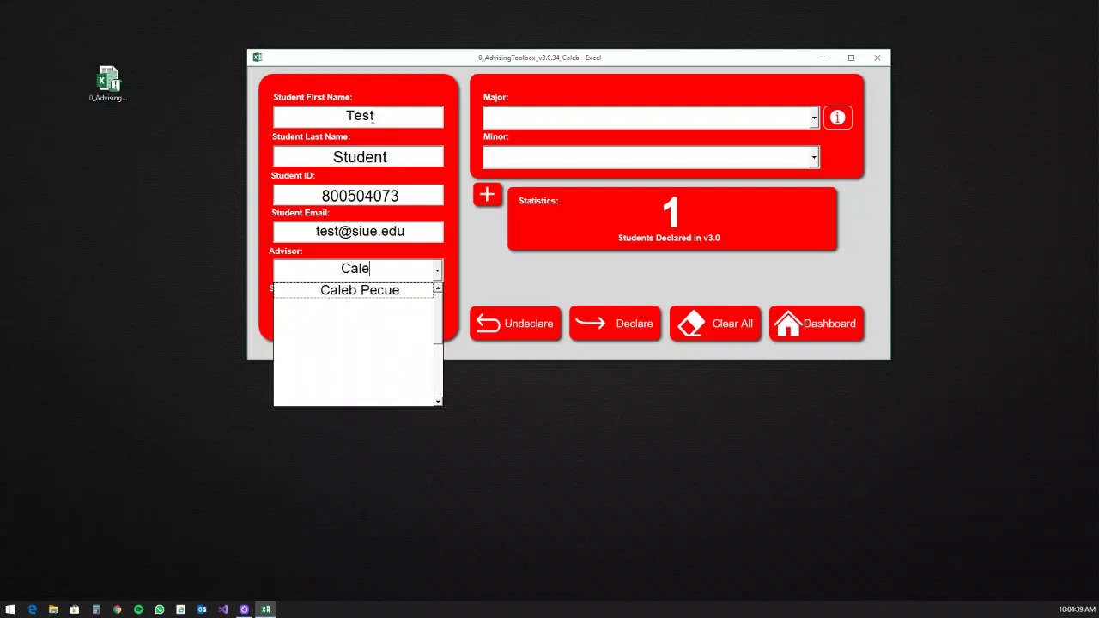
key("Down")
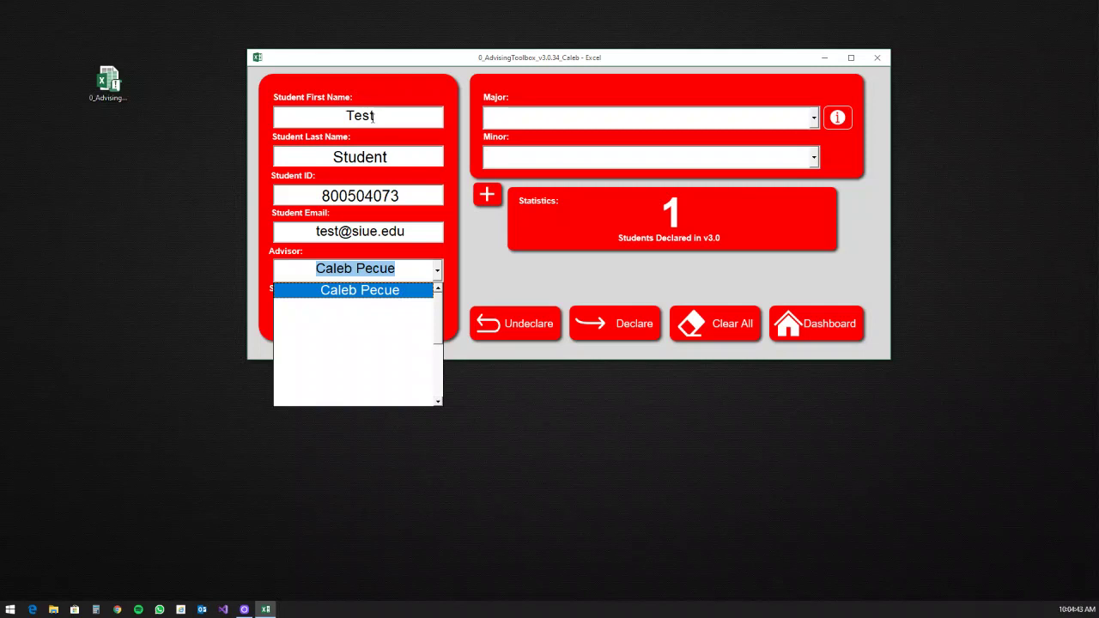
key("Return")
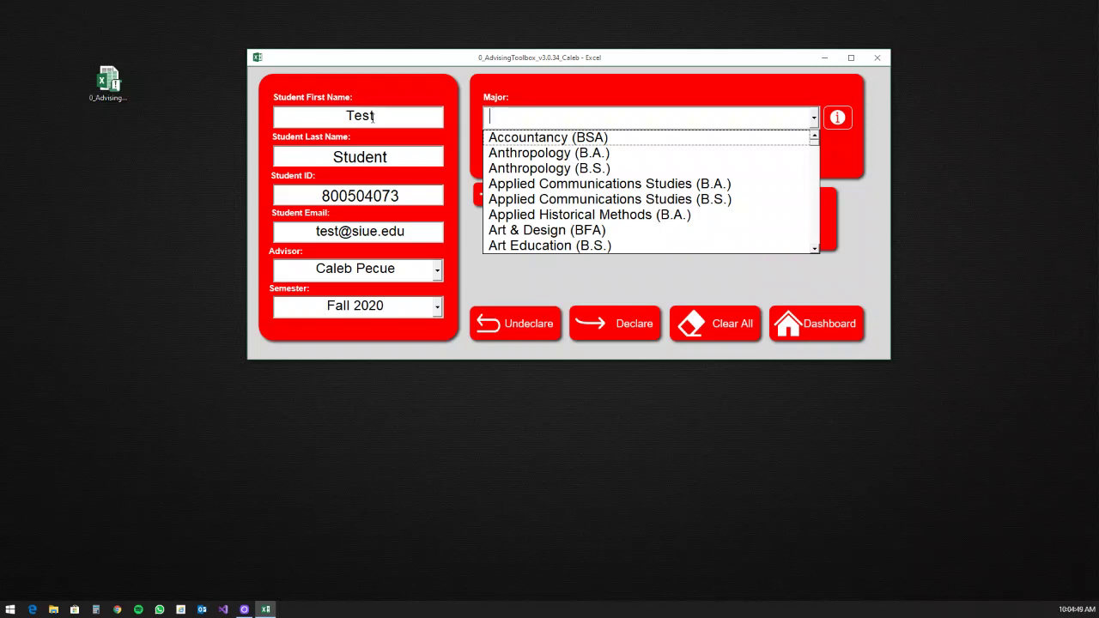
Step: Filter the Major list with '(B.A.)' and pick Anthropology (B.A.)
type("Studie")
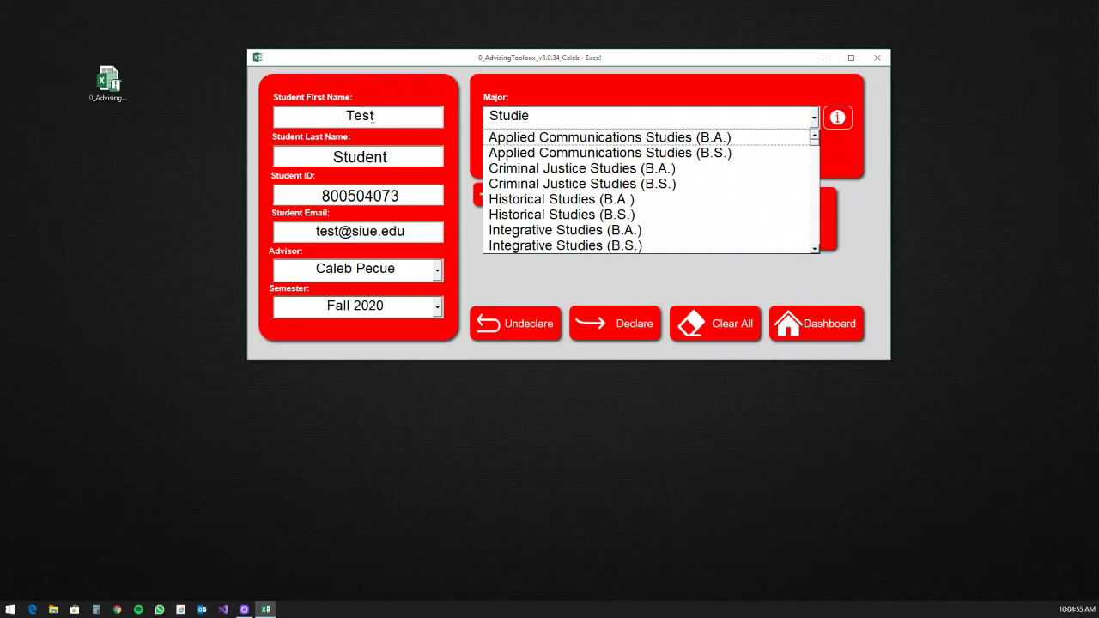
key("BackSpace")
key("BackSpace")
key("BackSpace")
key("BackSpace")
key("BackSpace")
key("BackSpace")
type("(B.A.)")
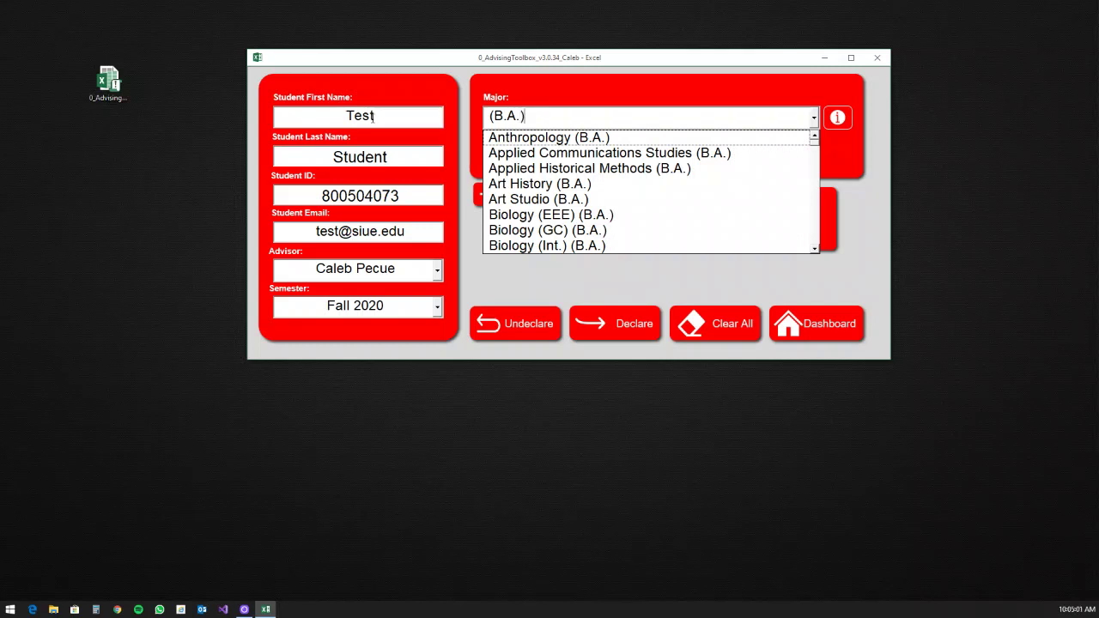
key("Down")
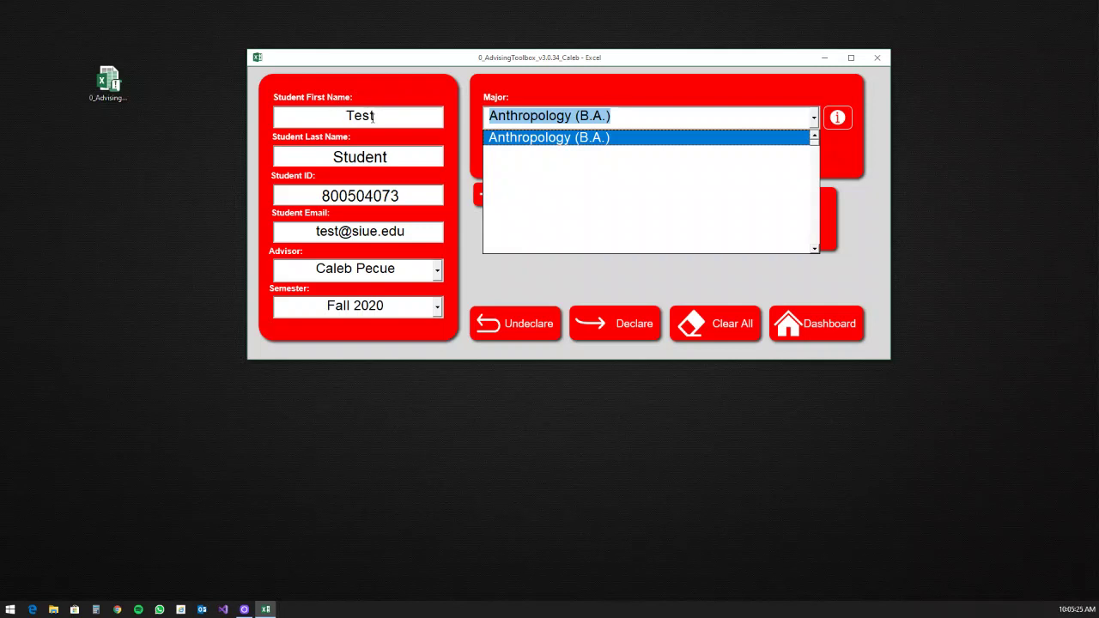
Step: Choose Summer 2020 in the Semester dropdown, returning focus to the Major field
left_click(439, 307)
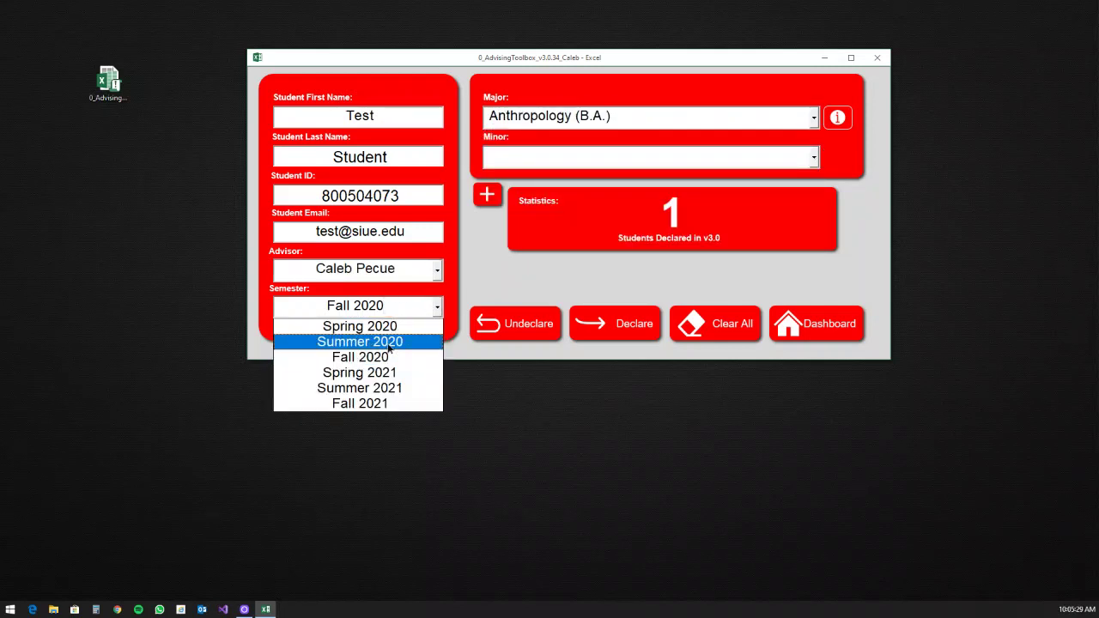
left_click(388, 344)
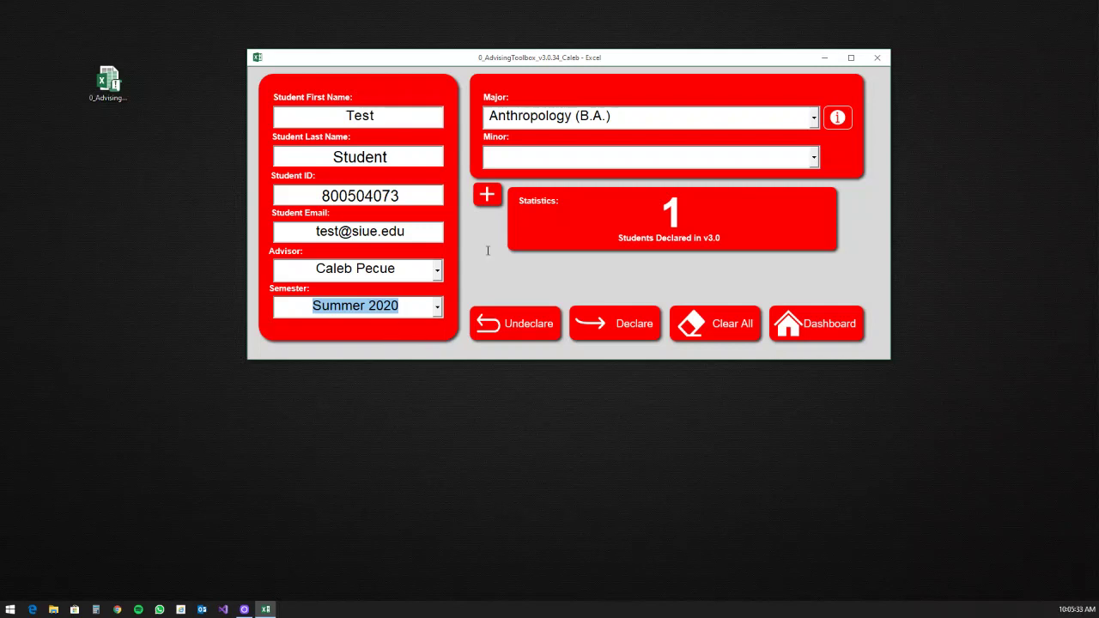
left_click(616, 114)
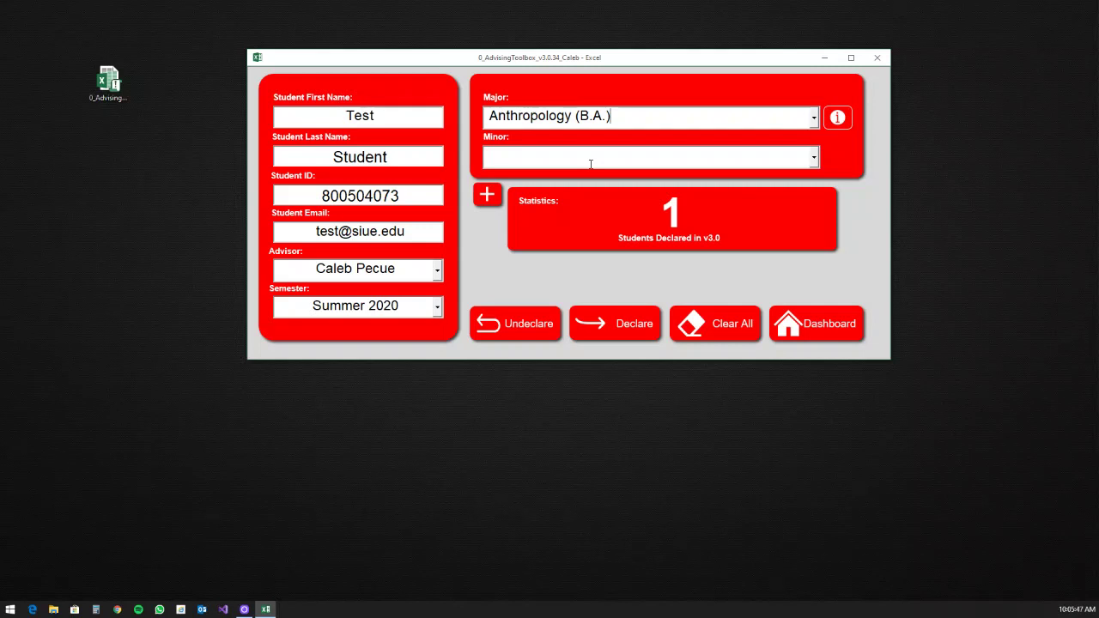
Step: Search 'Science' in the Minor list and pick Military Science (Minor)
left_click(591, 164)
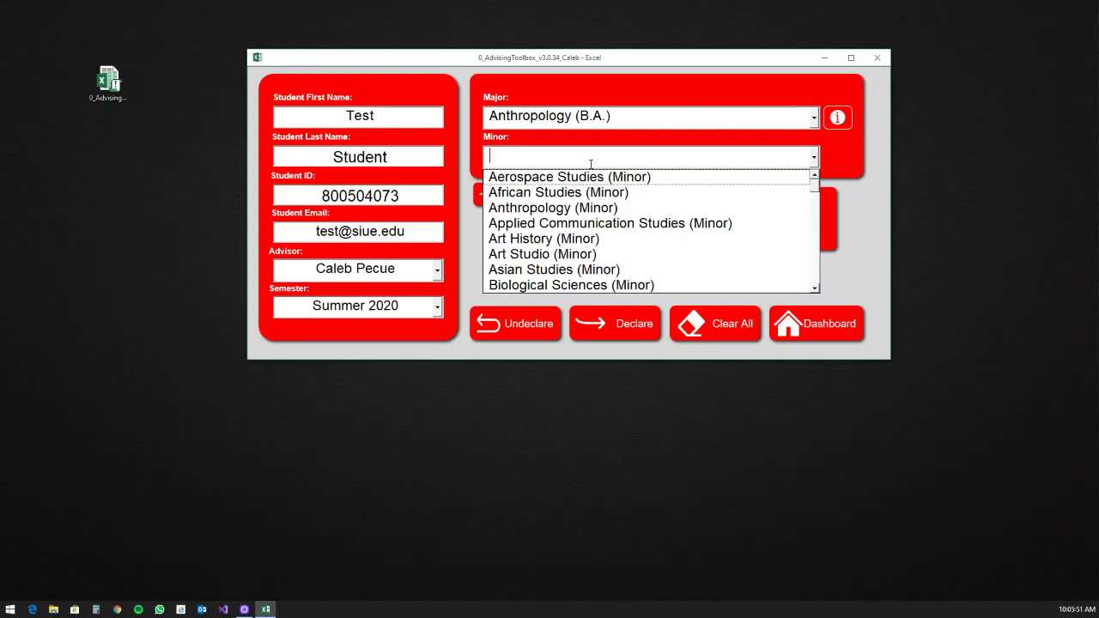
type("Science")
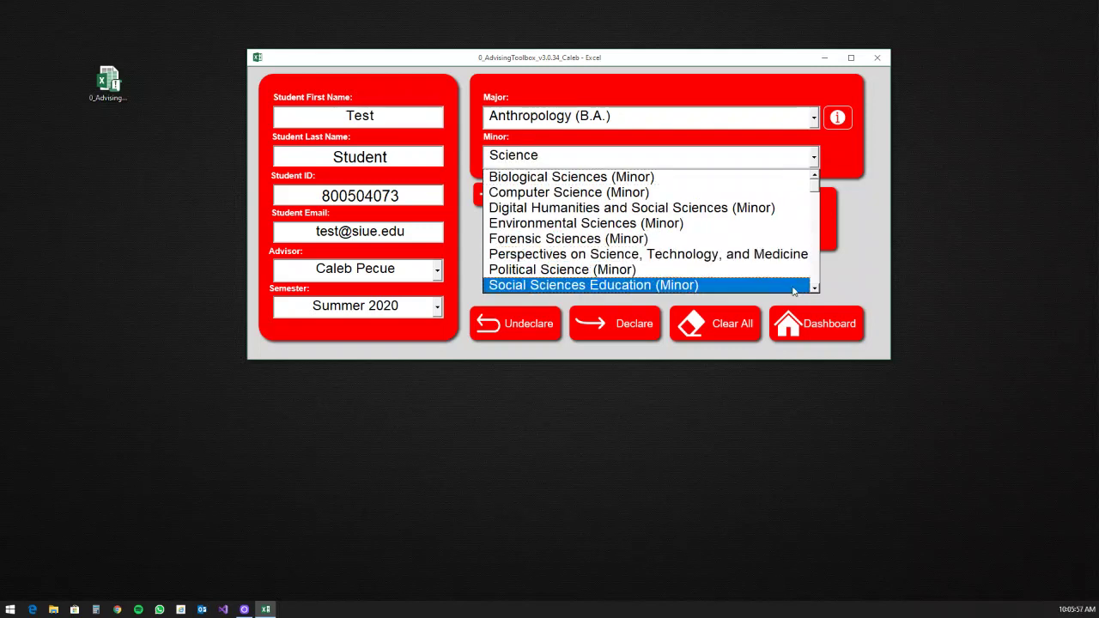
scroll(812, 287, "down", 2)
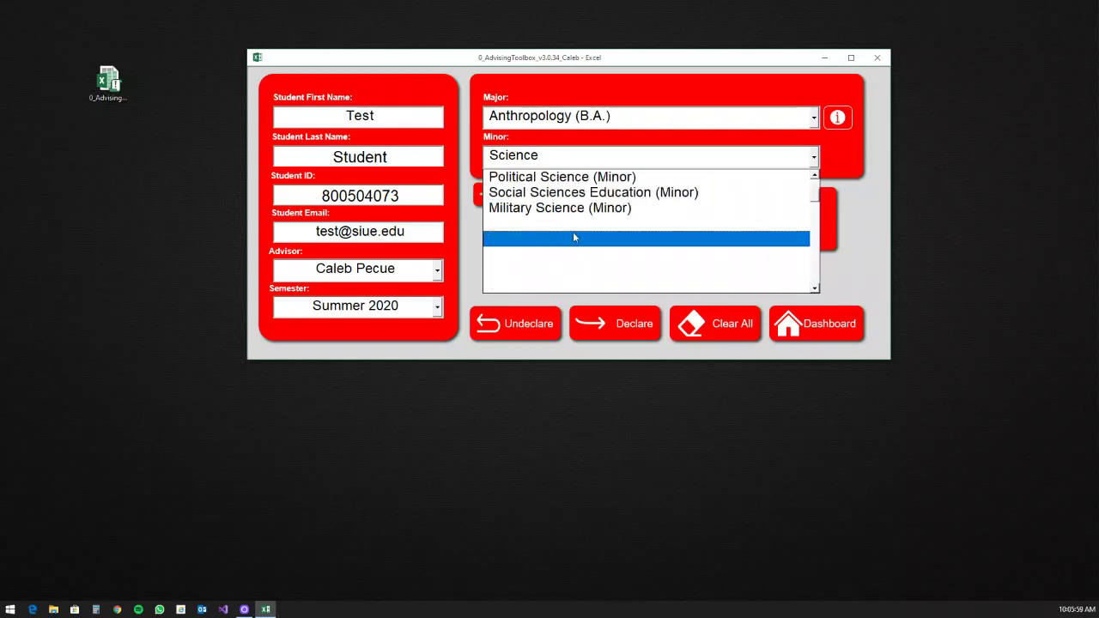
left_click(532, 208)
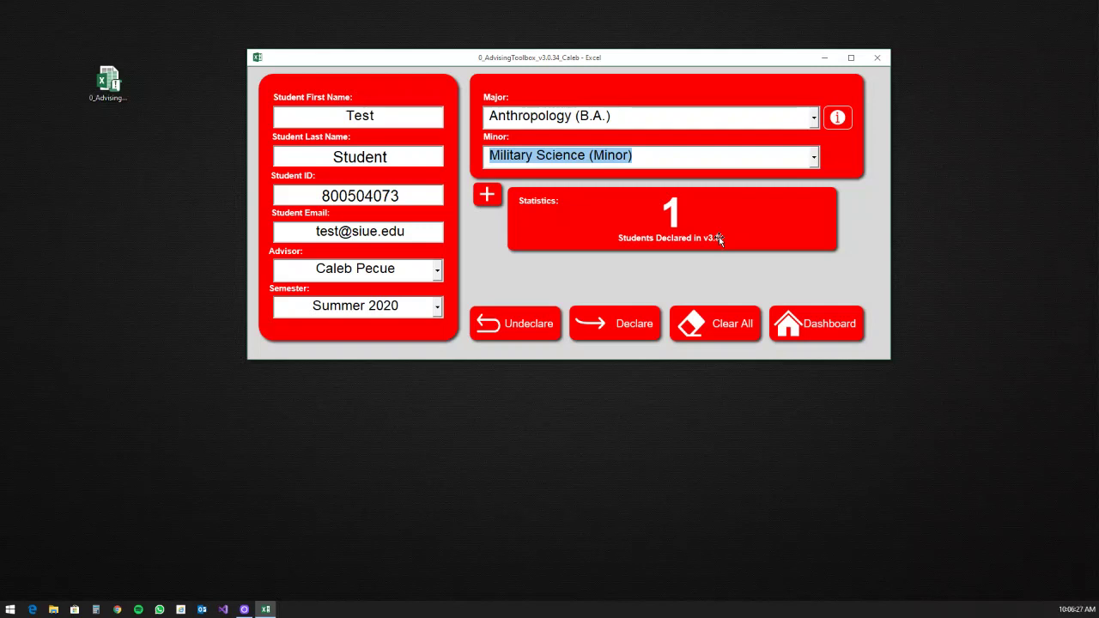
left_click(685, 160)
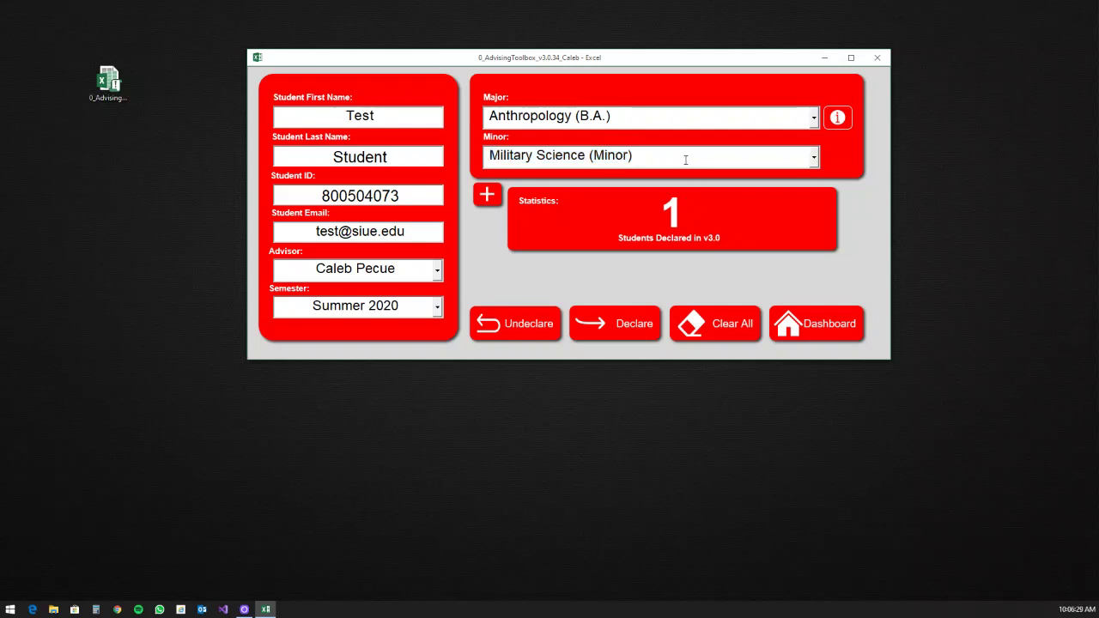
key("Tab")
left_click(685, 160)
Step: Reveal the Second Major and Second Minor fields, leaving both empty
left_click(485, 196)
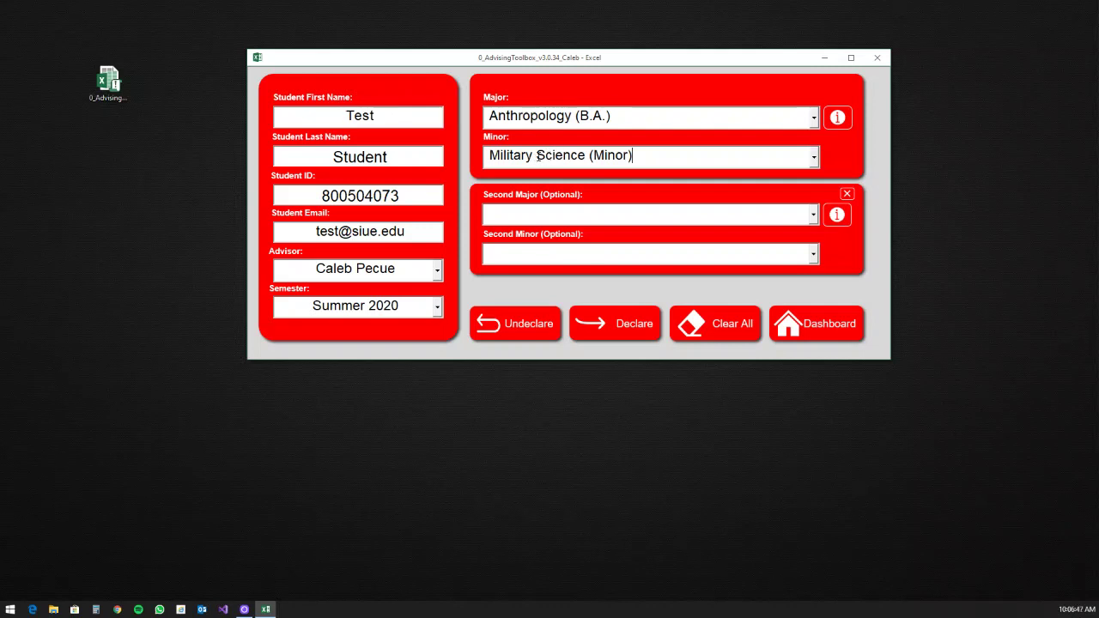
key("Tab")
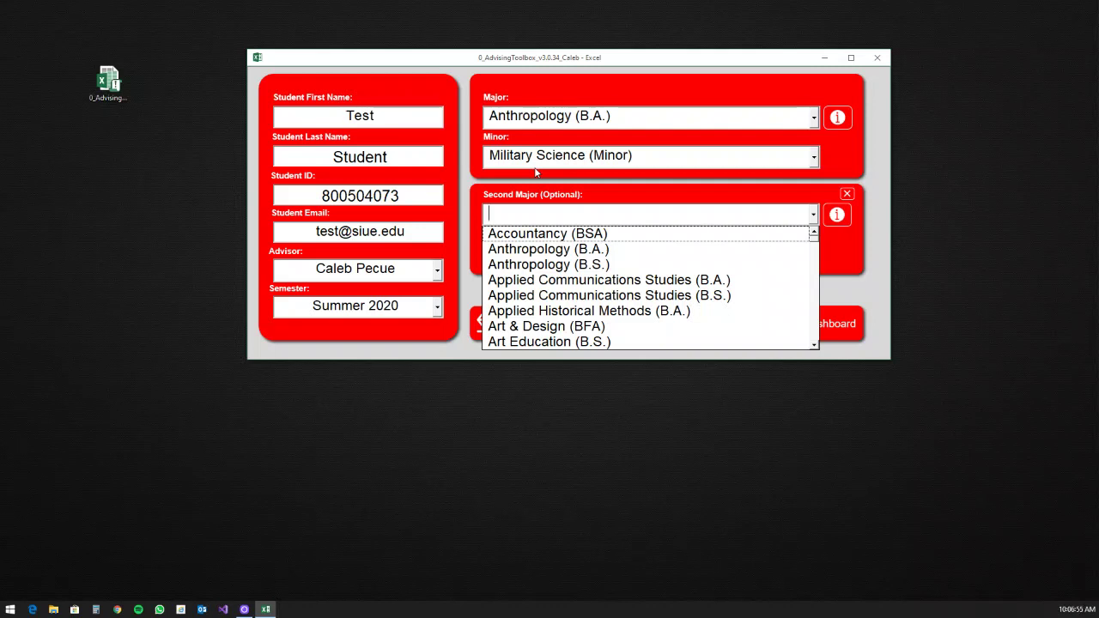
key("Escape")
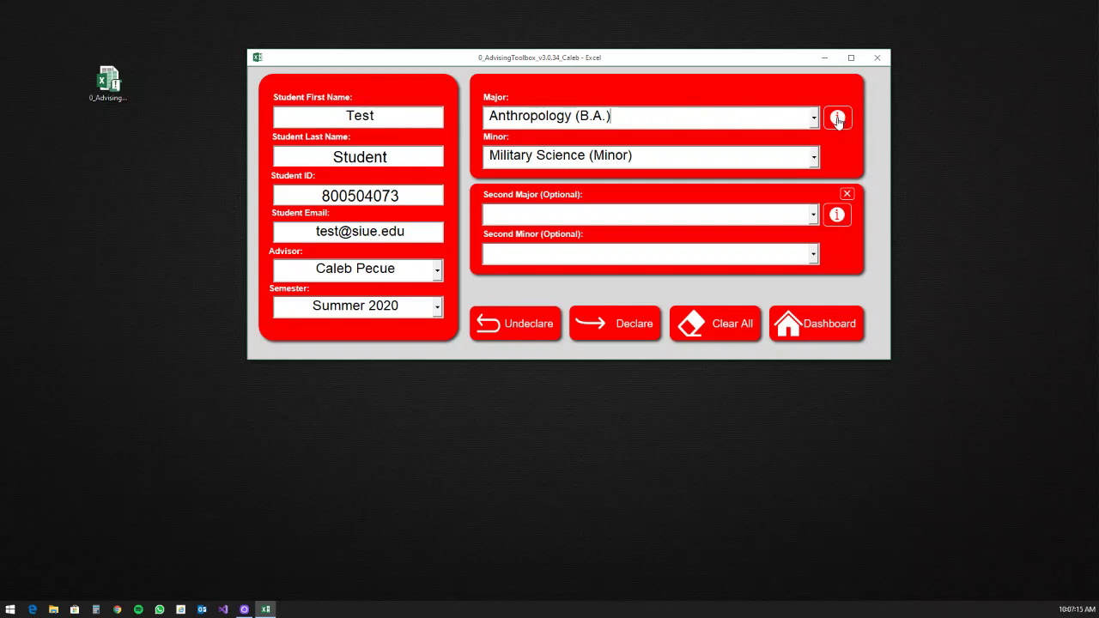
left_click(837, 119)
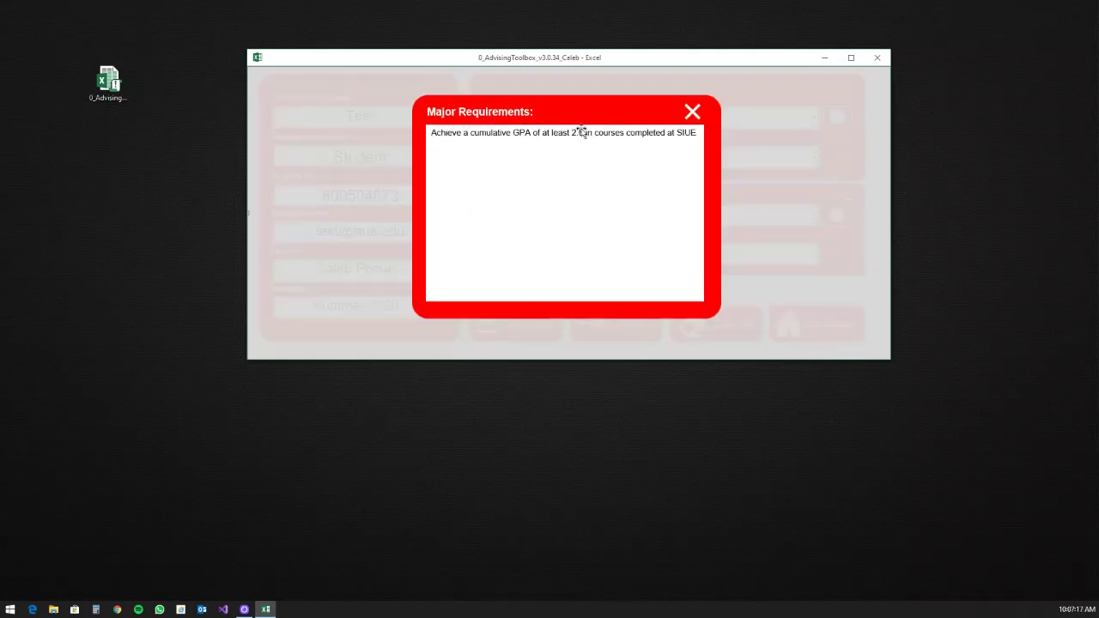
left_click(692, 113)
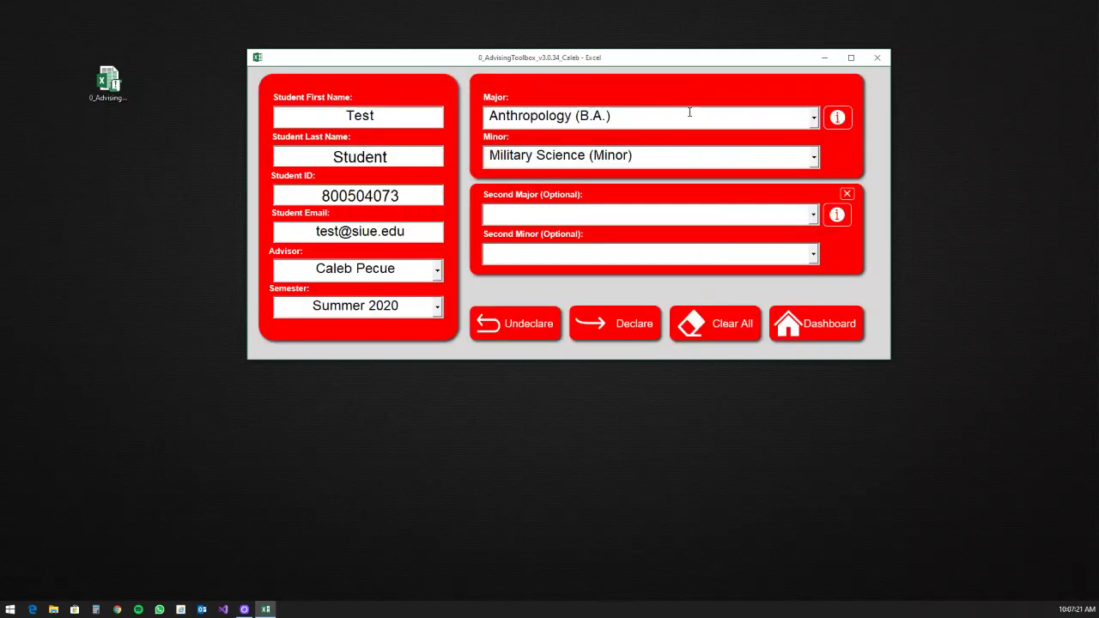
left_click(560, 215)
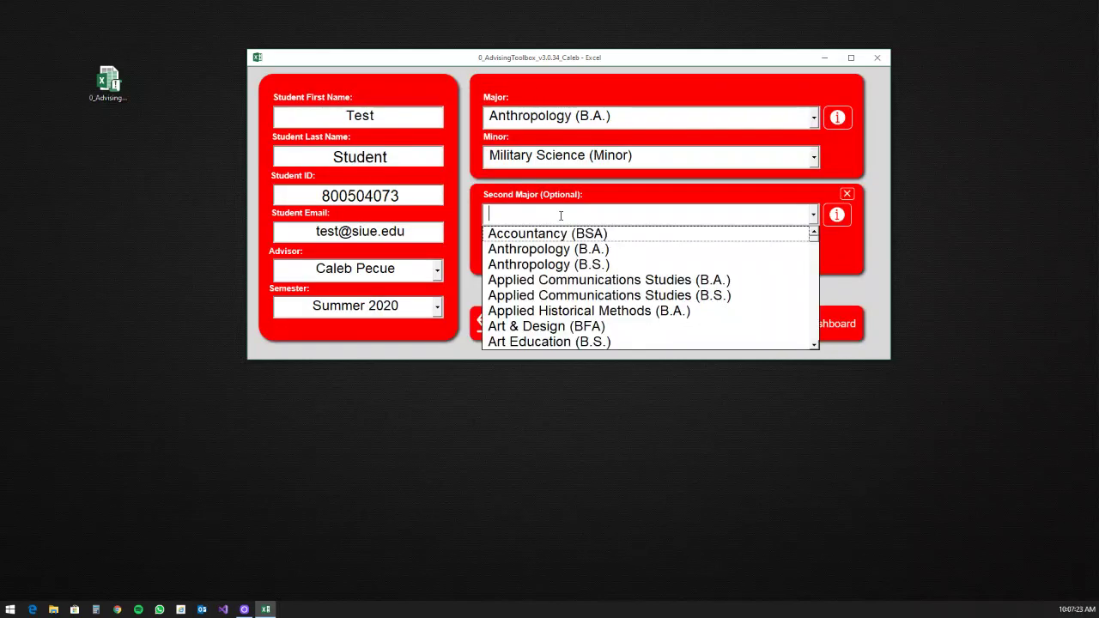
left_click(563, 326)
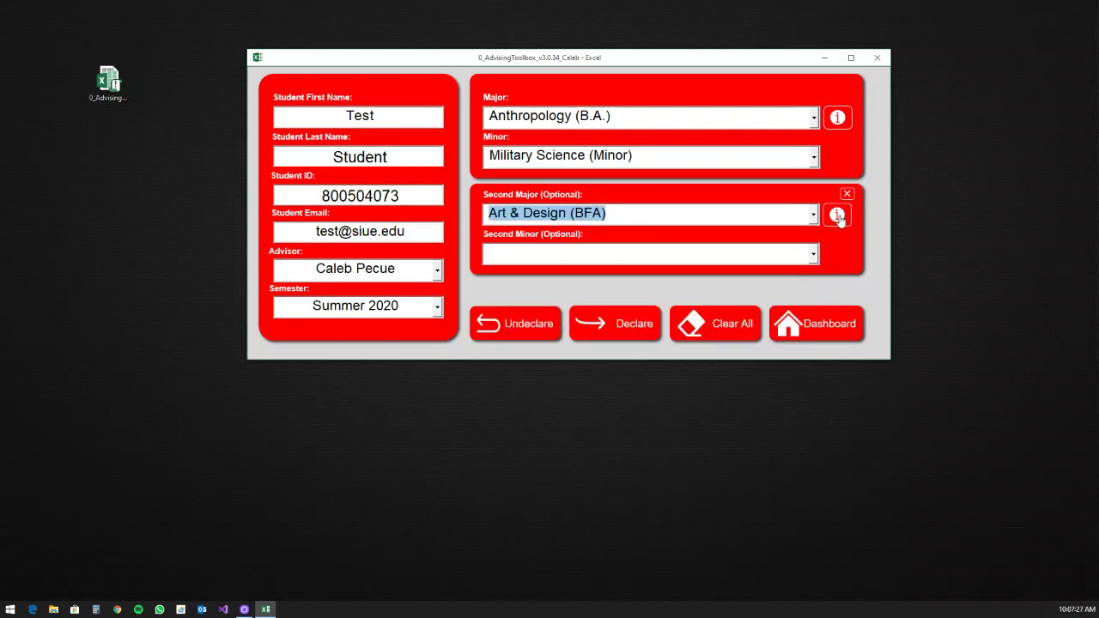
left_click(837, 216)
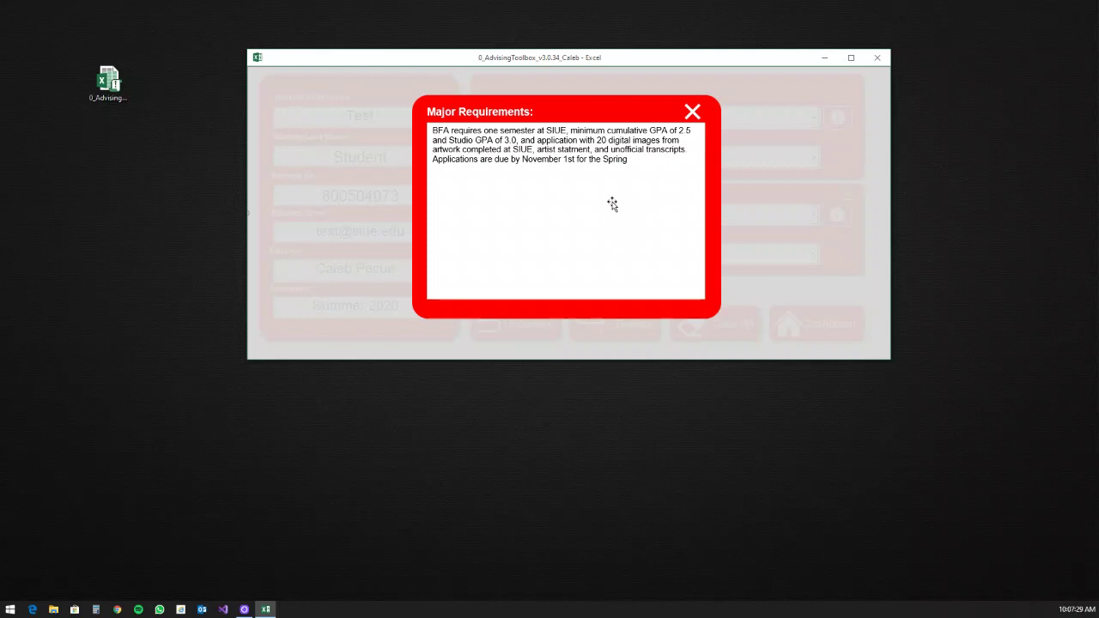
left_click(692, 114)
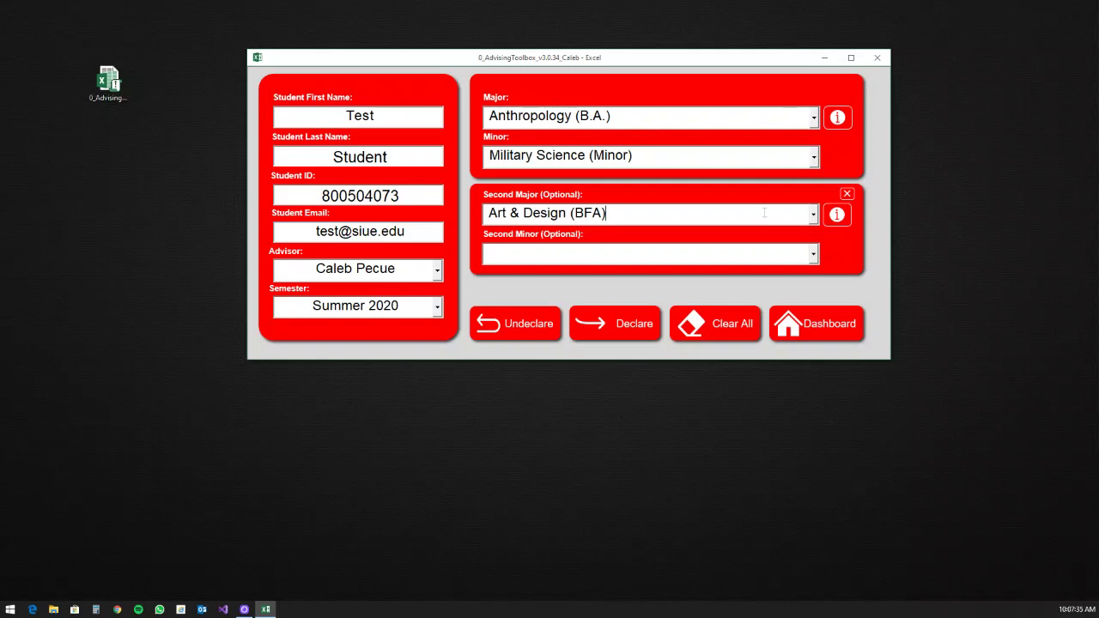
left_click_drag(764, 213, 471, 214)
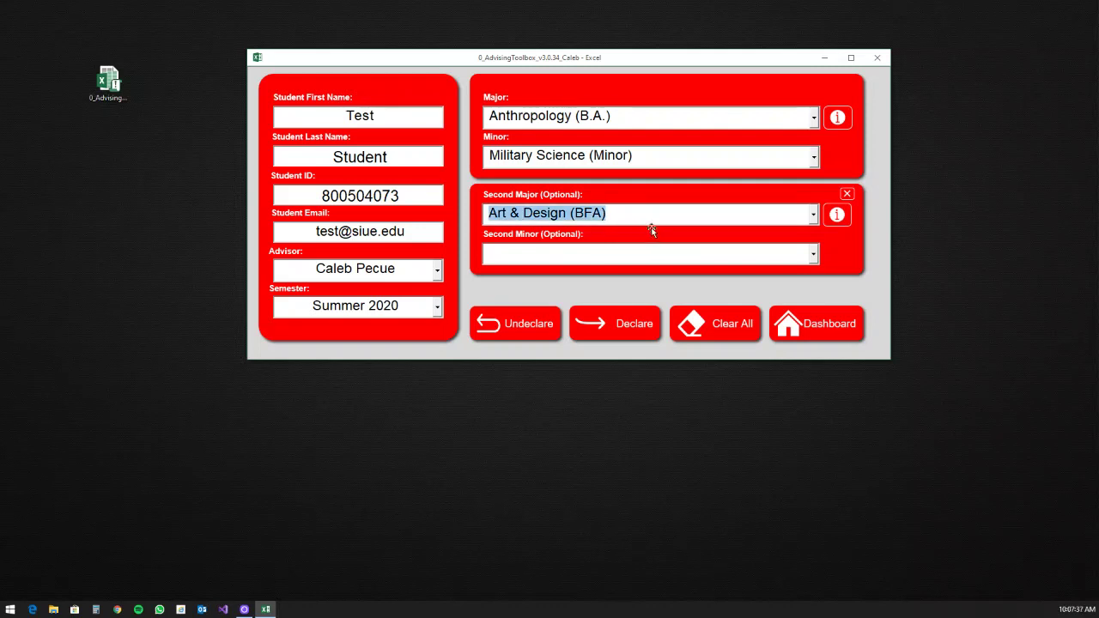
key("BackSpace")
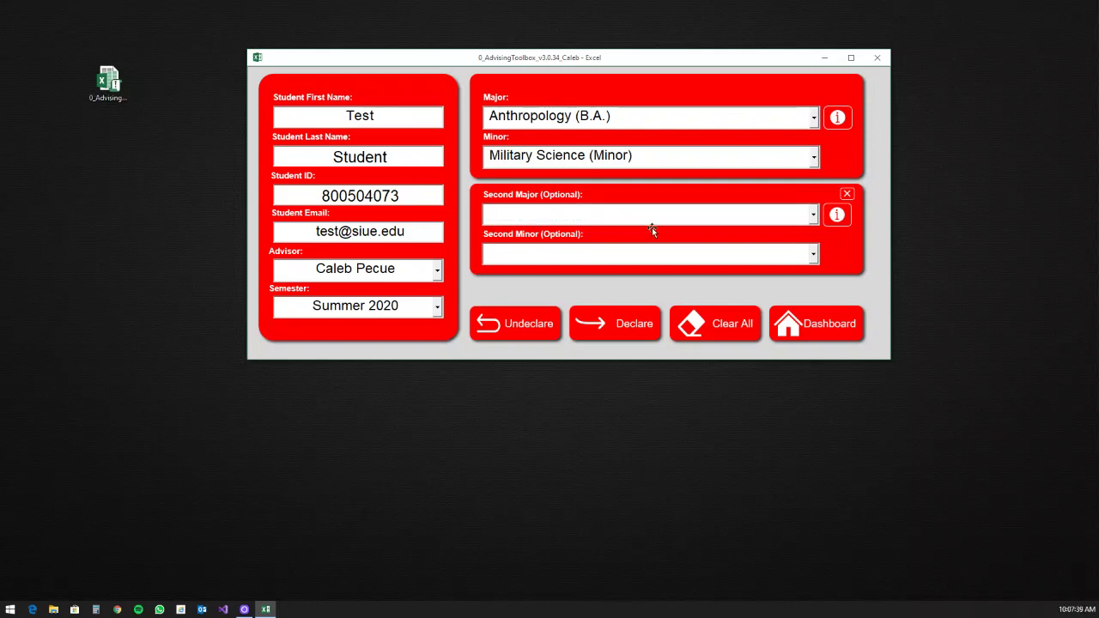
type("Germ")
left_click_drag(553, 216, 465, 215)
key("BackSpace")
key("alt+Down")
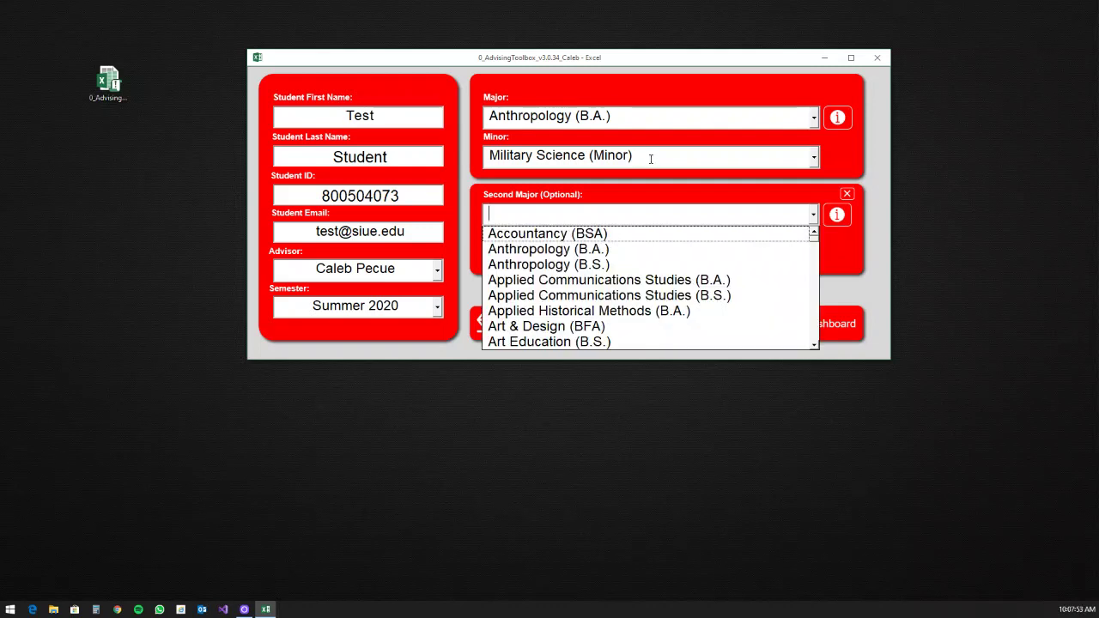
type("German")
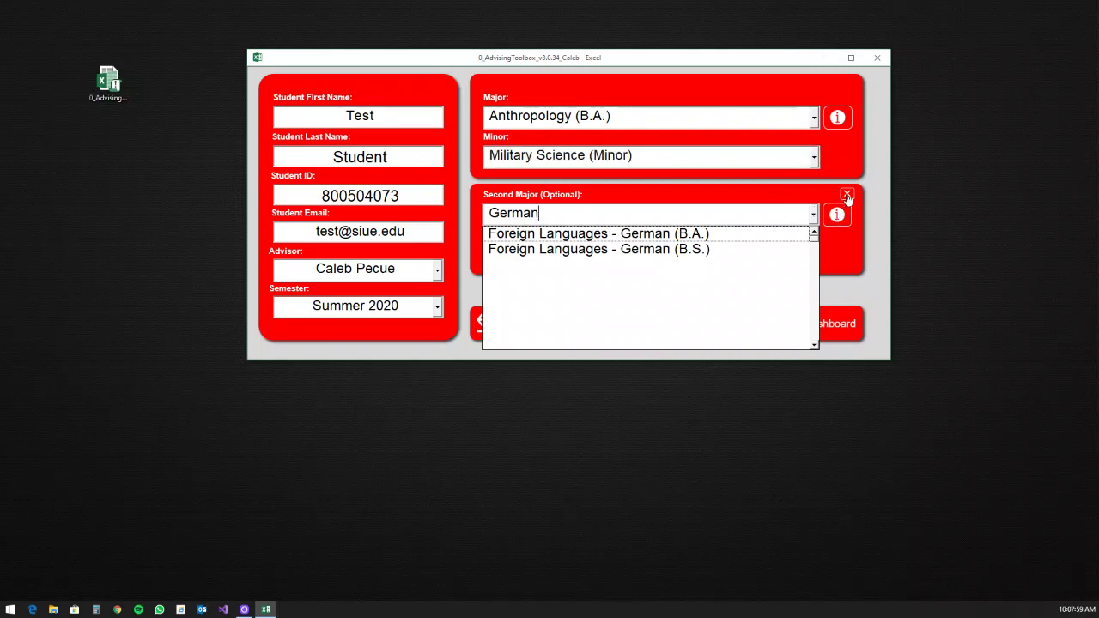
left_click(818, 197)
left_click(799, 209)
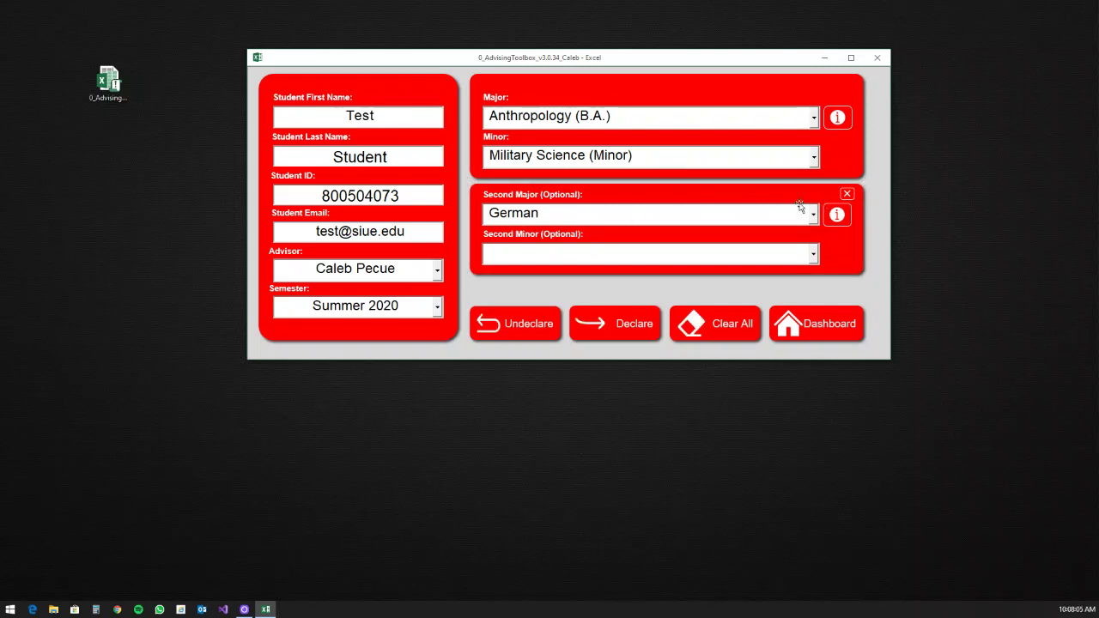
left_click(847, 197)
left_click(486, 196)
left_click(846, 195)
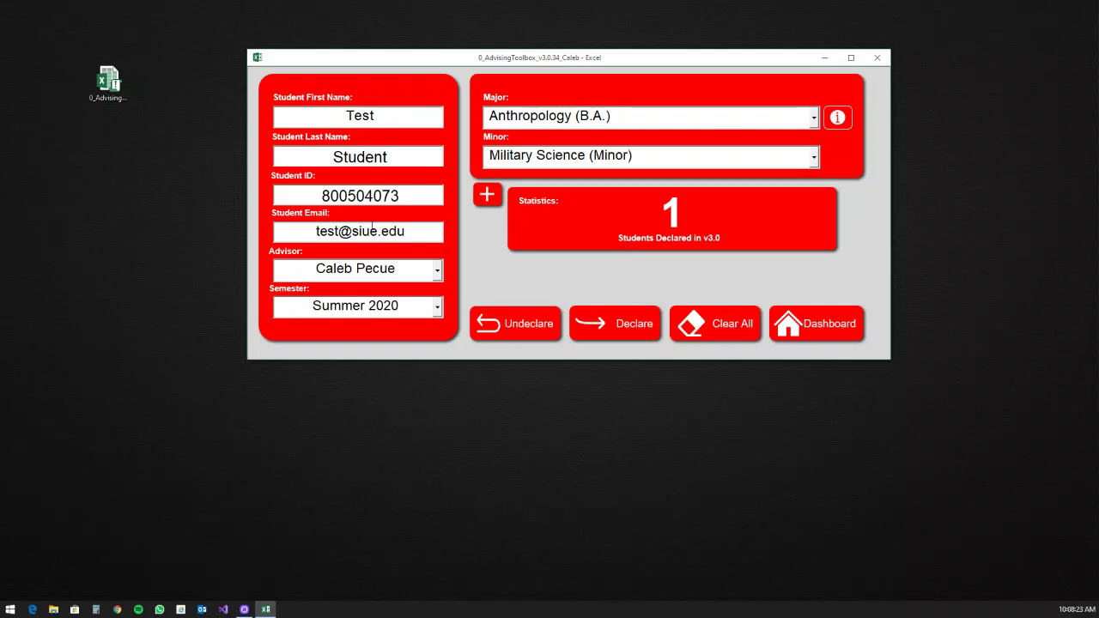
left_click(487, 196)
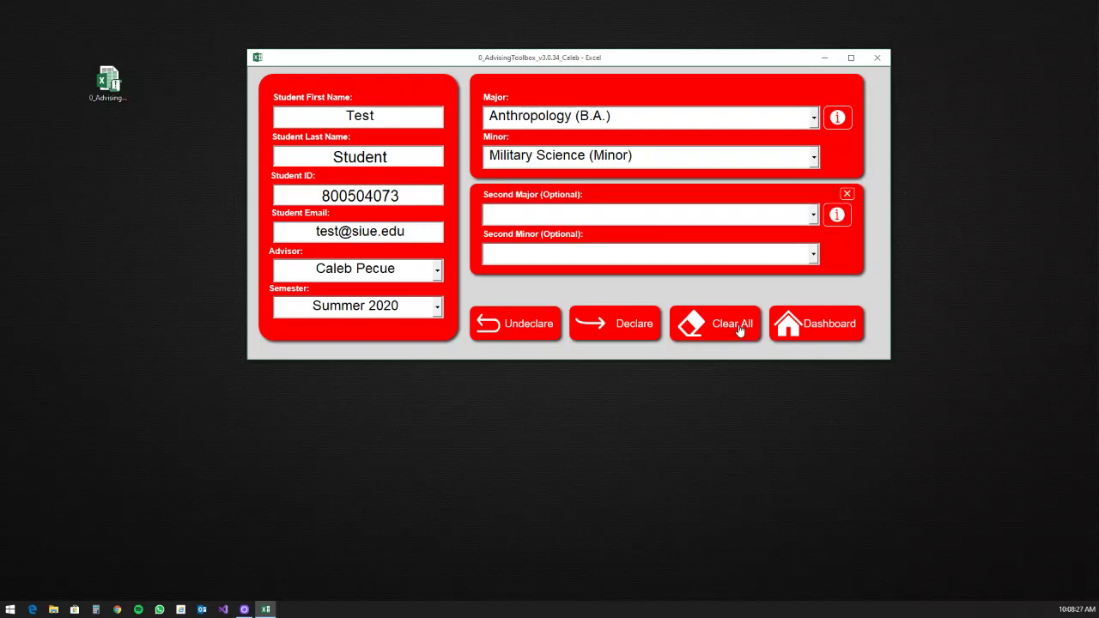
Step: Clear the form and enter 'test' for first name, last name and ID, plus the student's e-mail
left_click(737, 330)
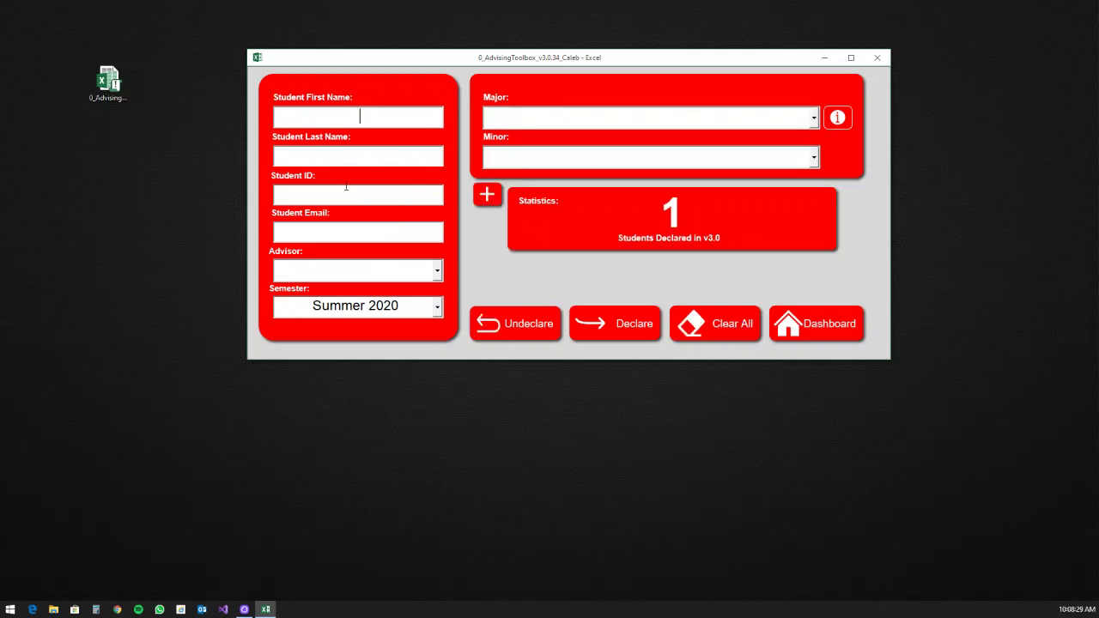
type("test")
key("Tab")
type("test")
key("Tab")
type("test")
key("Tab")
type("test")
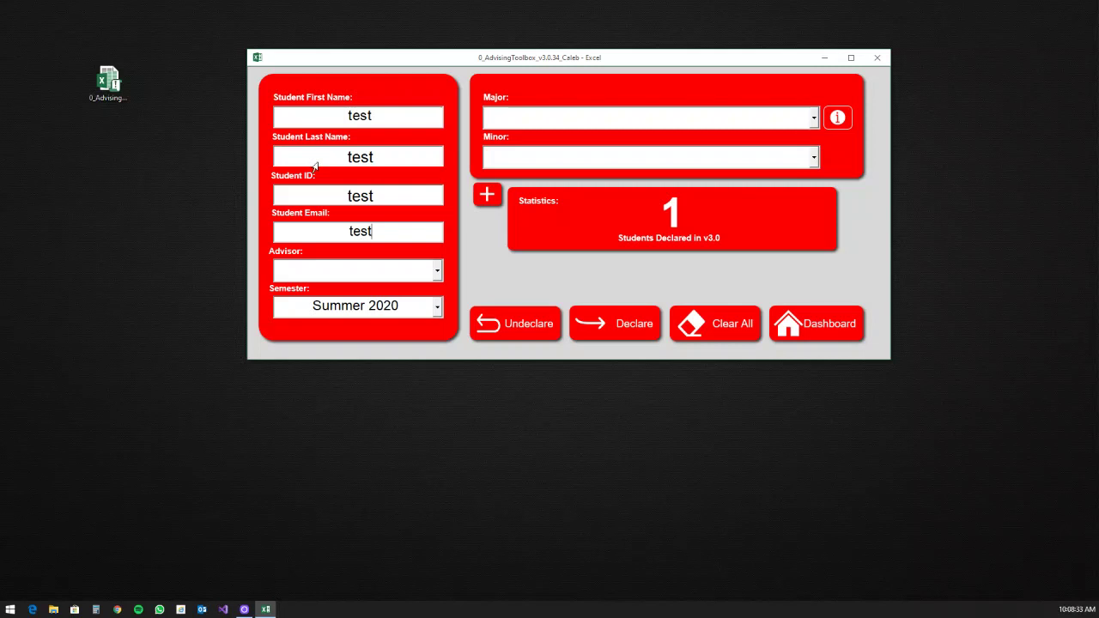
type("@siue.edu")
Step: Choose the advisor and Applied Communications Studies (B.A.) as the major
key("Tab")
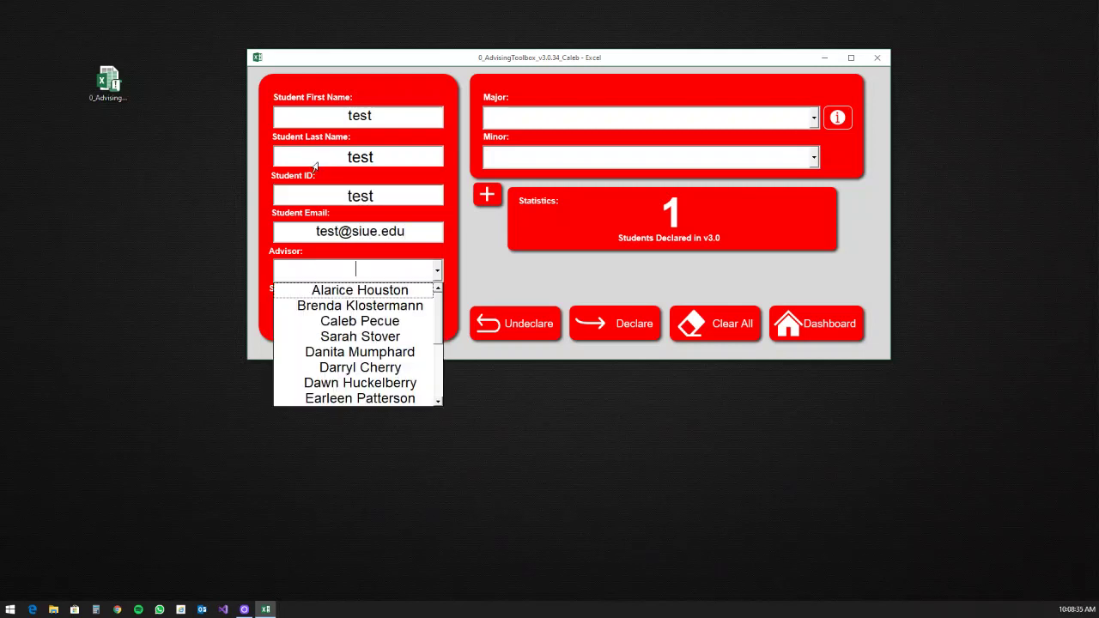
left_click(430, 321)
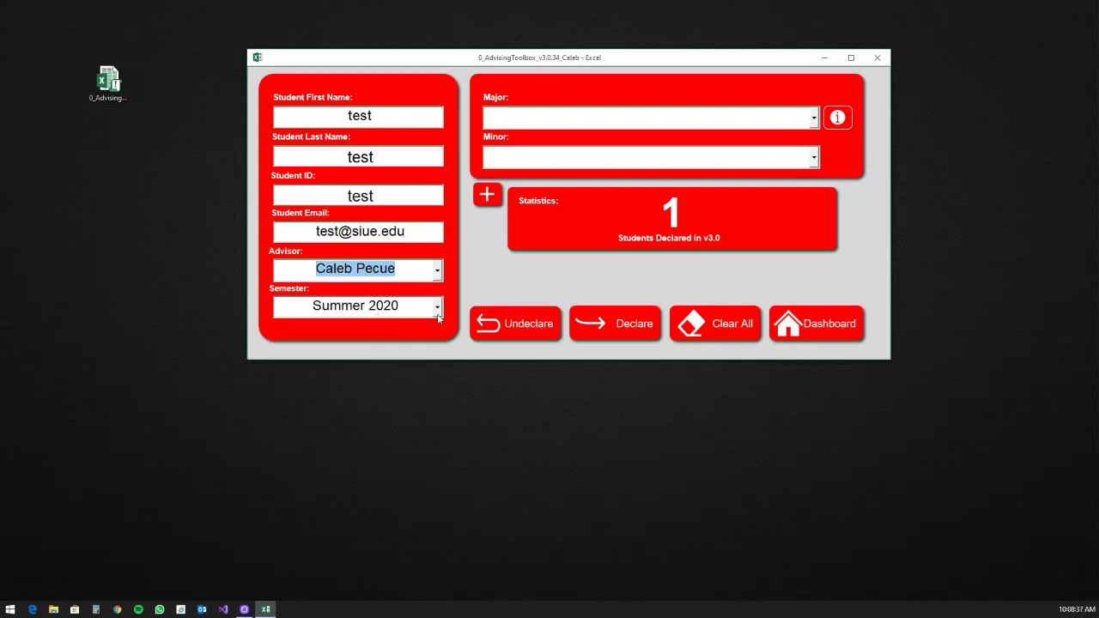
left_click(581, 125)
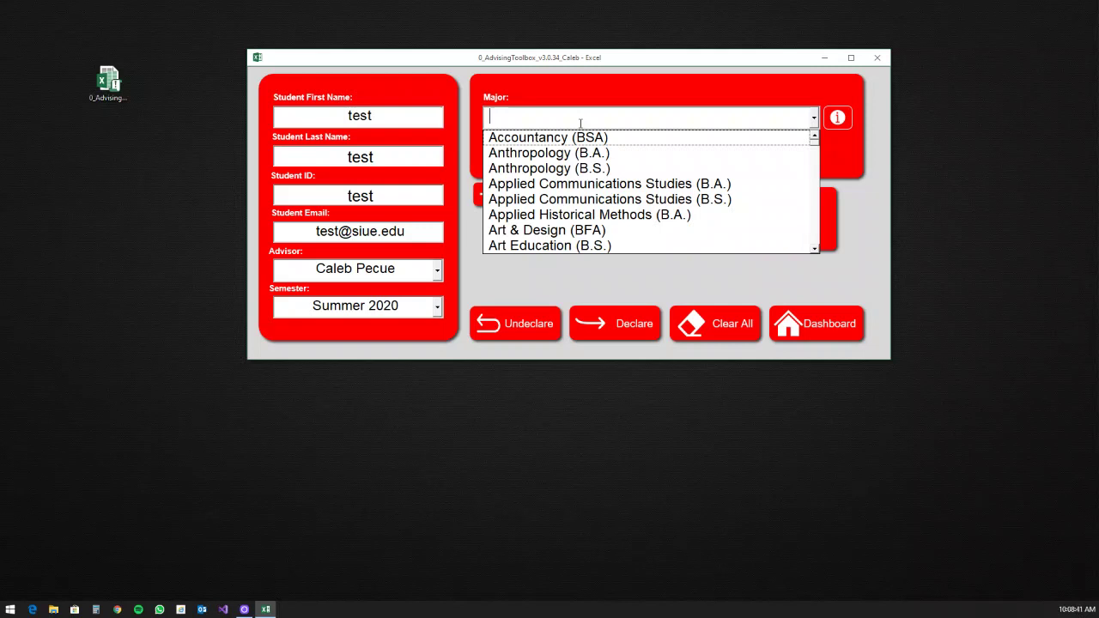
left_click(647, 189)
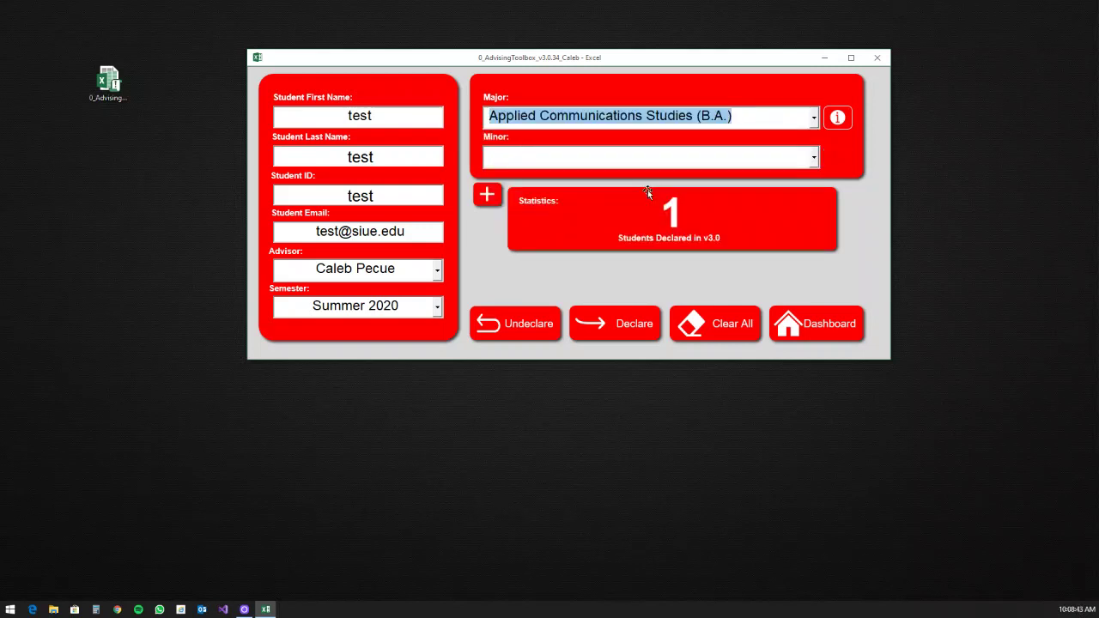
Step: Declare the test student to generate the approval PDF and Outlook draft, then type 'frnch'
left_click(646, 333)
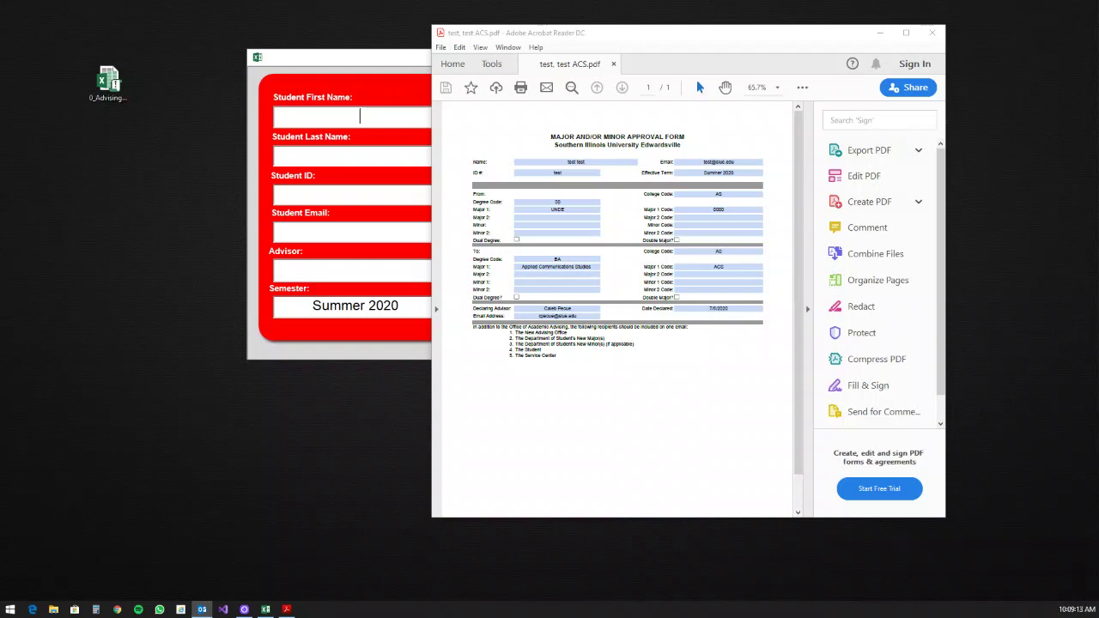
type("frnchPlease see the attached document to declare test test (test) as ACS.")
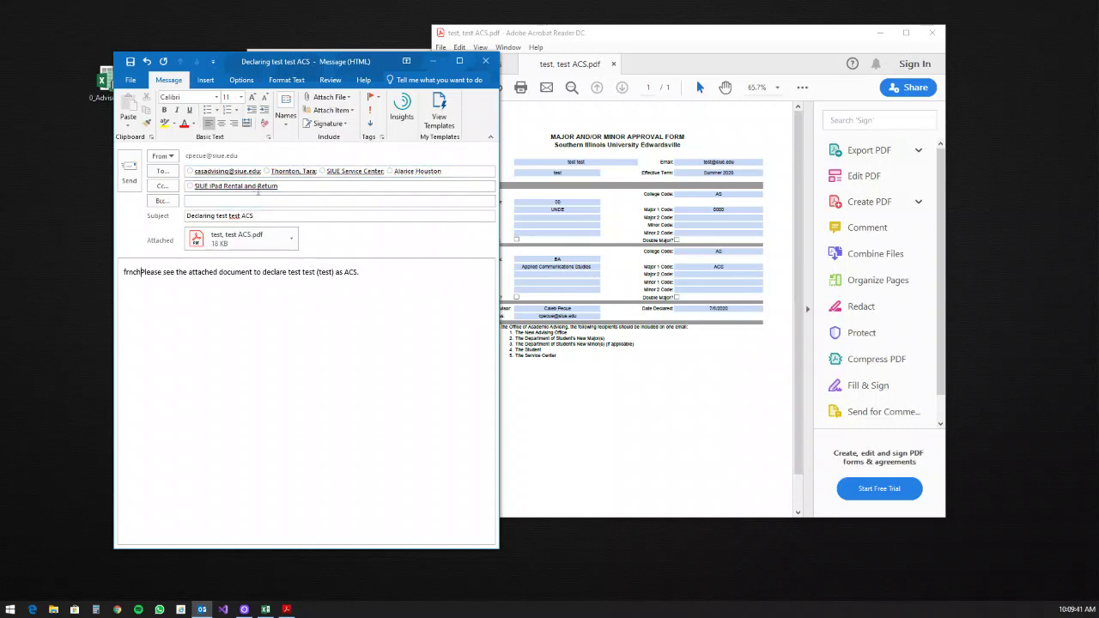
Step: Inspect the full contact card of the SIUE iPad Rental and Return recipient
left_click(266, 187)
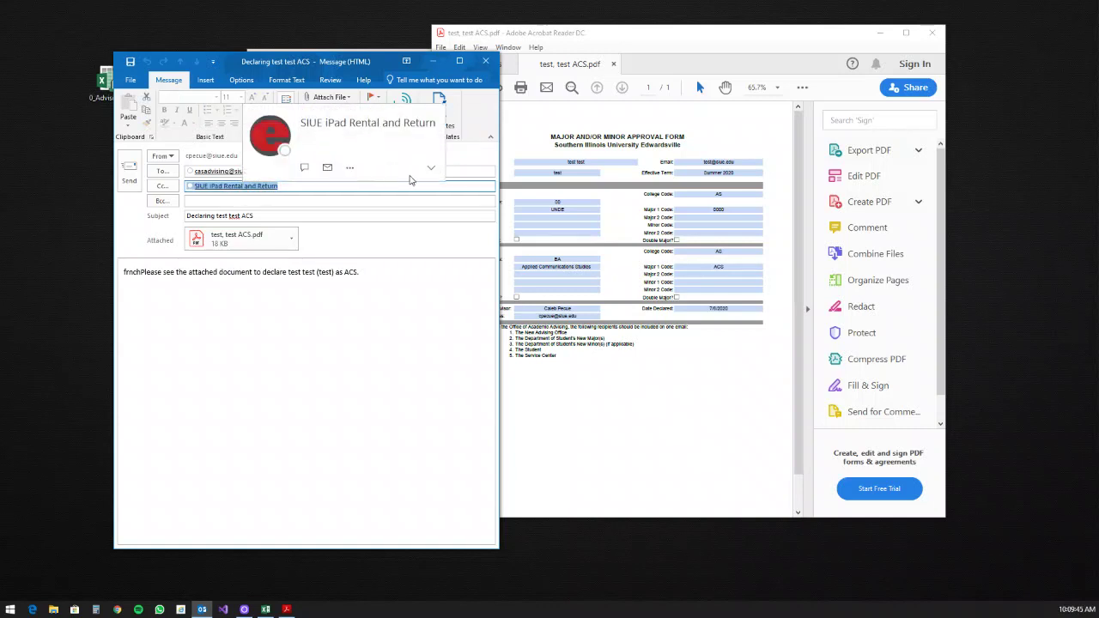
left_click(430, 169)
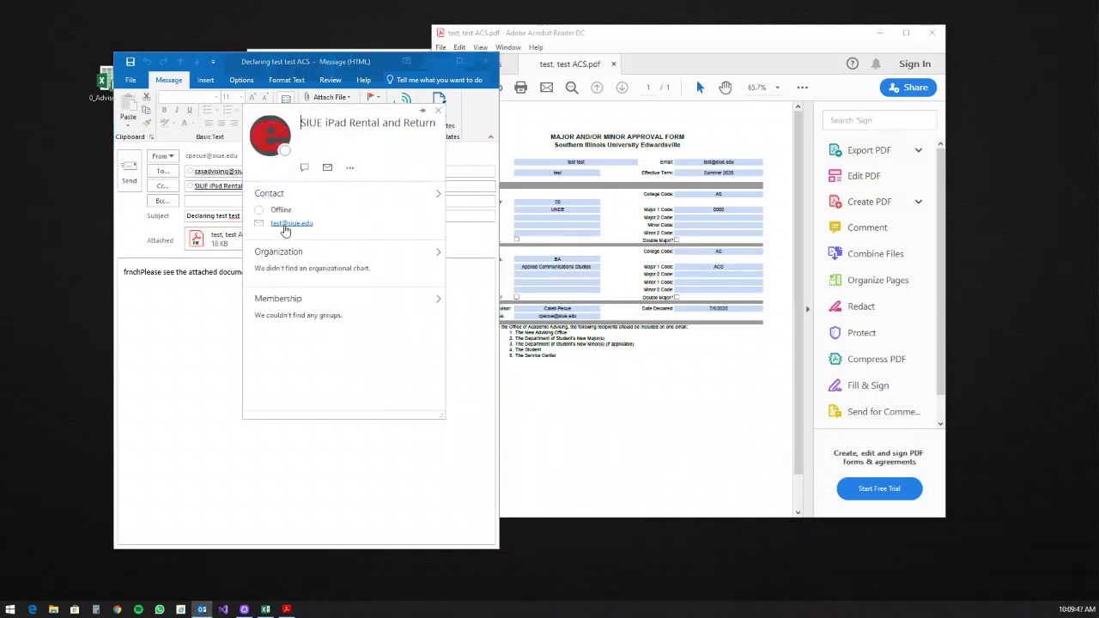
left_click(205, 272)
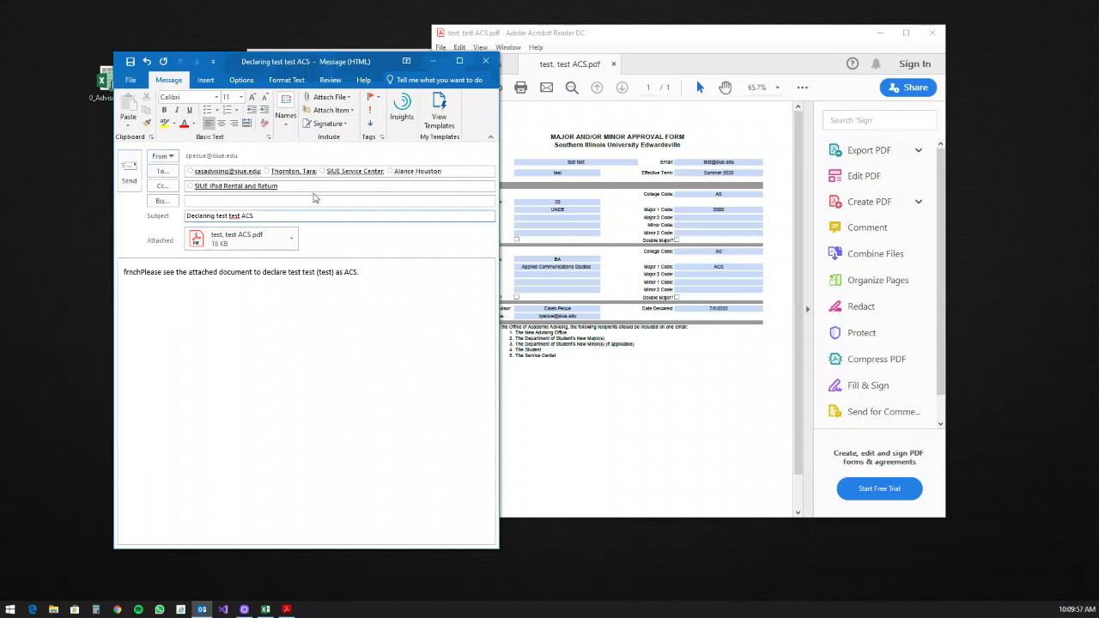
Step: Insert the SIUE signature, then close the draft without saving
left_click(326, 124)
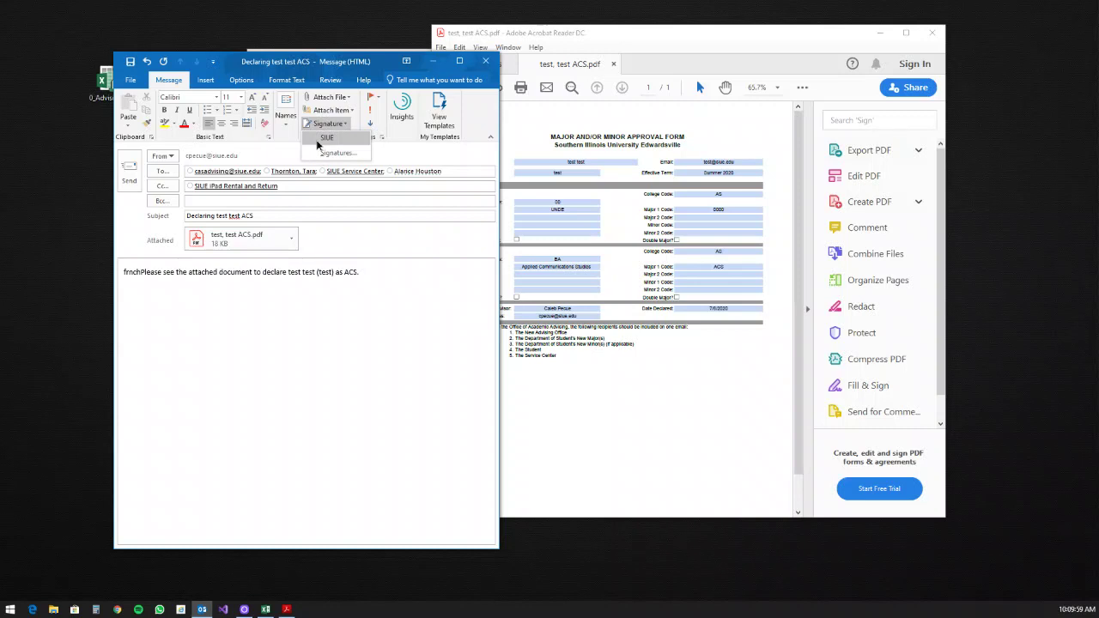
left_click(327, 138)
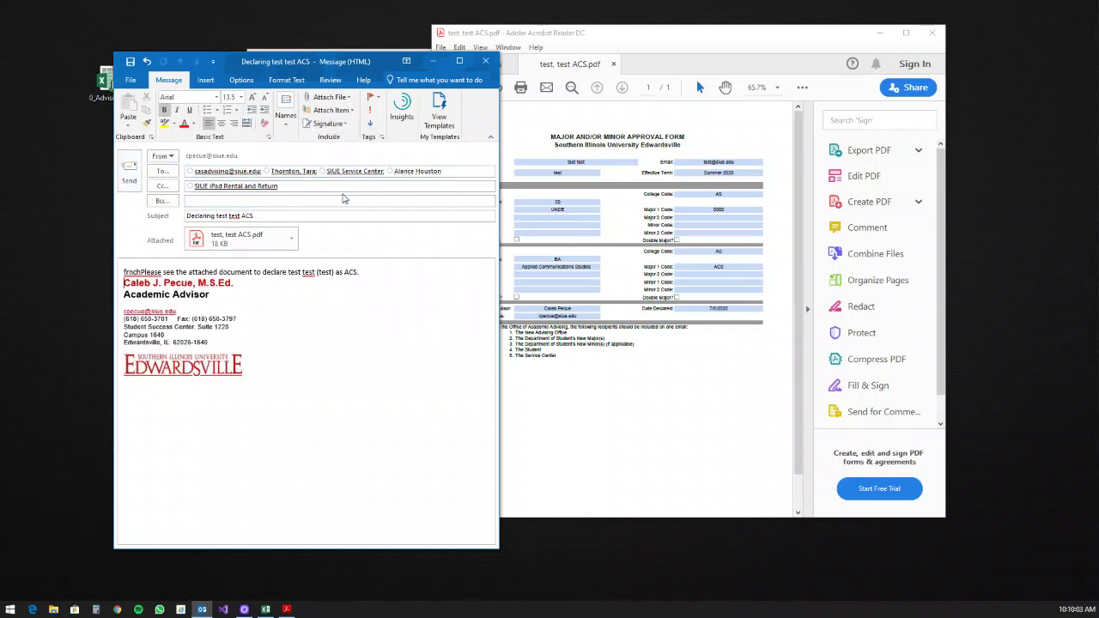
left_click(485, 61)
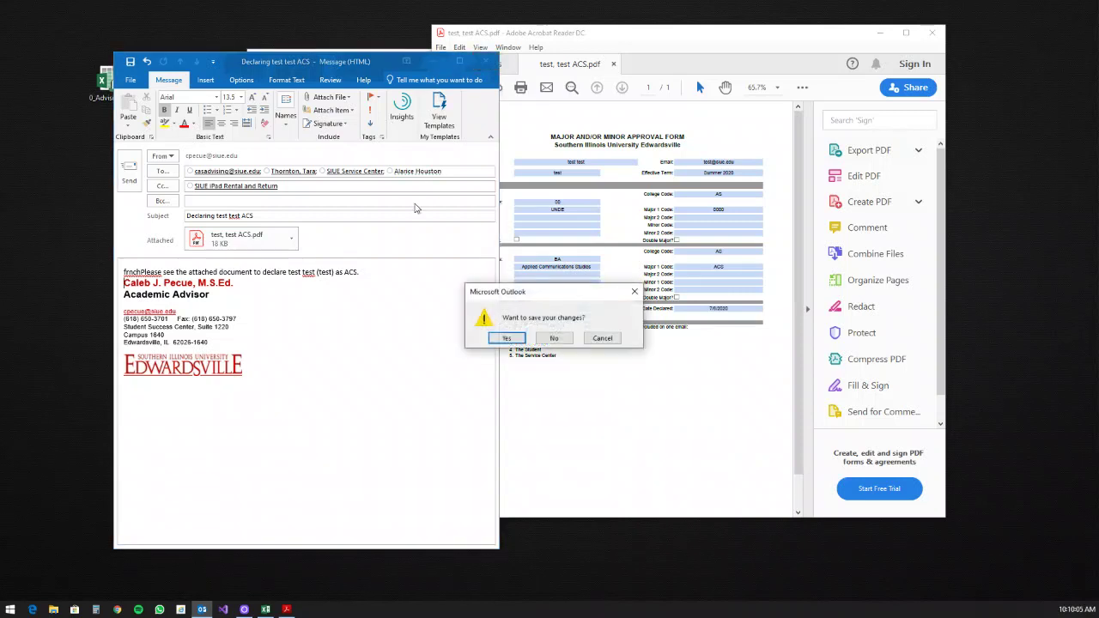
left_click(555, 337)
Step: Browse to the Declarations folder on the aca drive, sorted newest first by date
left_click(53, 609)
scroll(343, 378, "down", 1)
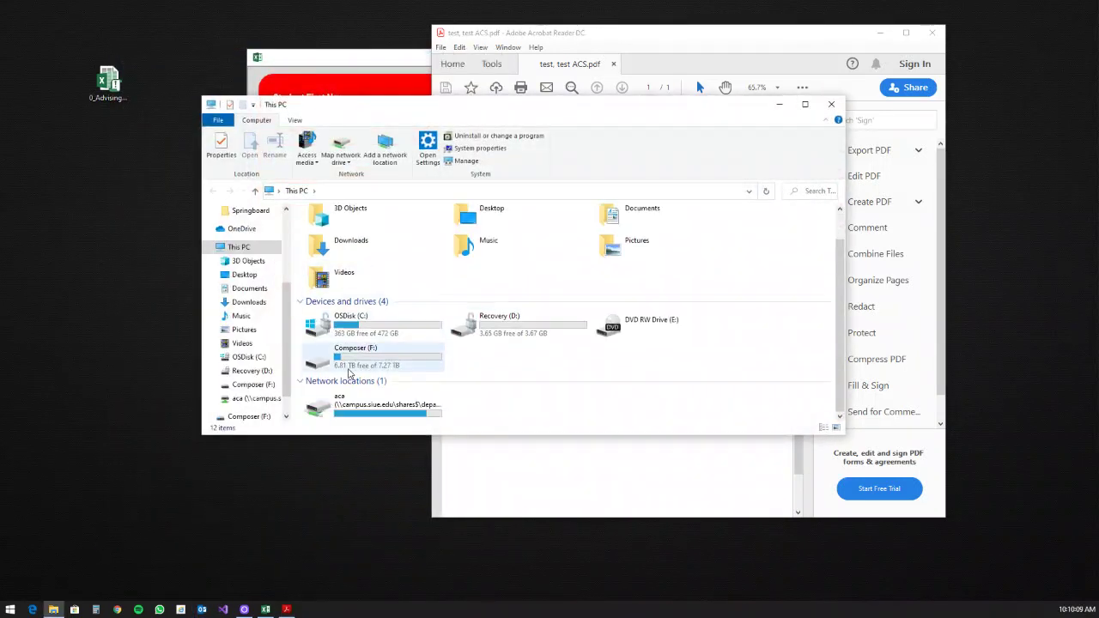
left_click(340, 405)
double_click(340, 405)
double_click(340, 243)
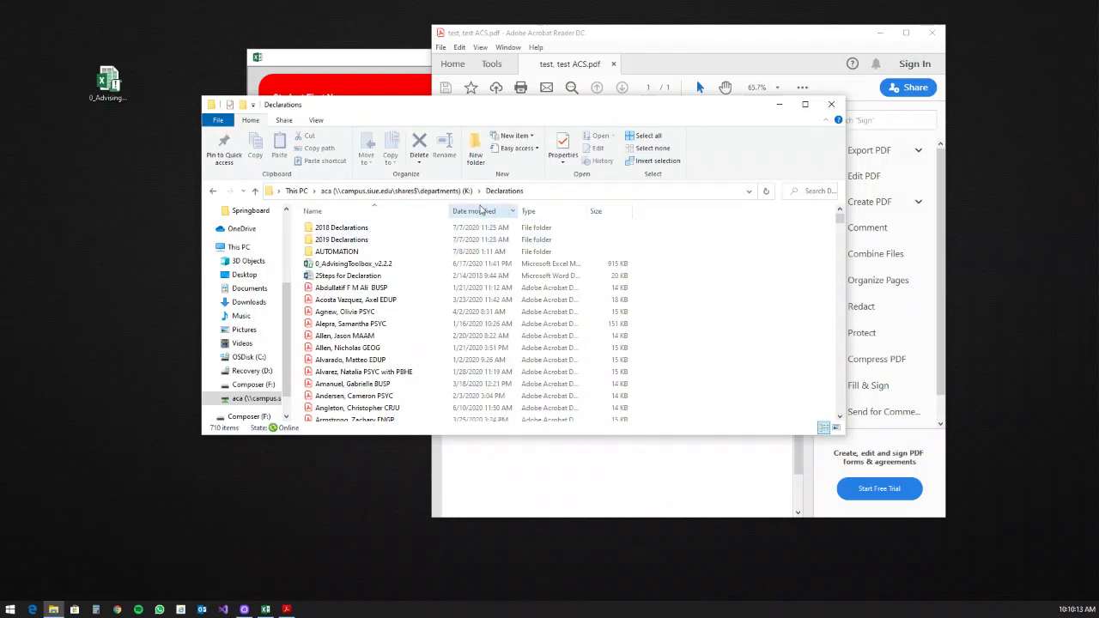
left_click(489, 213)
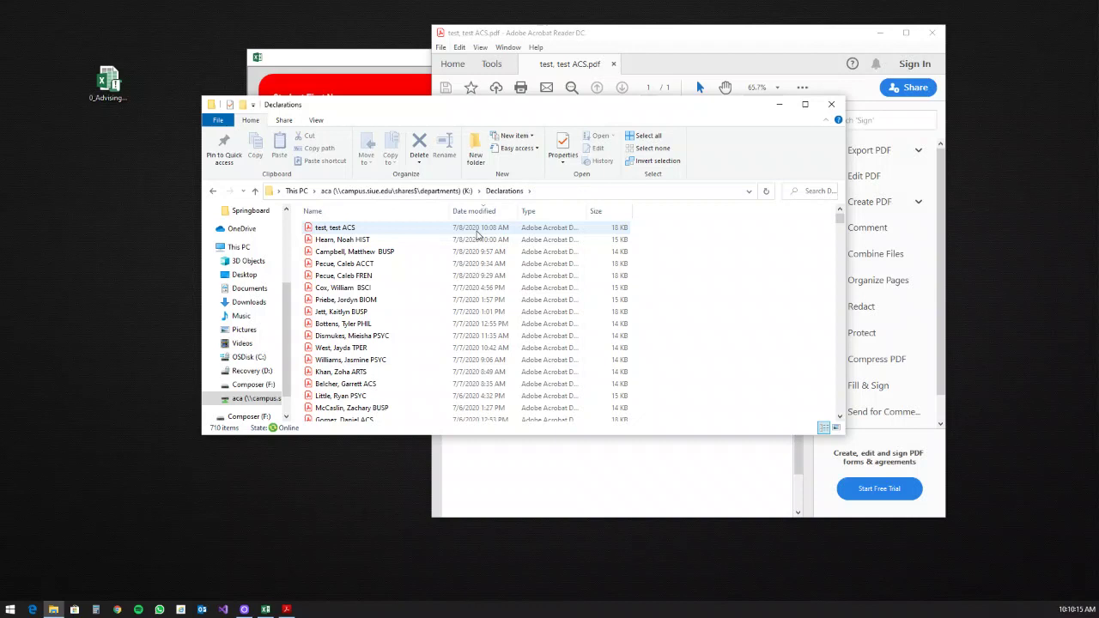
Step: Permanently delete the 'test, test ACS' file, closing Acrobat to release it, then close Explorer
left_click(347, 232)
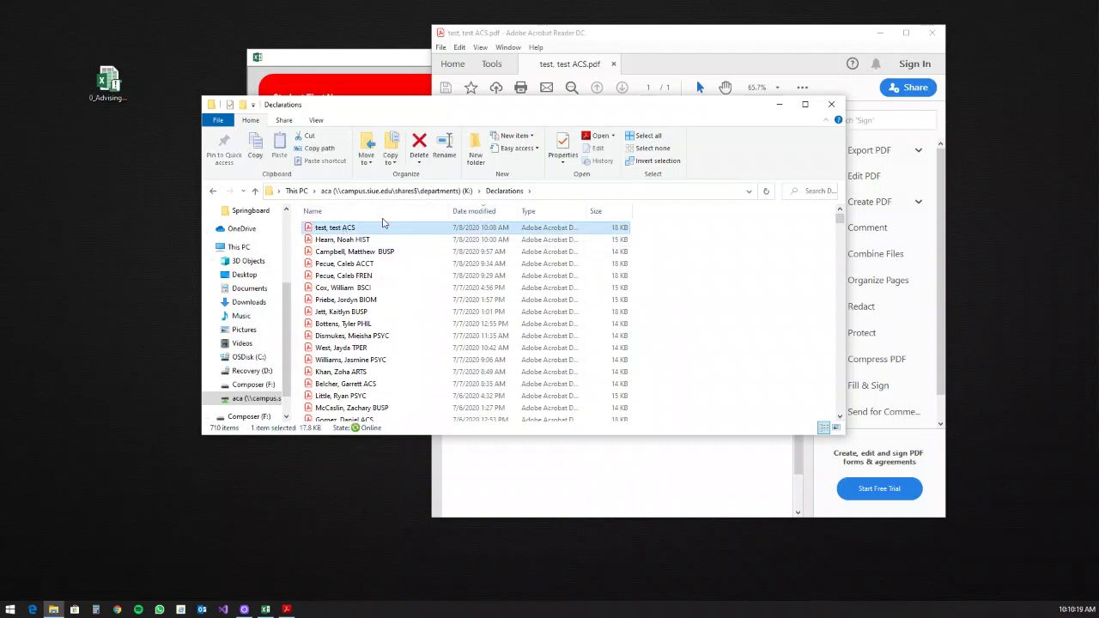
key("Delete")
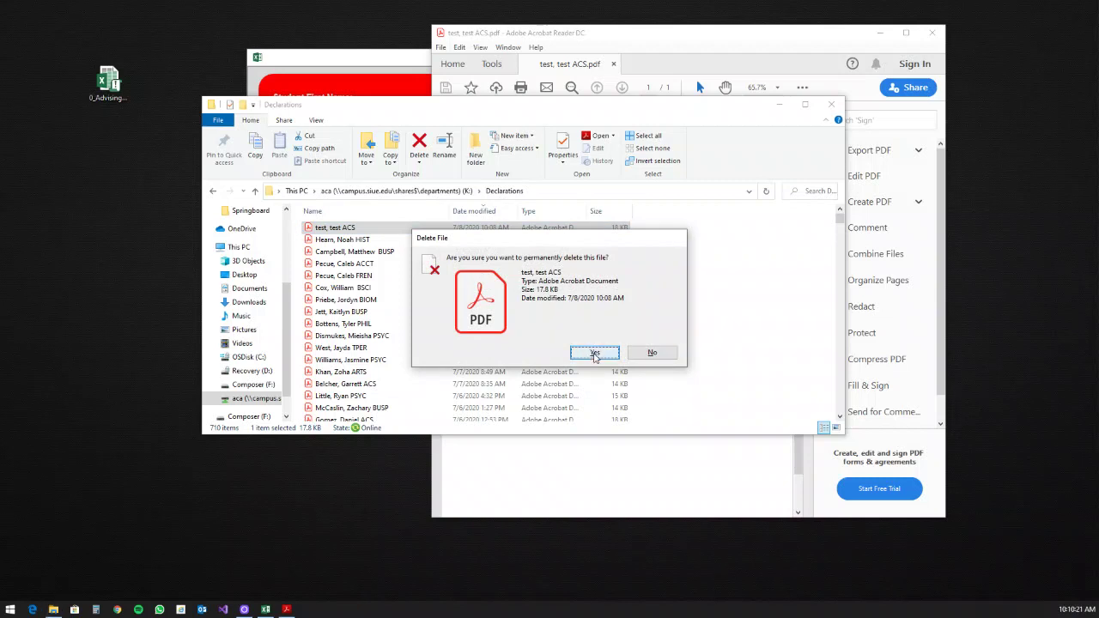
left_click(593, 350)
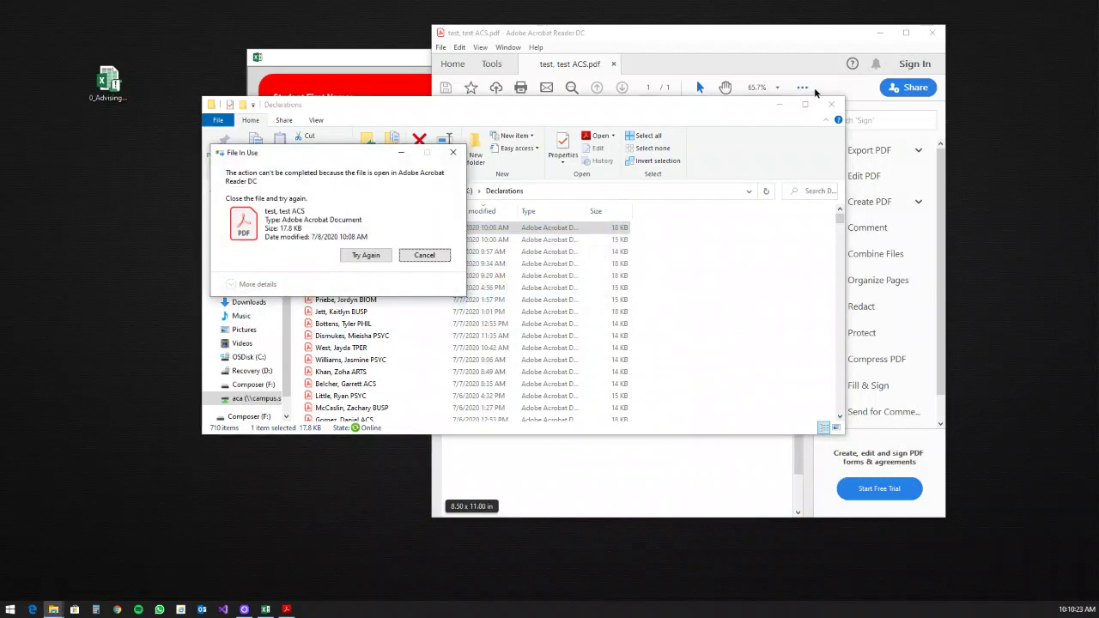
left_click(757, 32)
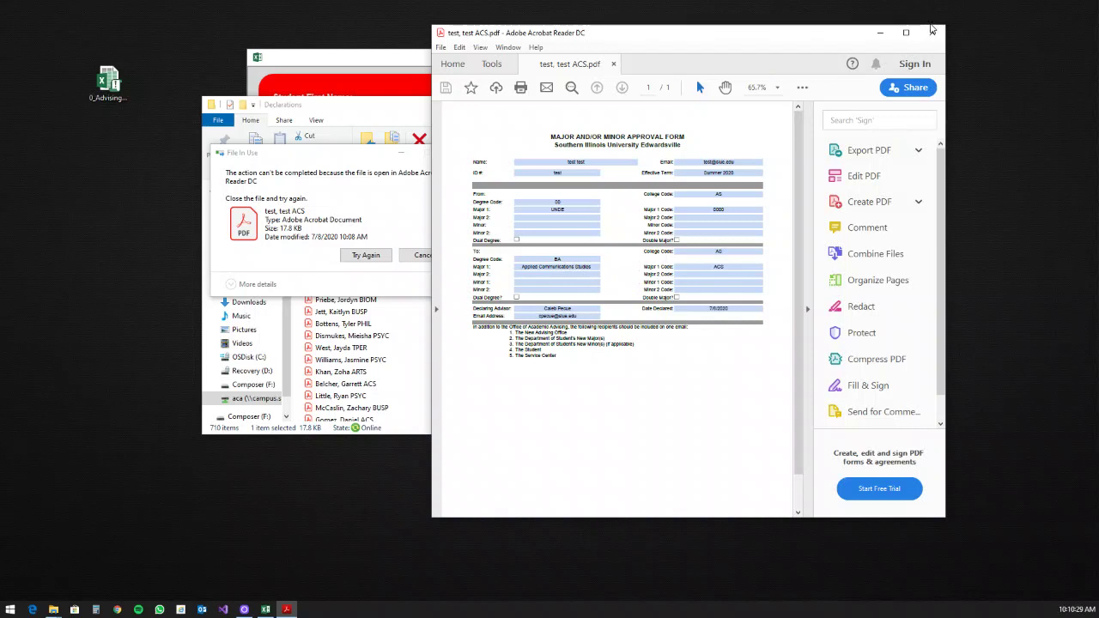
left_click(932, 30)
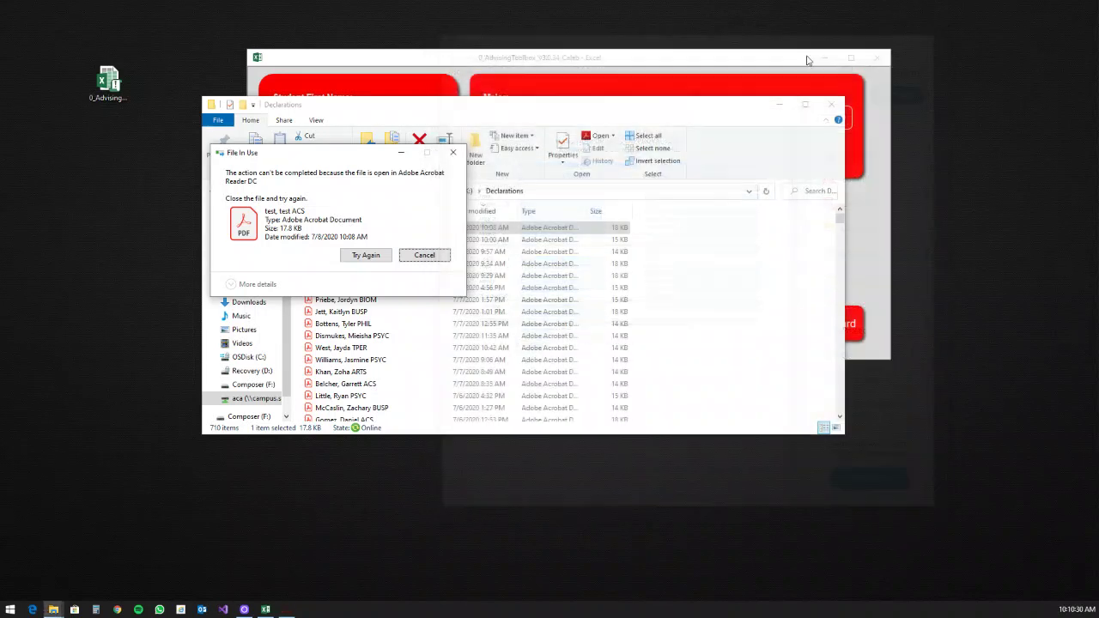
left_click(362, 255)
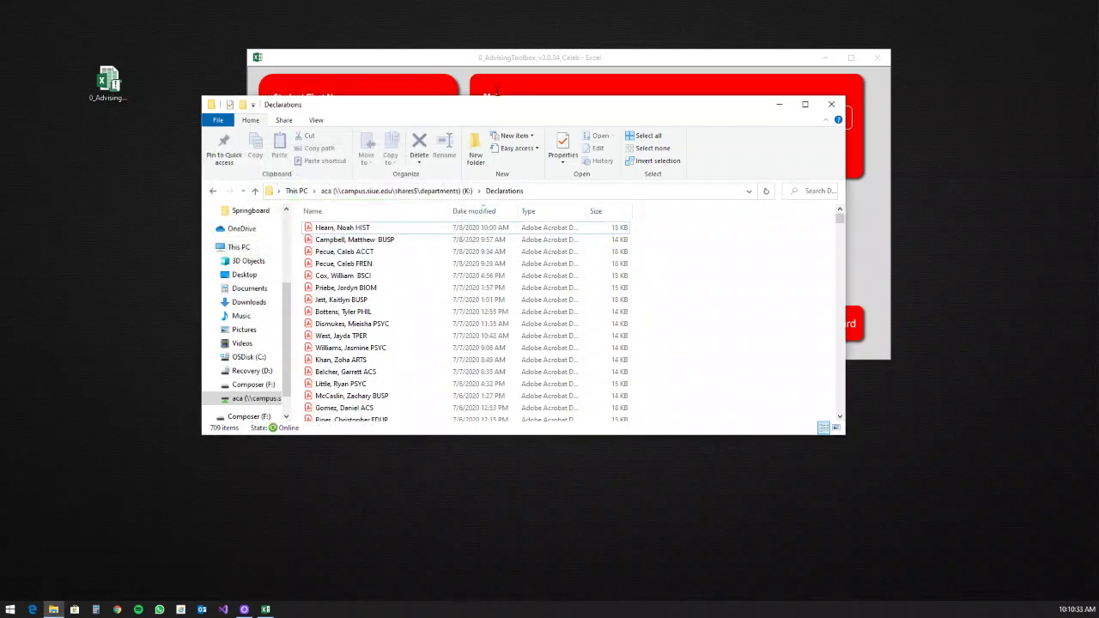
left_click(831, 104)
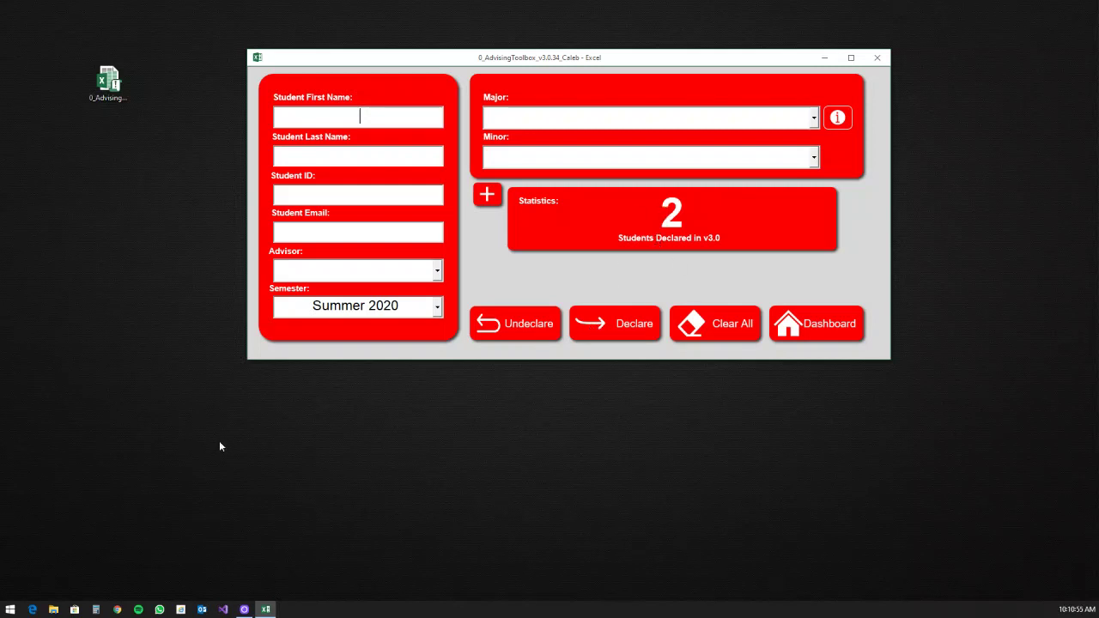
Step: Reopen aca > Declarations sorted by name and enter the AUTOMATION folder
left_click(53, 609)
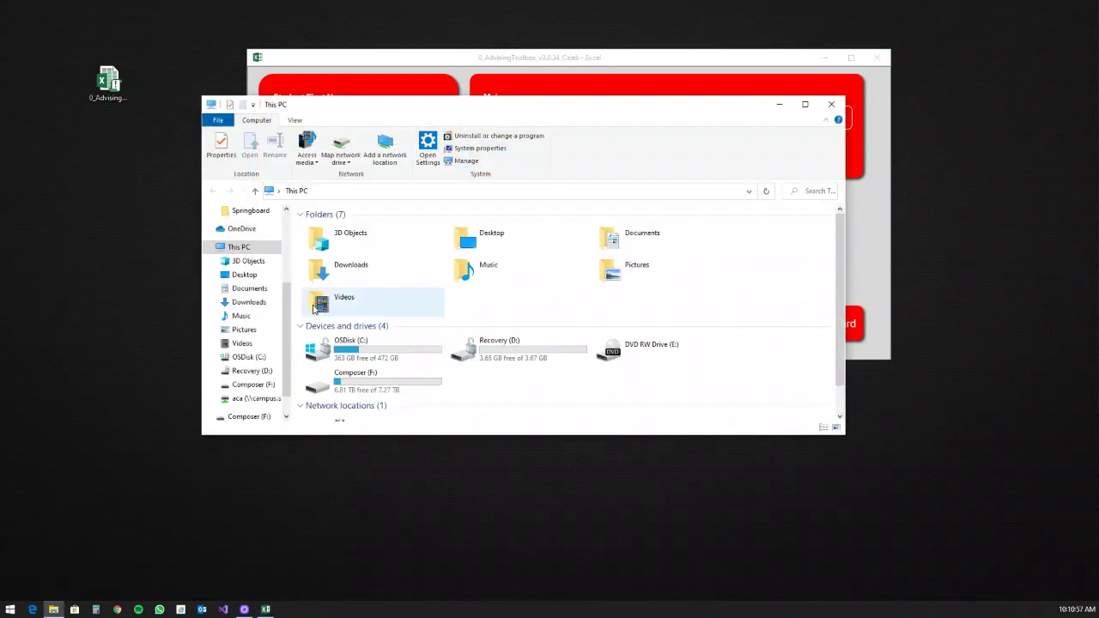
scroll(305, 314, "down", 1)
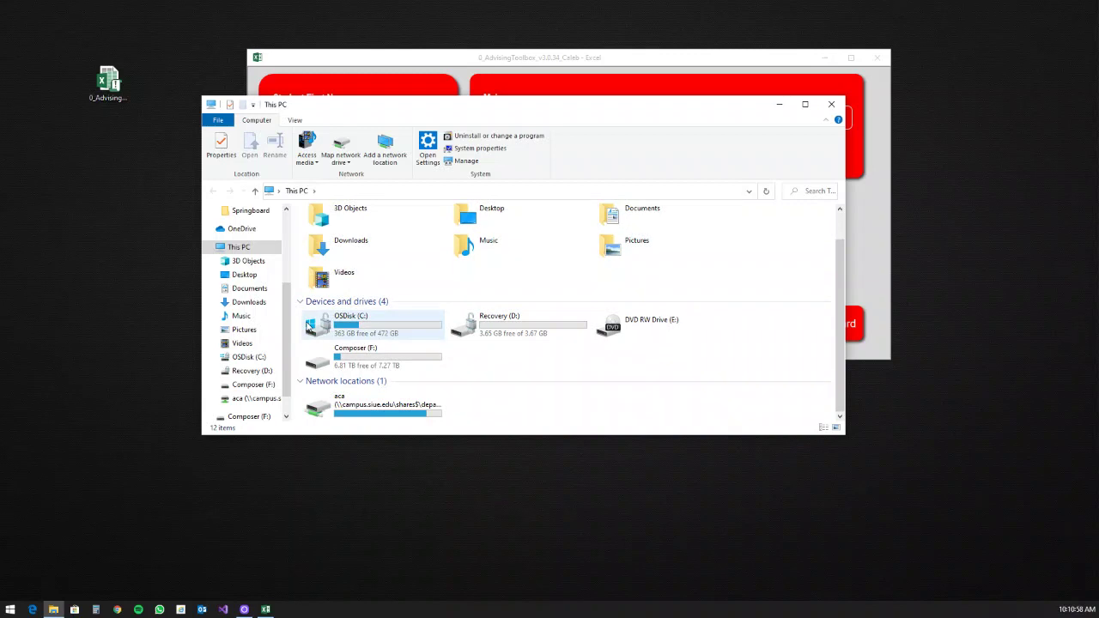
double_click(362, 407)
double_click(334, 240)
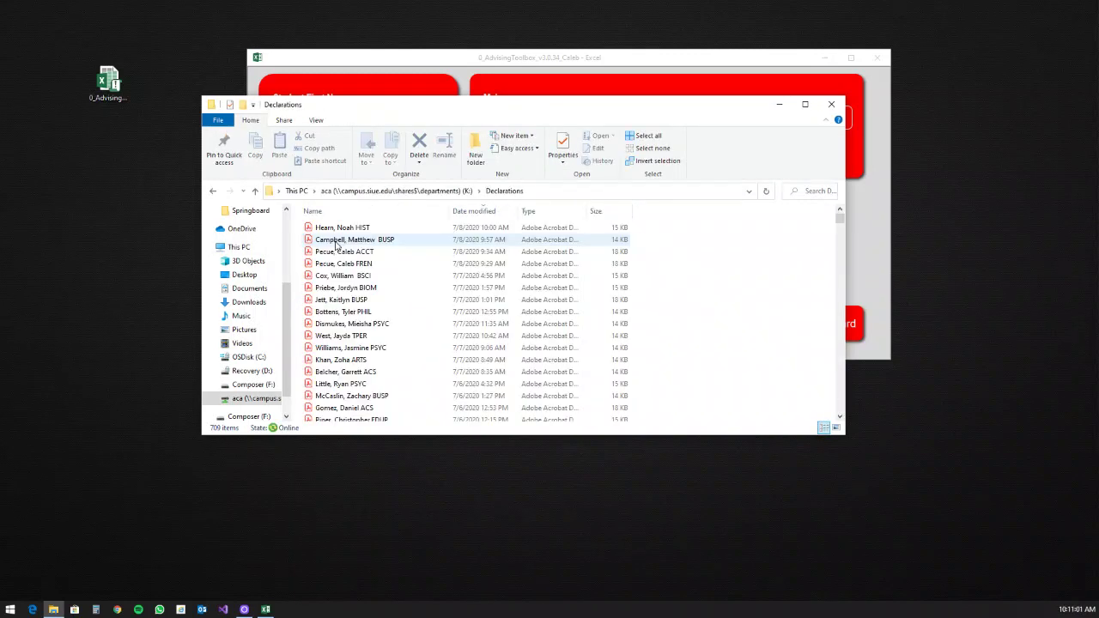
left_click(420, 213)
double_click(343, 253)
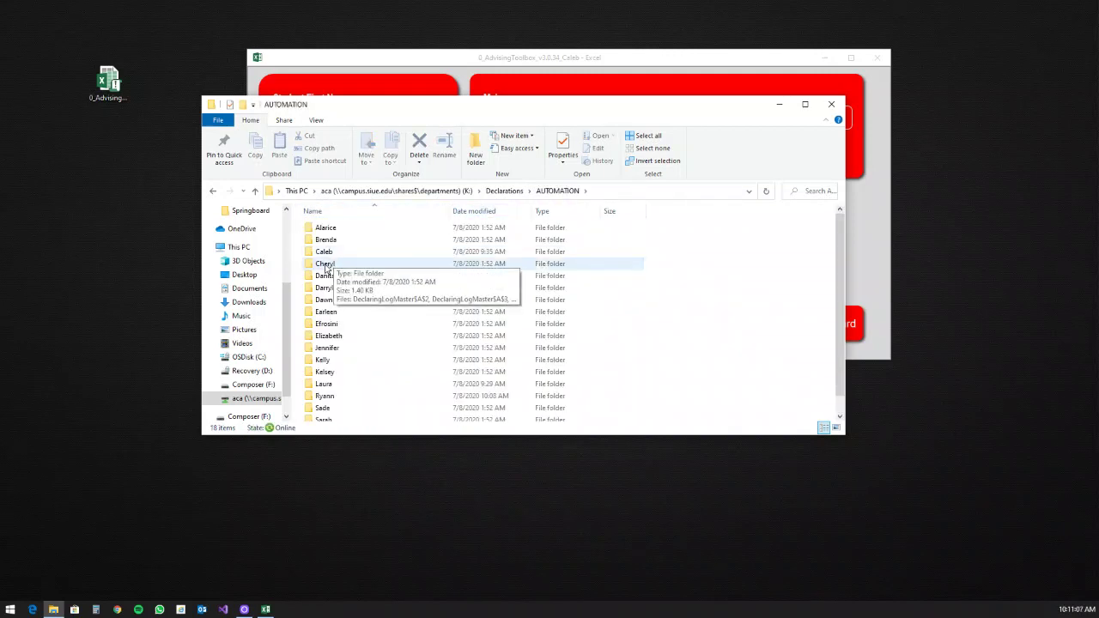
Step: Open the second advisor's folder of log files and move the window aside
double_click(324, 250)
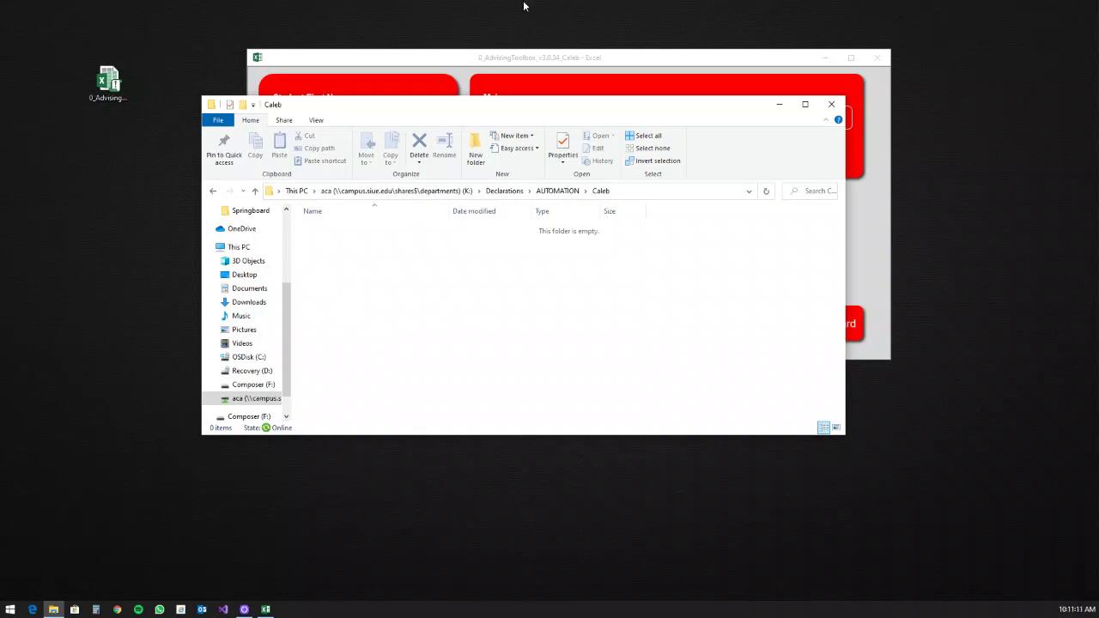
left_click(550, 192)
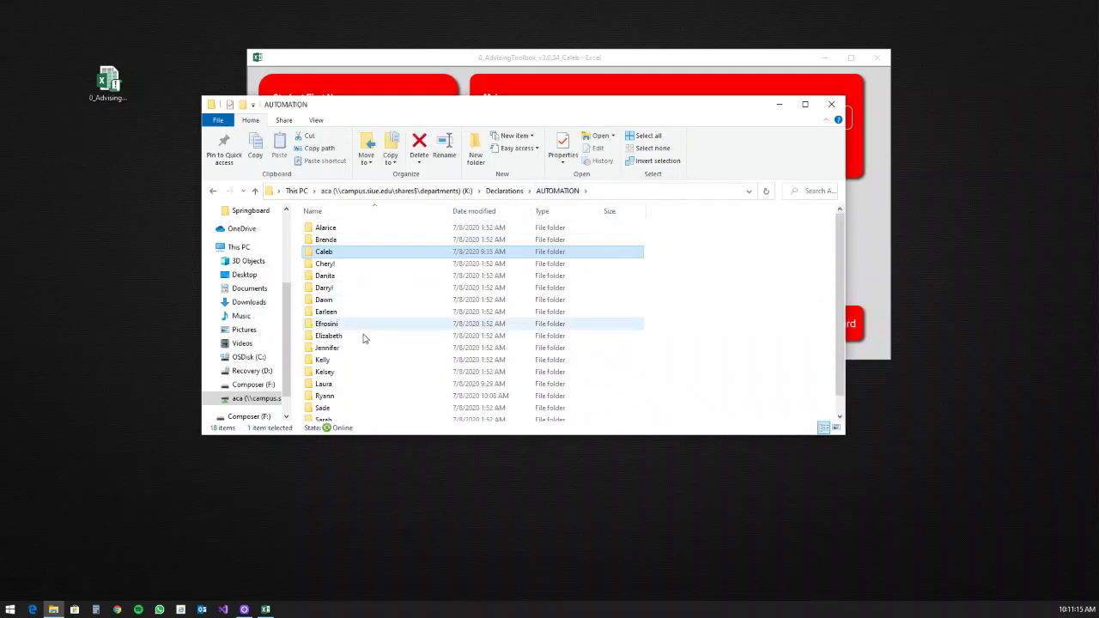
double_click(326, 398)
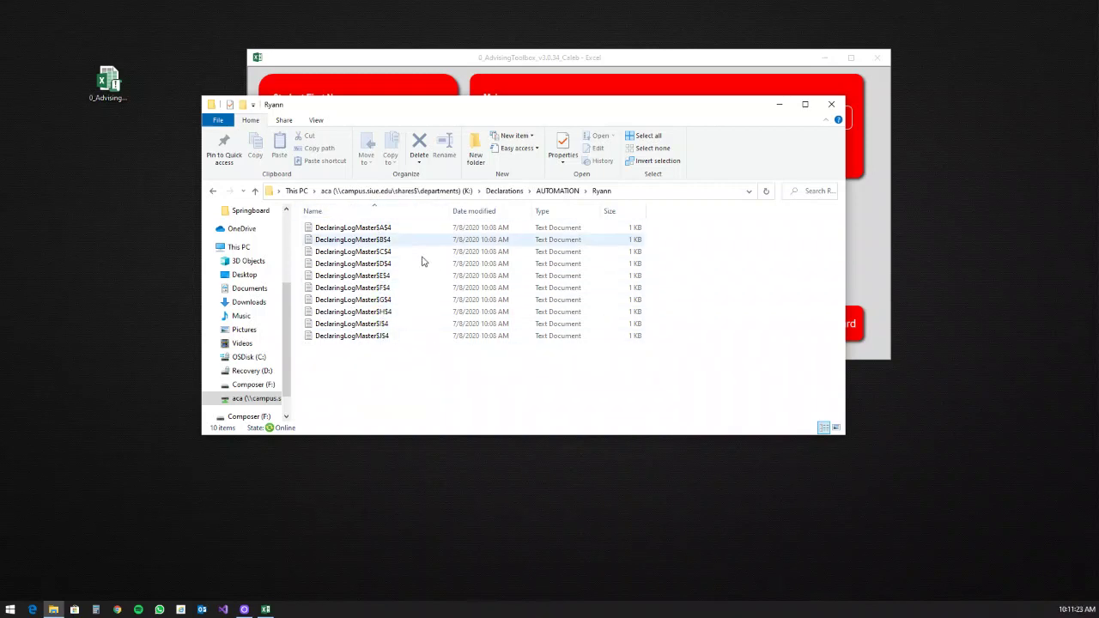
left_click_drag(483, 119, 381, 146)
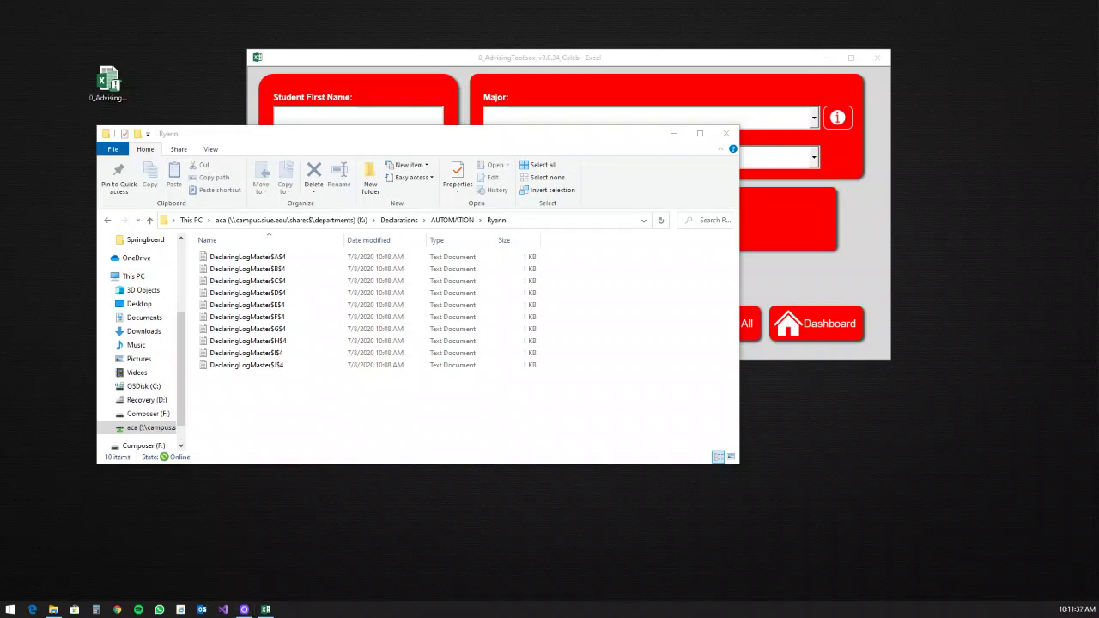
Step: Log in to the second toolbox copy with the advisor's username and bring its Dashboard forward
key("alt+Tab")
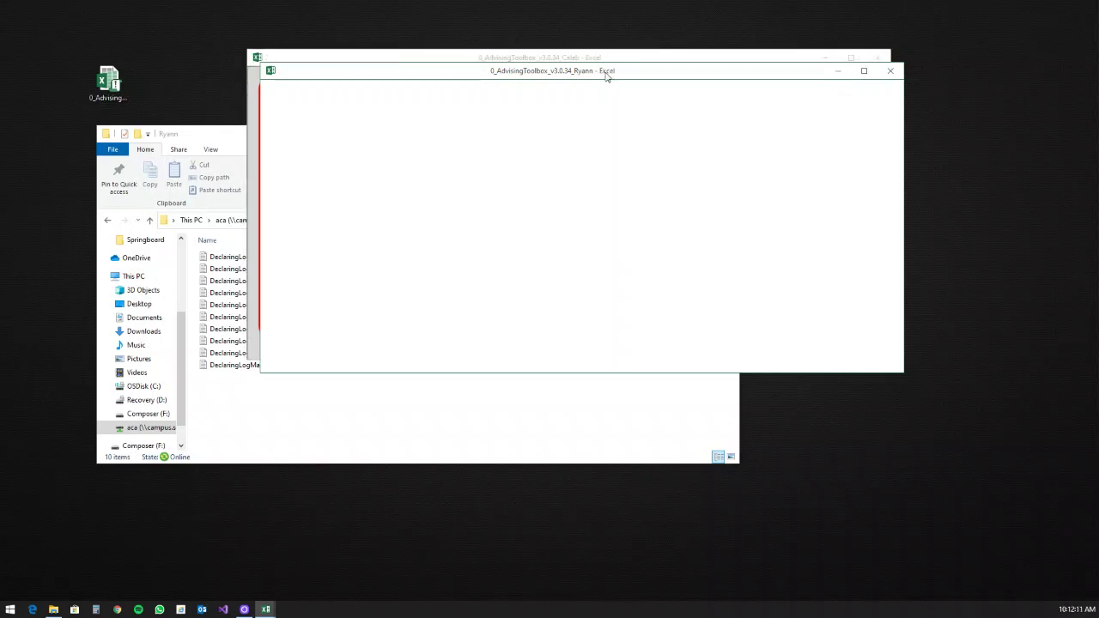
type("Ryann")
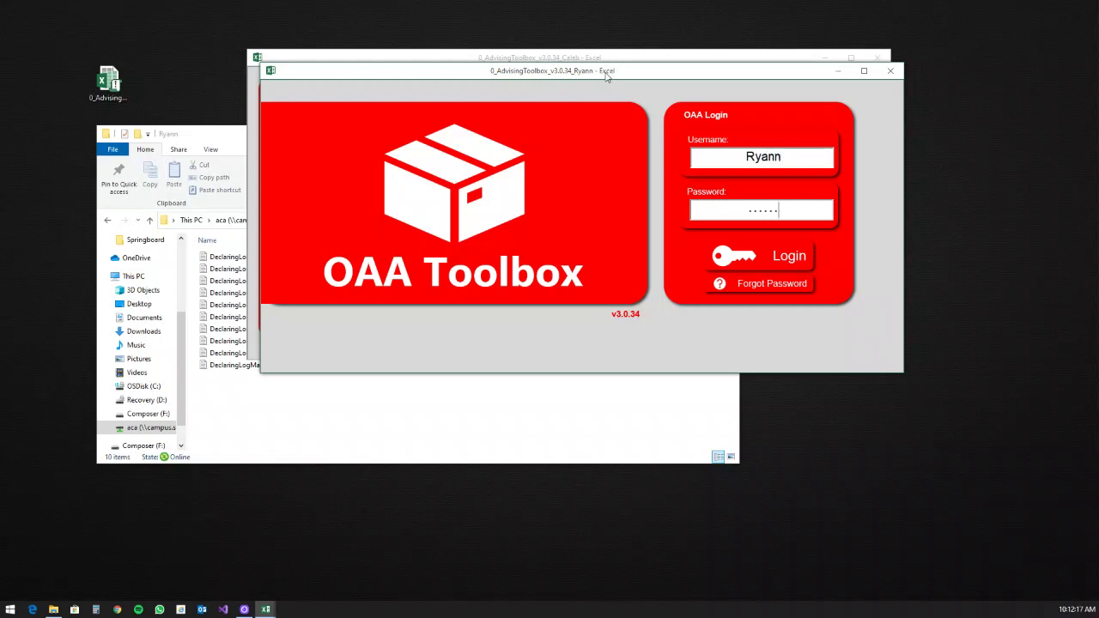
key("Return")
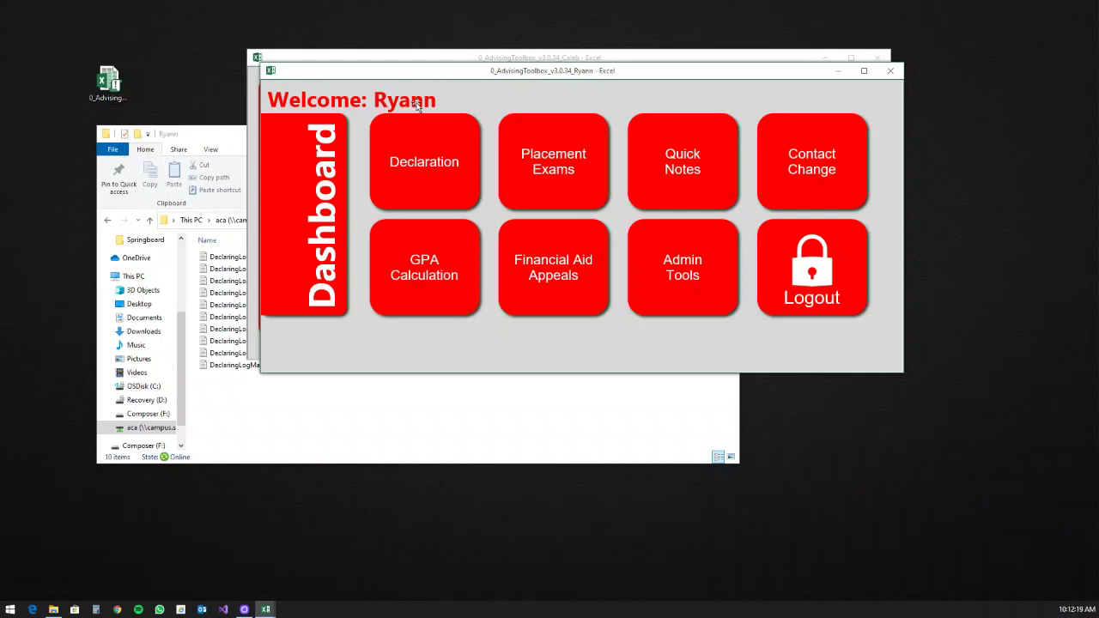
left_click_drag(441, 71, 441, 77)
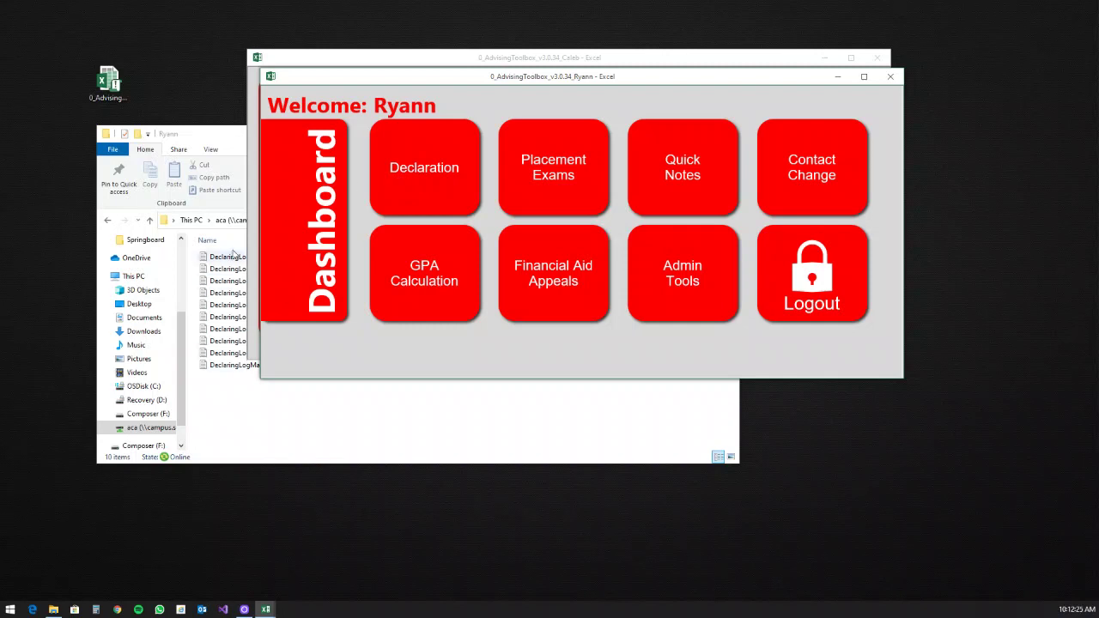
left_click_drag(209, 131, 172, 151)
left_click(331, 86)
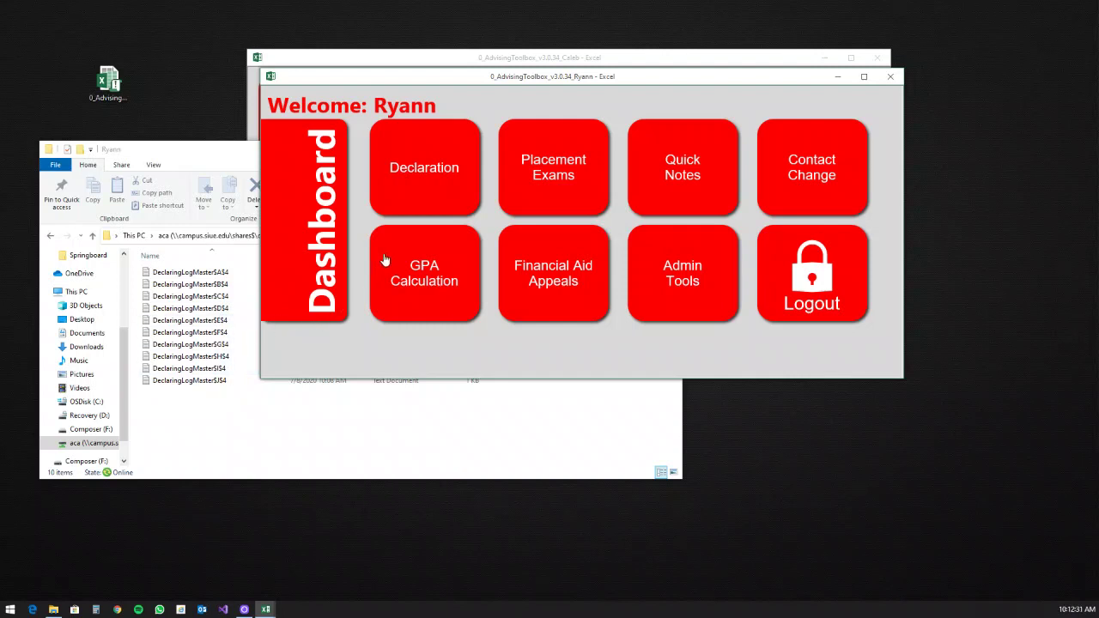
Step: Open the Declaration form and arrange the two advisors' forms side by side
left_click(418, 172)
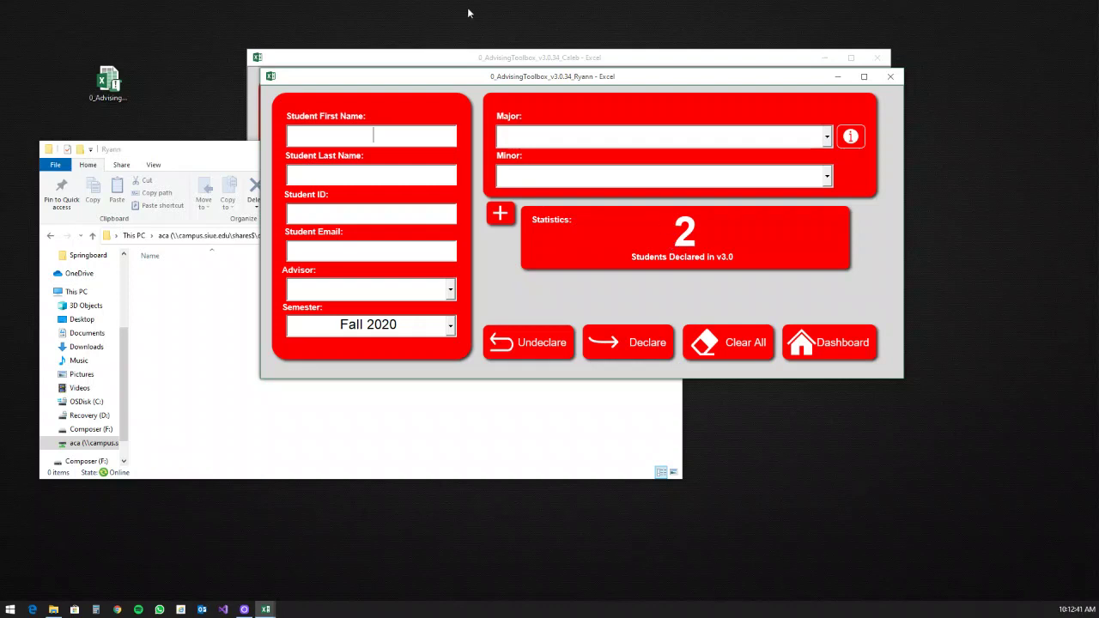
left_click(471, 57)
left_click_drag(552, 62, 466, 43)
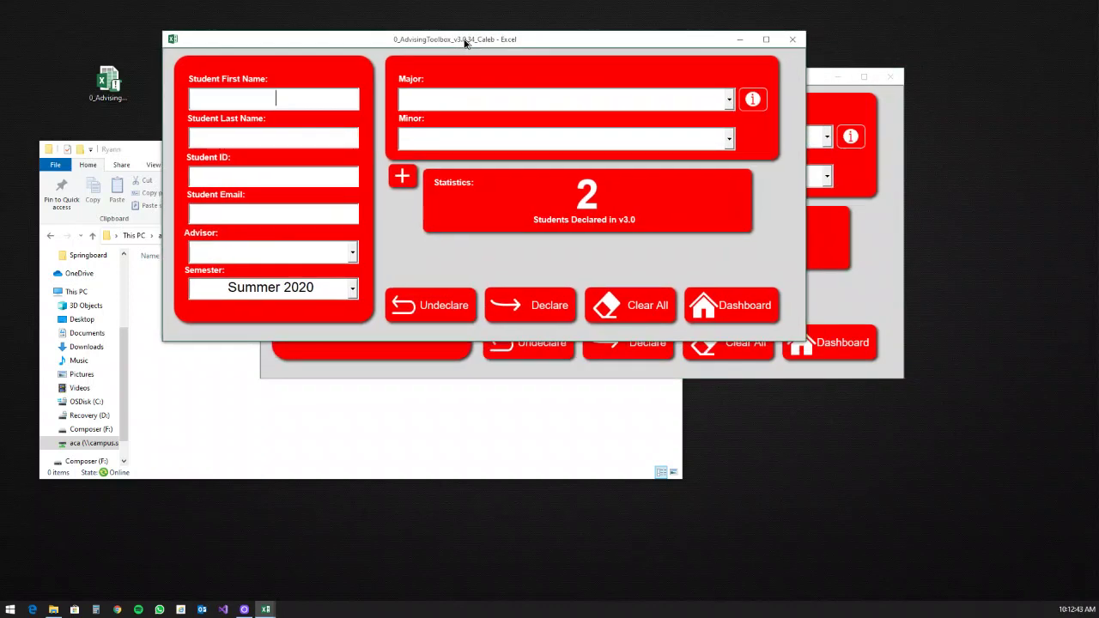
left_click(819, 90)
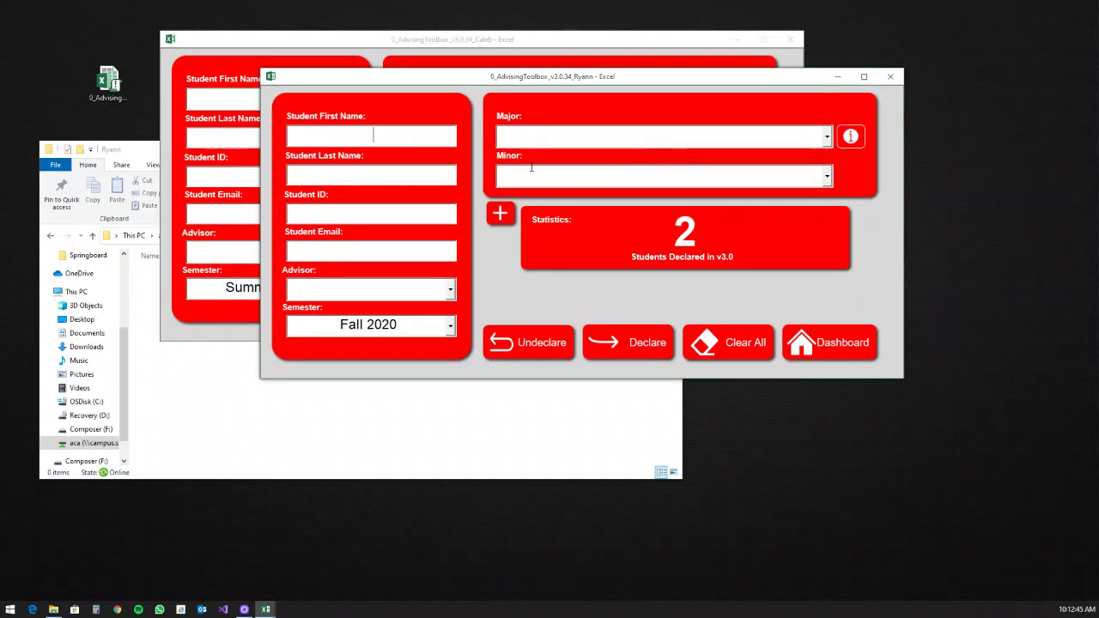
Step: Enter 'test' as first and last name, plus the student ID and e-mail
left_click(375, 140)
type("test")
key("Tab")
type("test")
key("Tab")
type("80040")
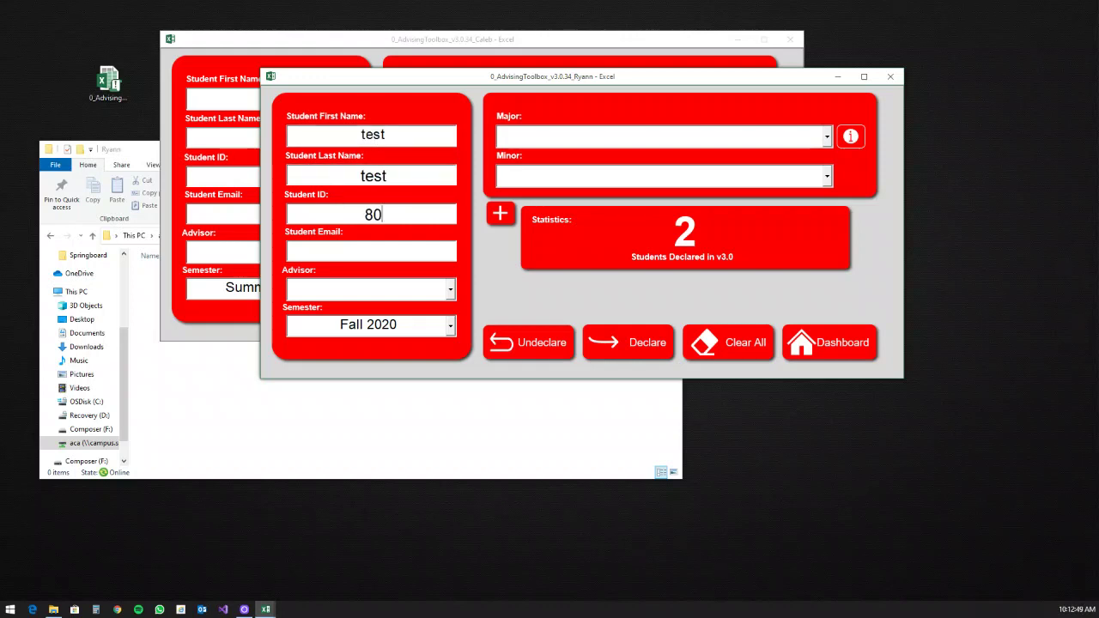
type("5073")
key("Tab")
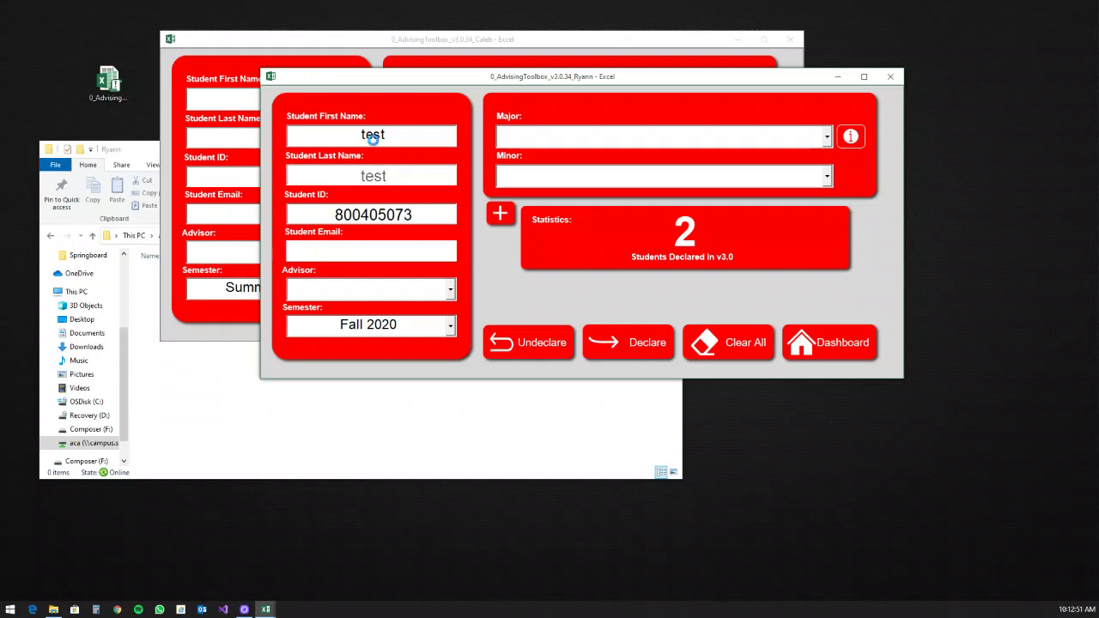
type("test@siue.edu")
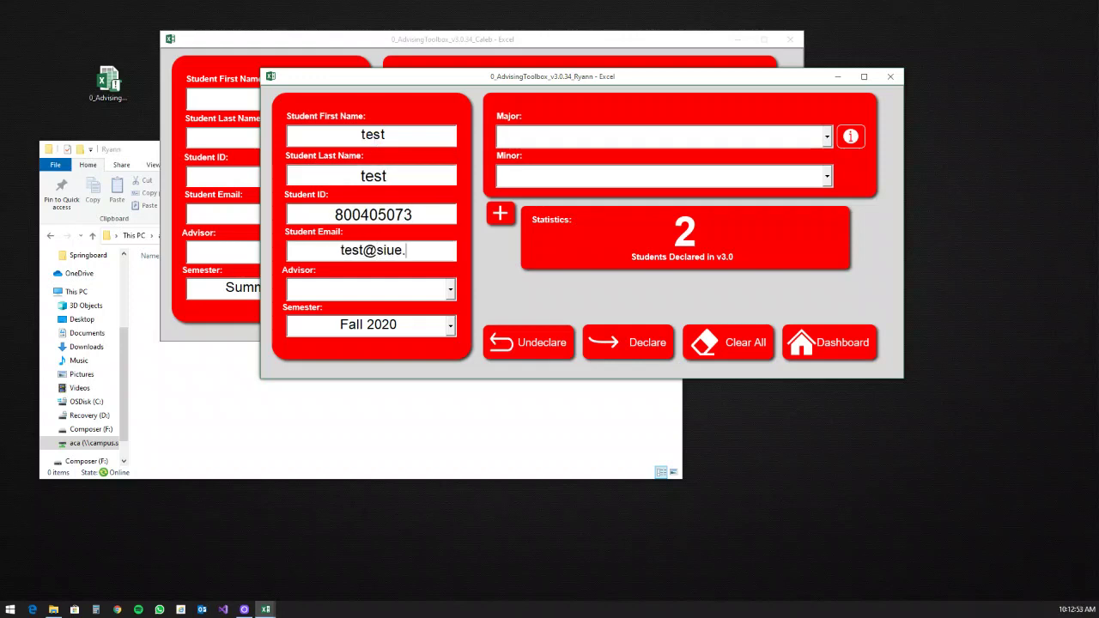
Step: Pick the advisor and Applied Historical Methods (B.A.) as major, then declare
key("Tab")
type("ryann")
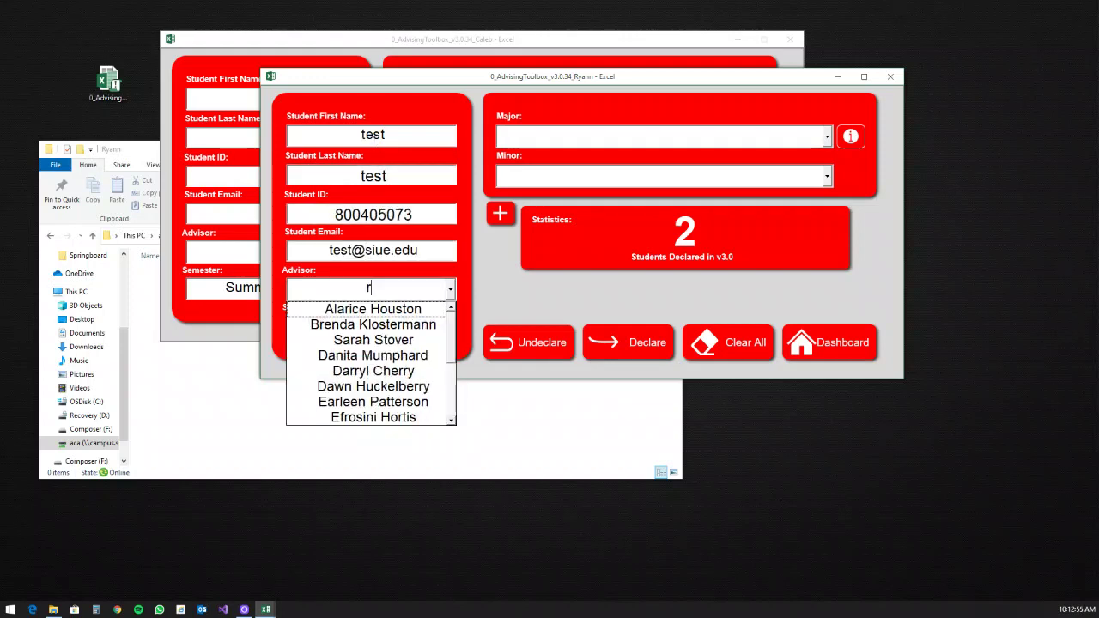
key("Tab")
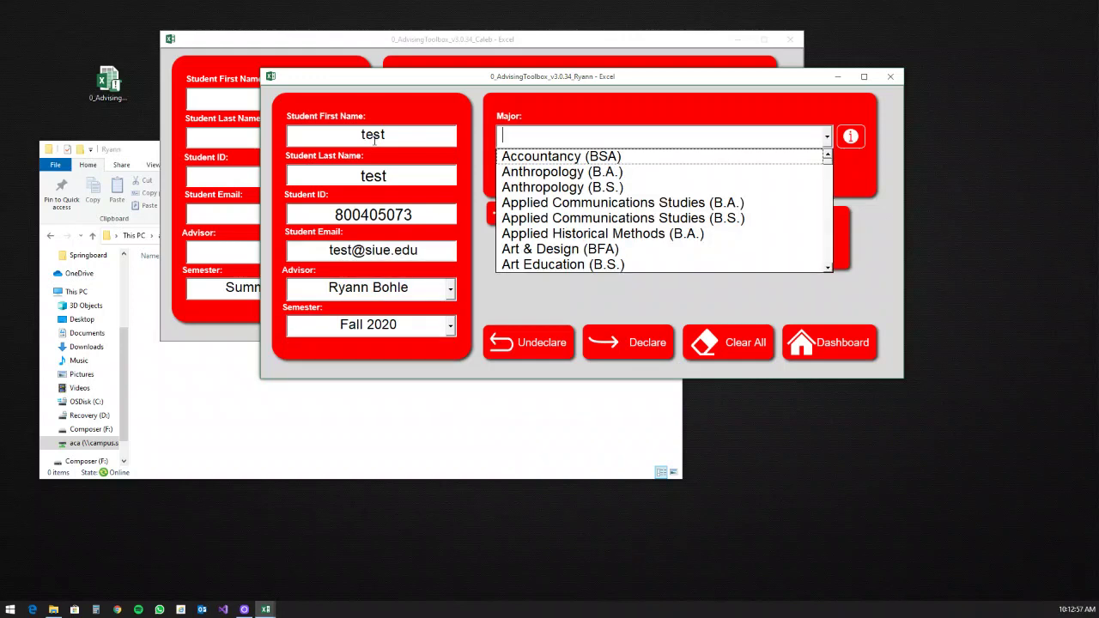
left_click(557, 232)
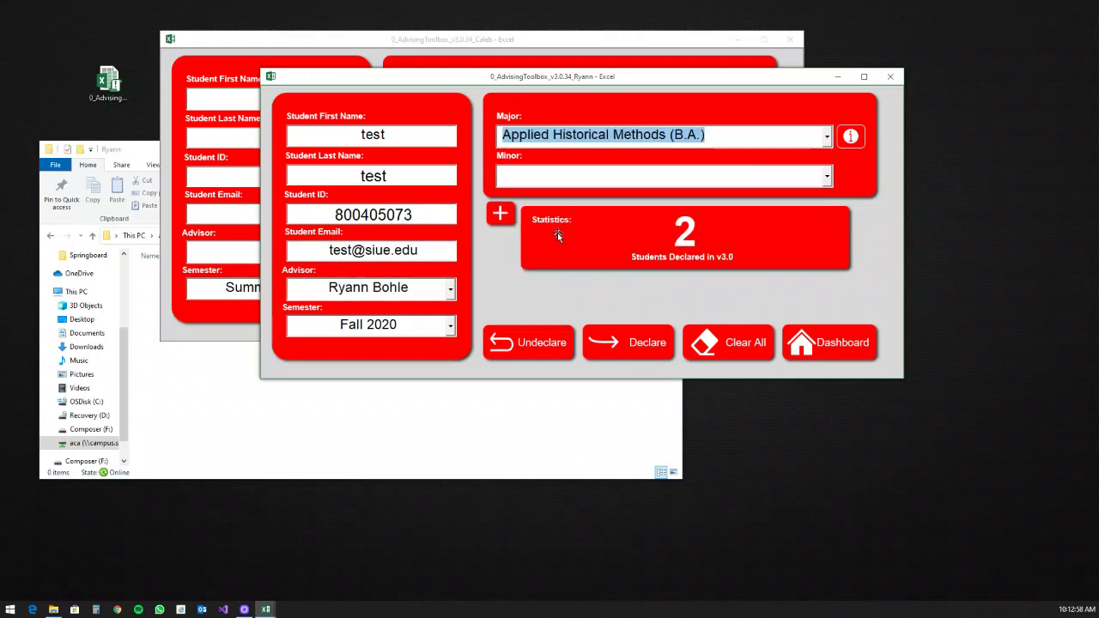
left_click(646, 350)
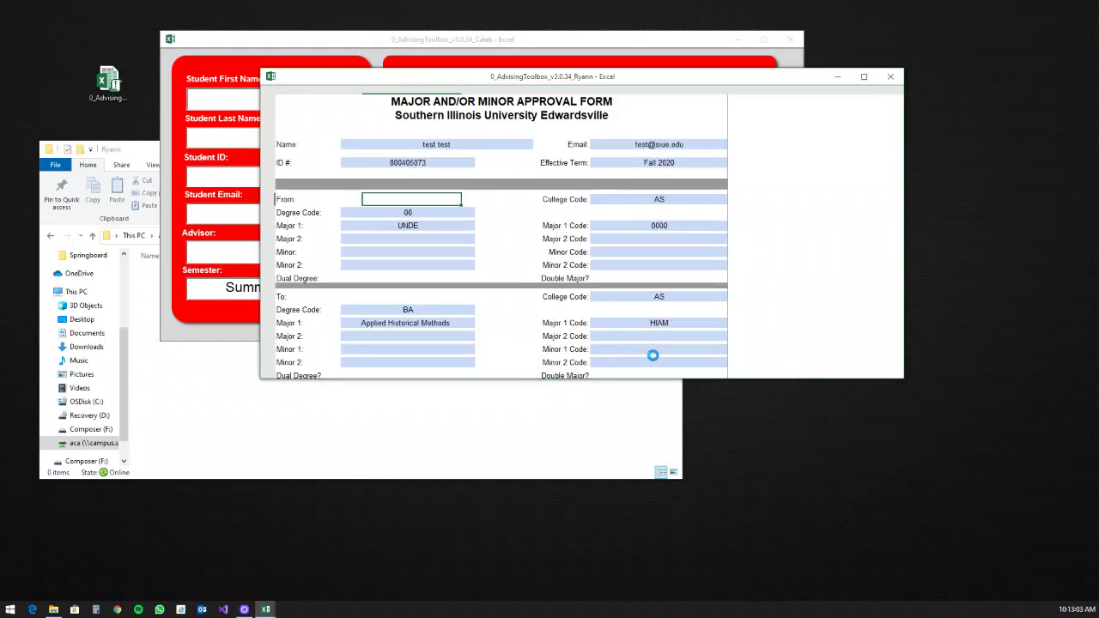
Step: Close the approval PDF, declare the test student again, and discard the e-mail draft unsaved
left_click(931, 33)
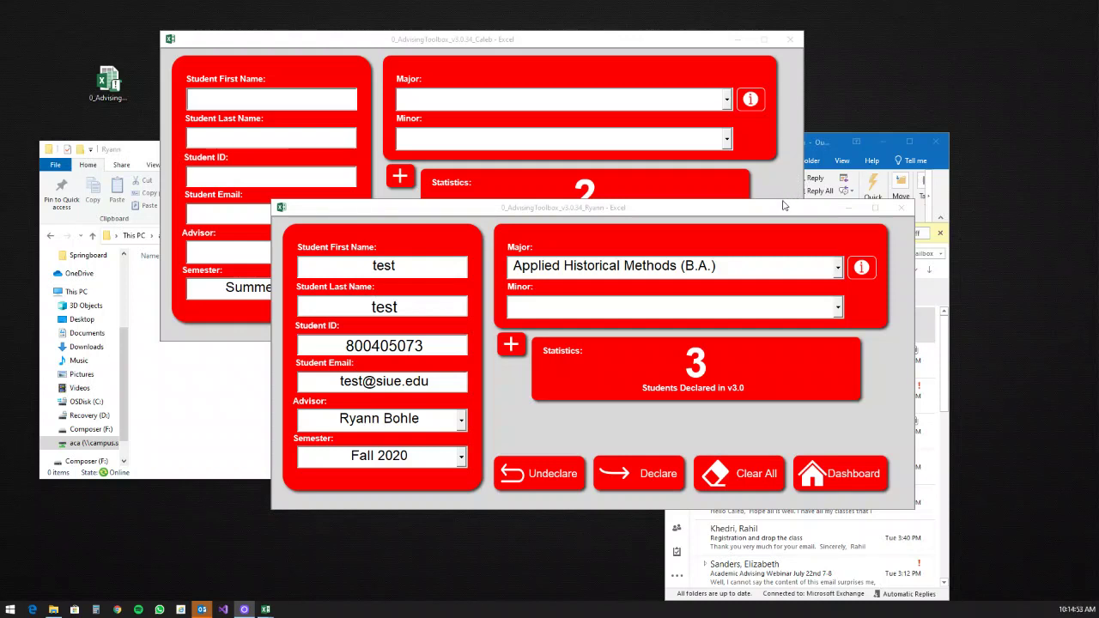
left_click(669, 481)
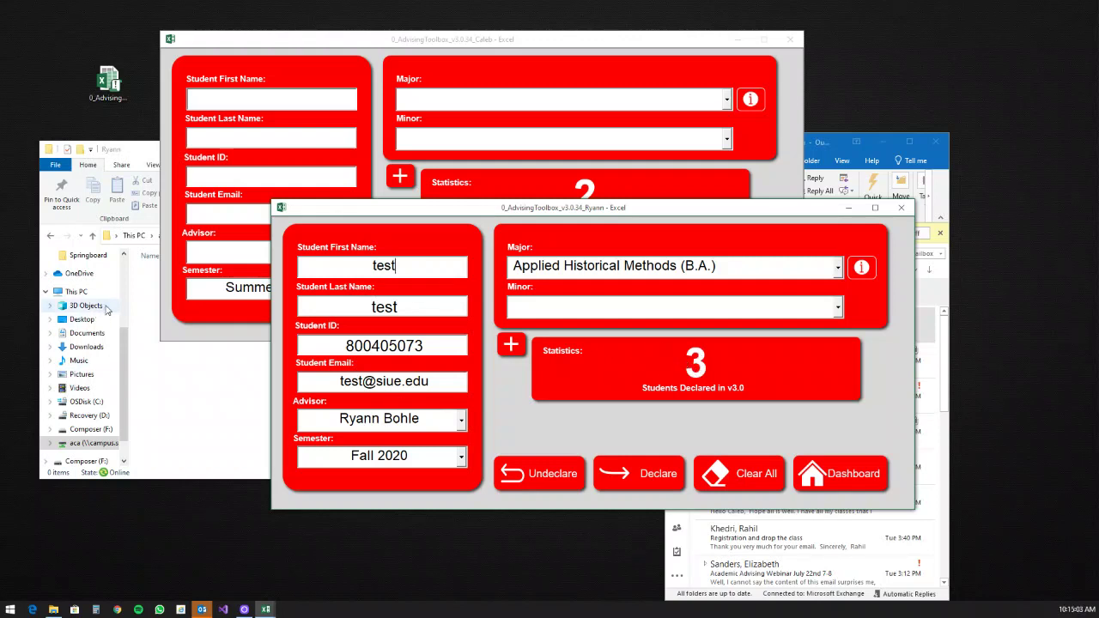
left_click(656, 477)
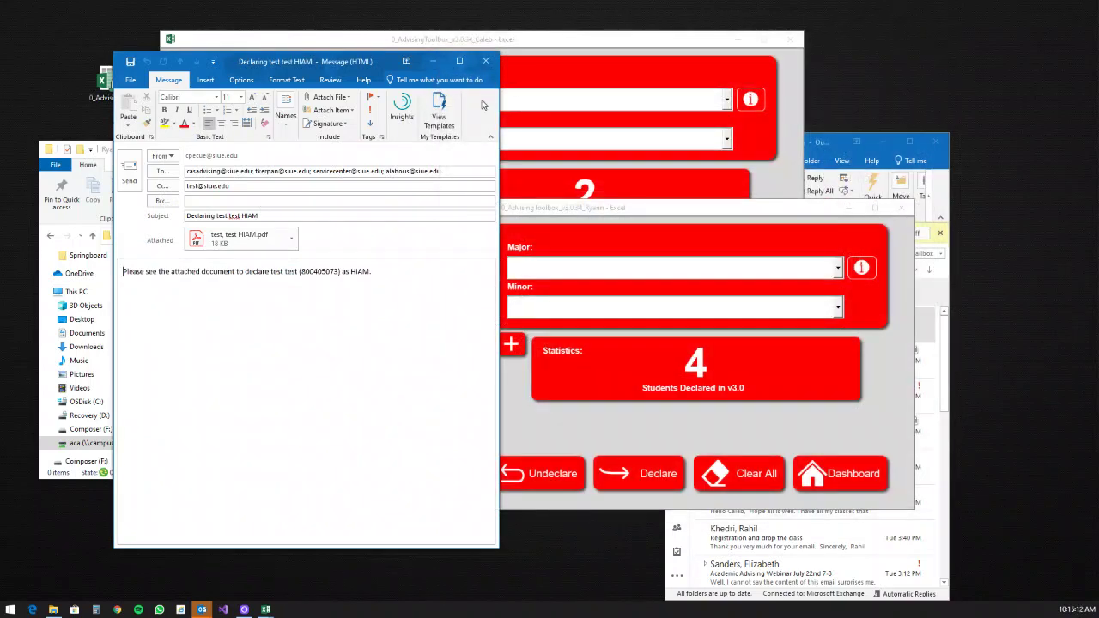
left_click(486, 61)
left_click(553, 338)
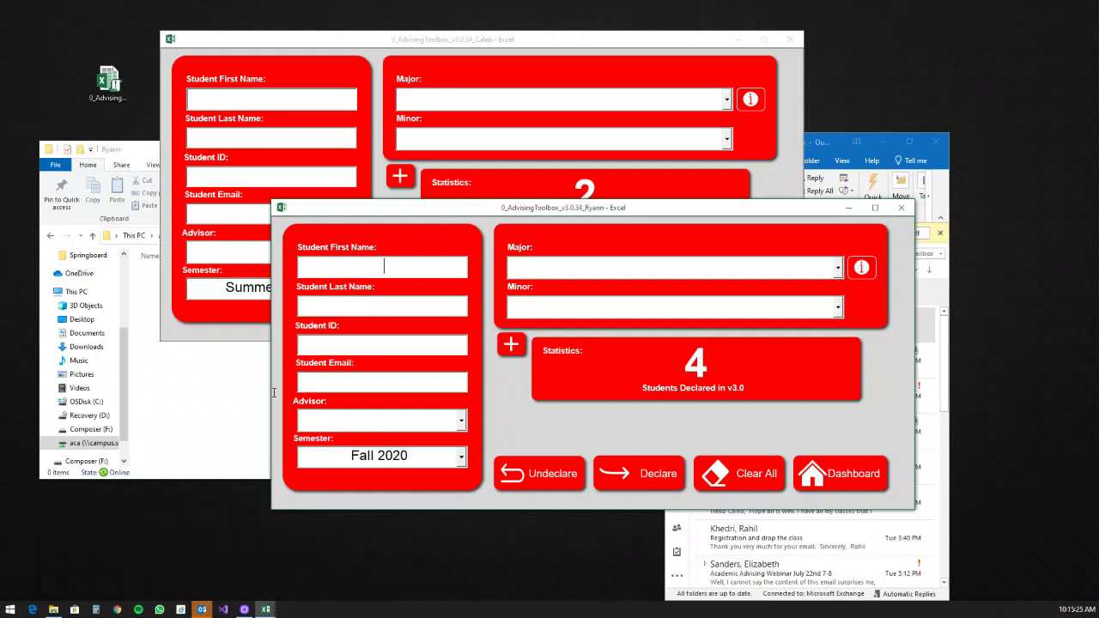
Step: Open the first advisor's AUTOMATION subfolder with its 20 DeclaringLogMaster files, then return to that advisor's Excel window
left_click(192, 380)
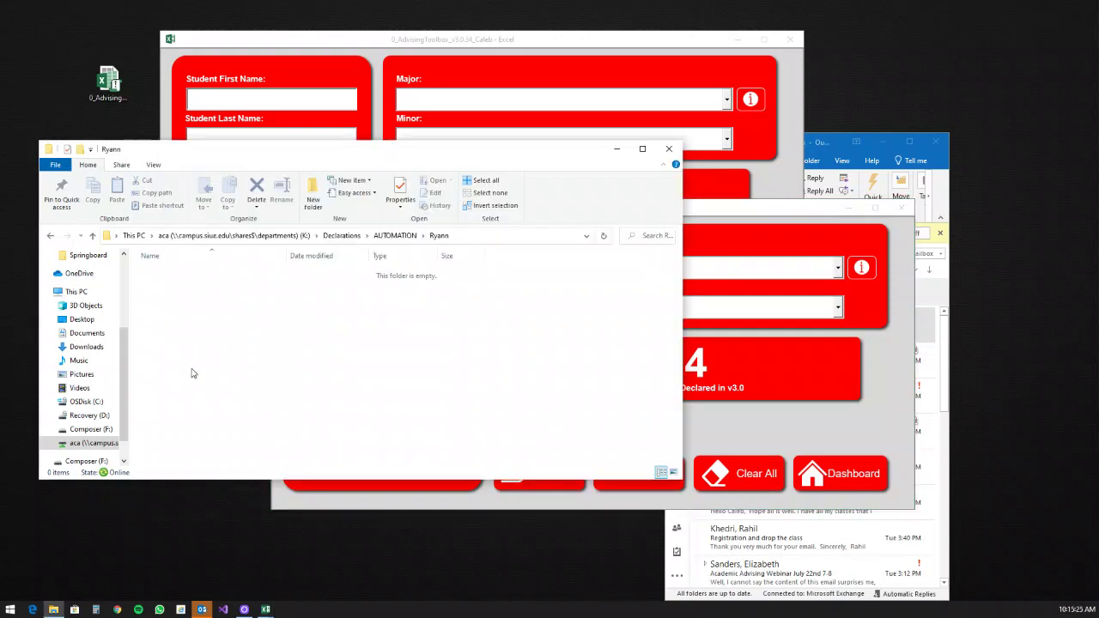
left_click(391, 236)
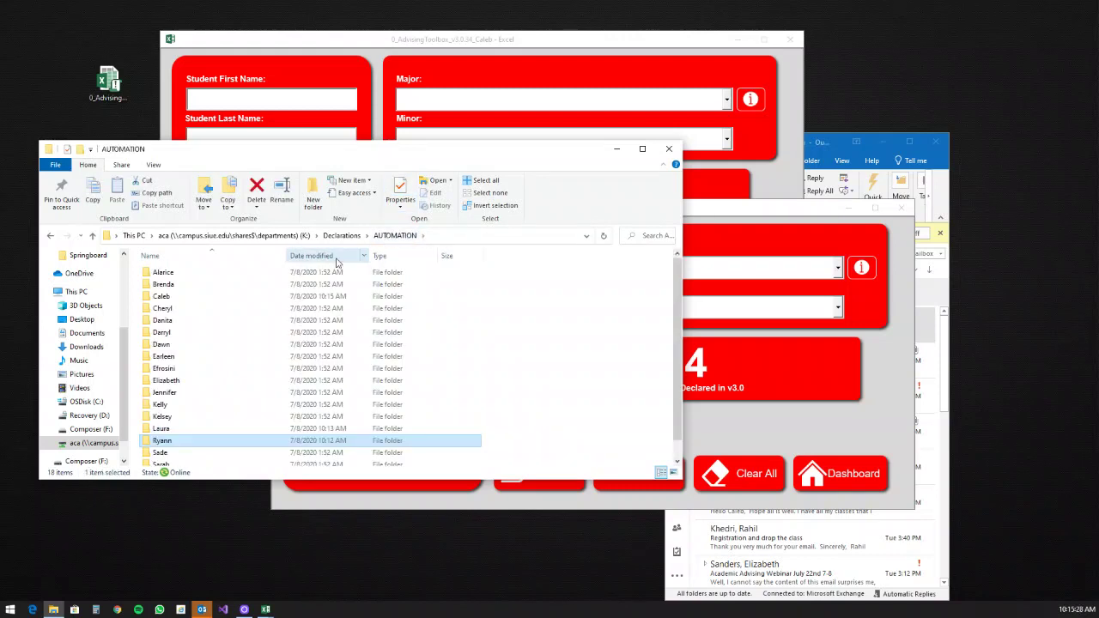
double_click(160, 296)
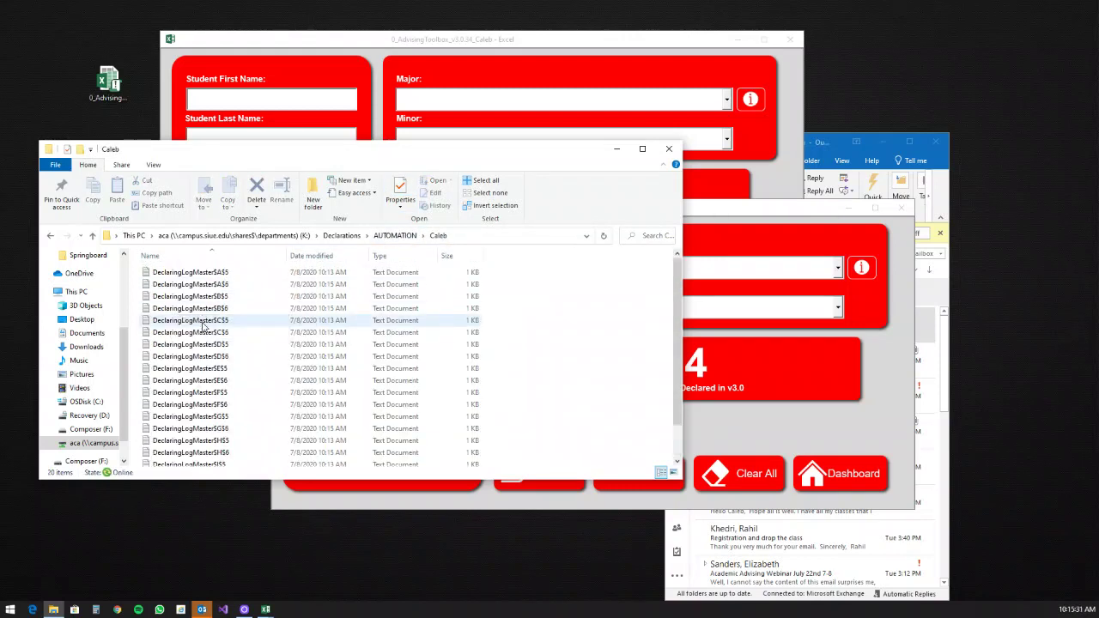
left_click(332, 43)
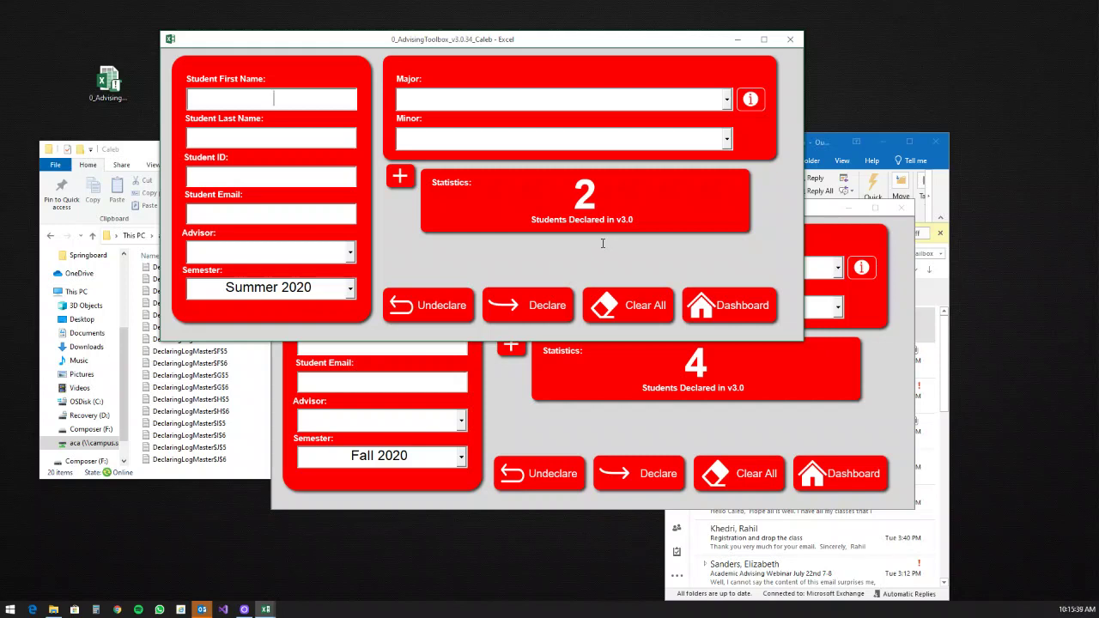
Step: Go to the Dashboard, confirm the advisor's AUTOMATION folder is now empty, and recheck the Declaration form count of 4
left_click(738, 306)
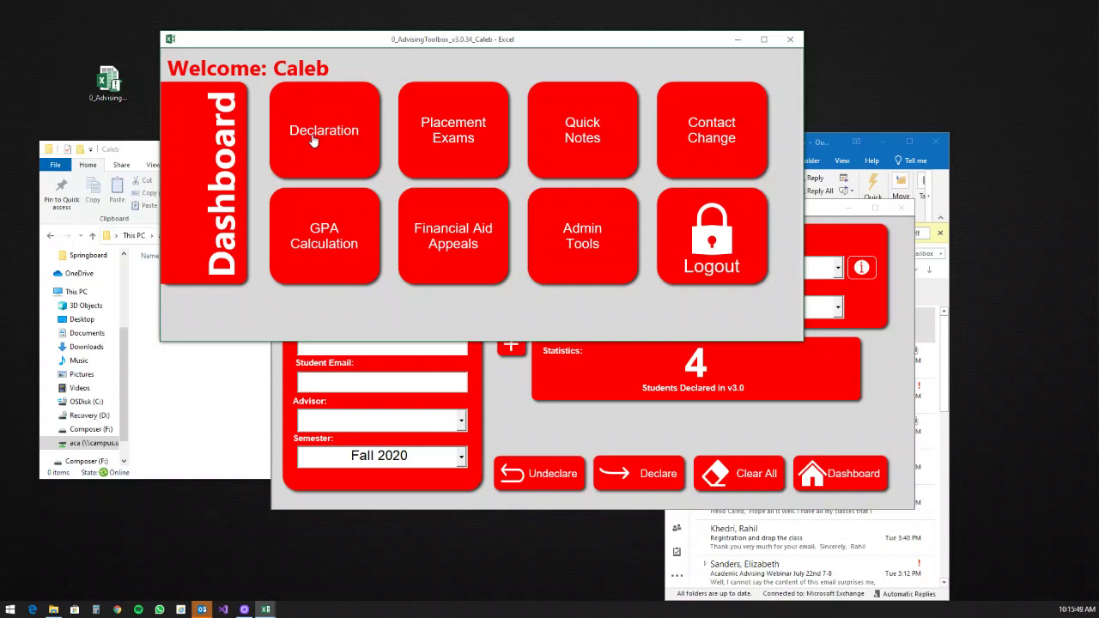
left_click(191, 392)
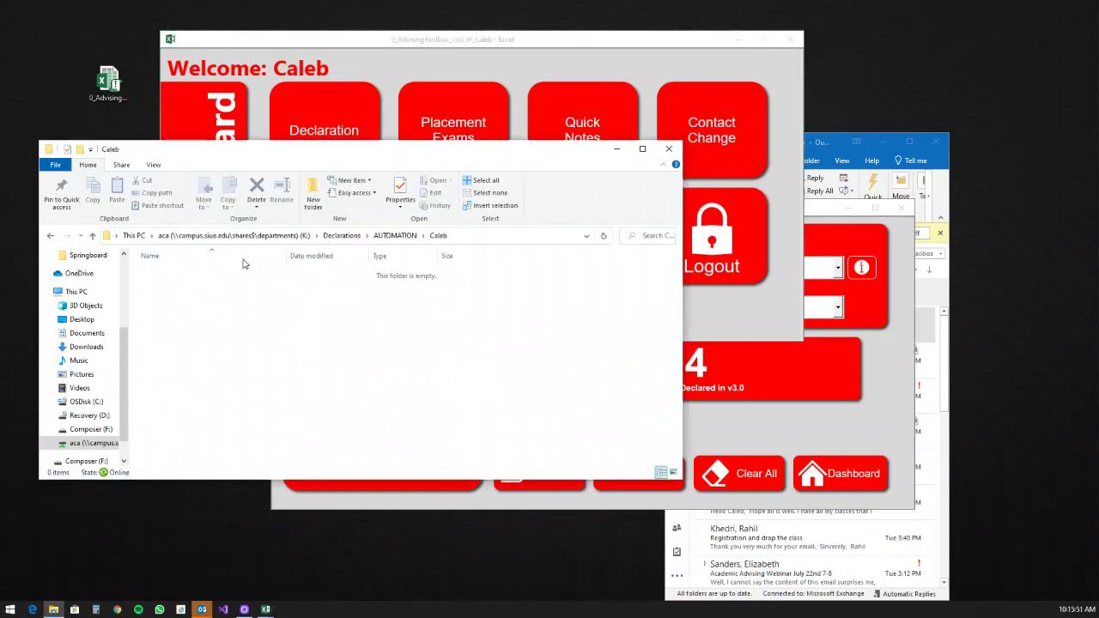
left_click(411, 37)
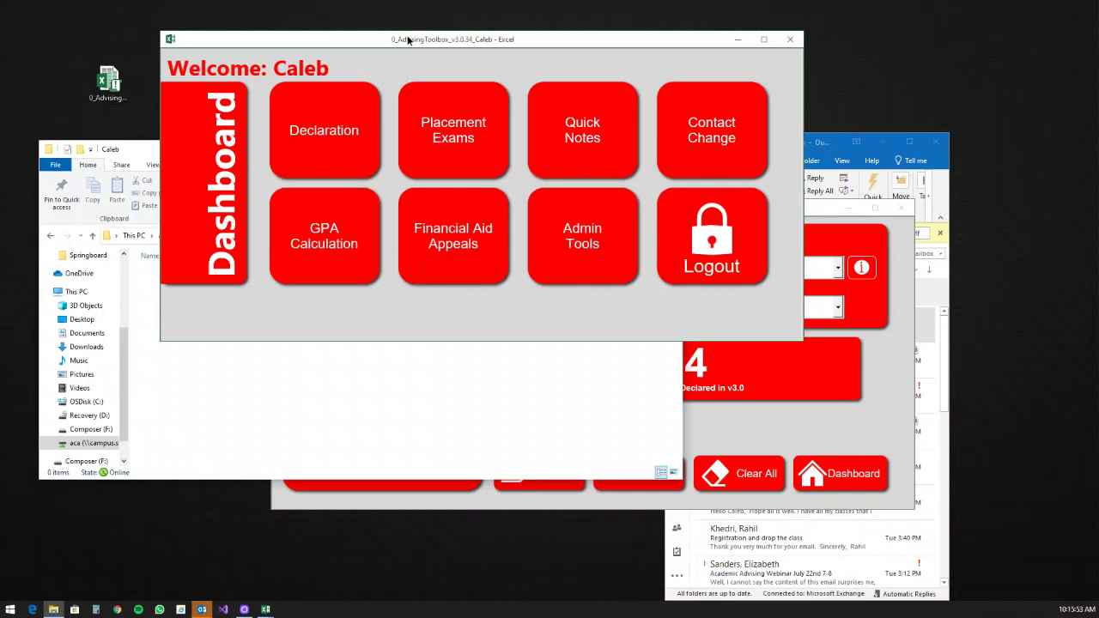
left_click(361, 149)
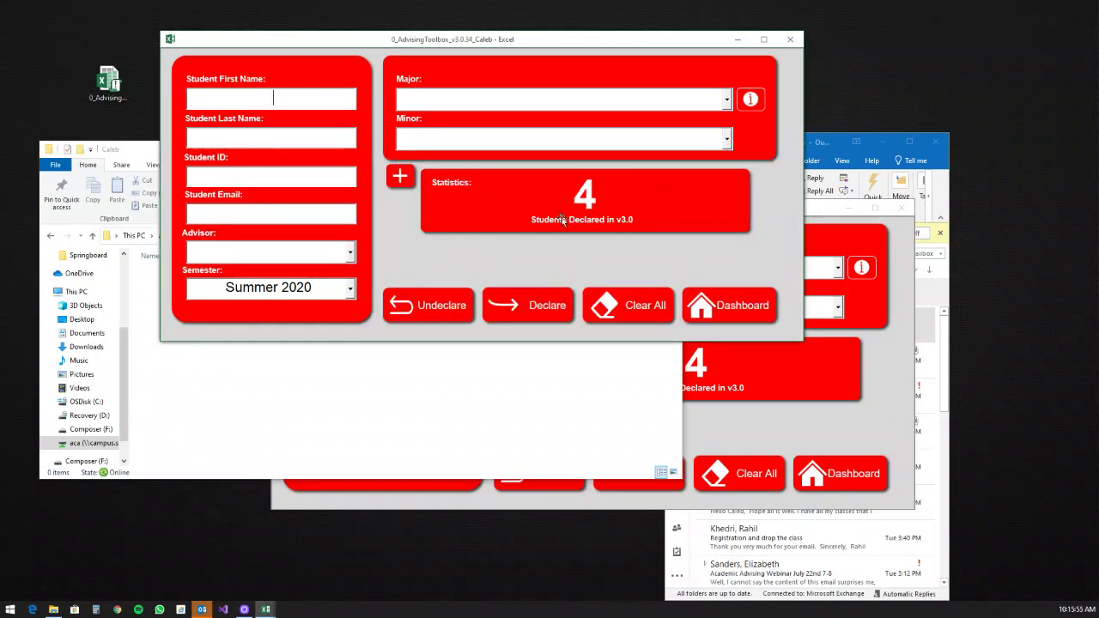
left_click(738, 314)
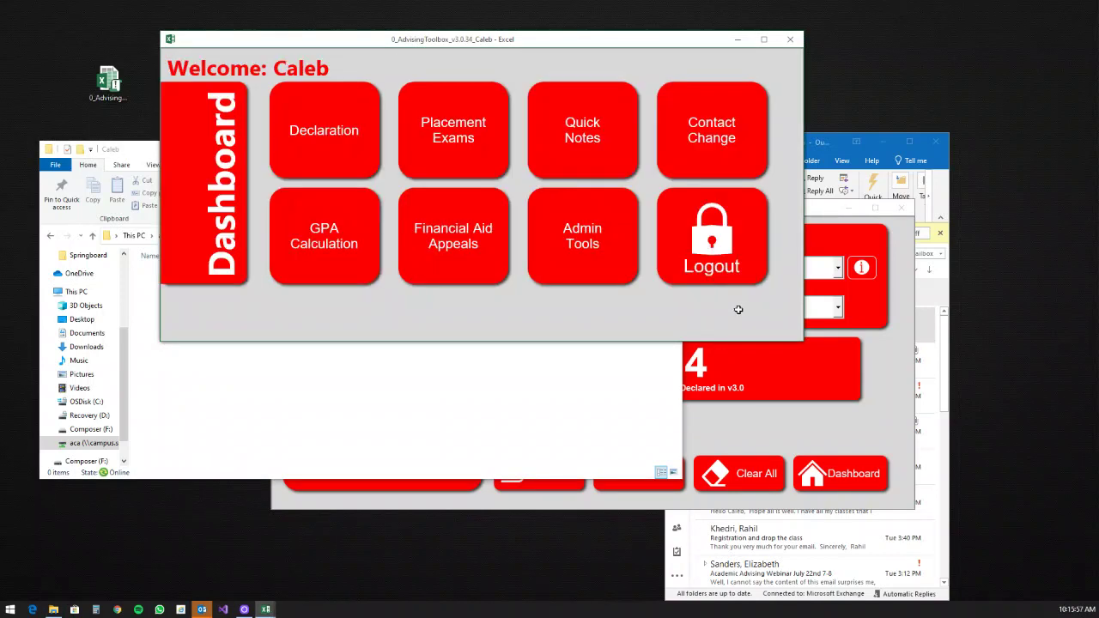
Step: Open Admin Tools > Declaration Reports and clear row 4's date declared, semester and advisor cells
left_click(606, 271)
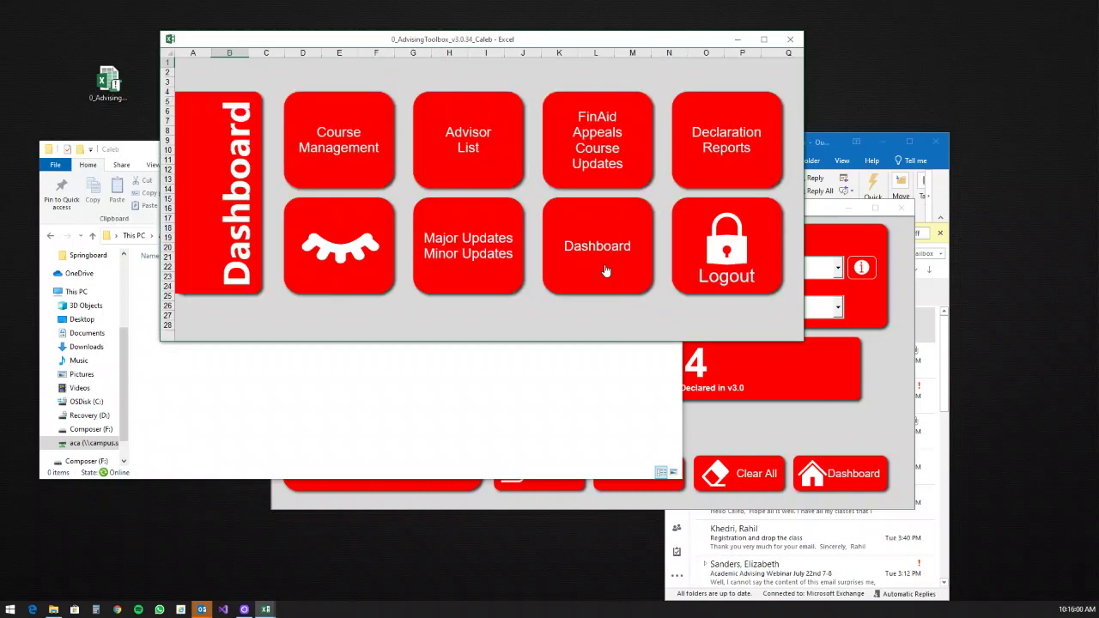
left_click(716, 152)
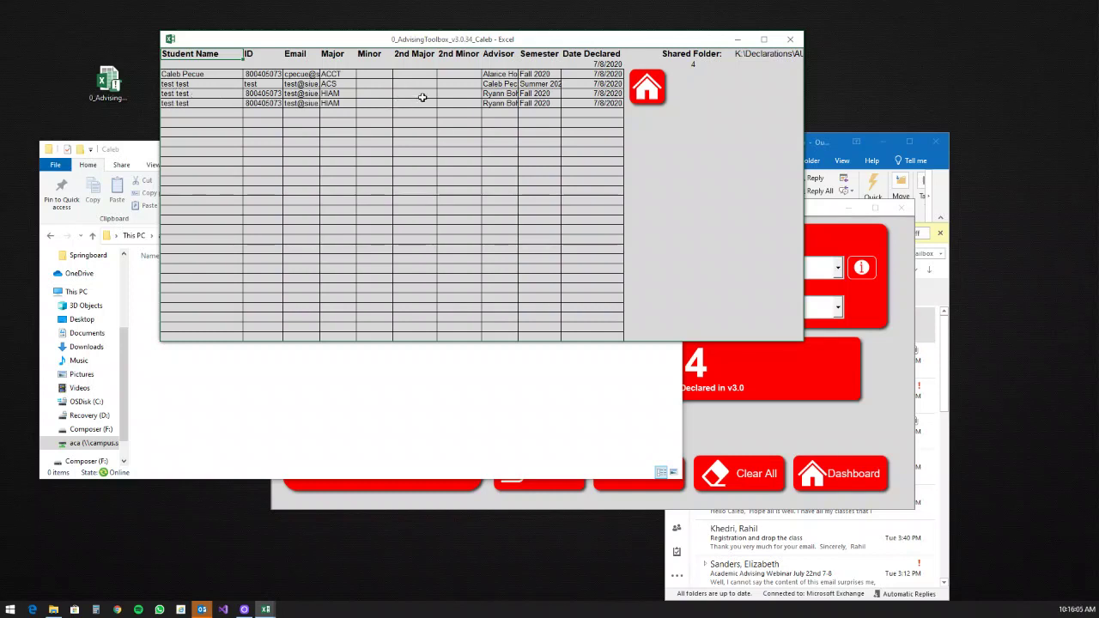
left_click(579, 102)
key("Delete")
left_click(522, 101)
key("Delete")
left_click(504, 103)
key("Delete")
Step: Clear row 4's major, email, student ID and student name cells
left_click(331, 103)
key("Delete")
left_click(296, 103)
key("Delete")
left_click(271, 103)
key("Delete")
left_click(207, 103)
key("Delete")
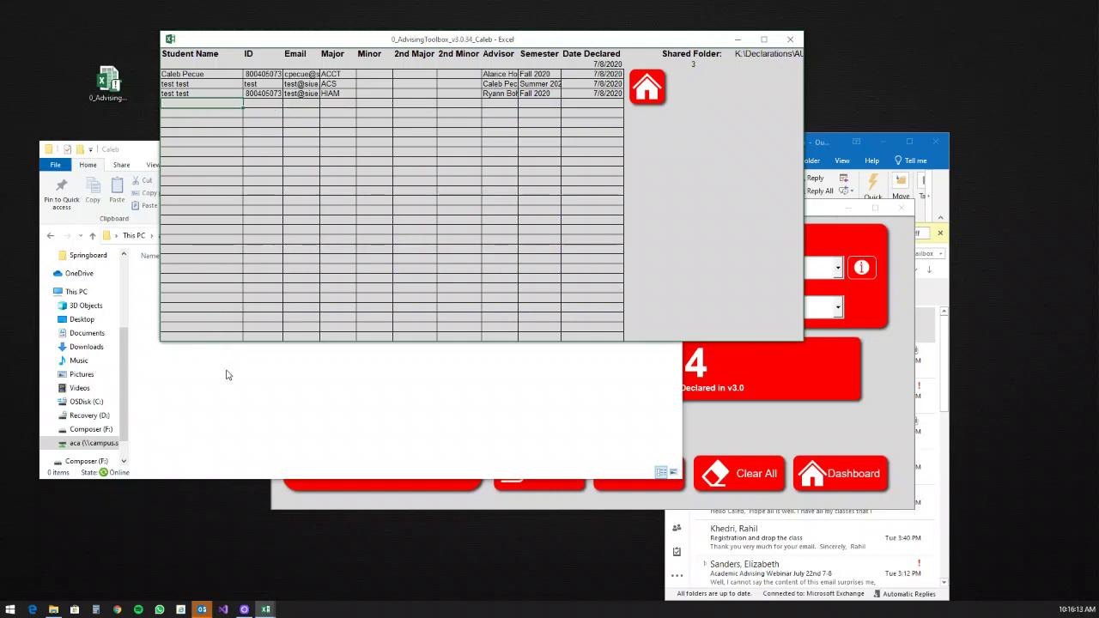
Step: Reopen the second advisor's declaration form to refresh its count, and return the main copy to its Dashboard
left_click(814, 212)
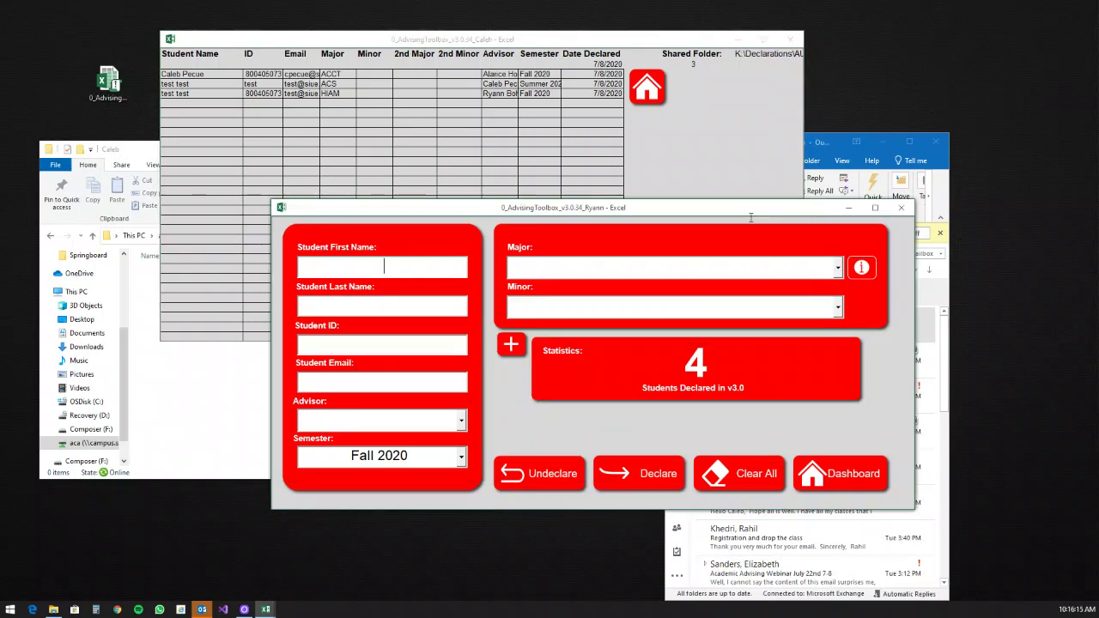
left_click(848, 477)
left_click(444, 292)
left_click(653, 89)
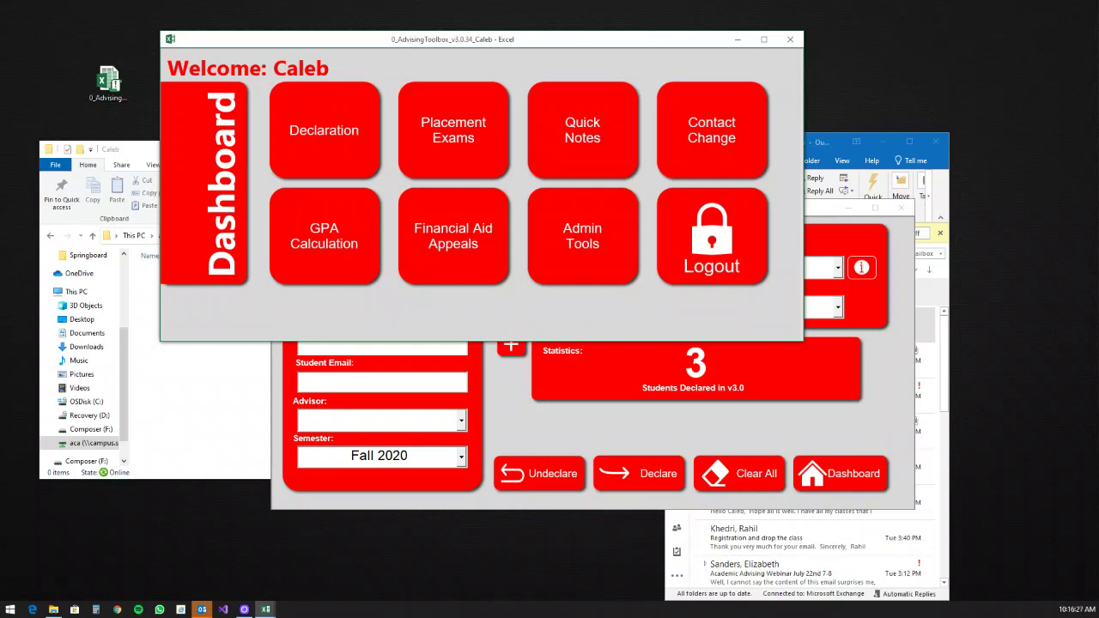
Step: Clear All on the second copy's declaration form, go to its Dashboard, and drag its window off-screen
left_click(901, 365)
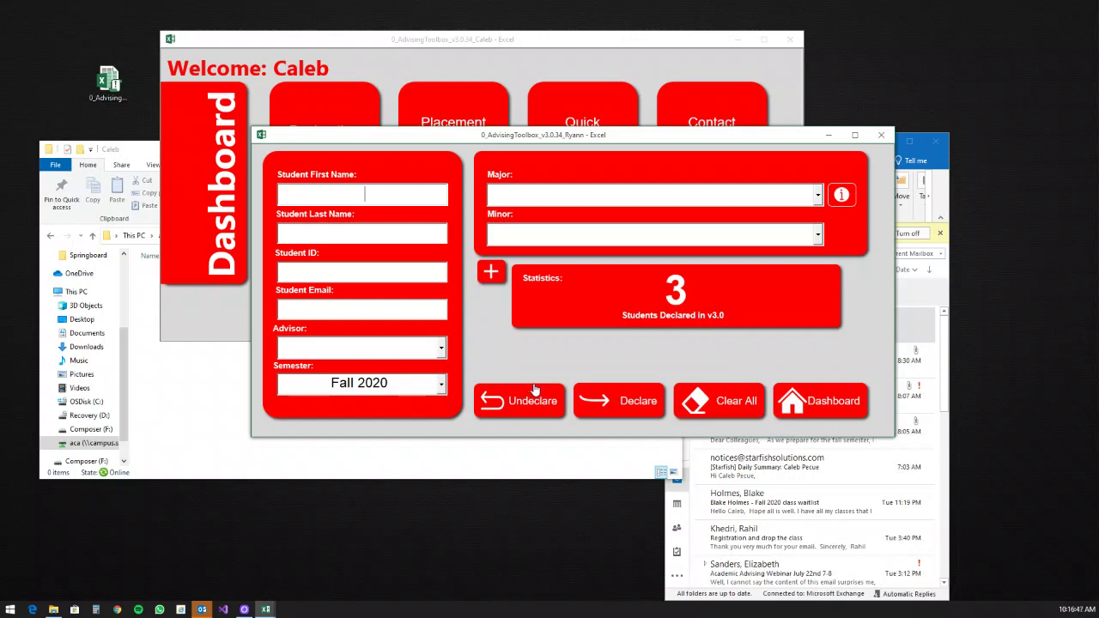
left_click(740, 398)
left_click(830, 403)
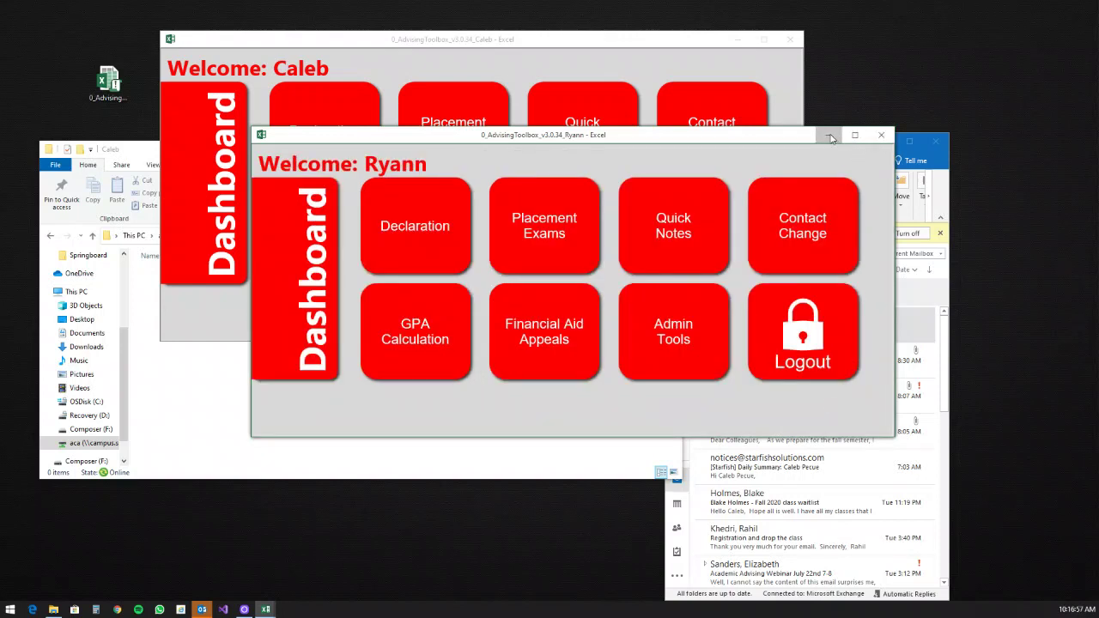
left_click_drag(783, 138, 1098, 257)
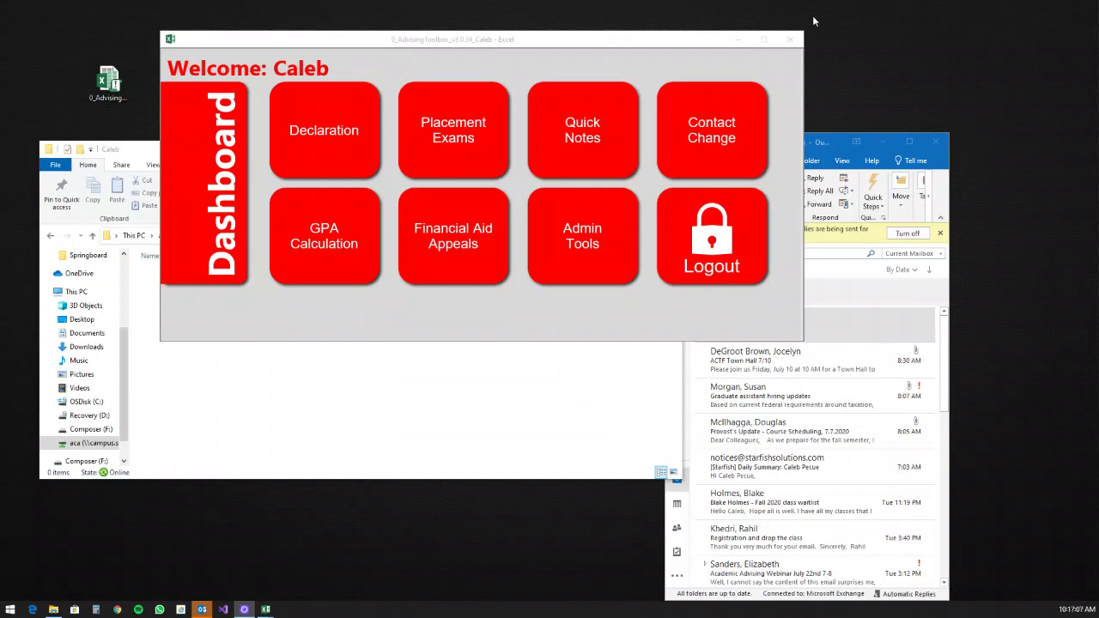
Step: Open Placement Exams and enter ACT English 23 and ACT Reading 15
left_click(435, 40)
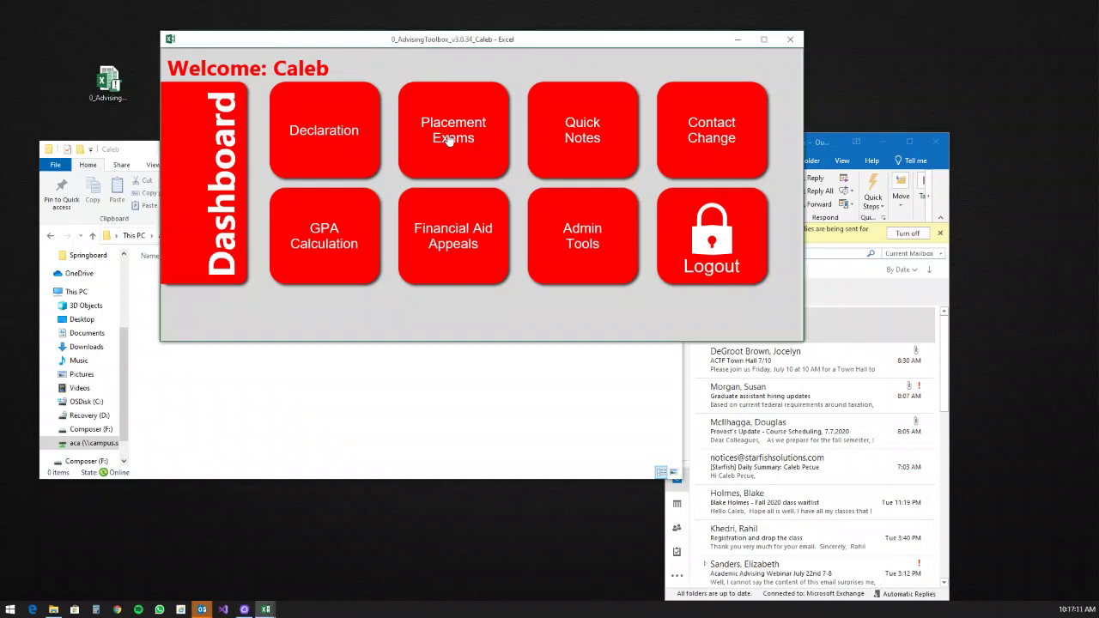
left_click(448, 140)
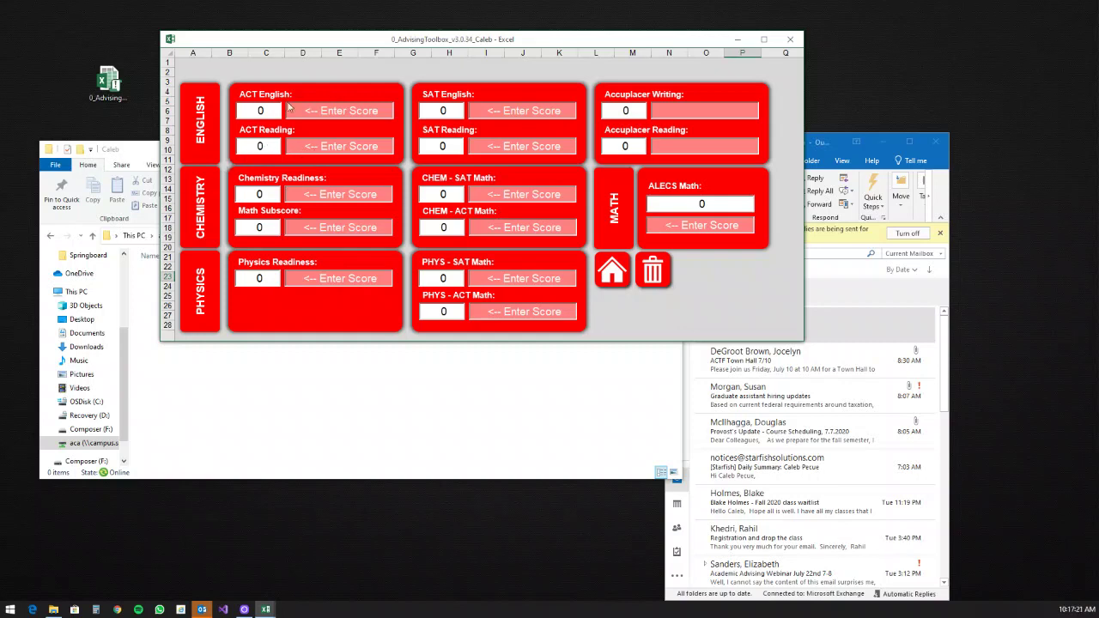
left_click_drag(265, 112, 249, 115)
type("23")
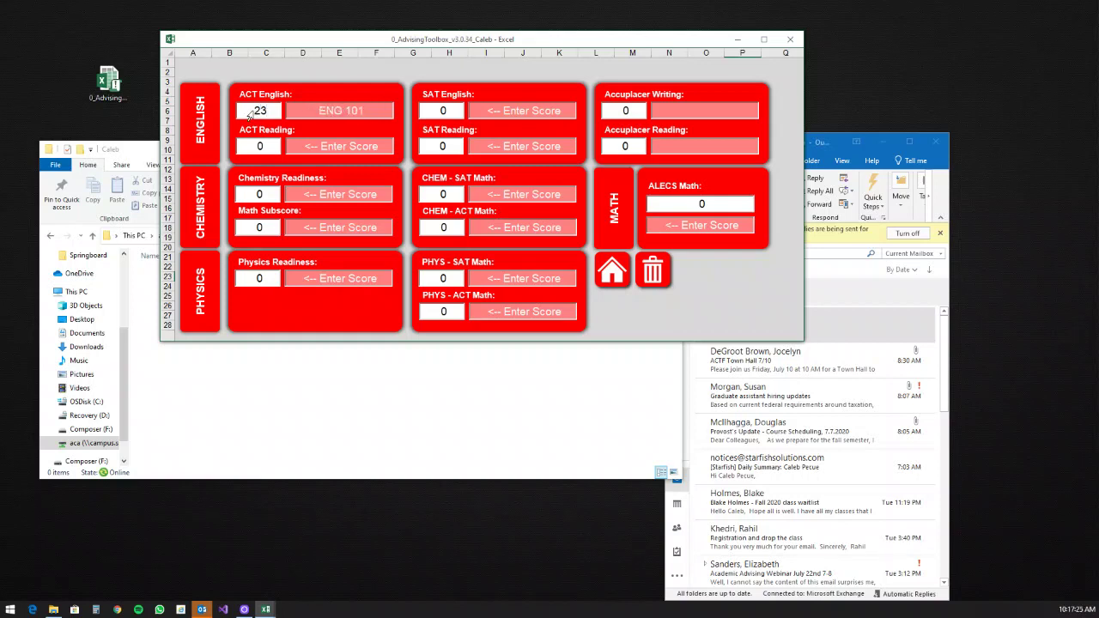
key("Tab")
key("BackSpace")
type("15")
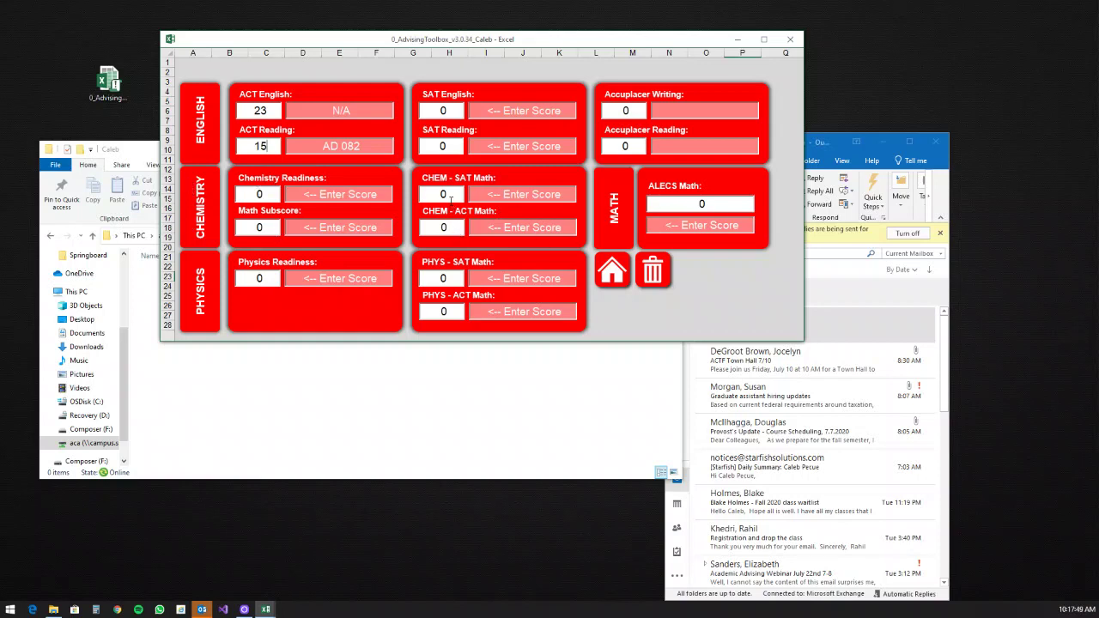
Step: Enter Math Subscore 15 and settle Chemistry Readiness at 55
double_click(263, 195)
type("26")
left_click_drag(276, 194, 229, 194)
type("35")
left_click_drag(283, 225, 233, 228)
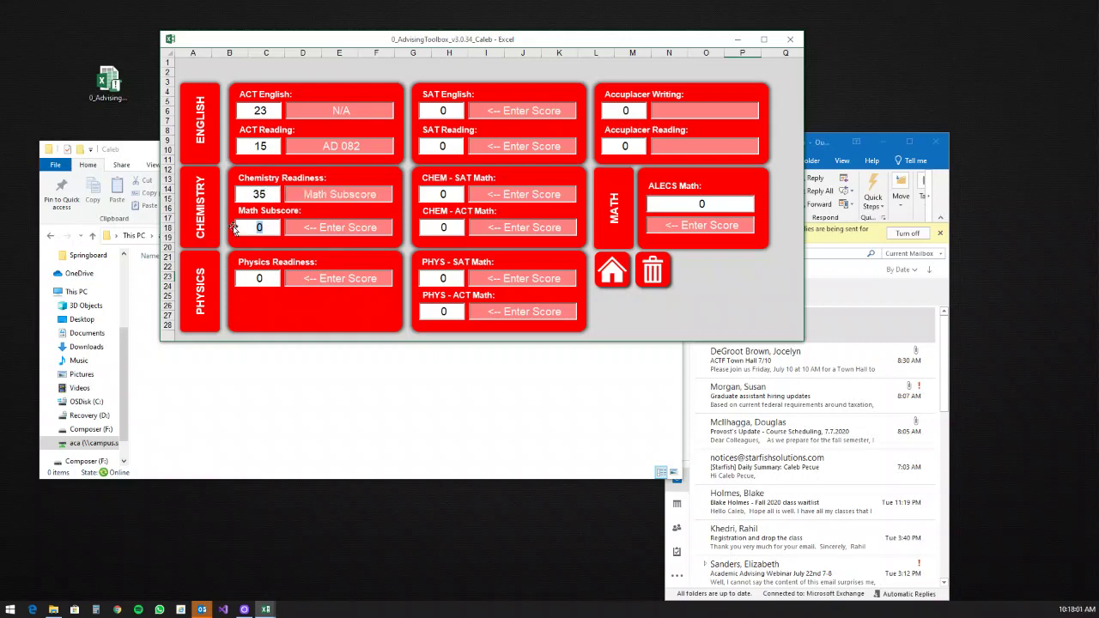
type("15")
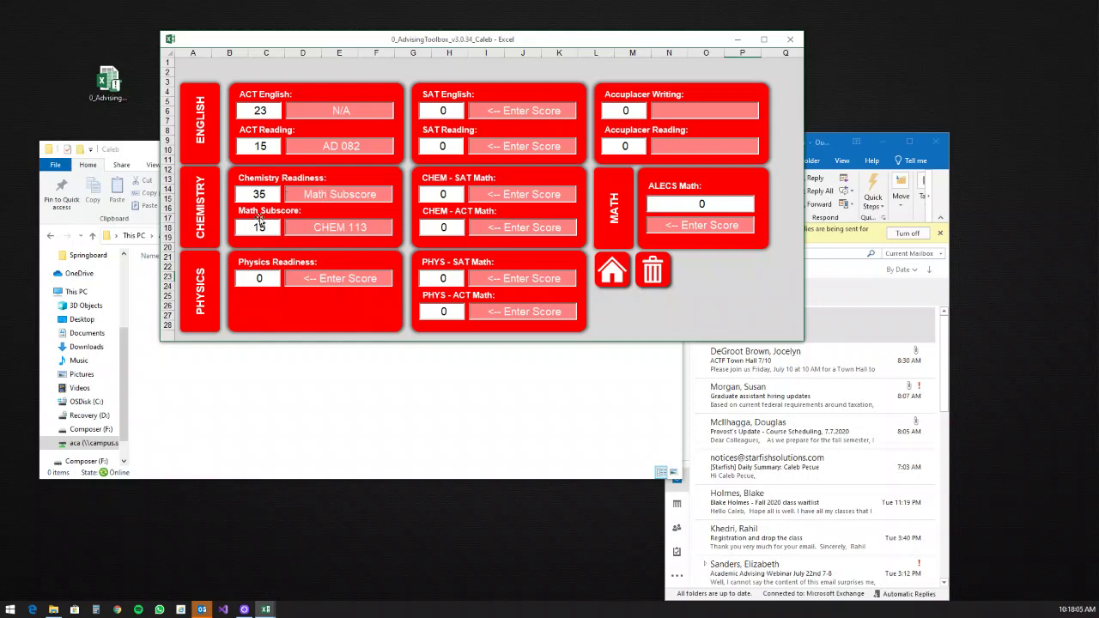
left_click_drag(267, 196, 237, 197)
type("55")
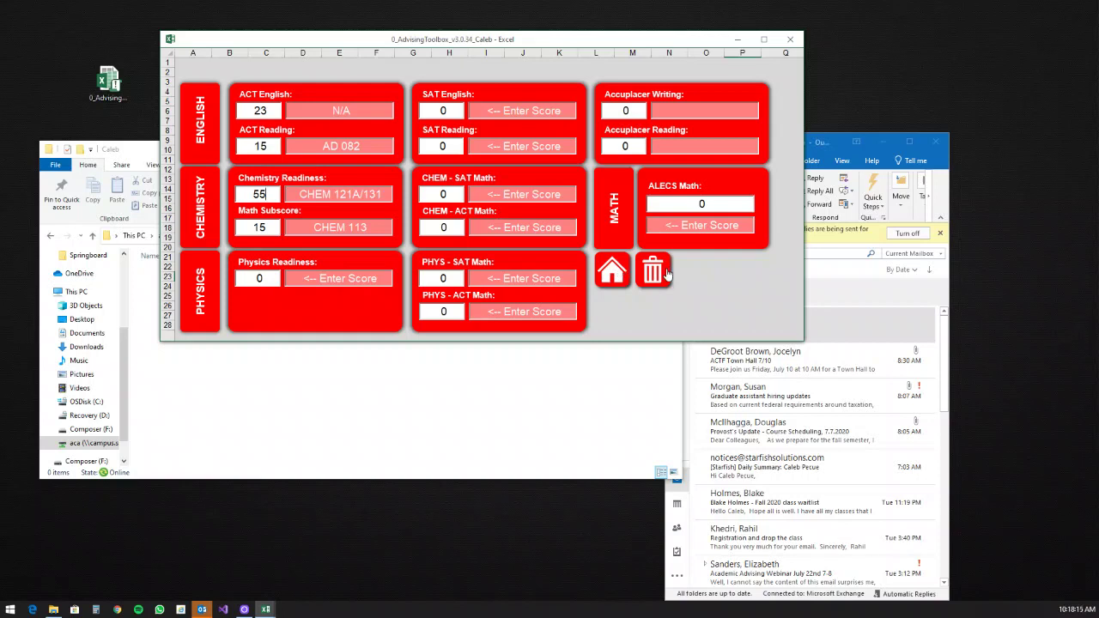
Step: Clear all placement scores, then enter ACT English 23 and ACT Reading 15
left_click(654, 271)
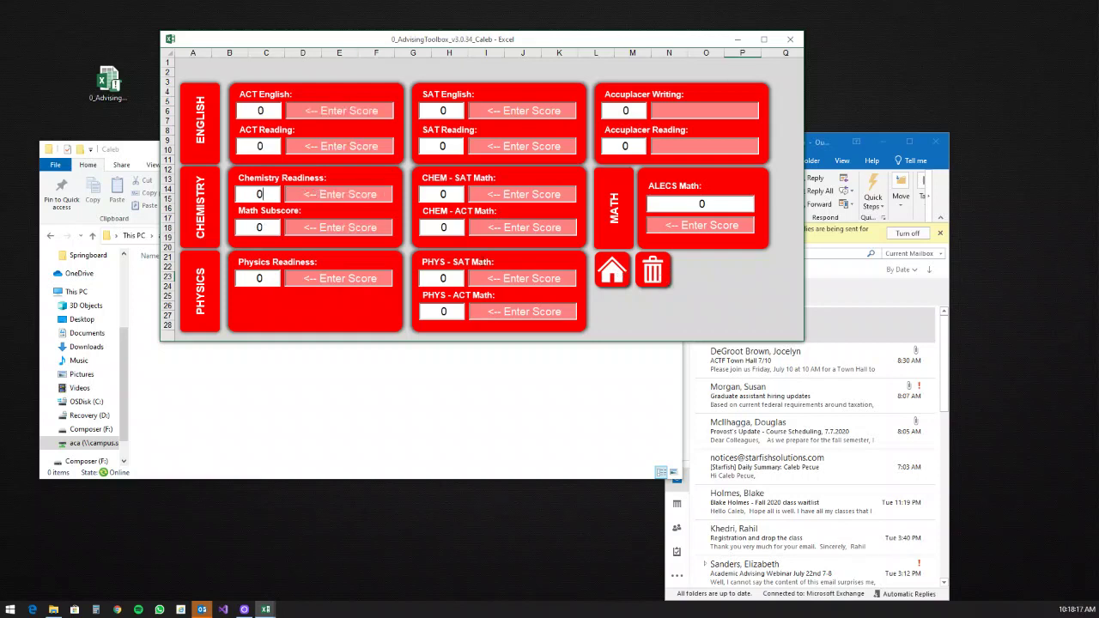
left_click(234, 110)
type("23")
key("Tab")
left_click(246, 146)
type("15")
key("Tab")
Step: Enter SAT English 24 and SAT Reading 26
left_click(437, 110)
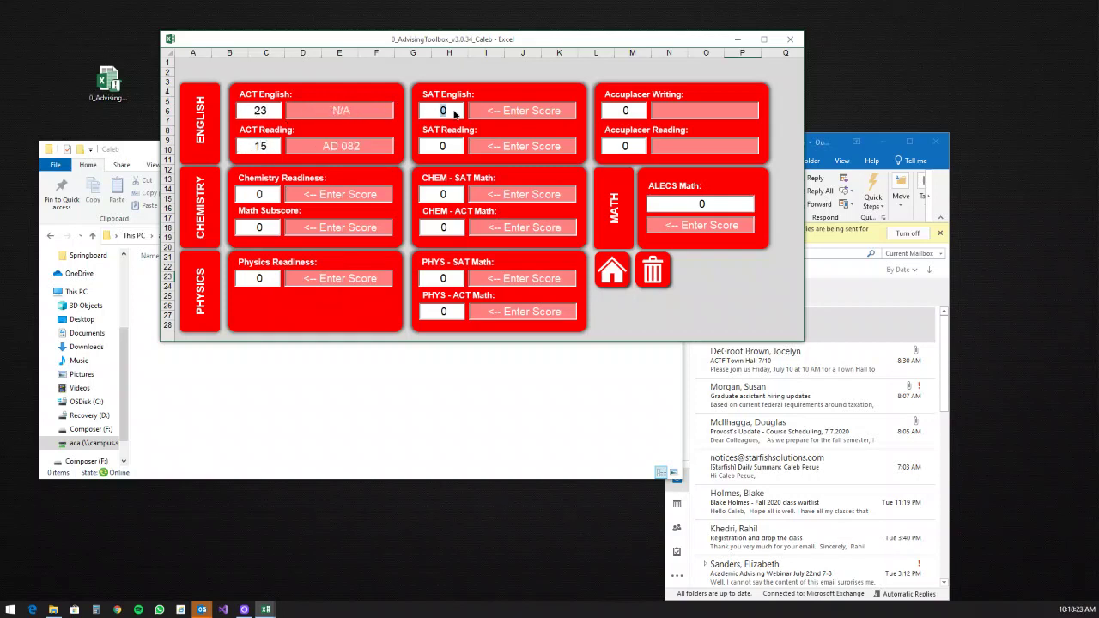
type("24")
key("Tab")
type("26")
key("Tab")
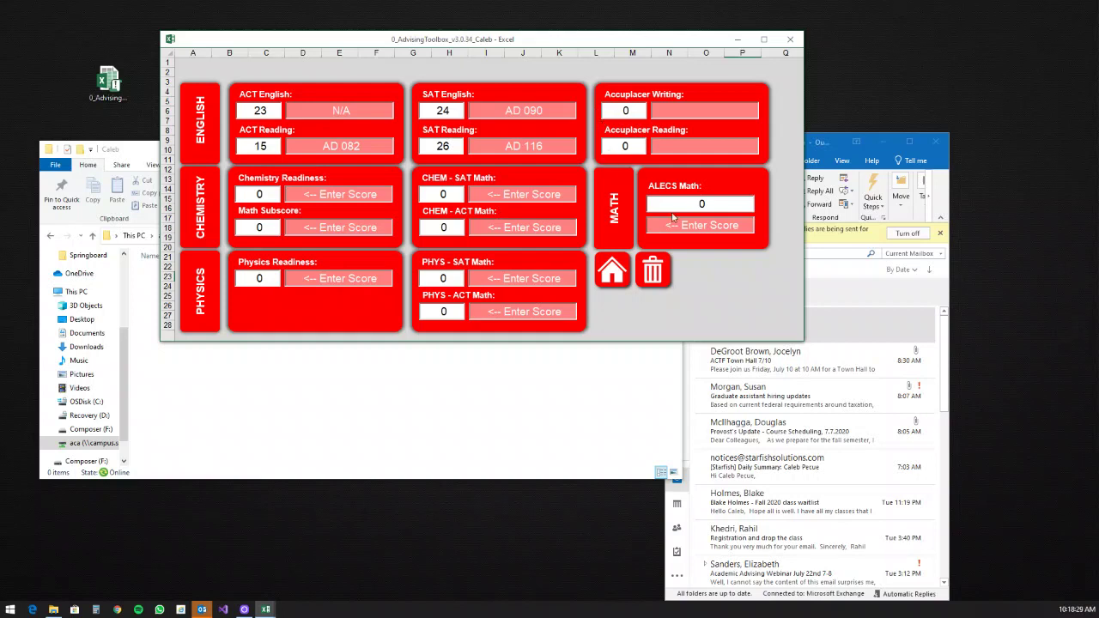
Step: Clear the scores again, enter ALECS Math 55, read the math recommendation, and return to the Dashboard
left_click(652, 279)
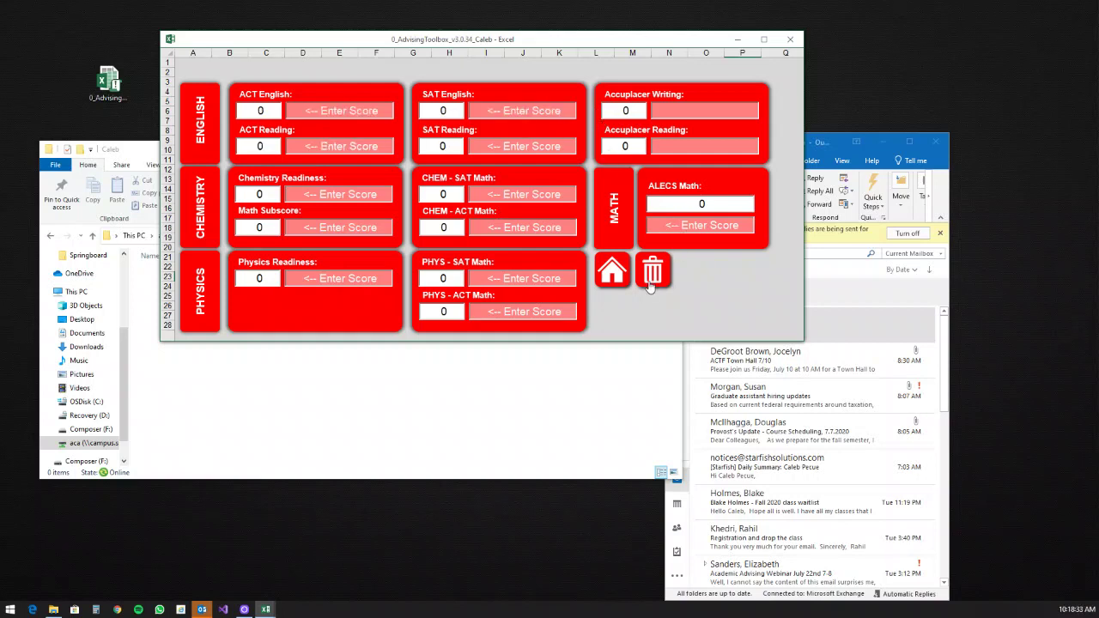
left_click_drag(709, 208, 675, 211)
type("55")
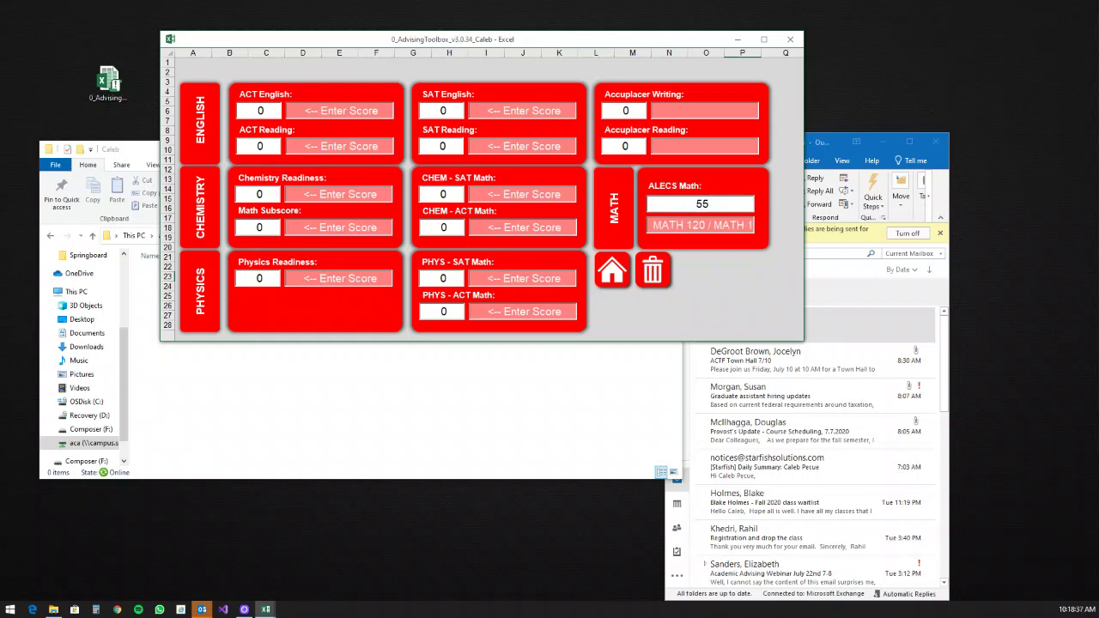
left_click_drag(709, 225, 663, 226)
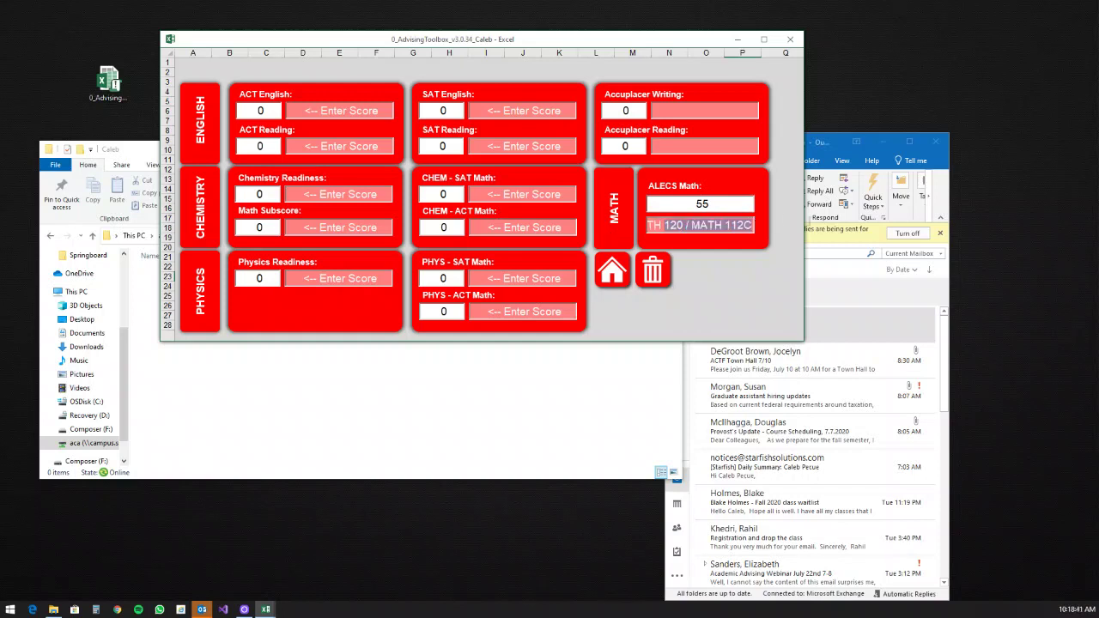
left_click(652, 225)
mouse_move(652, 224)
left_mouse_down()
mouse_move(613, 233)
mouse_move(653, 225)
left_mouse_up()
left_click(654, 226)
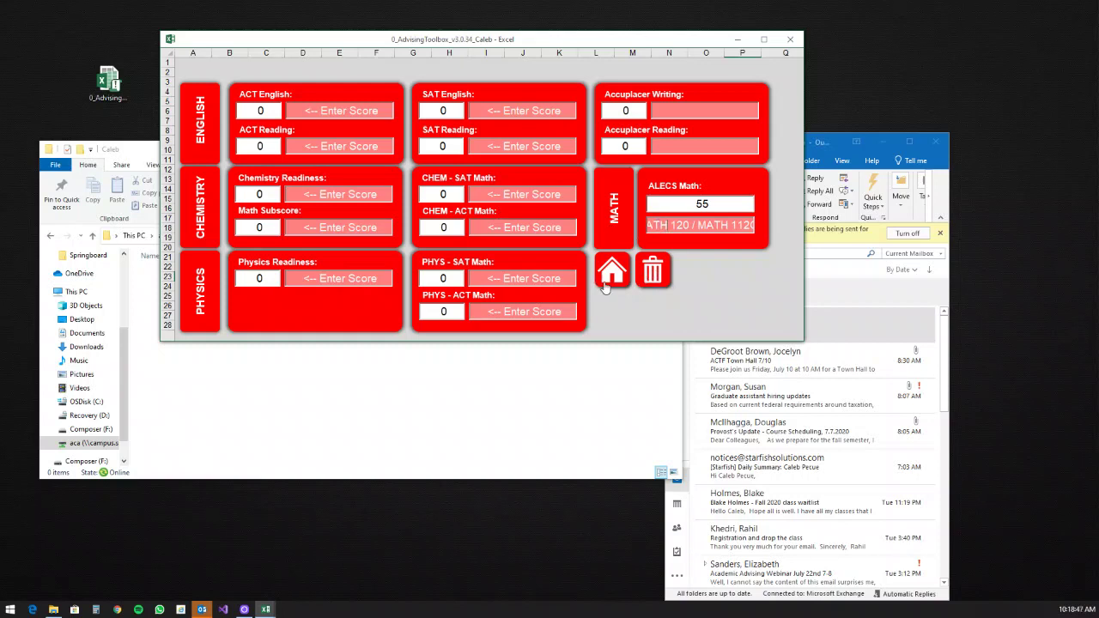
left_click(605, 286)
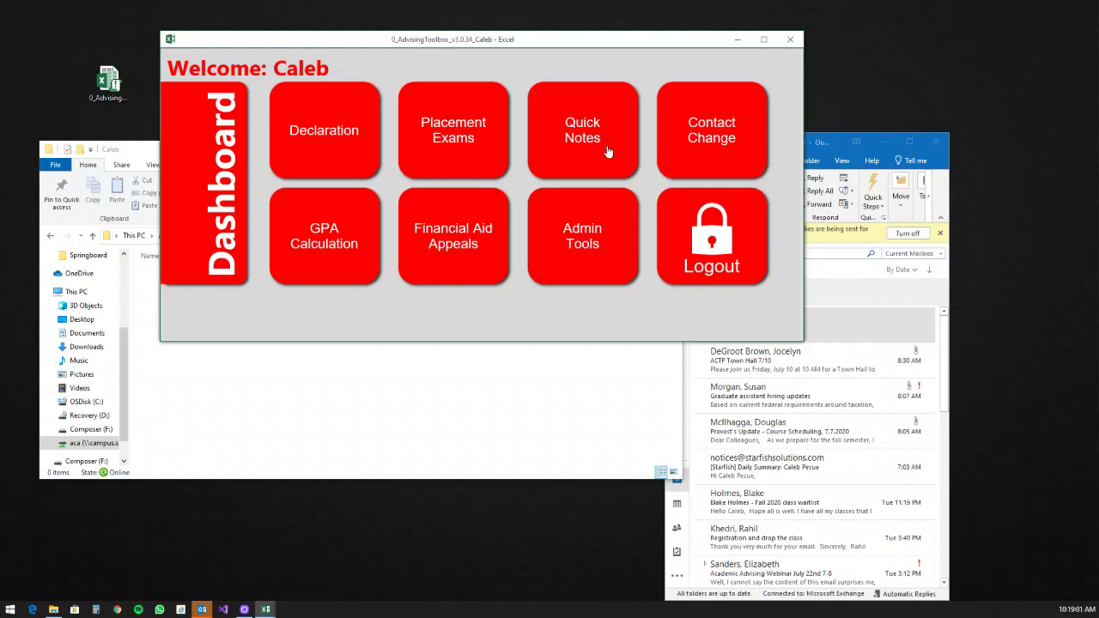
Step: Open Quick Notes and enter term Fall 2020, major BIOM and minor PSYC
left_click(884, 142)
left_click_drag(558, 45, 625, 72)
left_click(677, 160)
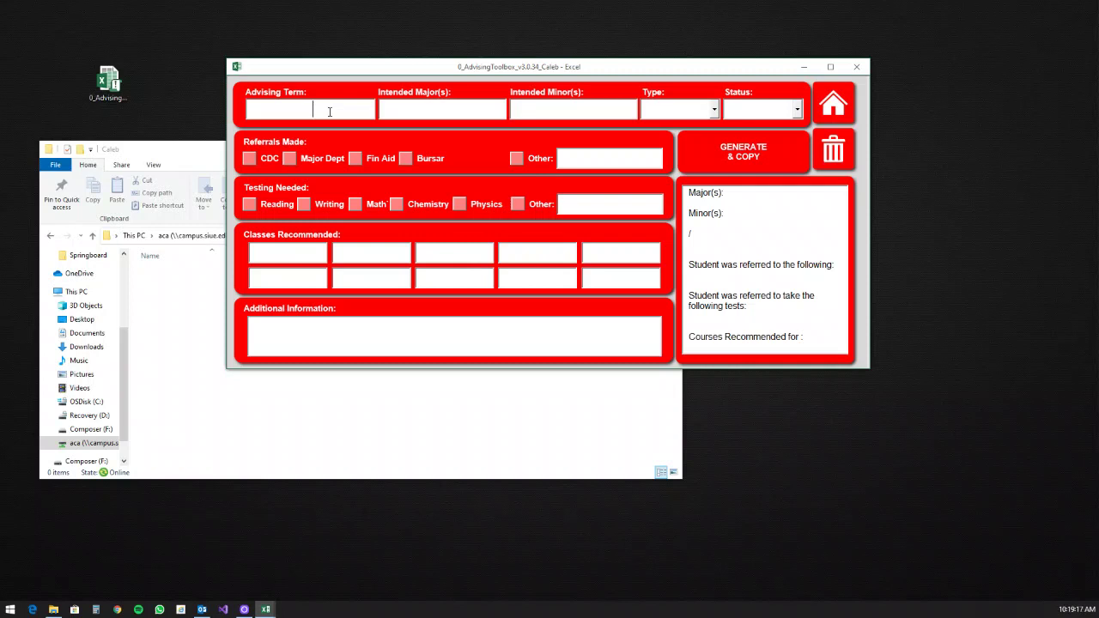
type("Fall 2020")
key("Tab")
type("BIOM")
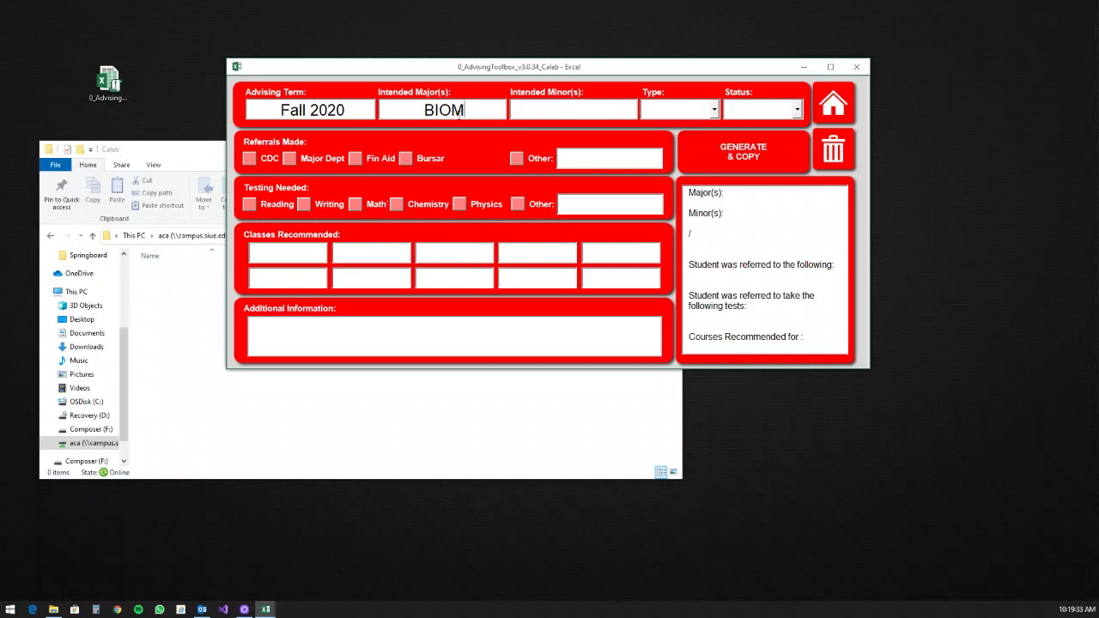
left_click_drag(468, 110, 416, 111)
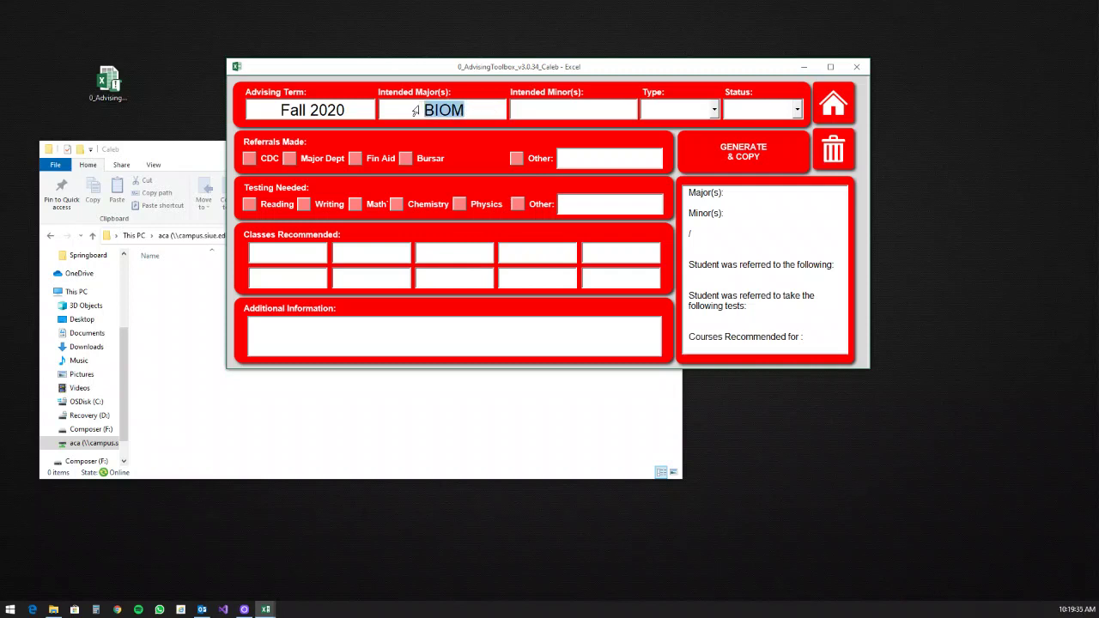
type("Biology")
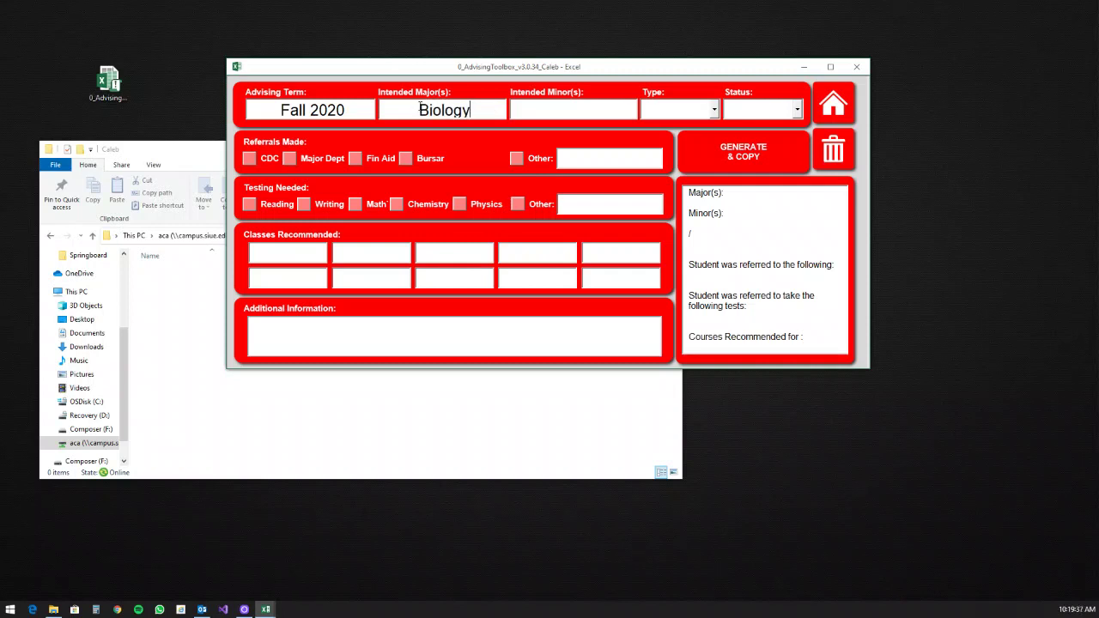
double_click(419, 110)
type("BIOM")
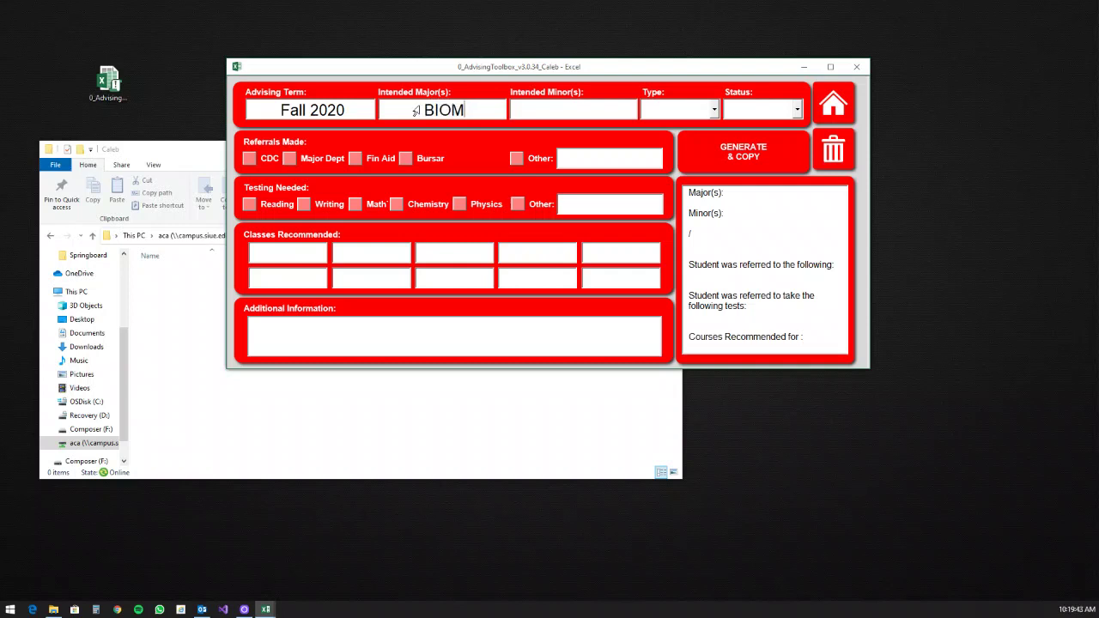
type("PSYC")
Step: Set student type to Continuing and academic status to Warning
left_click(695, 104)
left_click(714, 111)
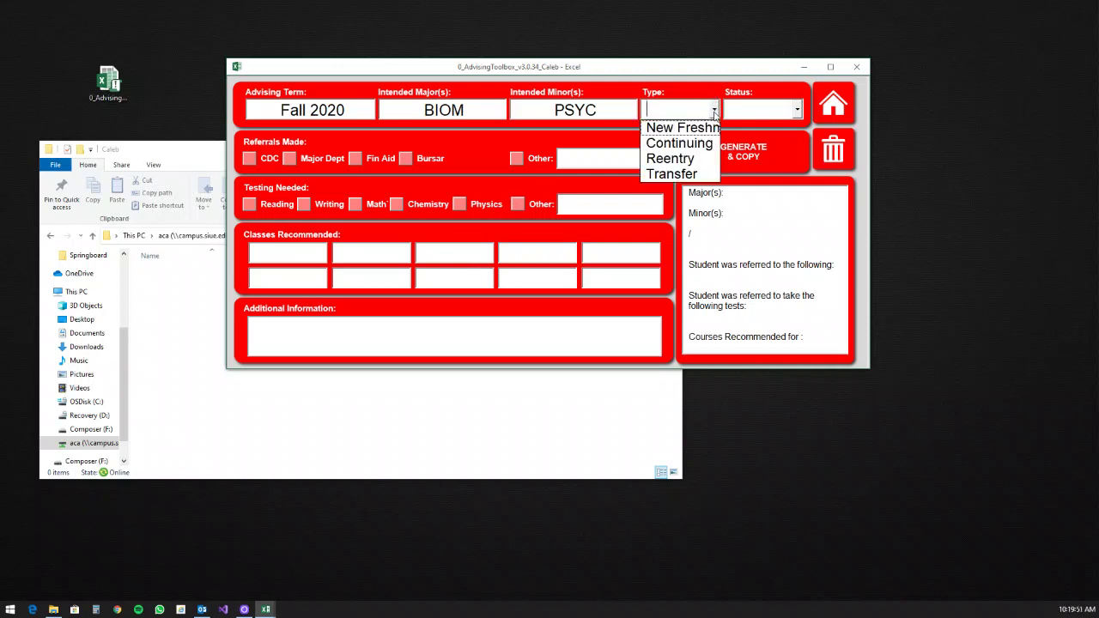
left_click(672, 135)
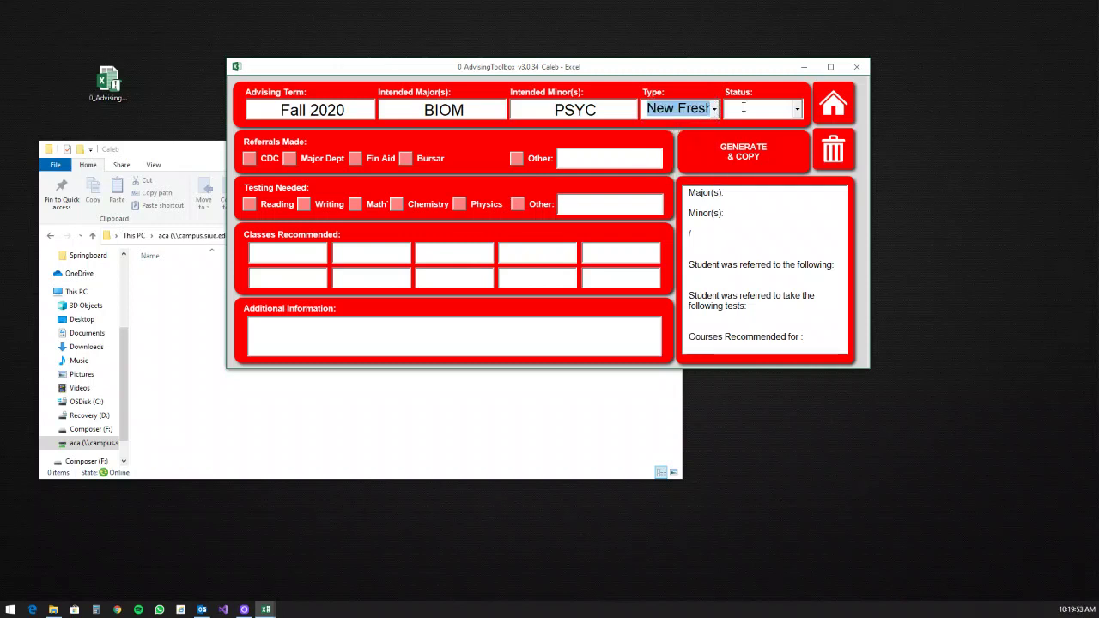
left_click(797, 109)
left_click(747, 131)
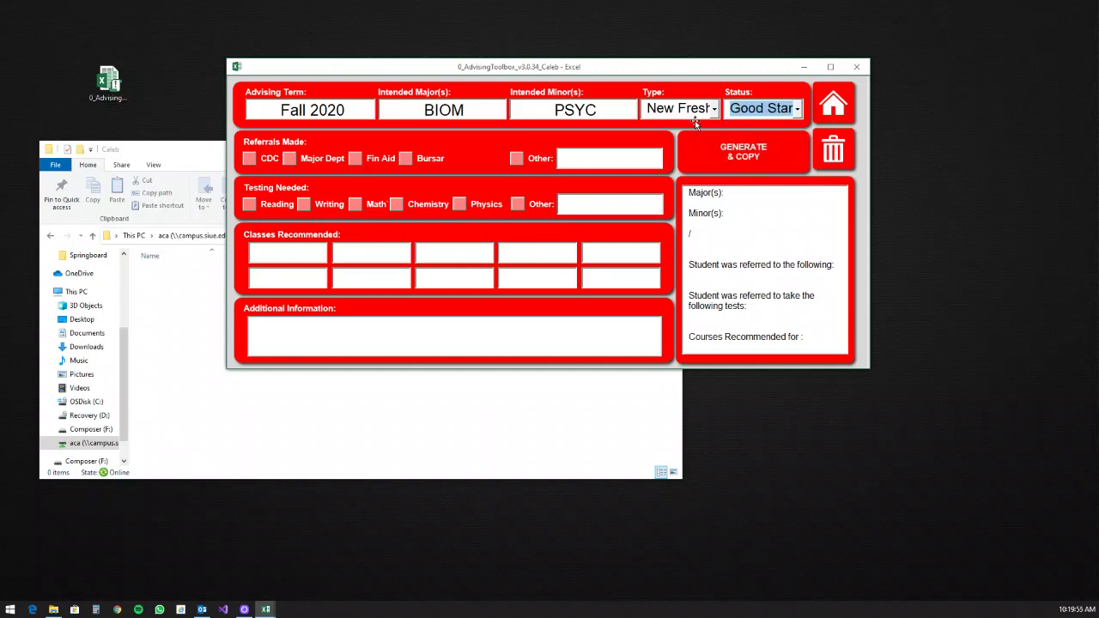
left_click(686, 115)
left_click(679, 144)
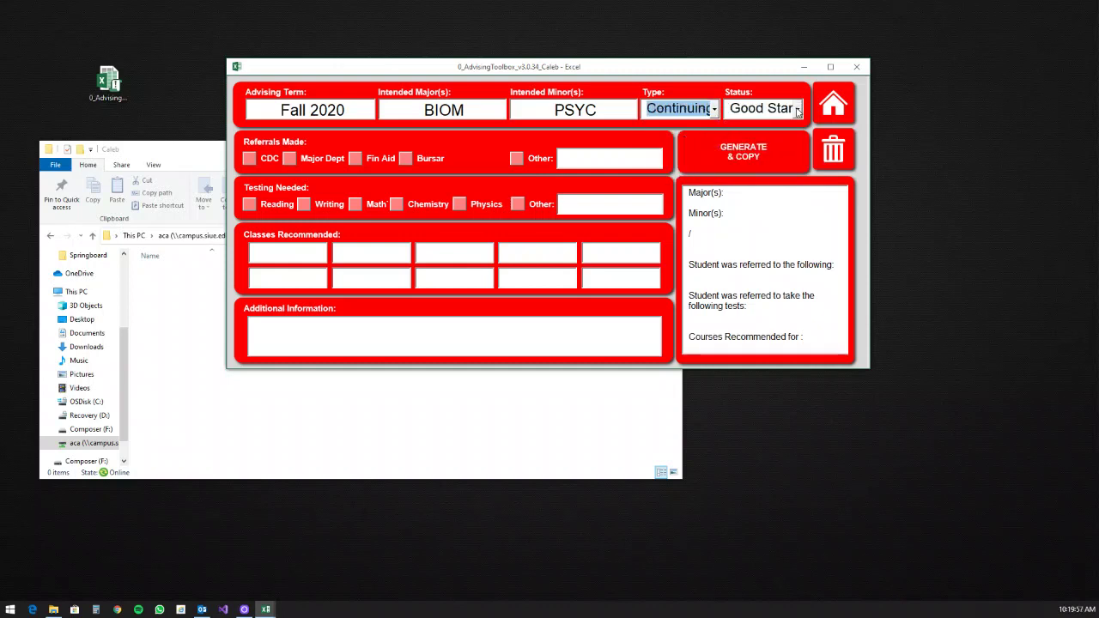
left_click(796, 109)
left_click(761, 146)
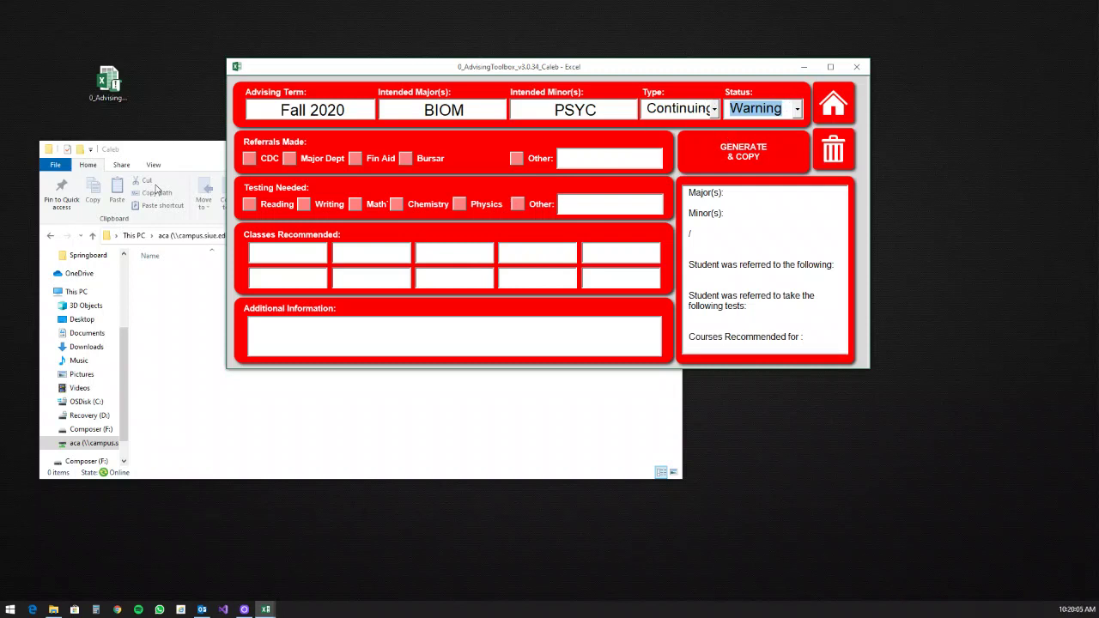
Step: Tick the CDC and Fin Aid referrals and enter FLTC as the Other referral
left_click(249, 160)
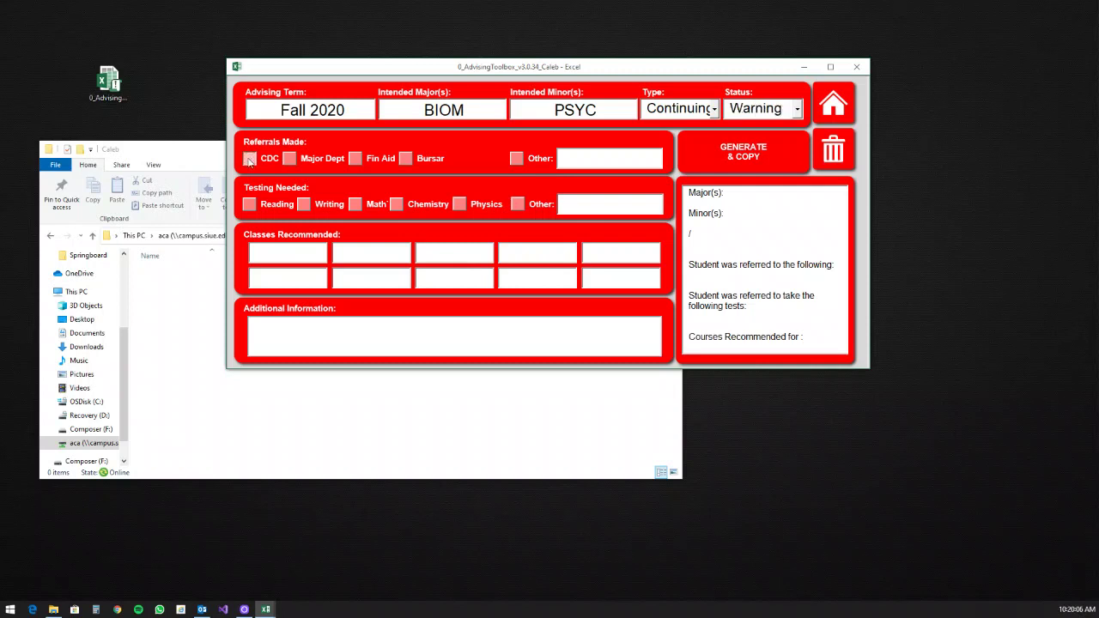
left_click(357, 160)
left_click(574, 163)
type("LTC")
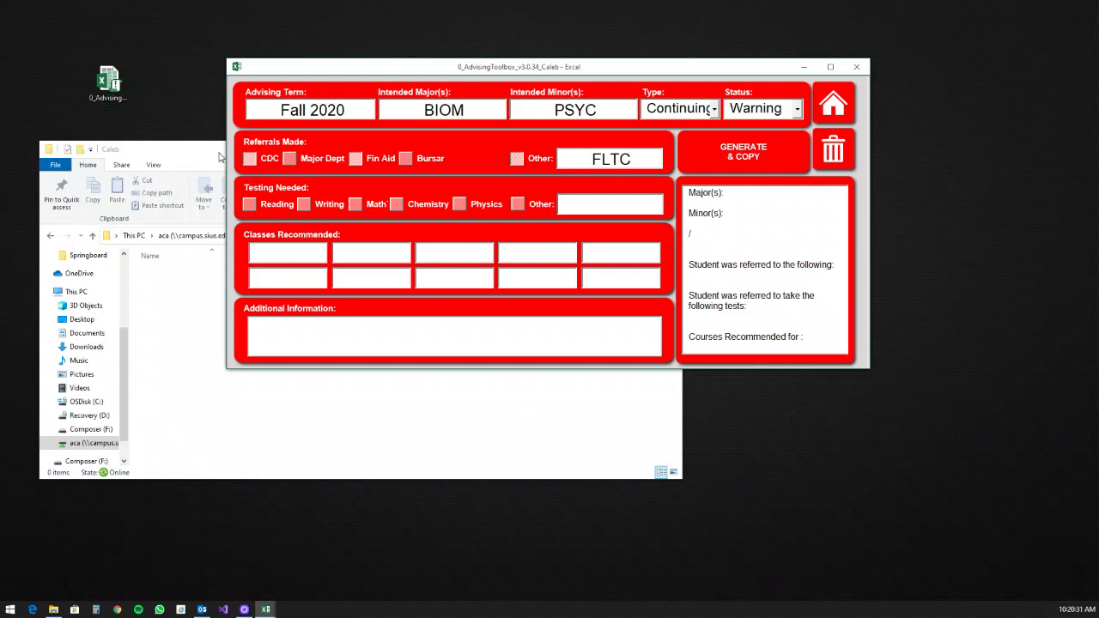
Step: Mark Reading, Writing and Chemistry as needed tests
left_click(249, 207, "ctrl")
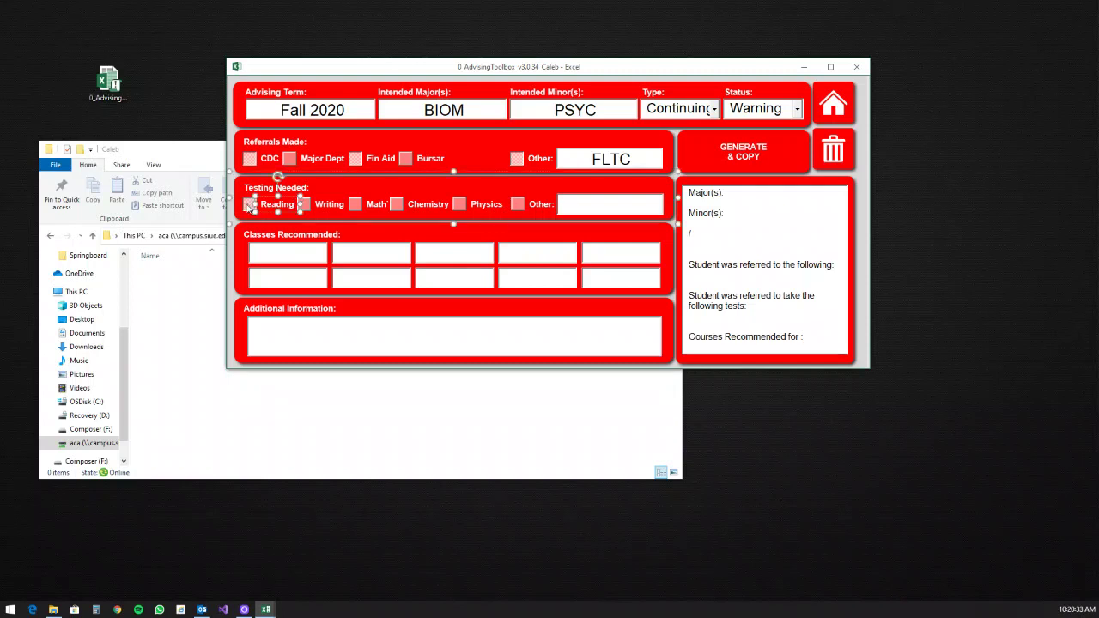
left_click(307, 209)
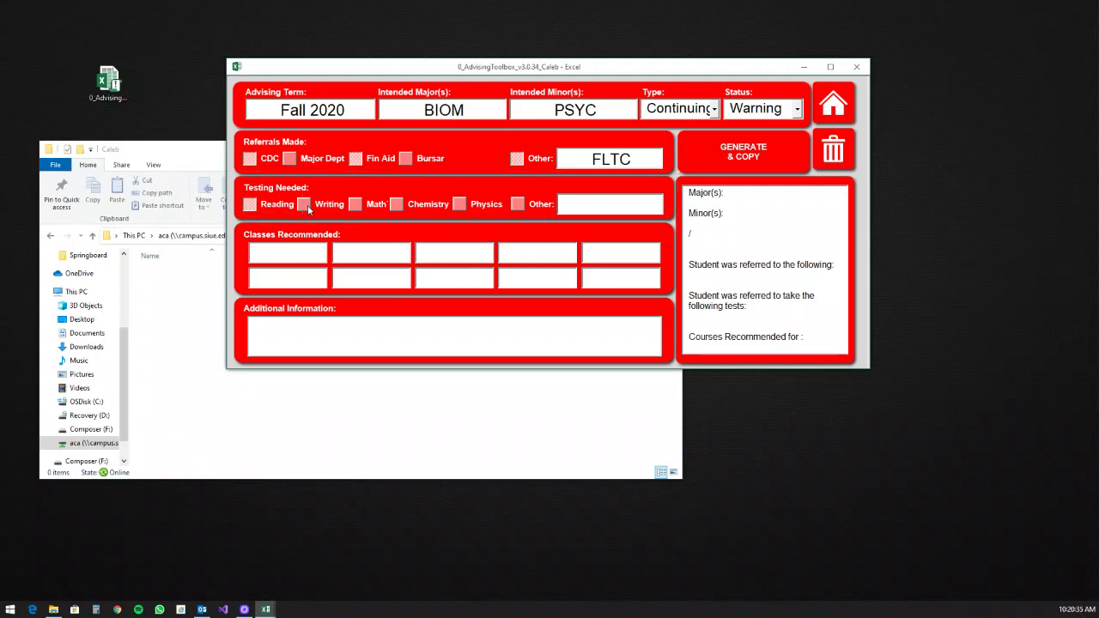
left_click(306, 209)
left_click(397, 205)
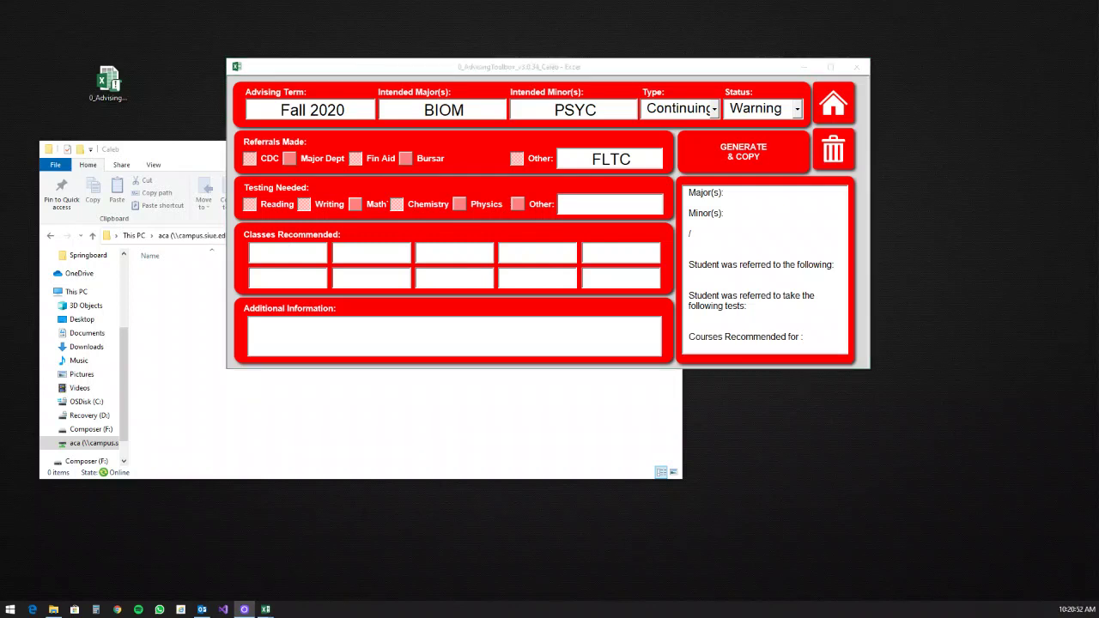
Step: Enter MATH 120 and FR 101 as the recommended classes
left_click(302, 254)
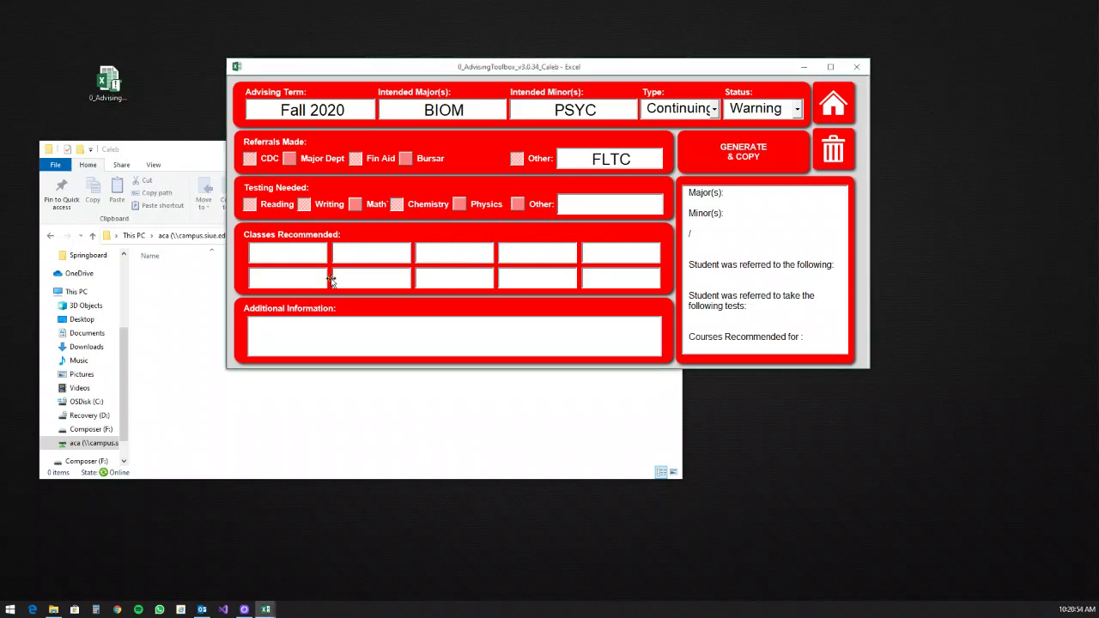
type("MATH 120")
left_click(328, 278)
type("MA")
key("BackSpace")
key("BackSpace")
type("FR 101")
Step: Write 'Student has transferring credit from SWIC.' in Additional Information
key("Tab")
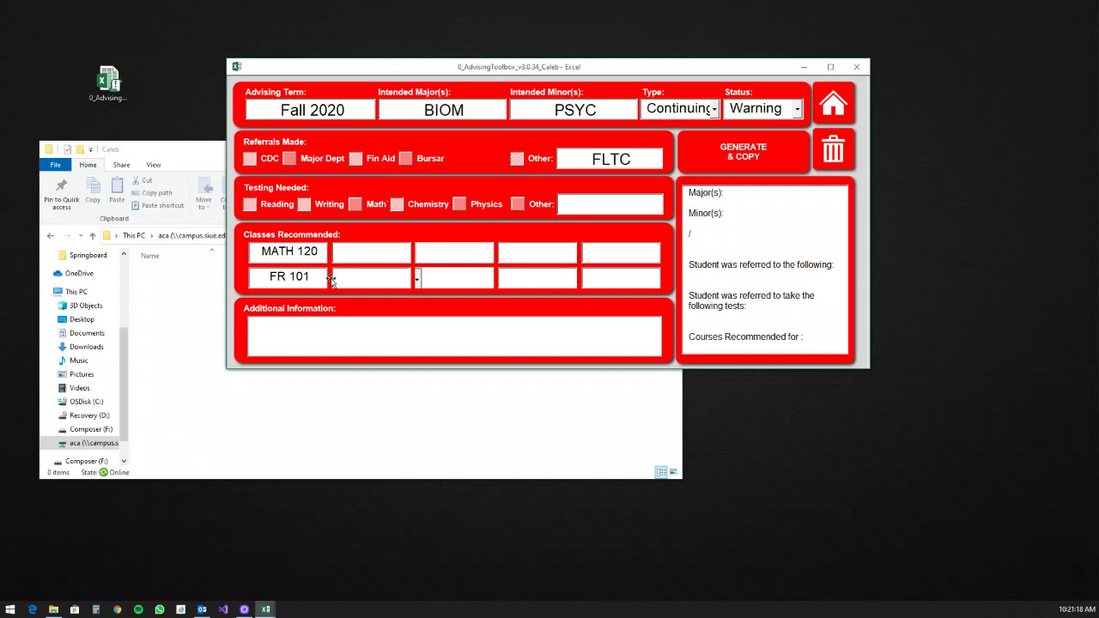
key("Tab")
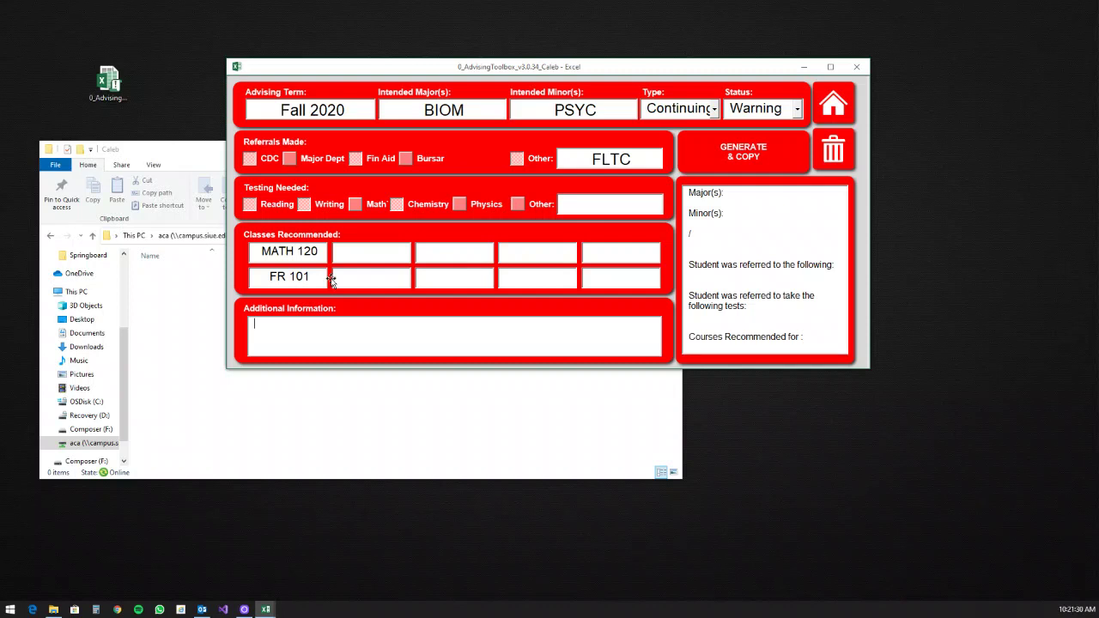
type("Student has transfeerring c")
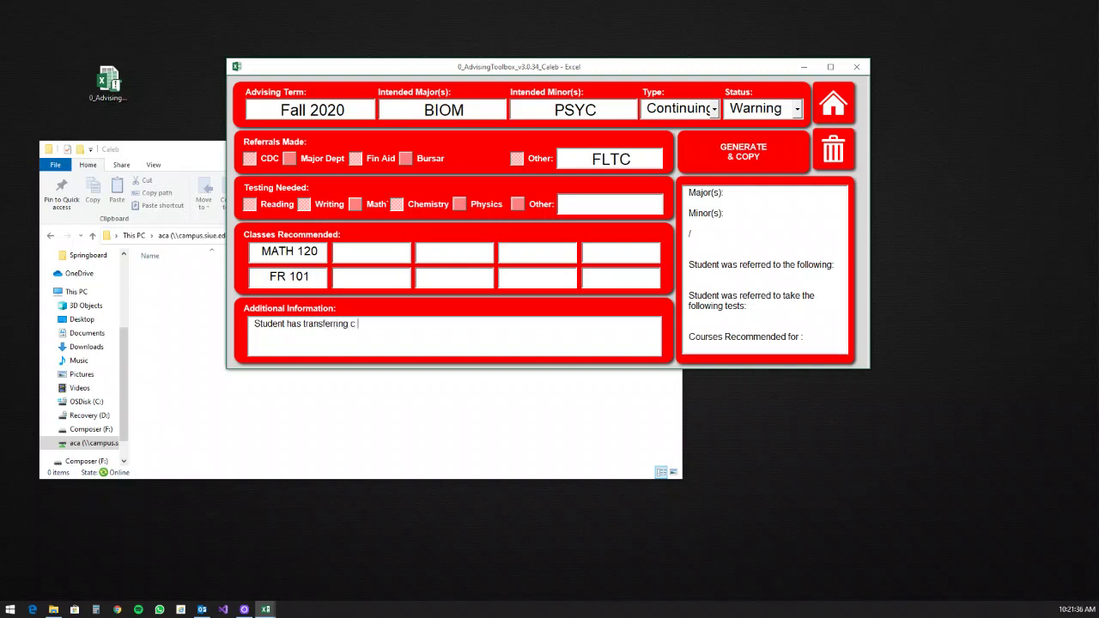
type("redit from SWIC.")
Step: Build and copy the advising note with GENERATE & COPY, then bring up a Chrome tab
left_click(735, 161)
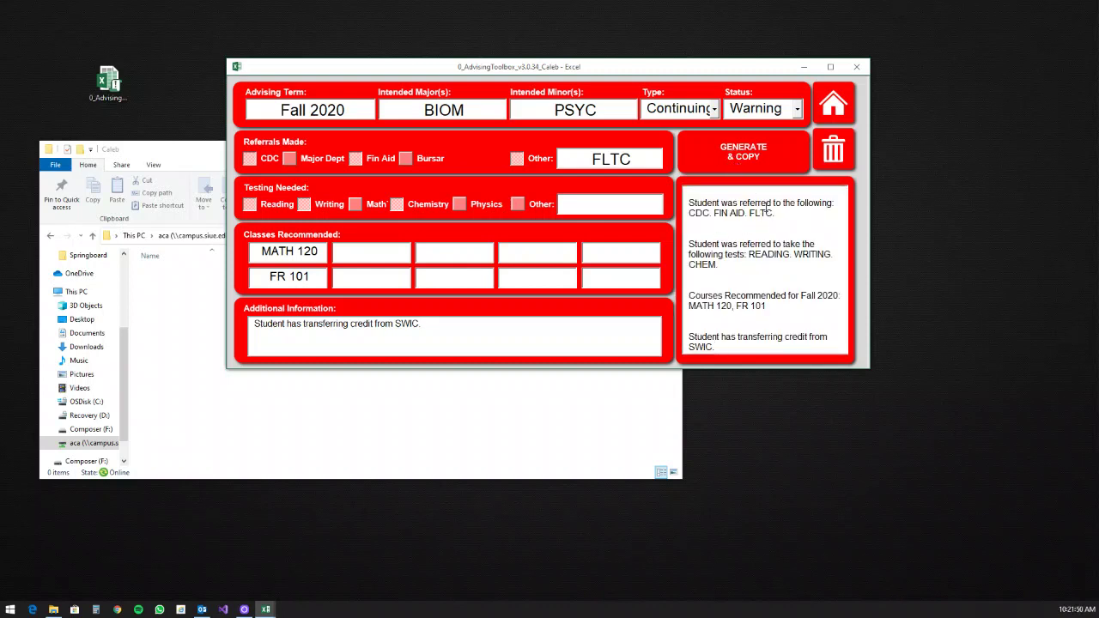
left_click(742, 158)
left_click(735, 160)
left_click(117, 608)
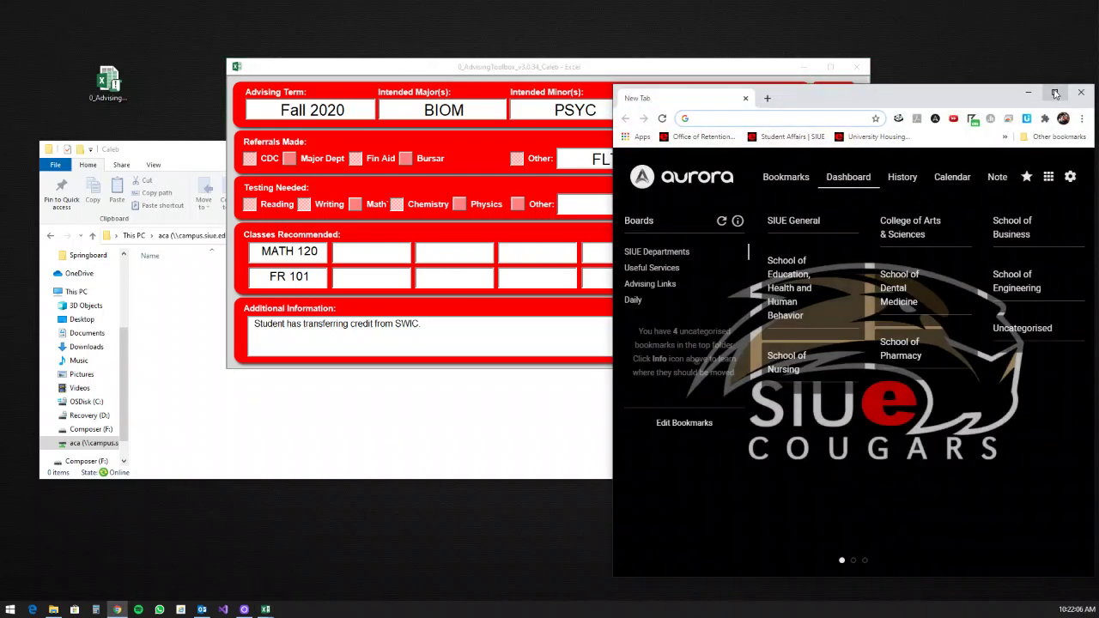
Step: Log in to Starfish and paste the advising text into a new note for the advisee
left_click(1055, 91)
left_click(178, 189)
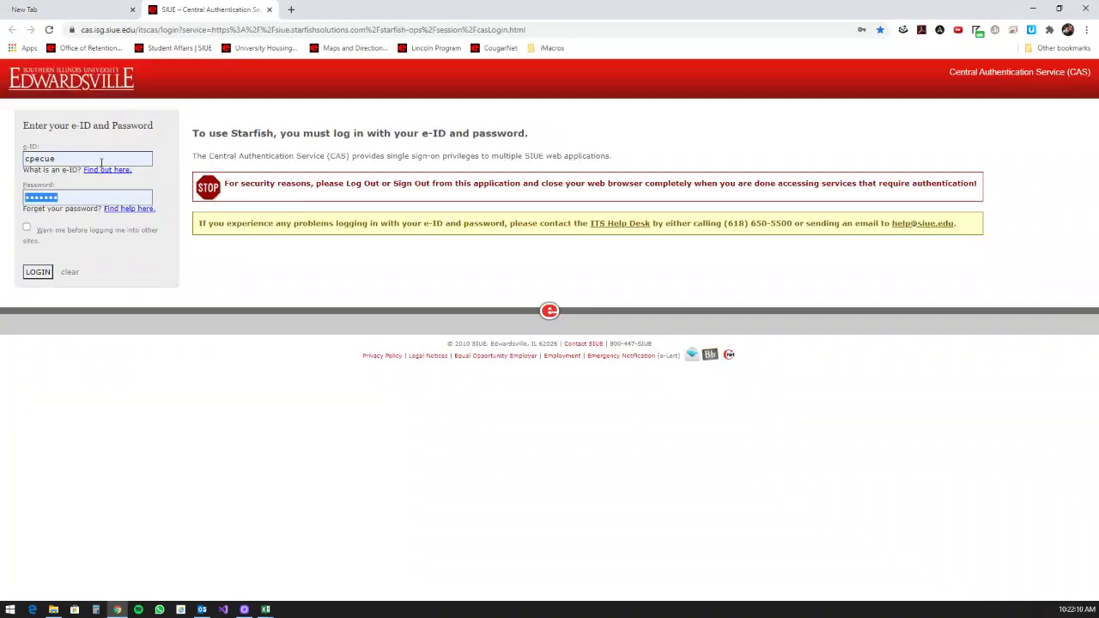
key("Return")
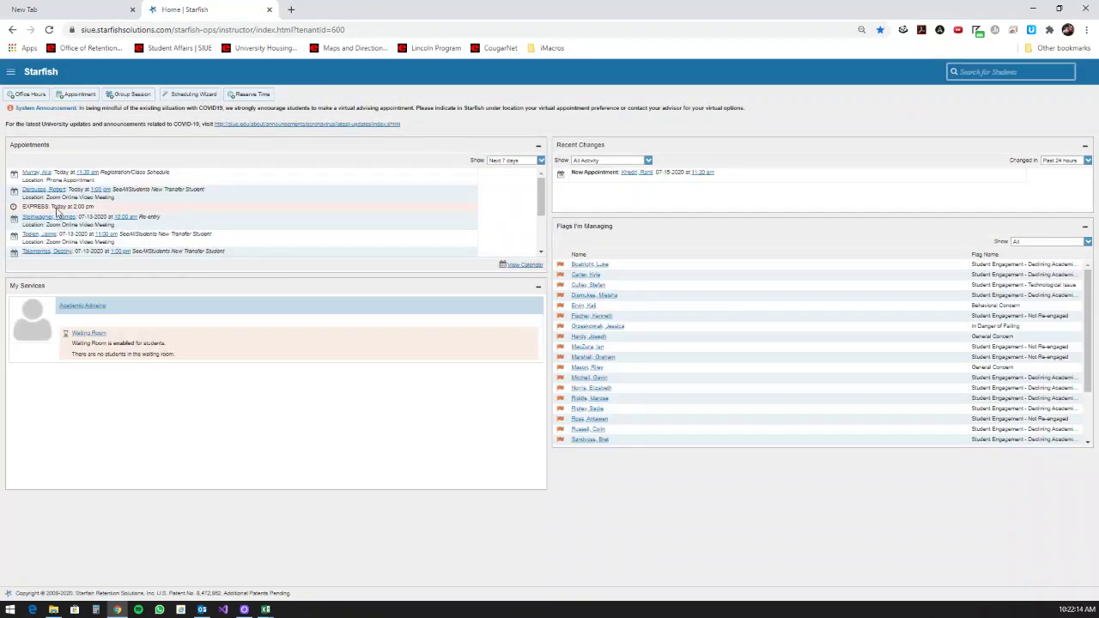
left_click(38, 173)
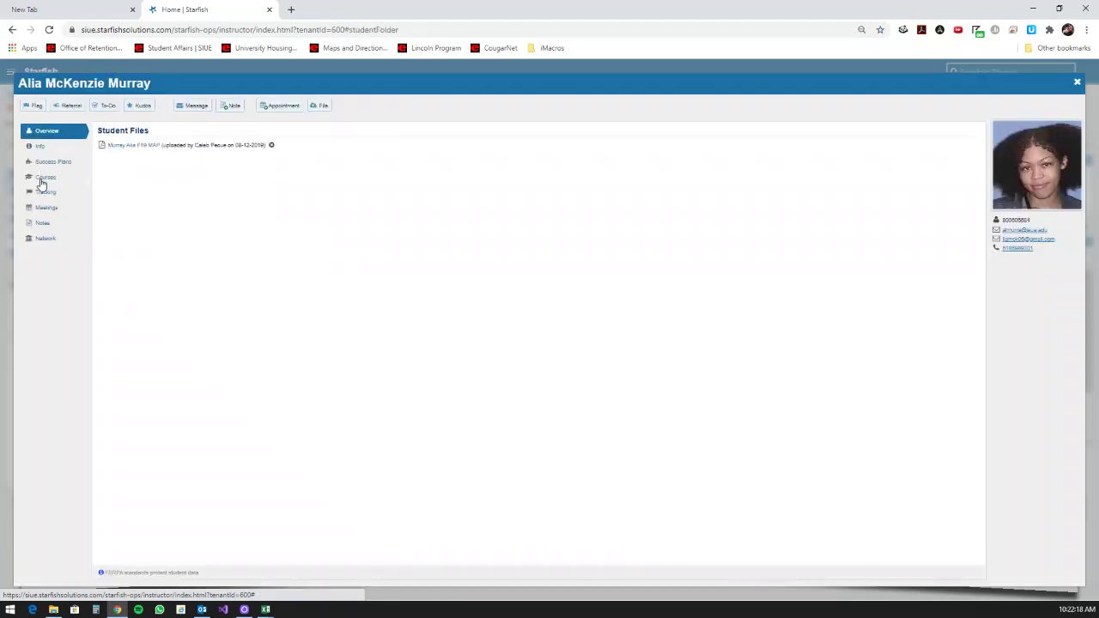
left_click(233, 106)
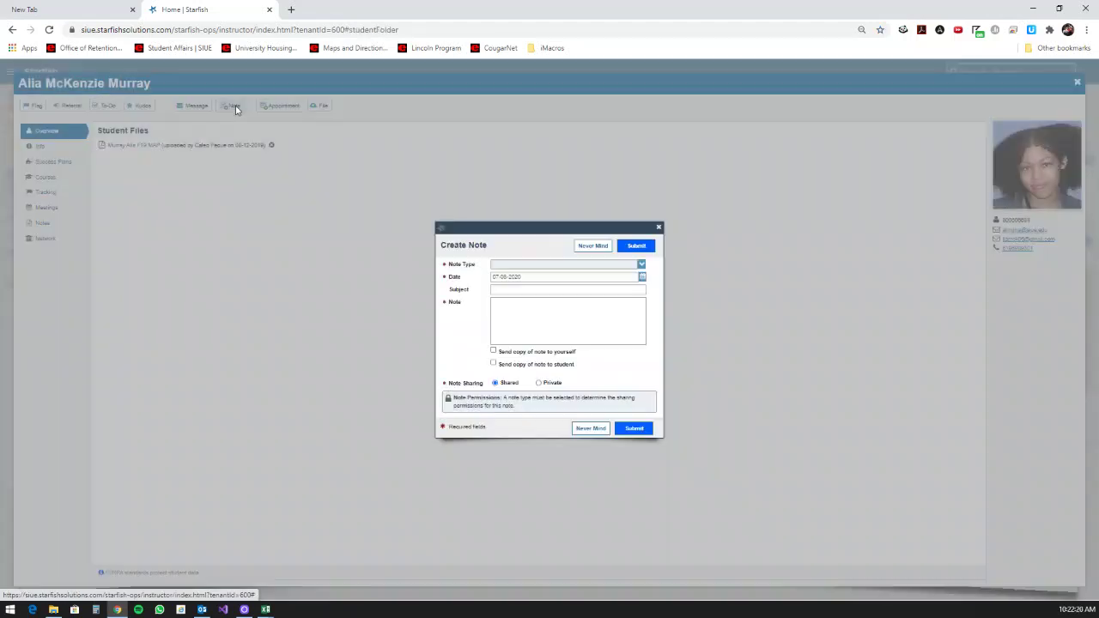
left_click(524, 310)
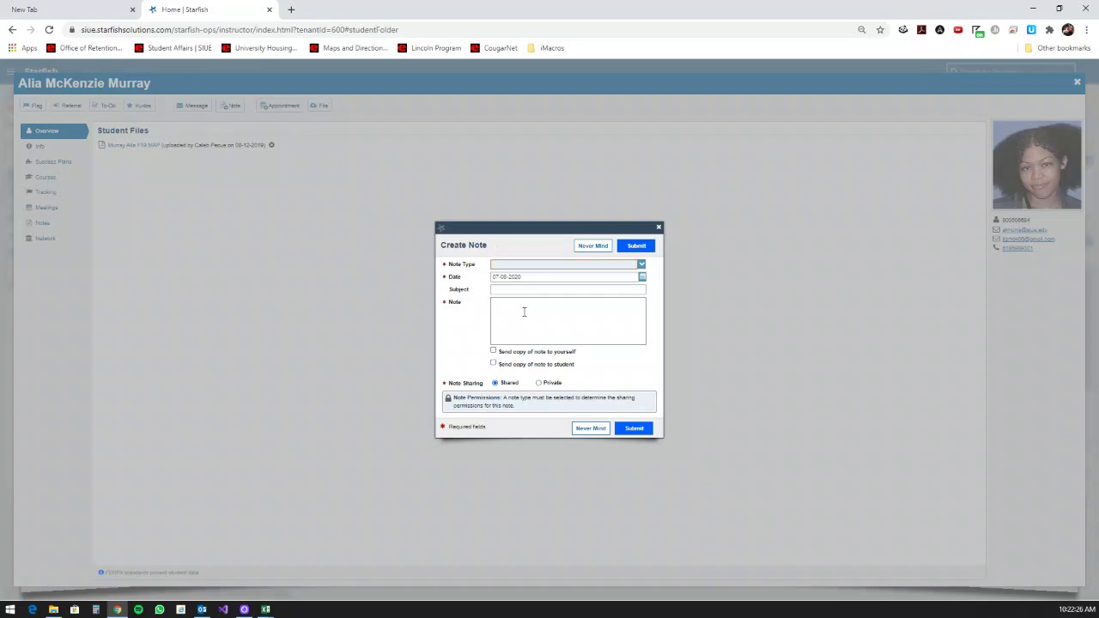
key("ctrl+v")
Step: Review the pasted note's referral and closing lines, then discard it with Never Mind
mouse_move(640, 314)
left_mouse_down()
mouse_move(640, 336)
mouse_move(632, 311)
left_mouse_up()
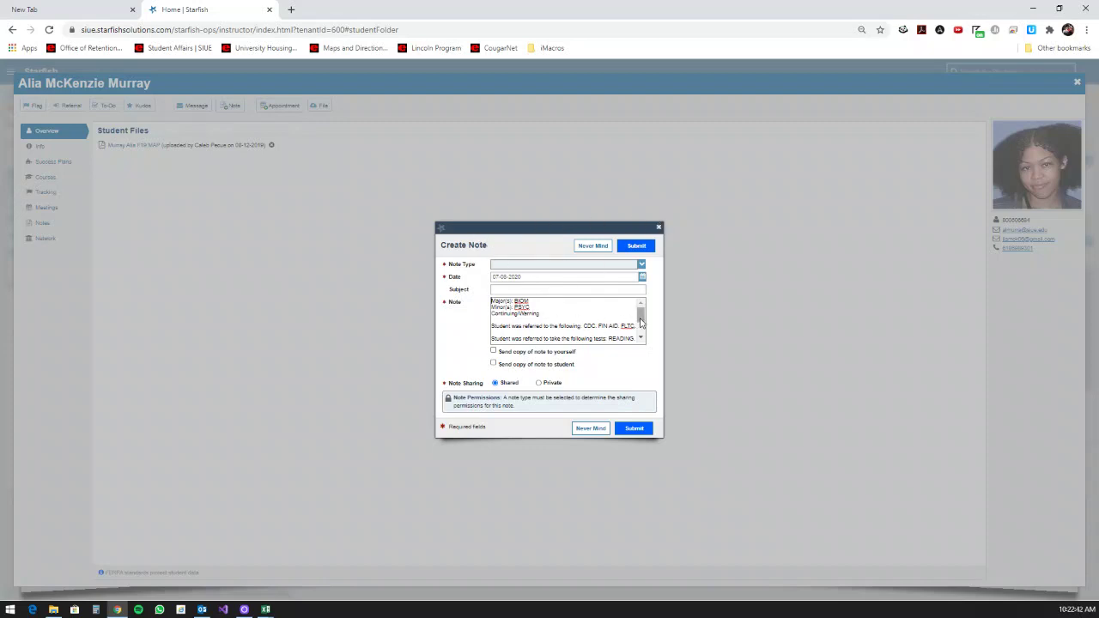
scroll(643, 321, "down", 1)
scroll(643, 321, "down", 1)
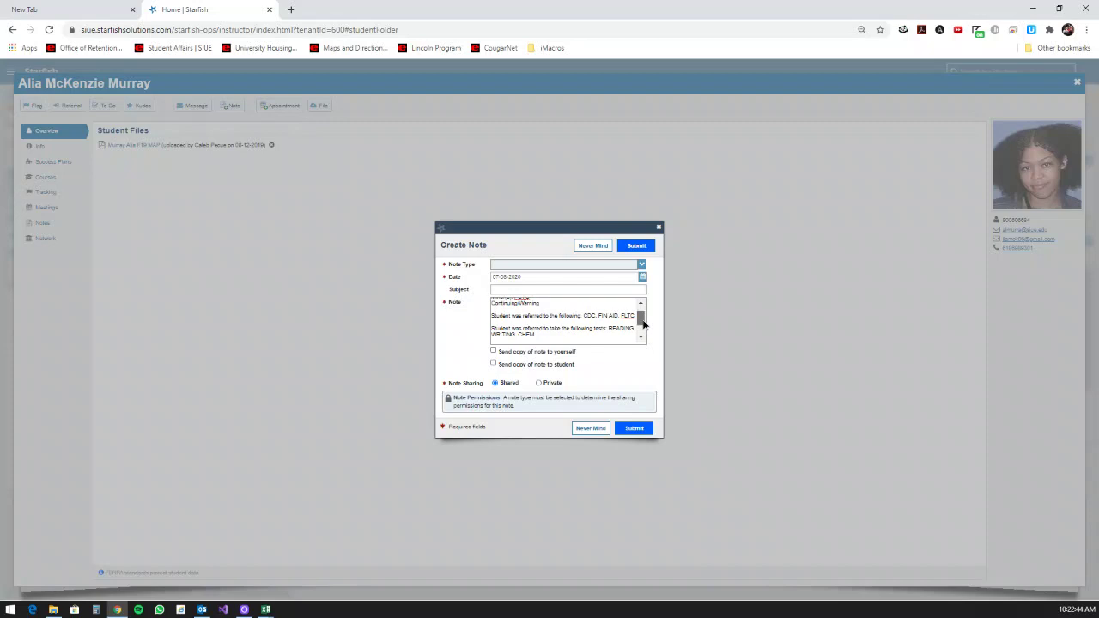
scroll(643, 321, "up", 2)
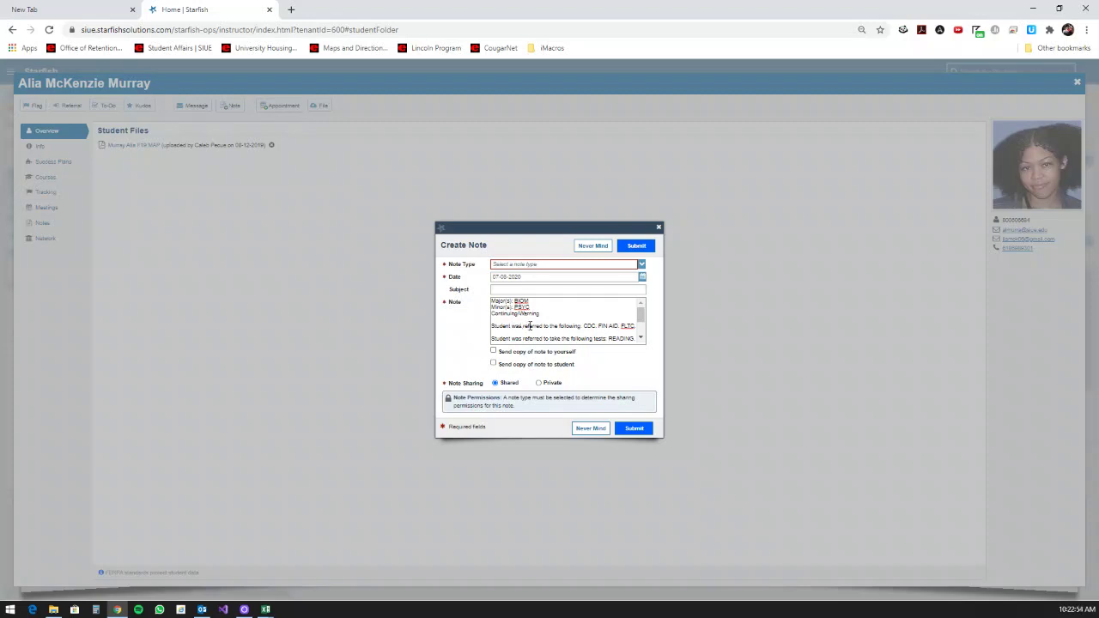
left_click_drag(491, 326, 583, 327)
left_click(625, 326)
left_click(621, 331)
scroll(567, 326, "down", 1)
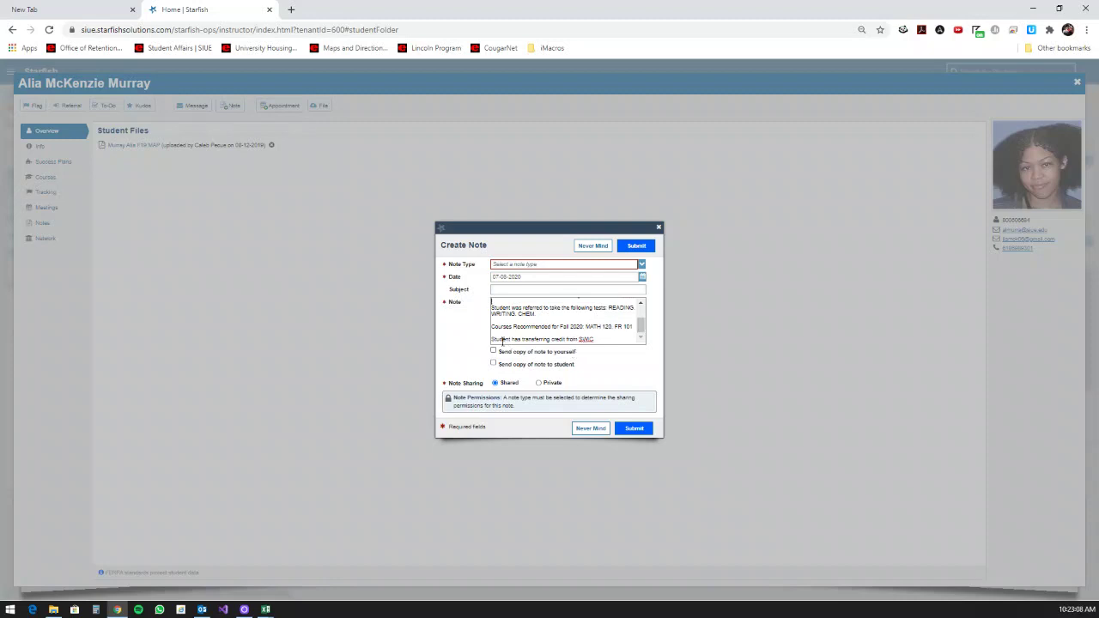
left_click_drag(499, 340, 606, 338)
left_click(613, 338)
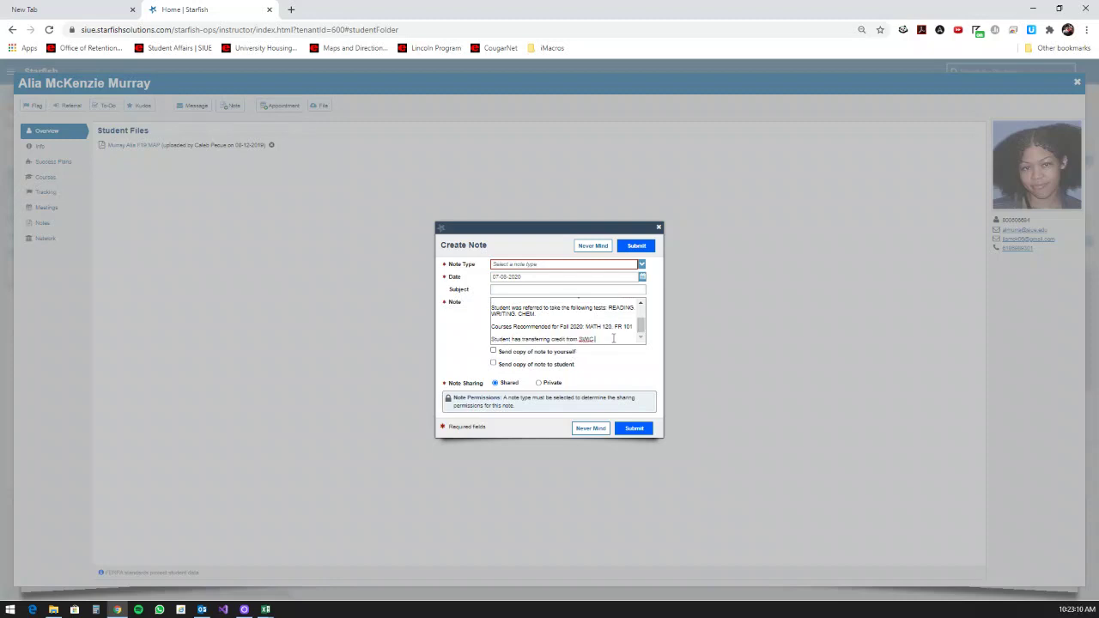
left_click(599, 251)
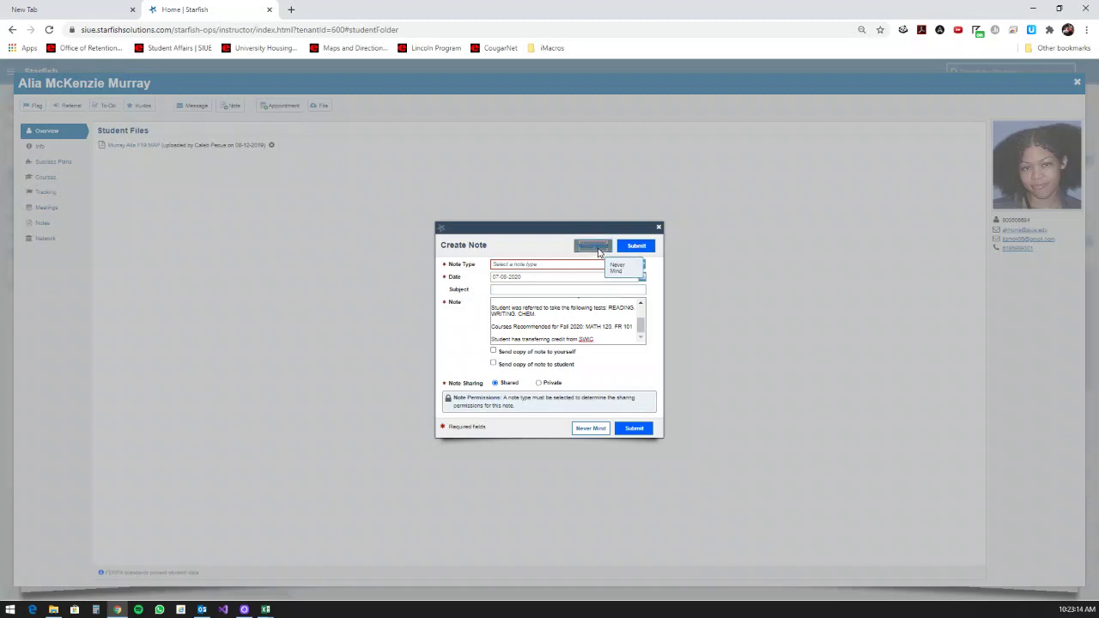
Step: Back in Excel, empty the Quick Notes form with its trash button and go Home
left_click(1032, 8)
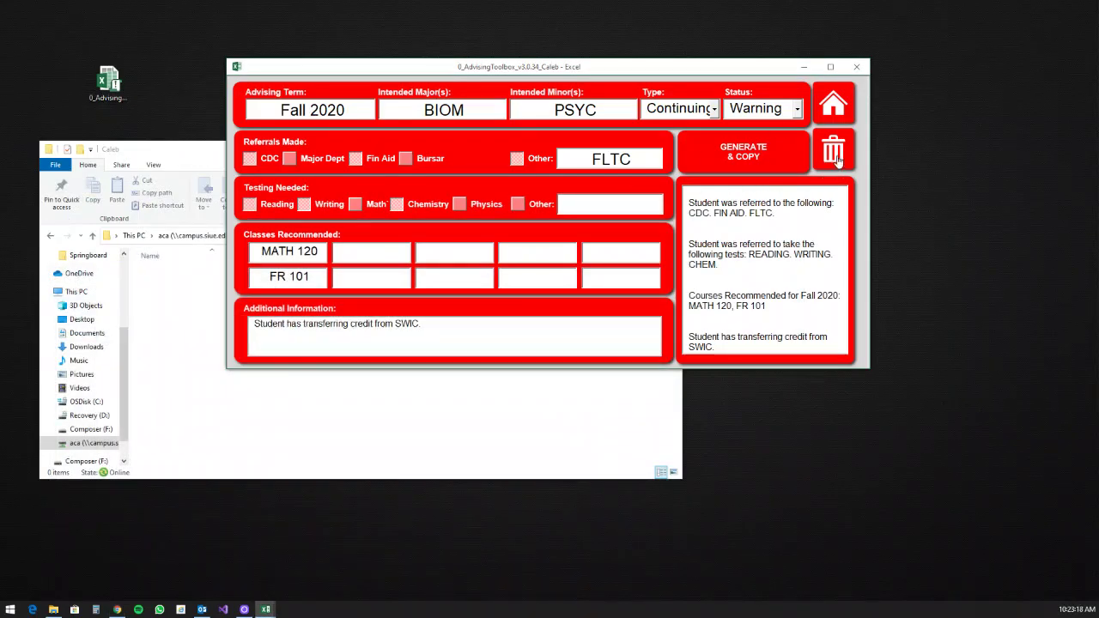
left_click(836, 156)
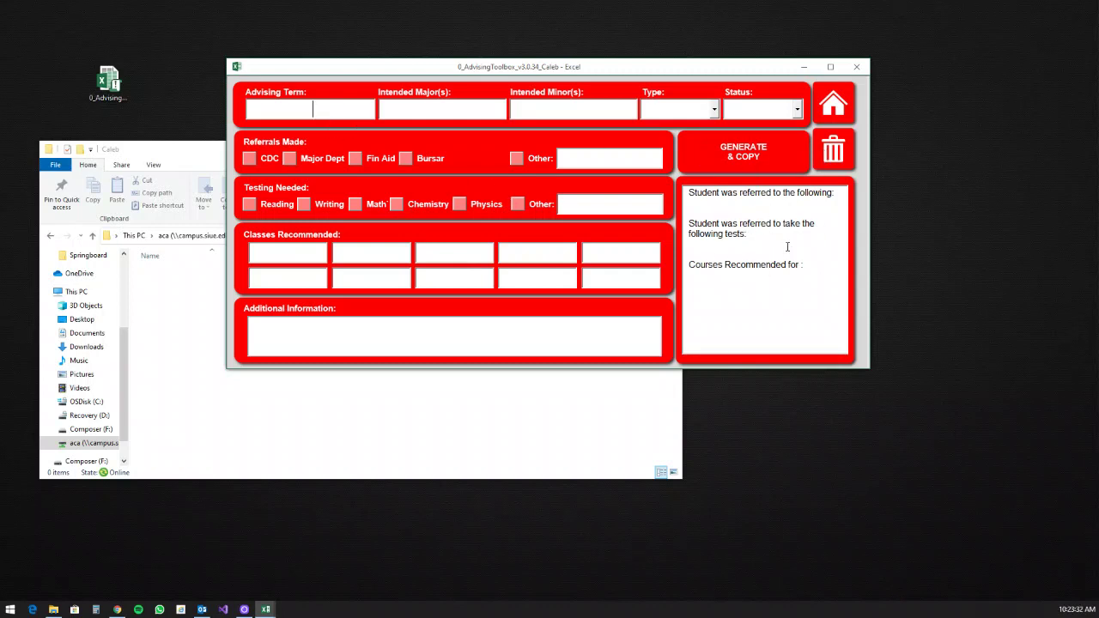
left_click(826, 119)
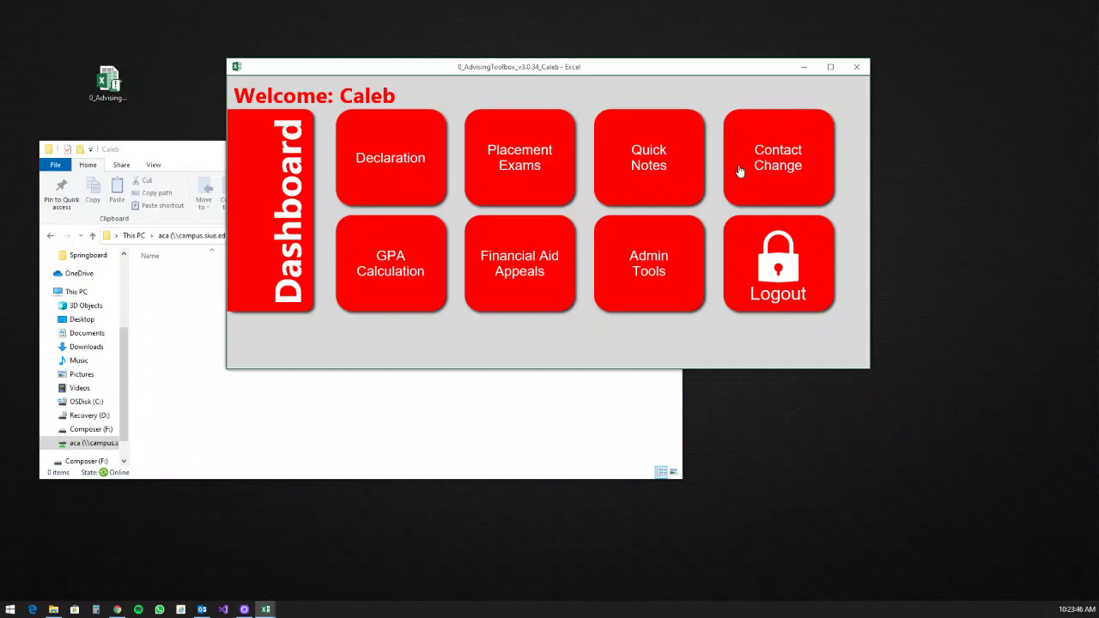
Step: Open GPA Calculation and set Overall Quality Points to 9
left_click(394, 272)
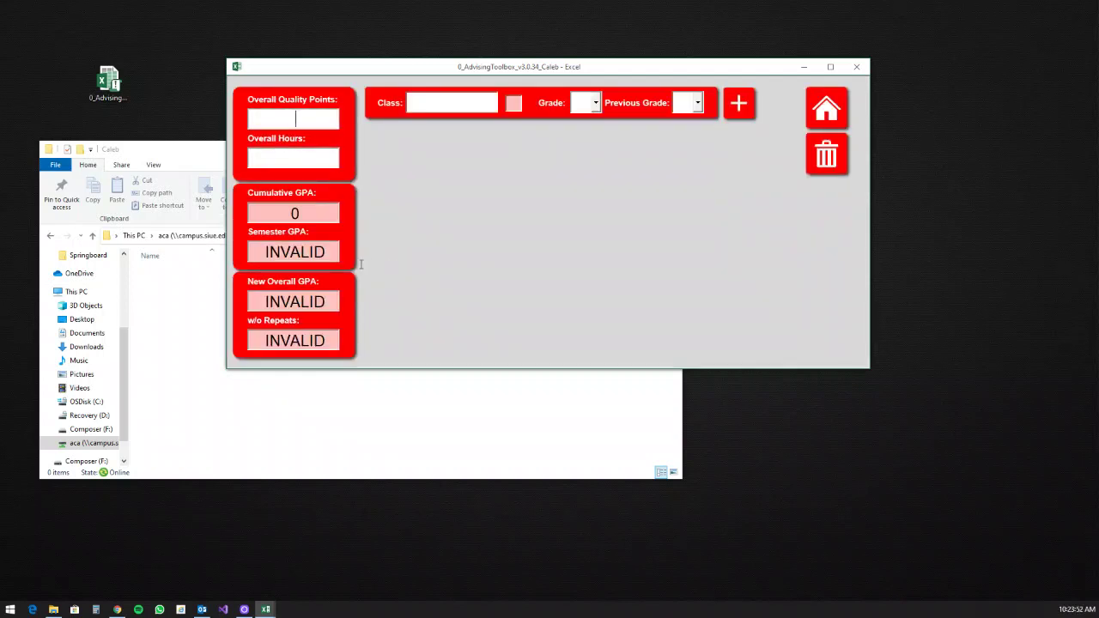
type("12")
type("3")
double_click(283, 122)
type("9")
Step: Name the class Placeholder (5) after trying ACS 101 and other placeholder numbers
left_click(425, 107)
type("ACS 101")
key("ctrl+a")
type("Placehol")
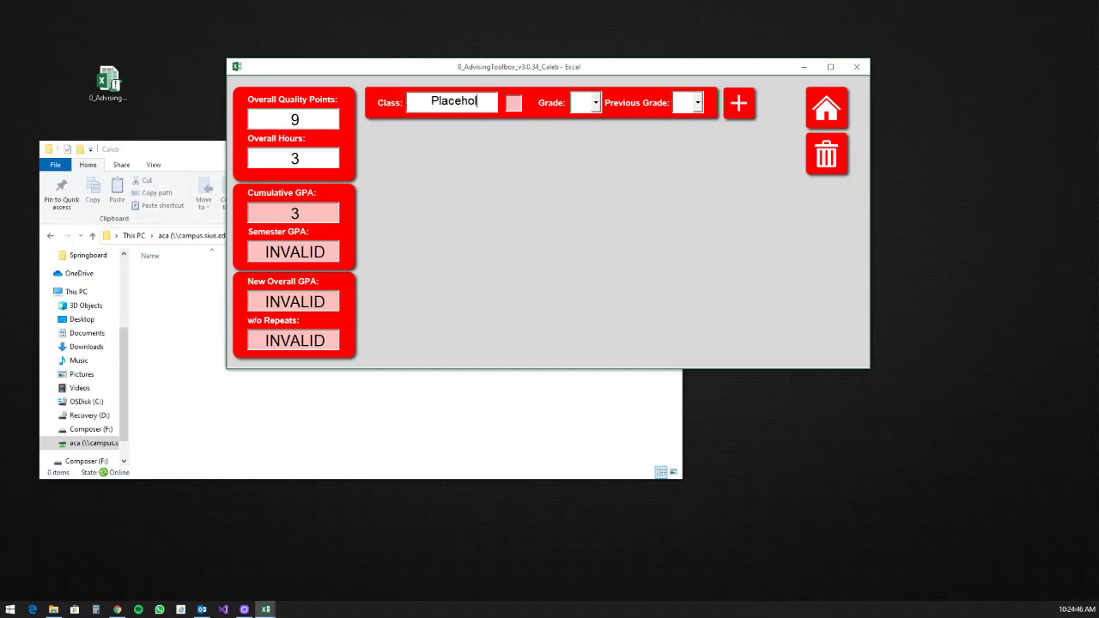
type("der(")
type("1)")
key("BackSpace")
type("2")
key("BackSpace")
type("3")
key("BackSpace")
type("4")
key("BackSpace")
type("5")
key("BackSpace")
type("6")
key("BackSpace")
type("6")
key("BackSpace")
type("5")
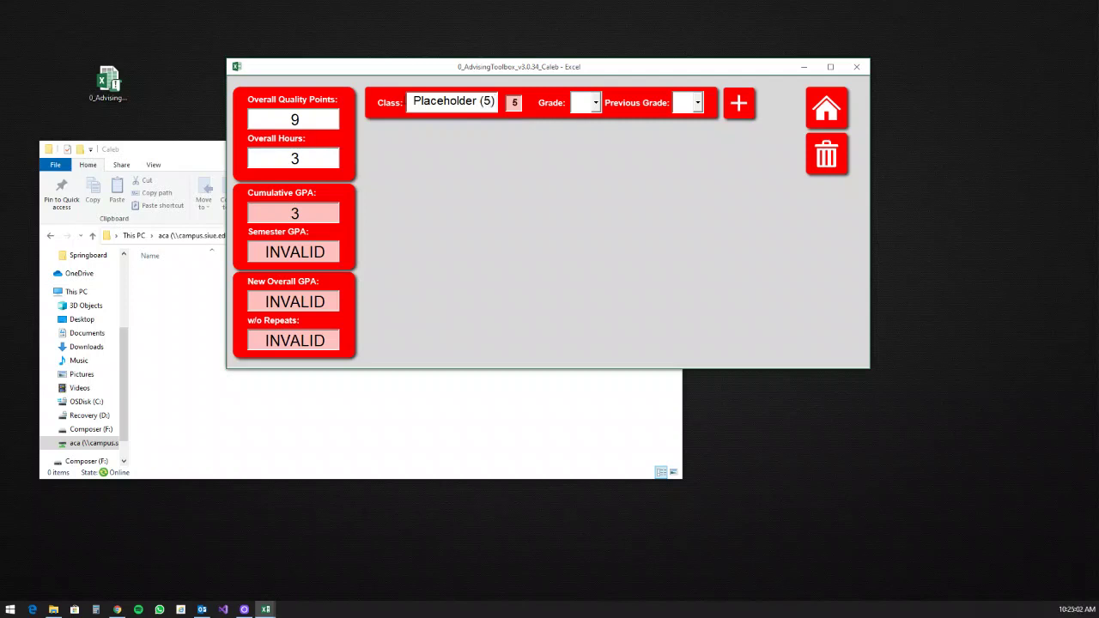
Step: Replace the Placeholder (5) class name with ACS 101
key("ctrl+a")
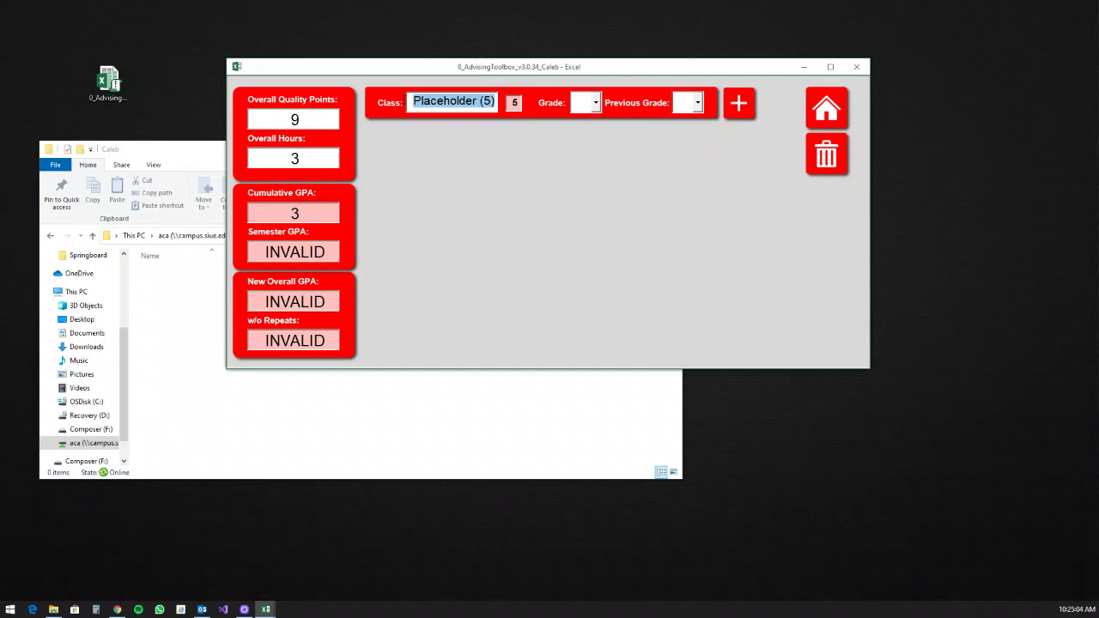
key("BackSpace")
type("ACS 0")
key("BackSpace")
type("101")
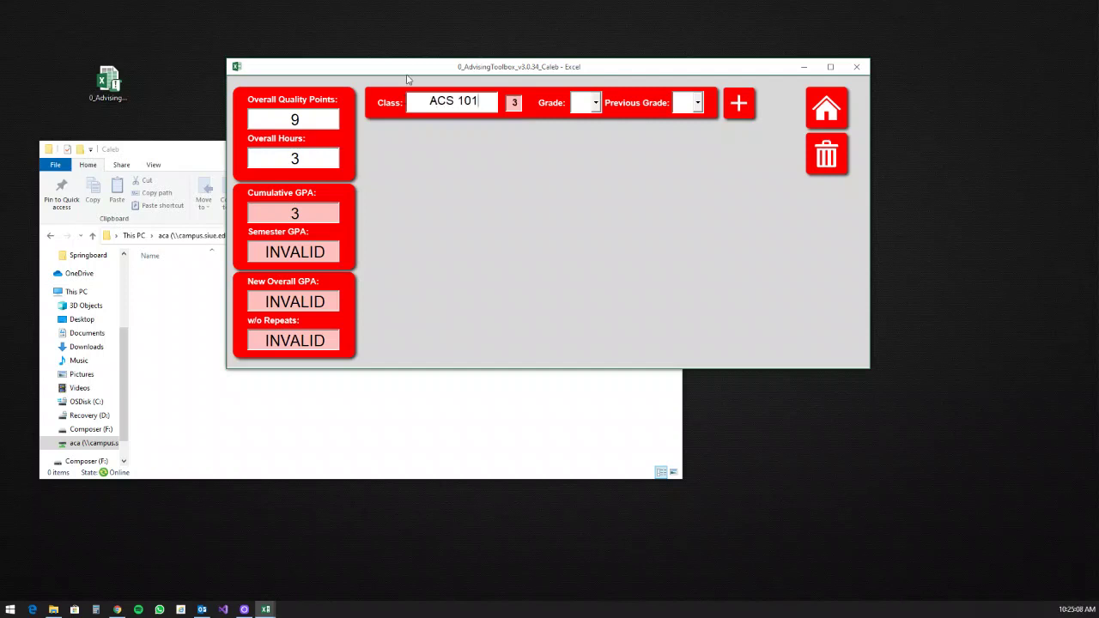
Step: Set Previous Grade to B and Grade to B, so all GPAs read 3
left_click(688, 104)
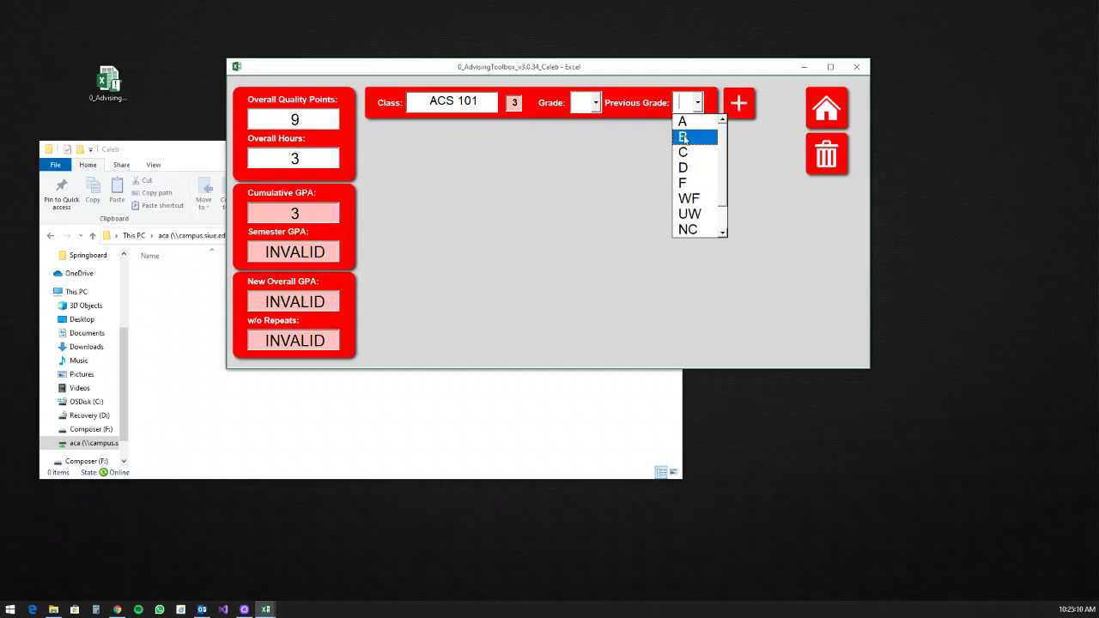
left_click(682, 136)
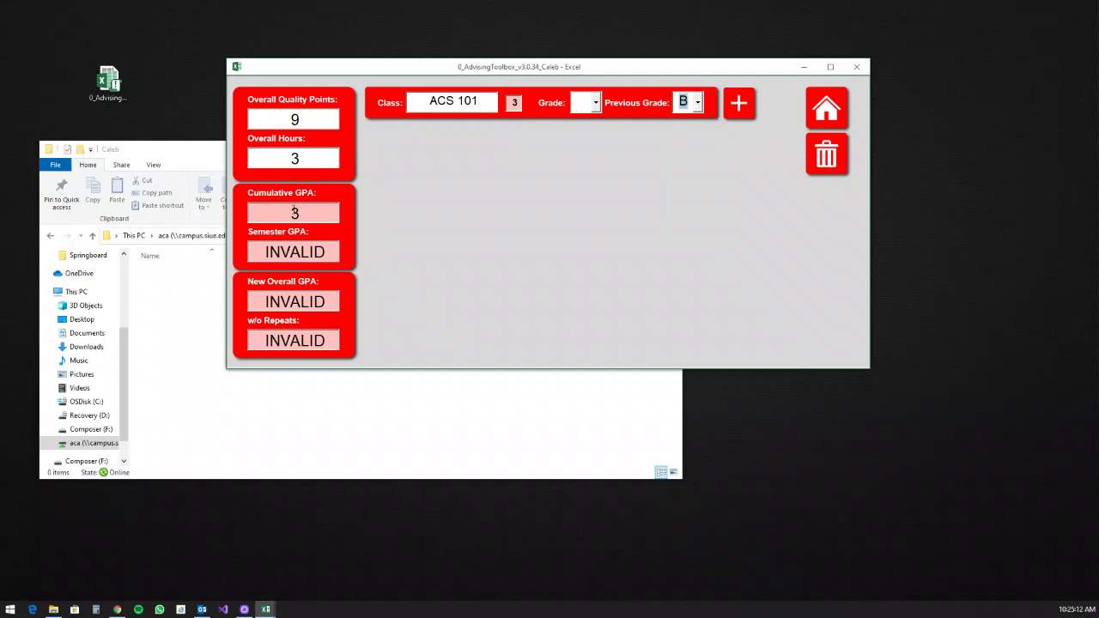
left_click(596, 103)
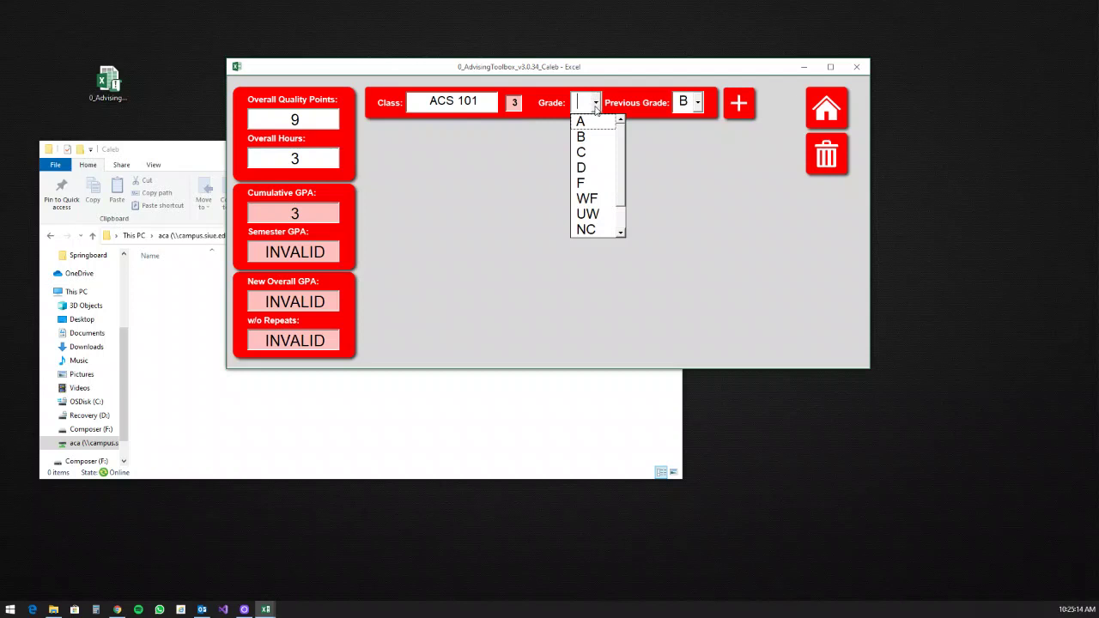
left_click(585, 119)
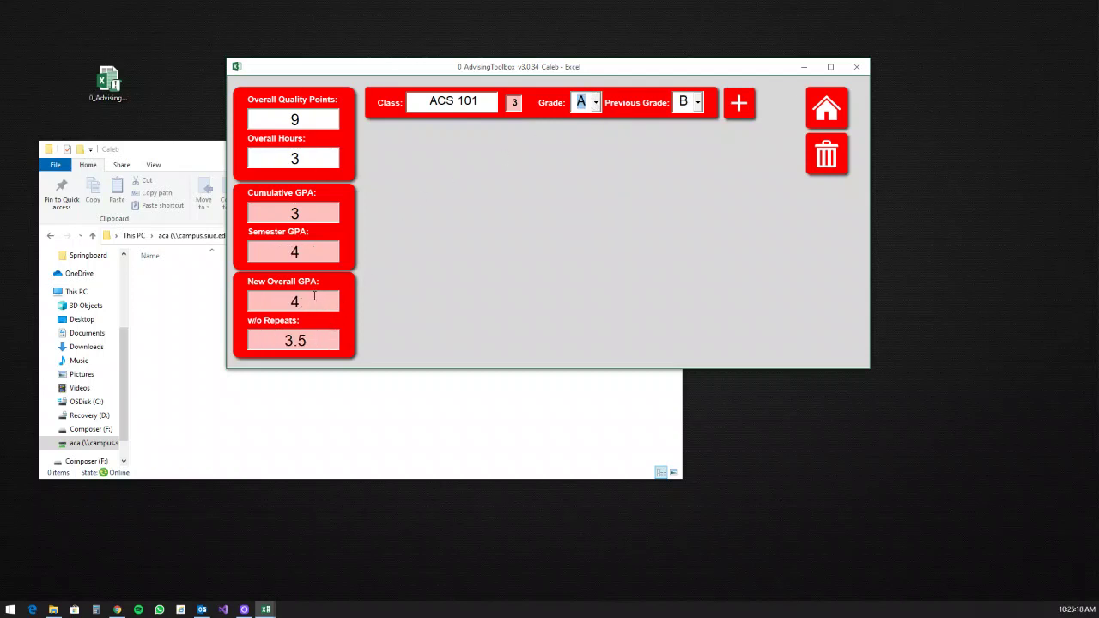
left_click(311, 300)
left_click(594, 102)
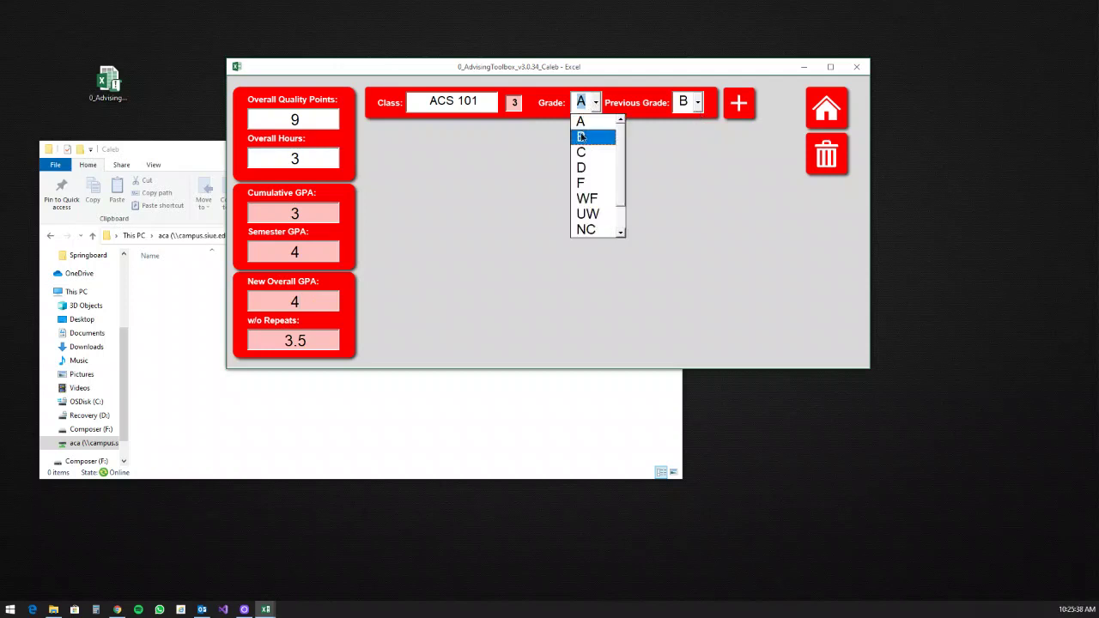
left_click(584, 134)
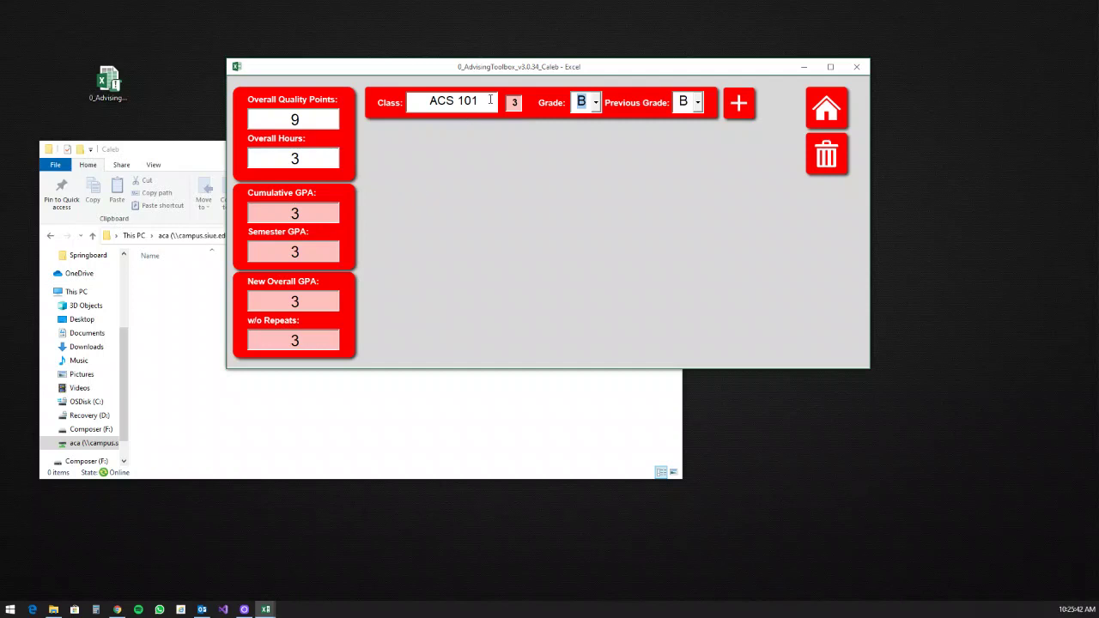
key("Tab")
Step: Add blank course rows below ACS 101 using the + button and Enter
left_click(738, 103)
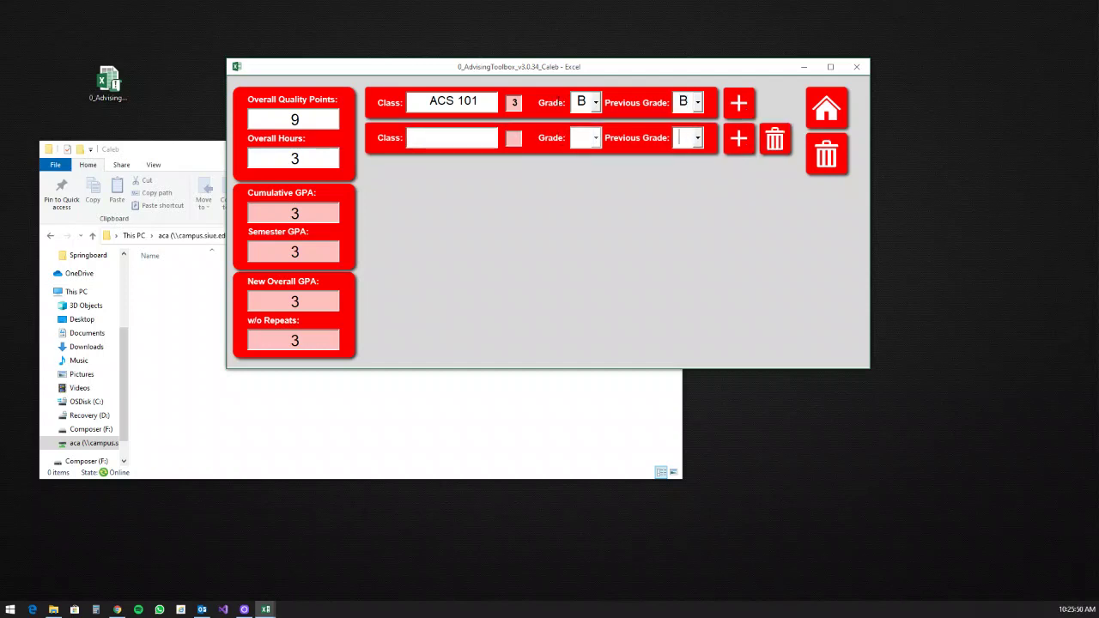
key("Return")
key("Return")
key("Return")
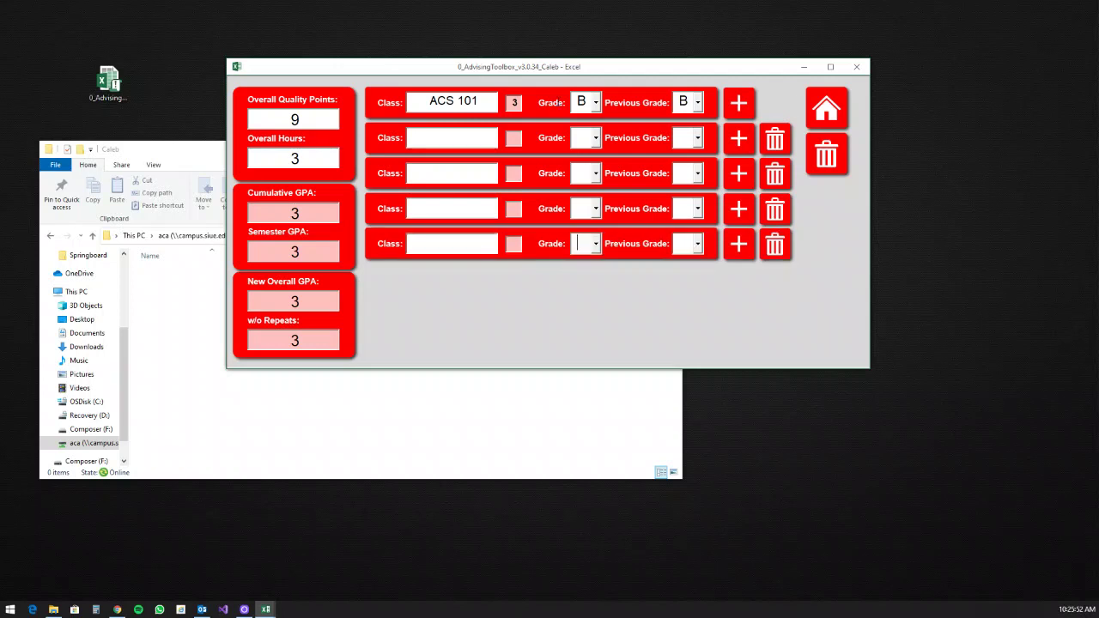
key("Return")
key("Return")
key("Return")
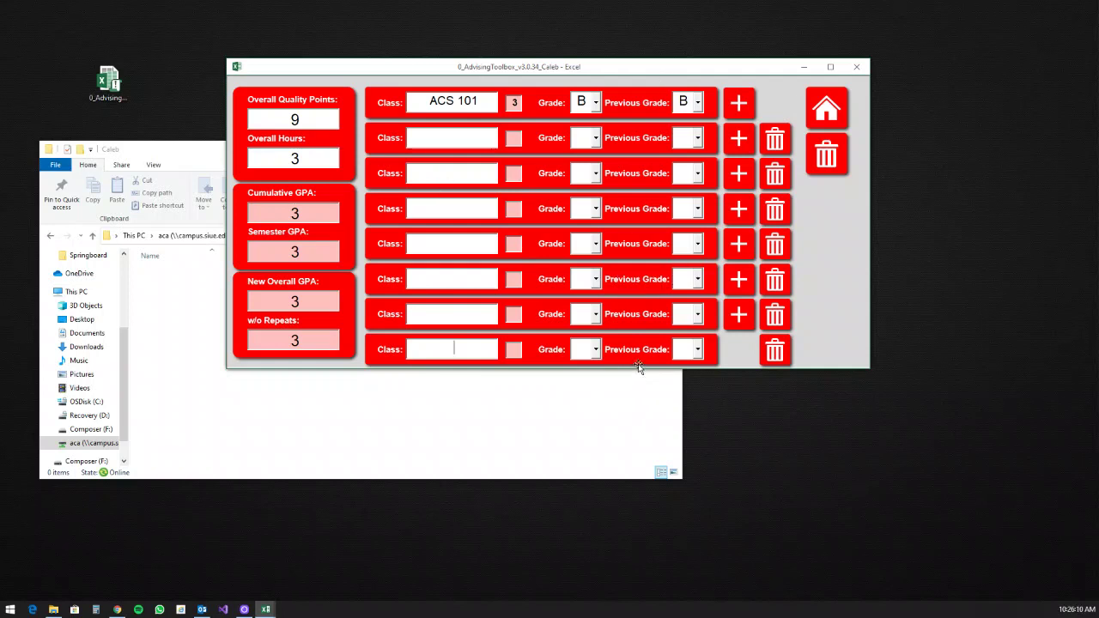
Step: Reopen the GPA Calculation form and clear all entries with the big trash button
left_click(822, 110)
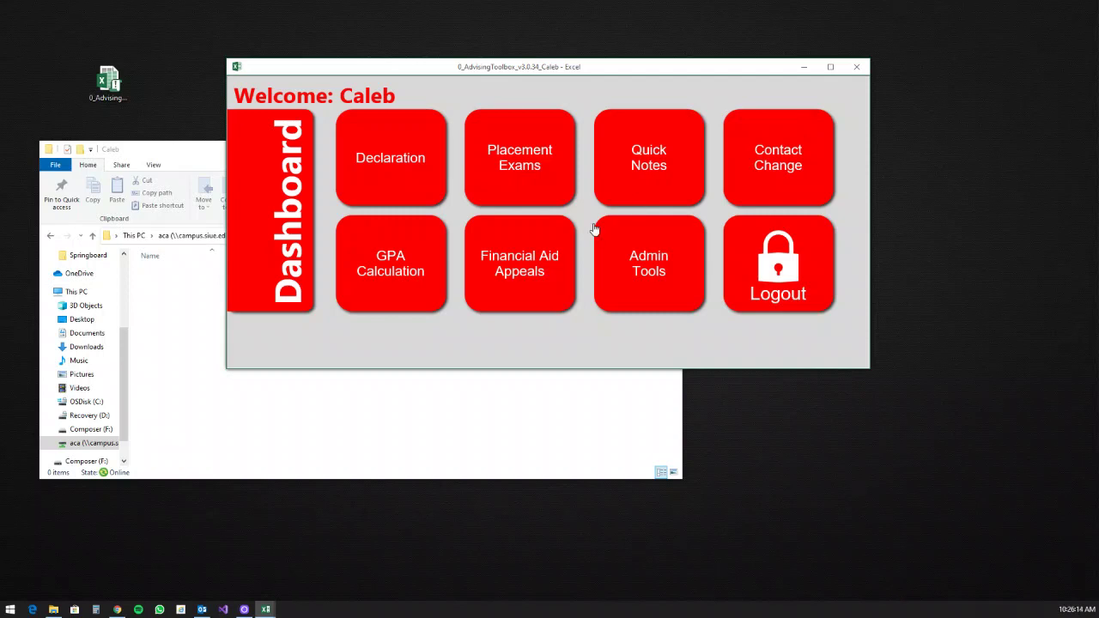
left_click(423, 273)
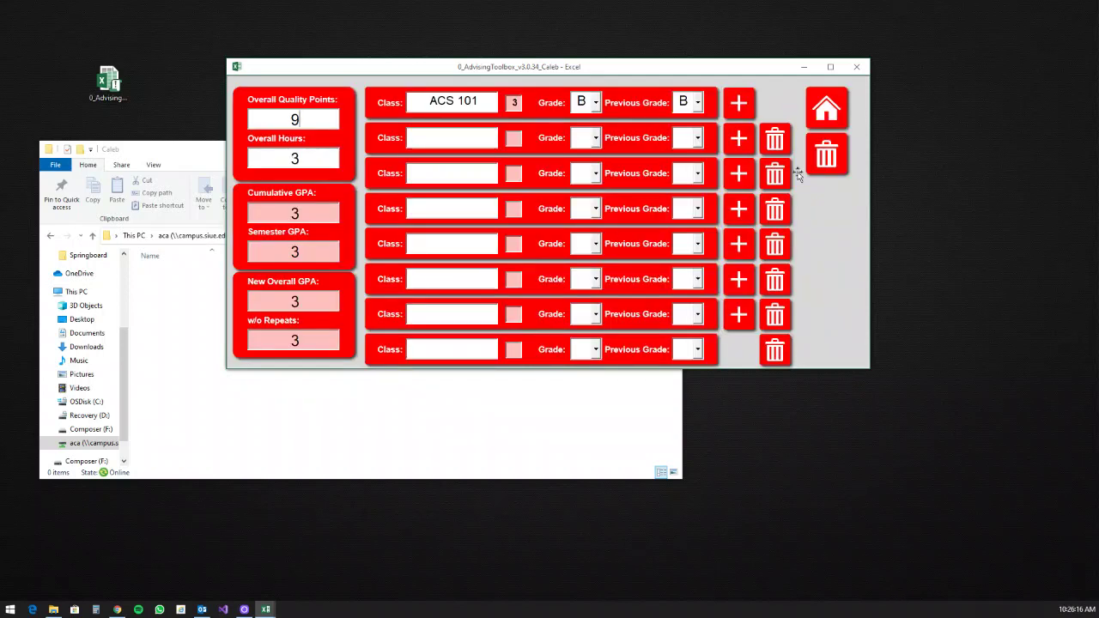
left_click(821, 167)
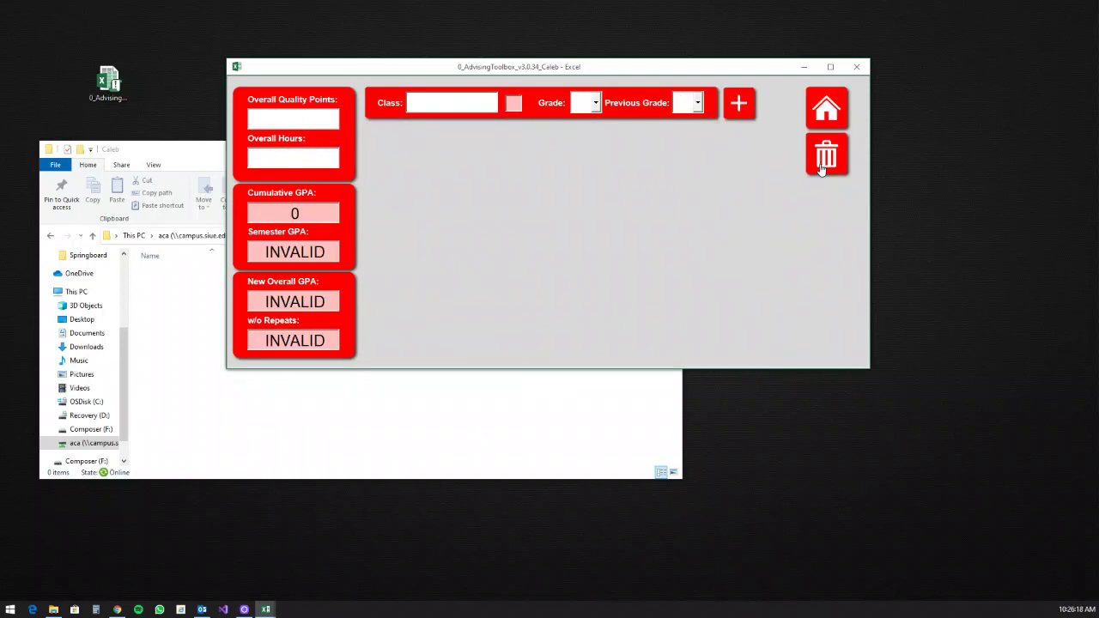
Step: Delete the three extra course rows with their trash buttons, then return Home
left_click(455, 109)
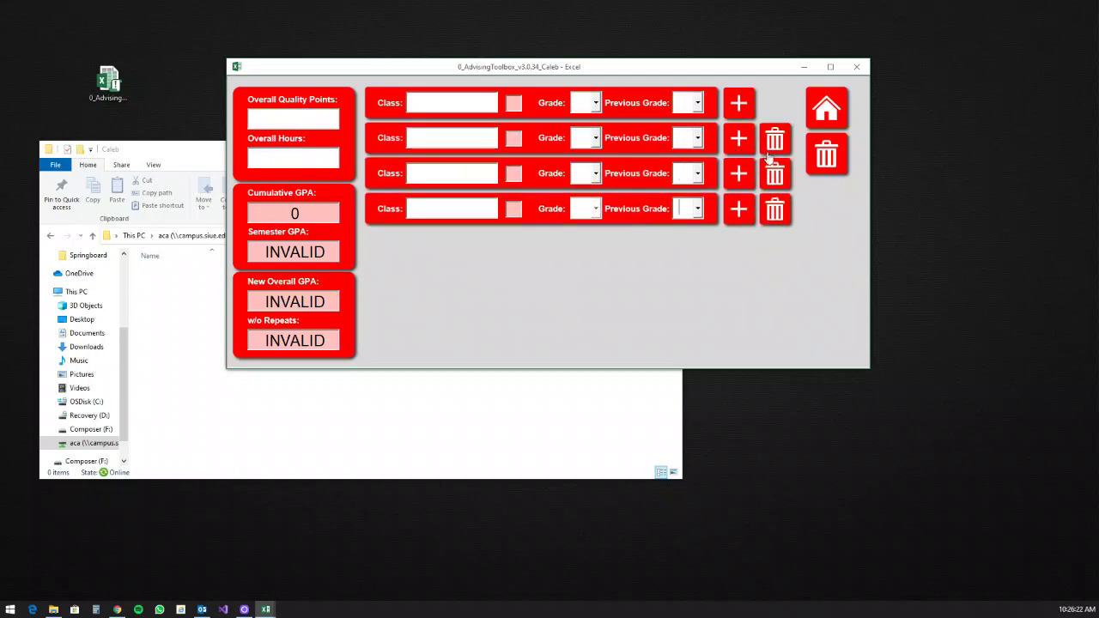
left_click(775, 141)
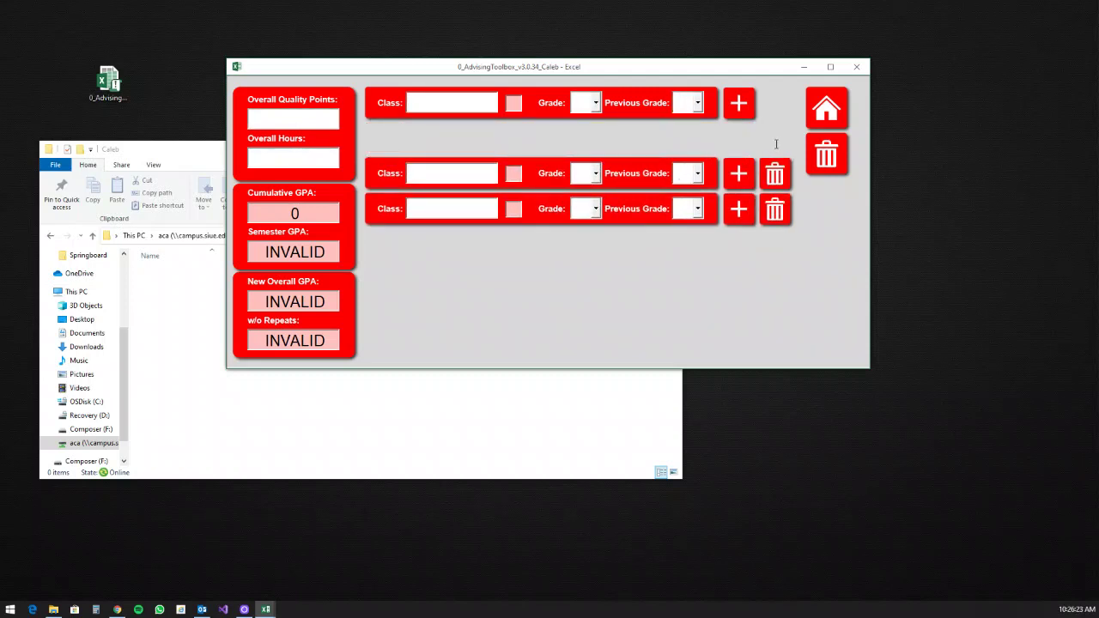
left_click(773, 205)
left_click(775, 171)
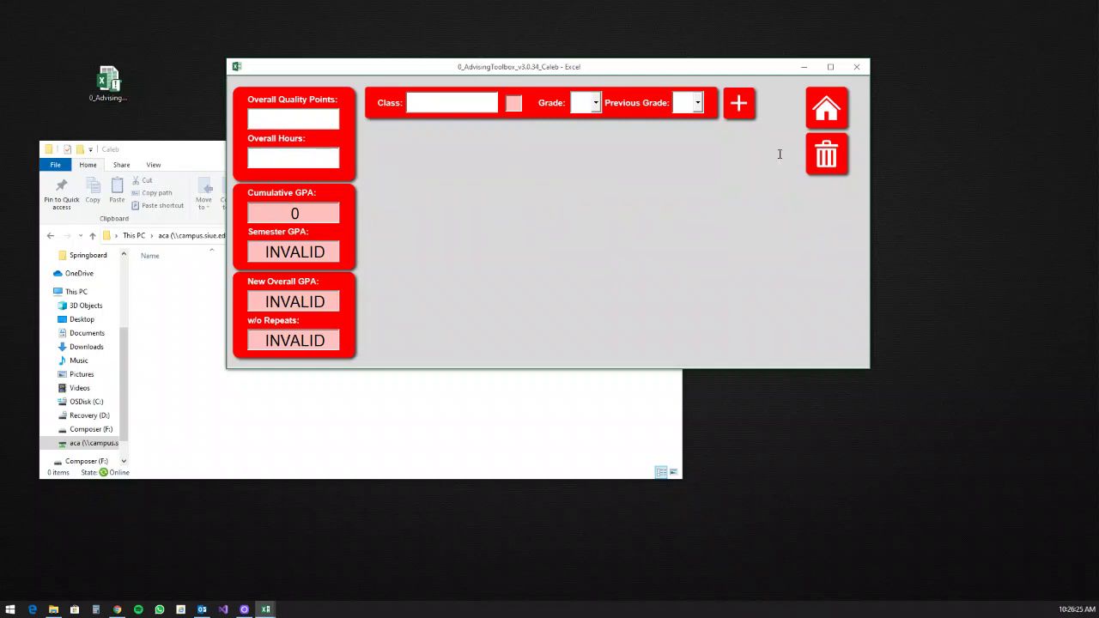
left_click(826, 115)
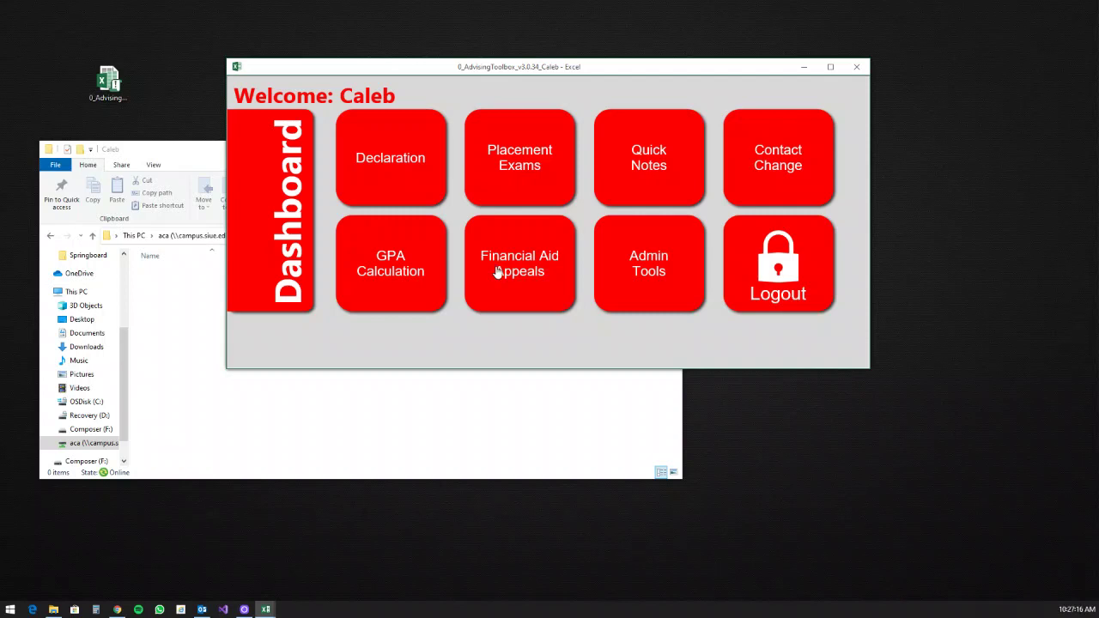
Step: Open the course planner from Admin Tools and empty every semester from Fall 2020 to Fall 2024
left_click(497, 271)
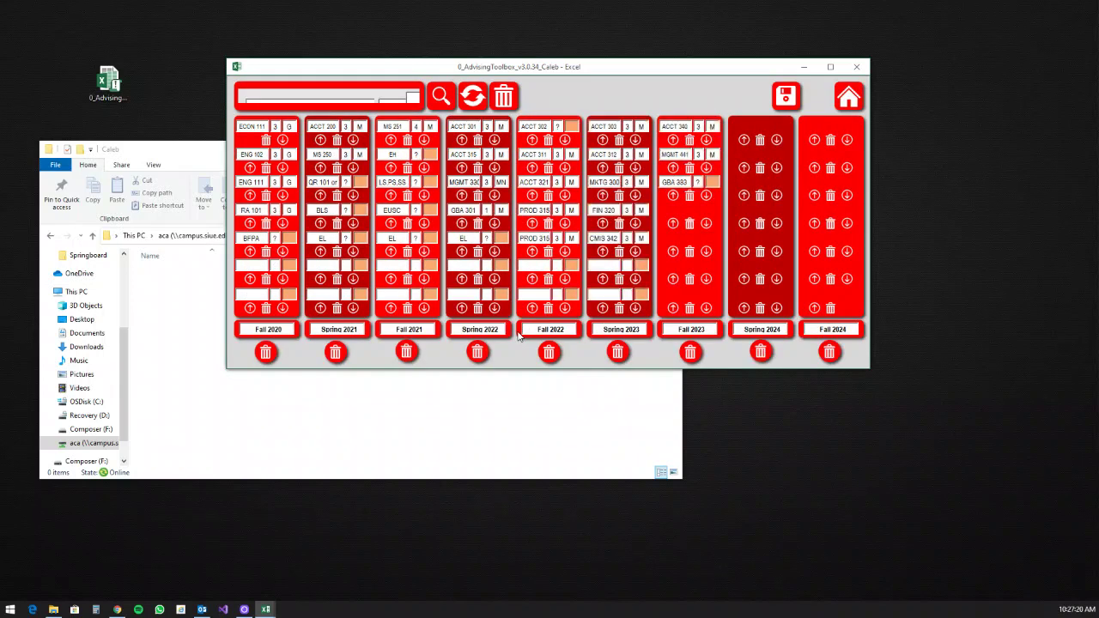
left_click(505, 98)
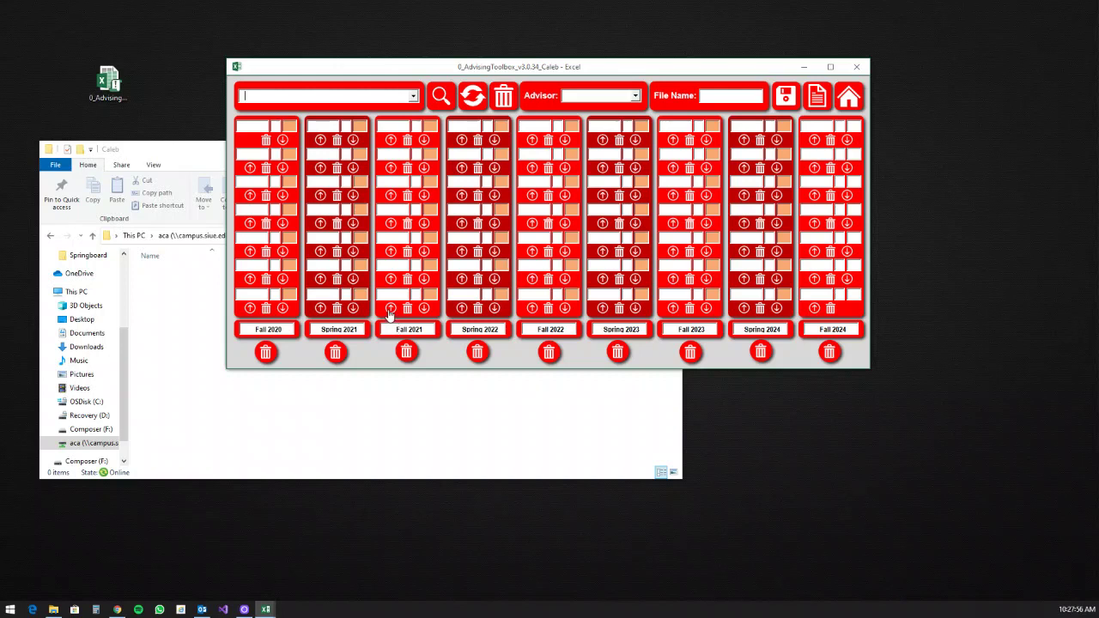
Step: Choose Accountancy (BSA) as the major to fill the semester columns with its course plan
left_click(413, 97)
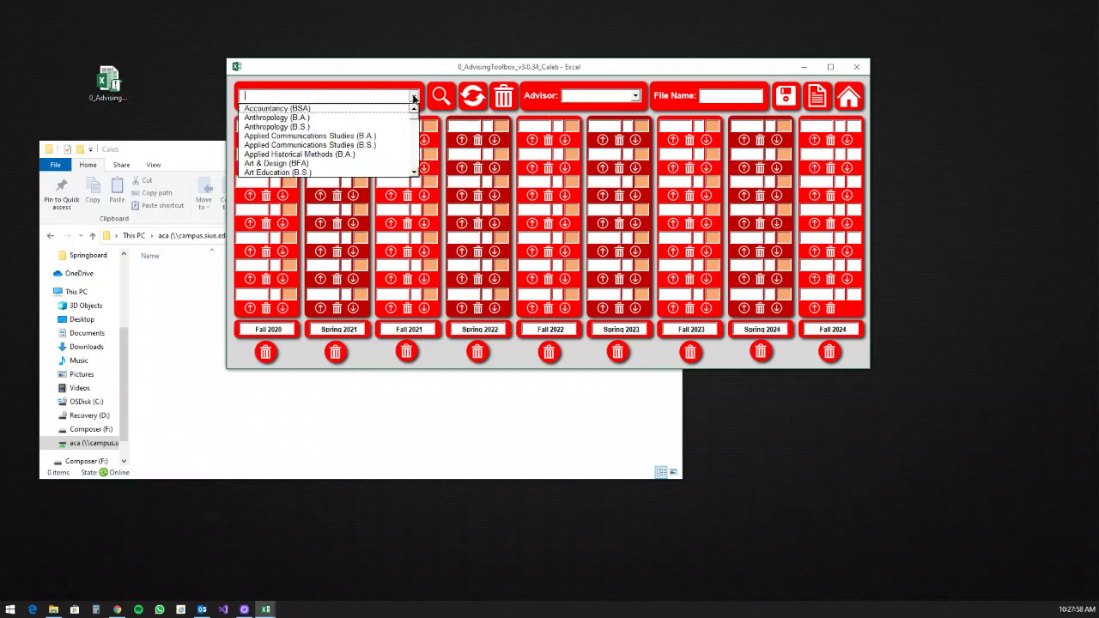
left_click(361, 109)
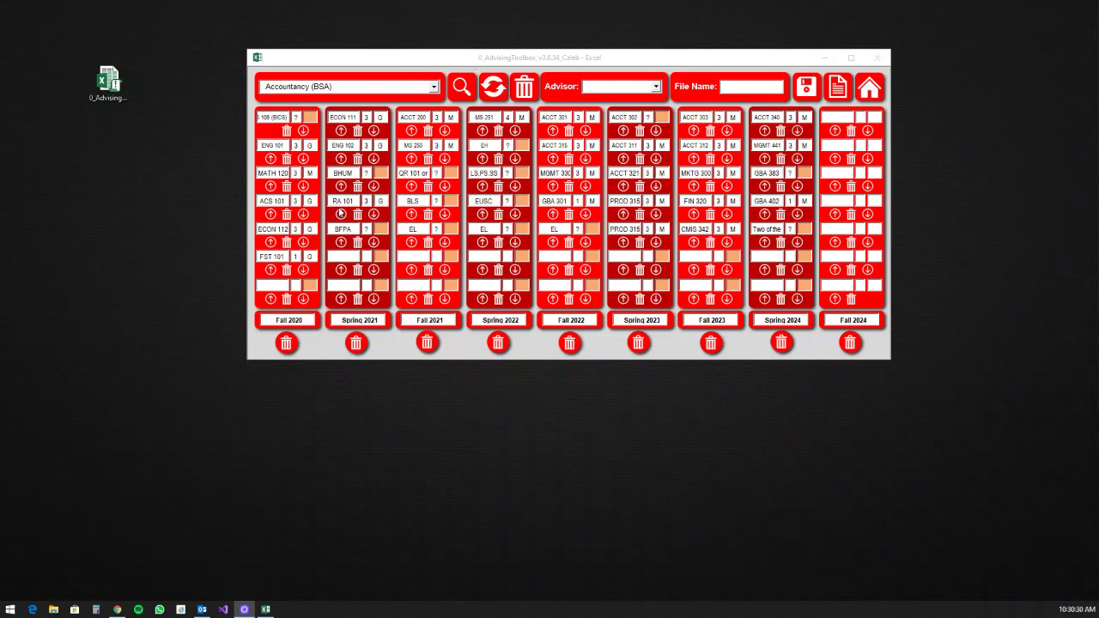
left_click(520, 93)
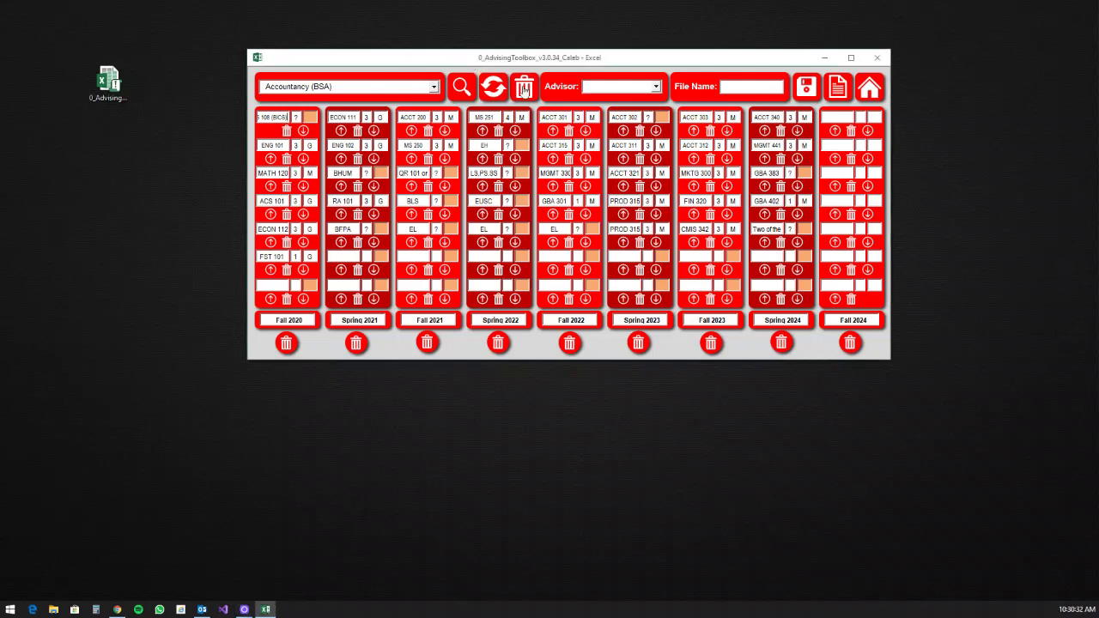
left_click(434, 87)
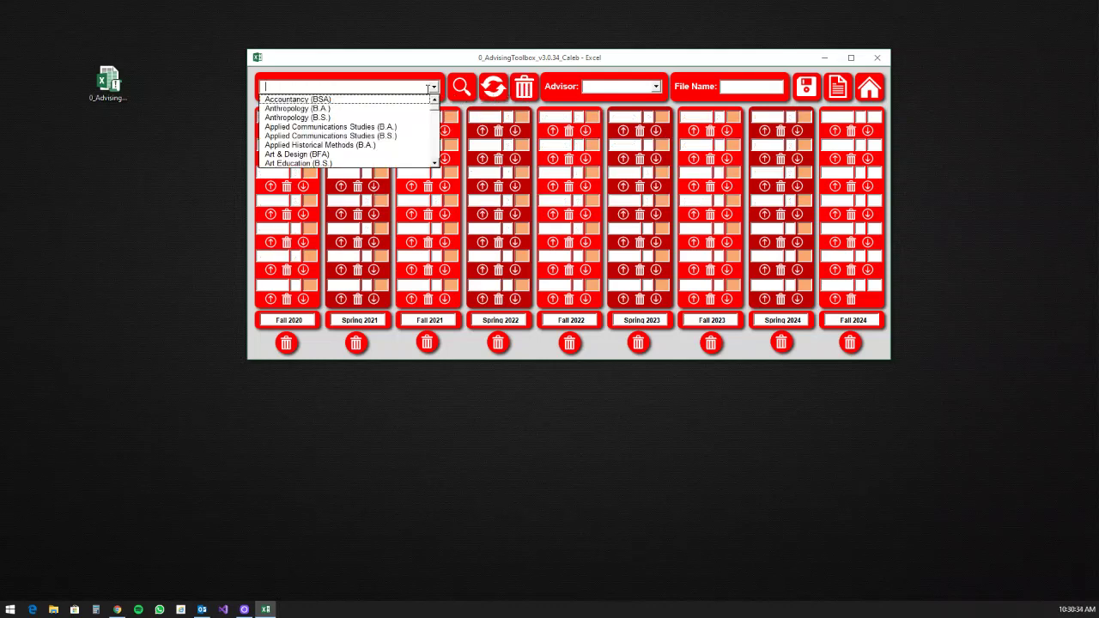
left_click(359, 100)
left_click(461, 94)
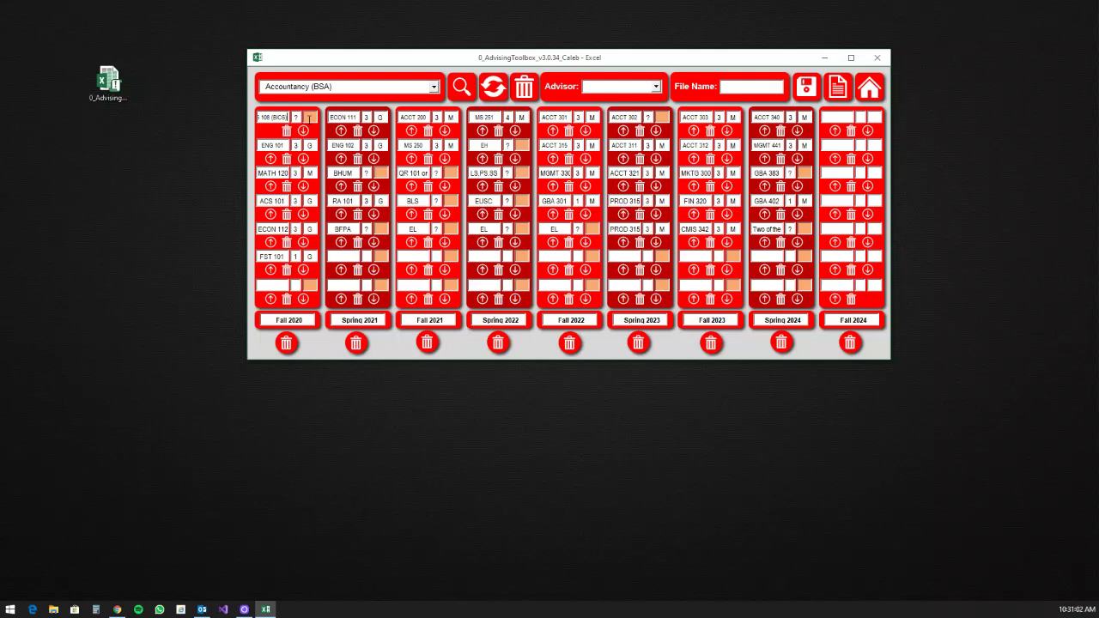
Step: Trim the first Fall 2020 course to just CMIS 108 by deleting its alternative option
left_click_drag(276, 118, 239, 113)
left_click(240, 119)
key("End")
key("Home")
key("ctrl+Right")
key("ctrl+Right")
key("shift+End")
key("Delete")
Step: Refresh to fill CMIS 108's credits, then re-enter its category and refresh again
left_click(496, 88)
left_click(310, 117)
type("MN")
key("BackSpace")
key("BackSpace")
type("E")
key("Return")
left_click(494, 91)
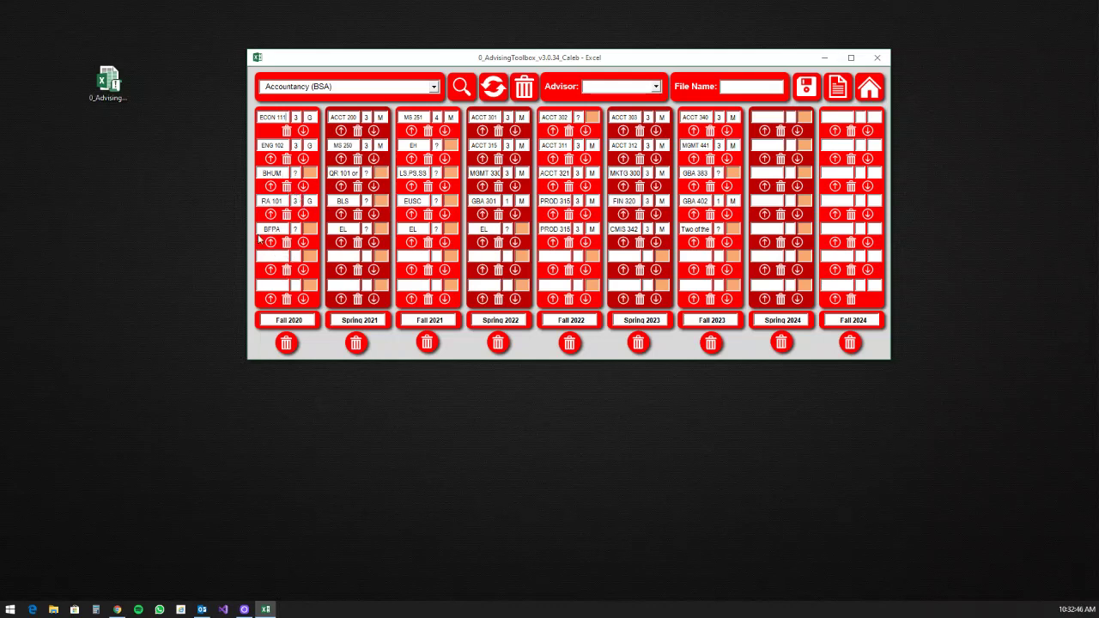
Step: Move BFPA down, shift ACCT 200 from Fall 2020 into Spring 2021's sixth row, and refresh
left_click(304, 244)
left_click(303, 301)
left_click(340, 132)
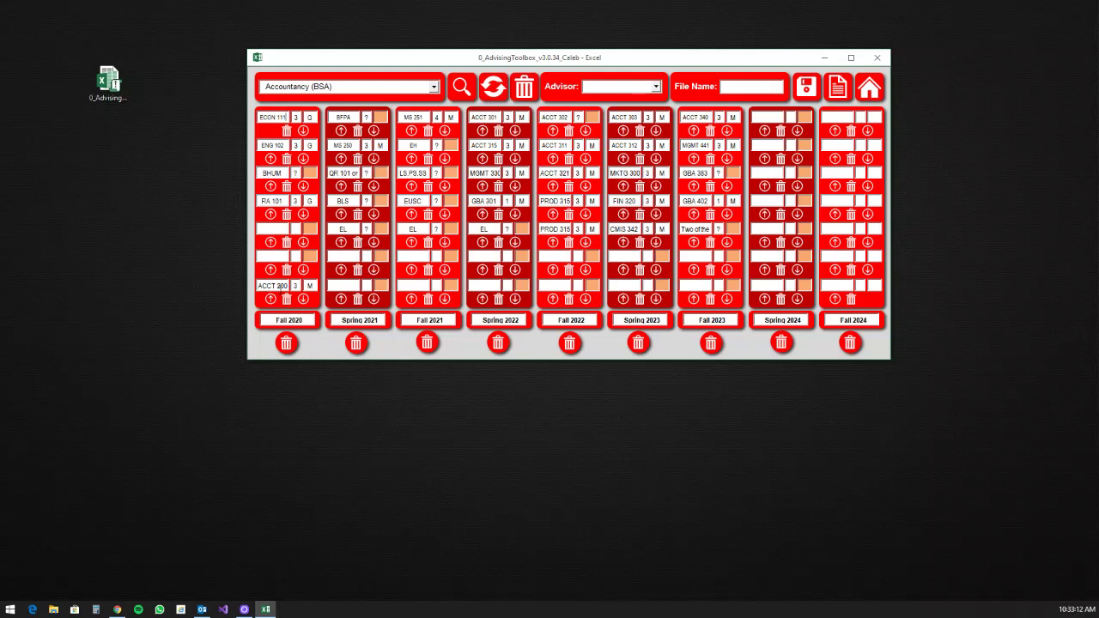
left_click(341, 258)
type("ACCT 200")
left_click(287, 305)
left_click(509, 91)
Step: Replace BFPA with MUS 111, edit the option to MATH 150, and give BLS 3 credits
double_click(355, 115)
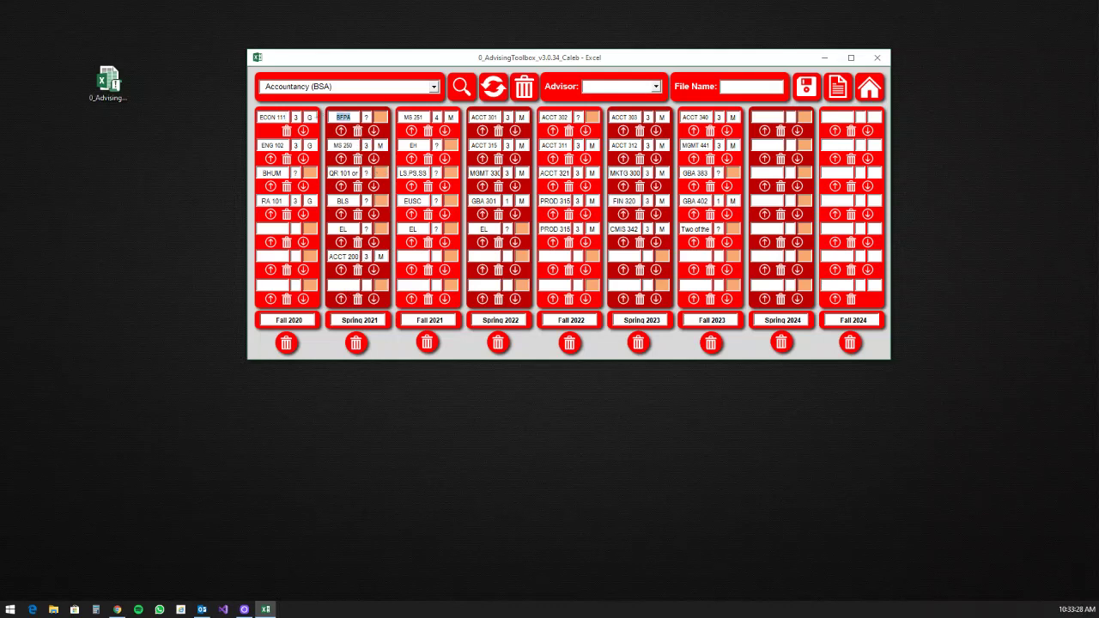
type("MUS 111")
left_click_drag(359, 173, 289, 178)
left_click(350, 173)
left_click(368, 202)
type("3")
type("M")
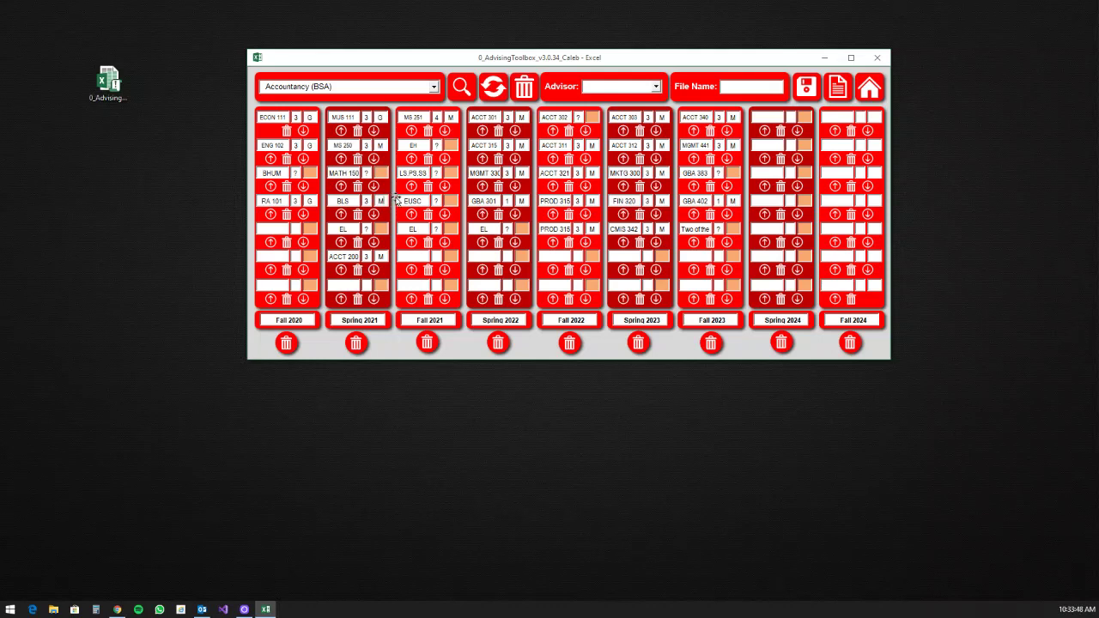
type("G")
Step: Refresh, then swap BLS for BIOL 111 in Spring 2021 so it shows 3 credits, category G
left_click(493, 88)
left_click_drag(347, 200, 307, 214)
type("BIOL 111")
left_click(493, 83)
Step: Pick Anthropology (B.S.) from the major list and run the magnifier search to load it
left_click(433, 86)
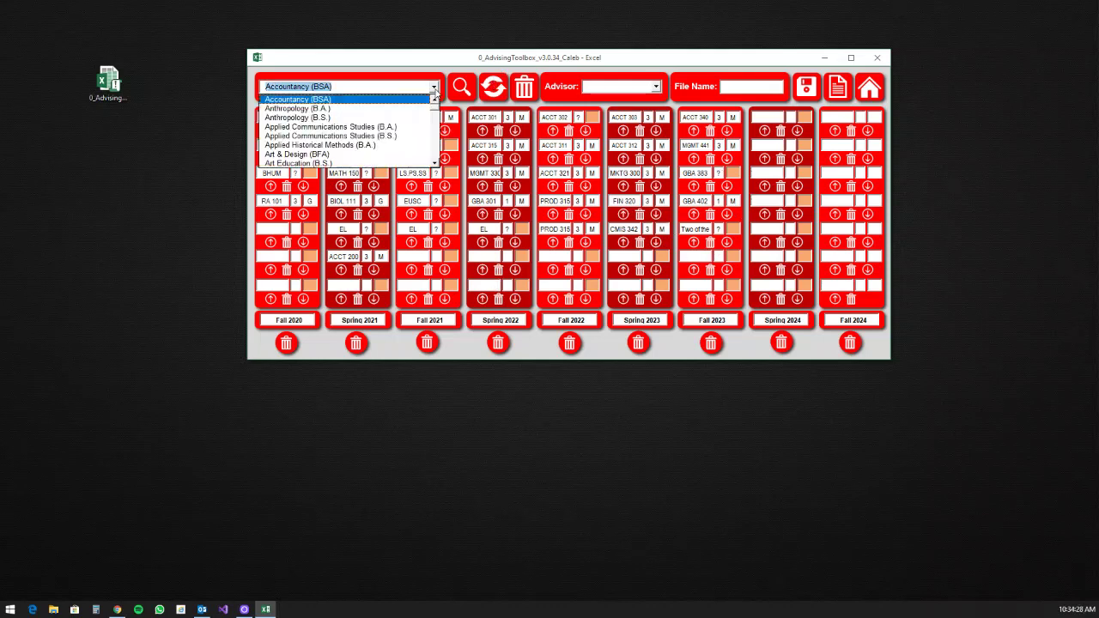
left_click(353, 119)
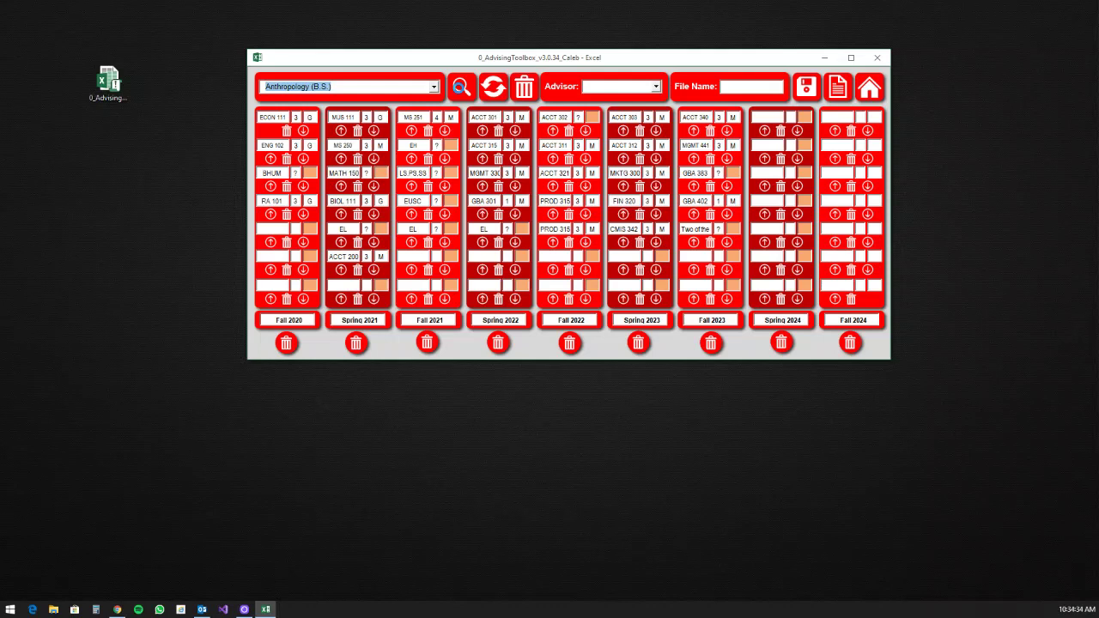
left_click(462, 93)
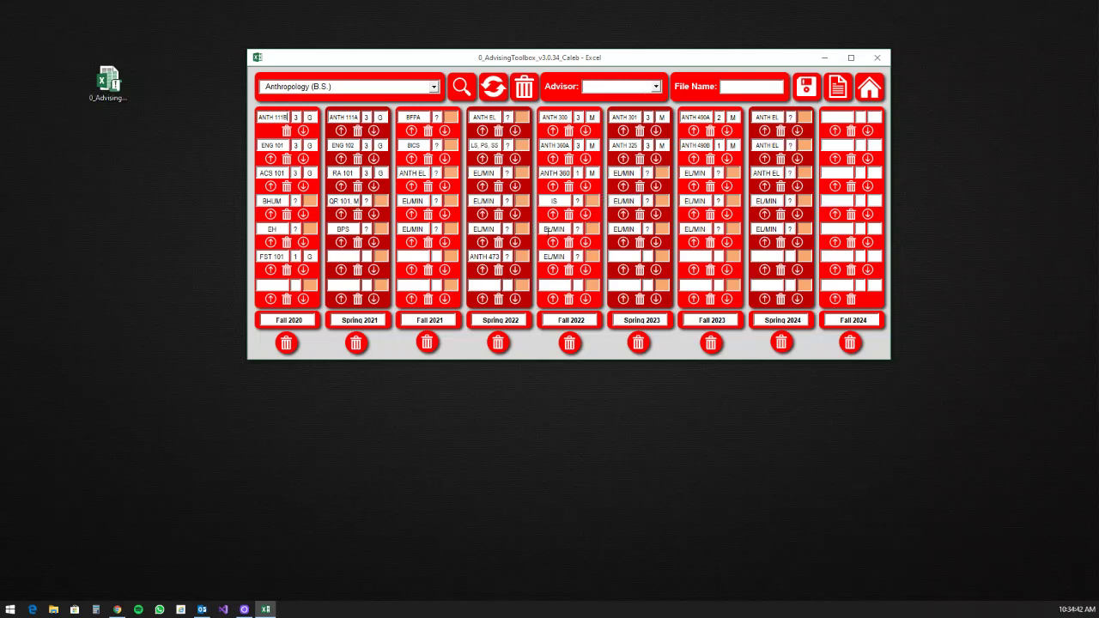
Step: Select the Spring 2024 ANTH EL entry and enter its credits and G category beside it
left_click_drag(544, 229, 565, 229)
left_click(767, 117)
key("Tab")
type("GM")
Step: Choose the plan's advisor, then scroll the financial aid form from page 1 to page 2's advisor fields
left_click(658, 88)
left_click(629, 117)
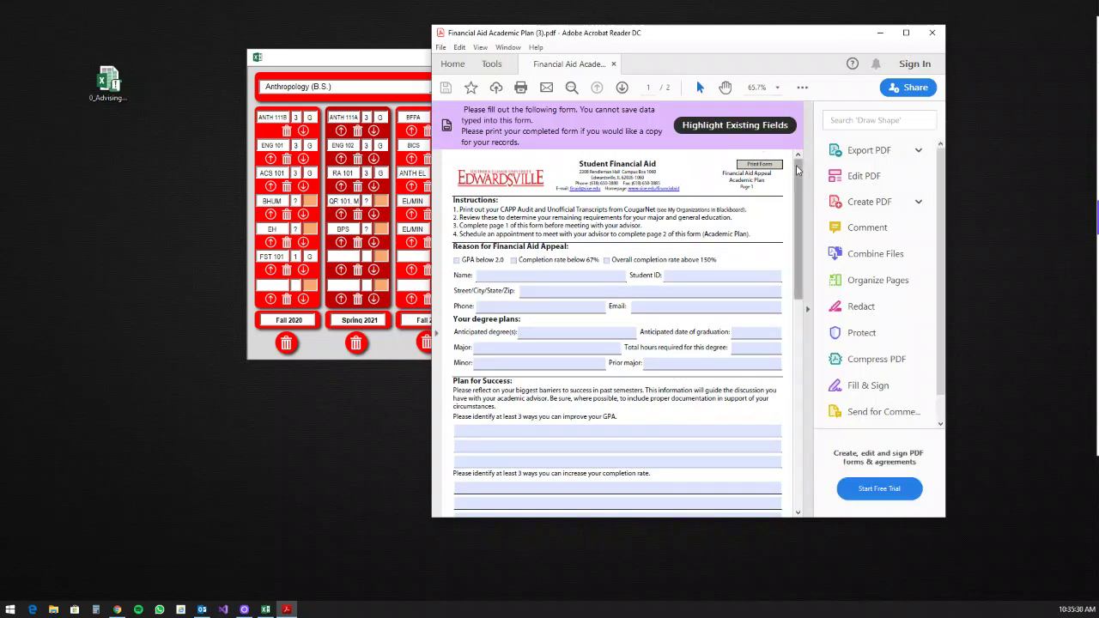
scroll(800, 206, "down", 3)
left_click_drag(800, 206, 809, 347)
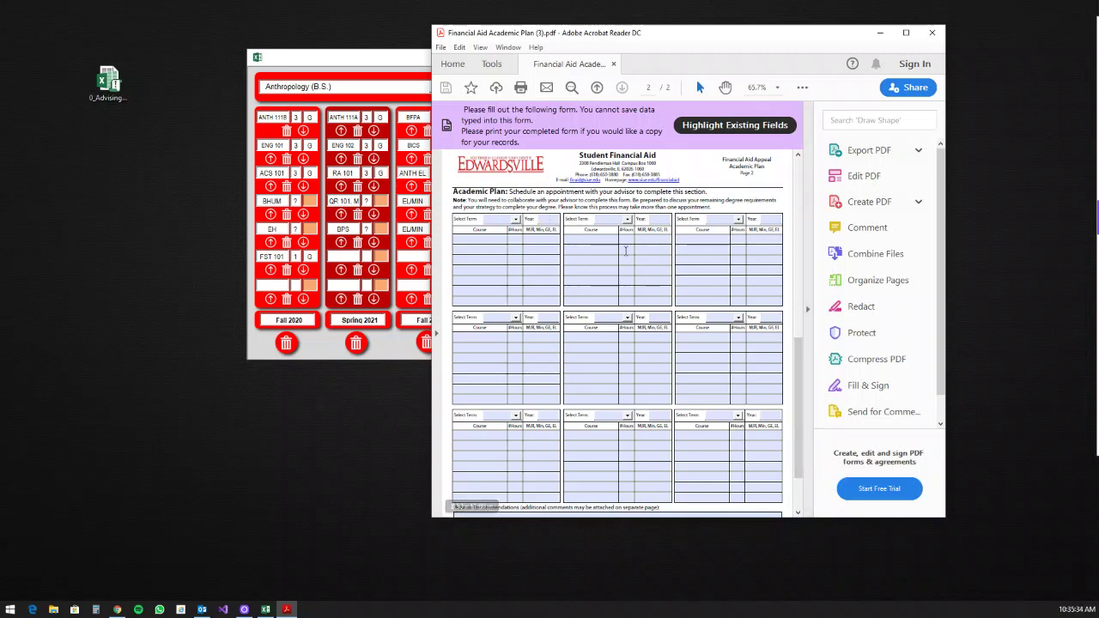
mouse_move(797, 344)
left_mouse_down()
mouse_move(795, 357)
mouse_move(795, 334)
mouse_move(797, 361)
mouse_move(797, 336)
mouse_move(814, 369)
mouse_move(798, 382)
mouse_move(799, 174)
mouse_move(803, 296)
mouse_move(814, 282)
mouse_move(822, 174)
left_mouse_up()
scroll(773, 206, "down", 1)
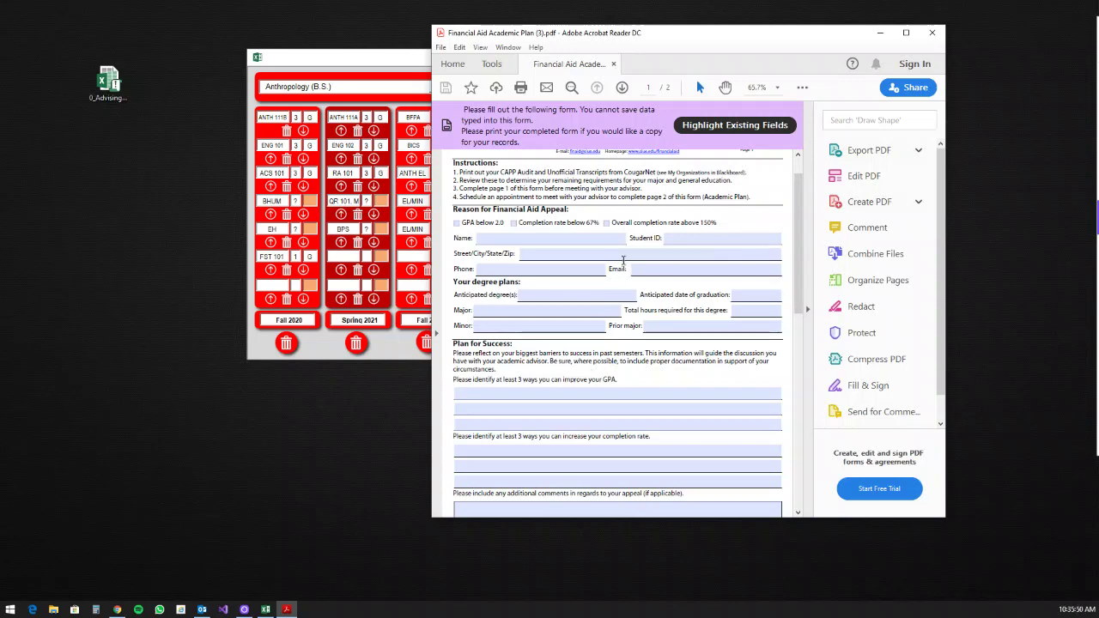
left_click_drag(795, 198, 819, 410)
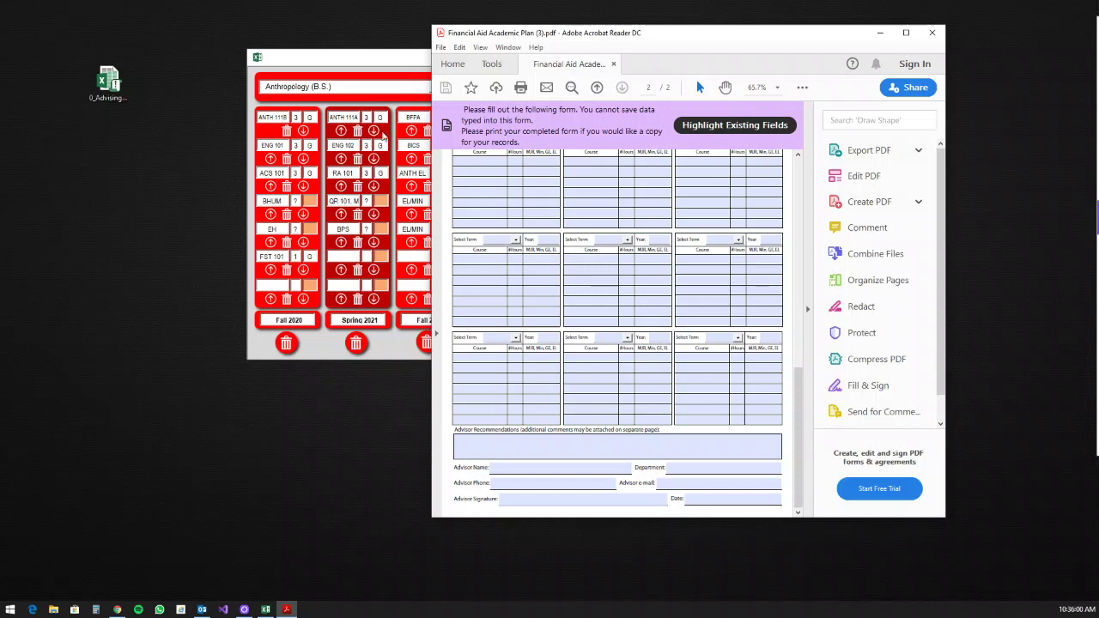
Step: Shift the Advising Toolbox window left and dismiss Acrobat's cannot-save-form warning
left_click(368, 53)
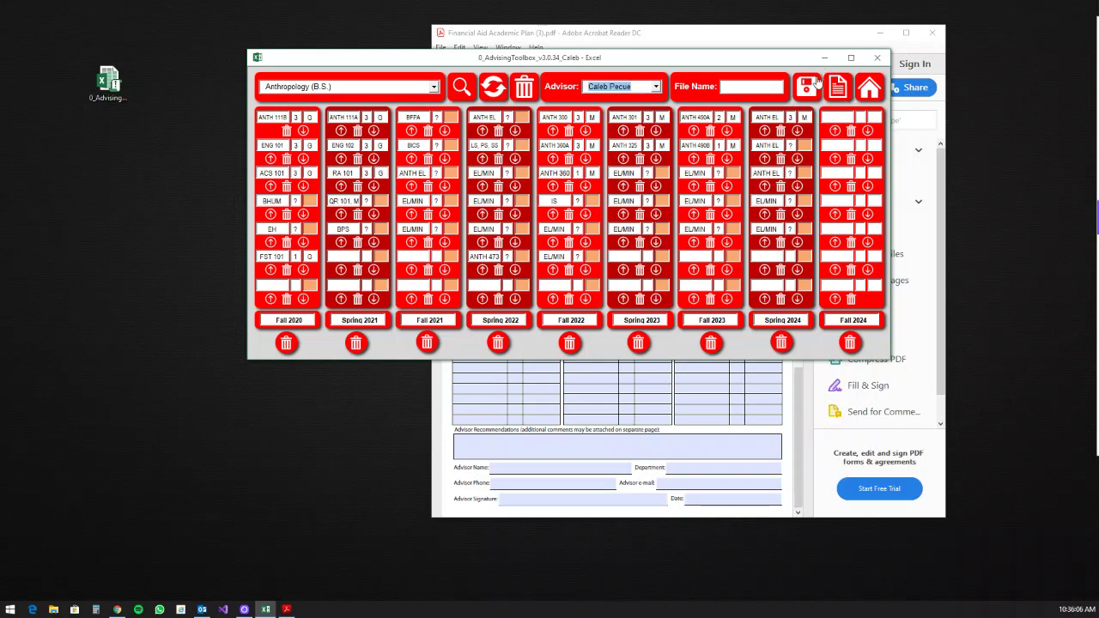
left_click_drag(773, 66, 658, 64)
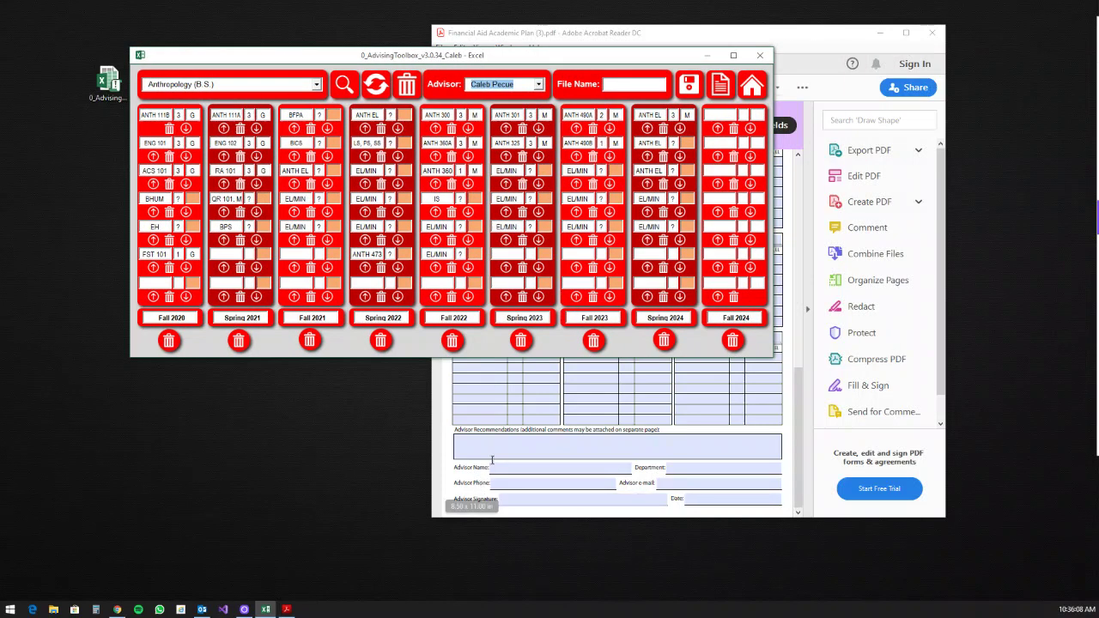
left_click(542, 482)
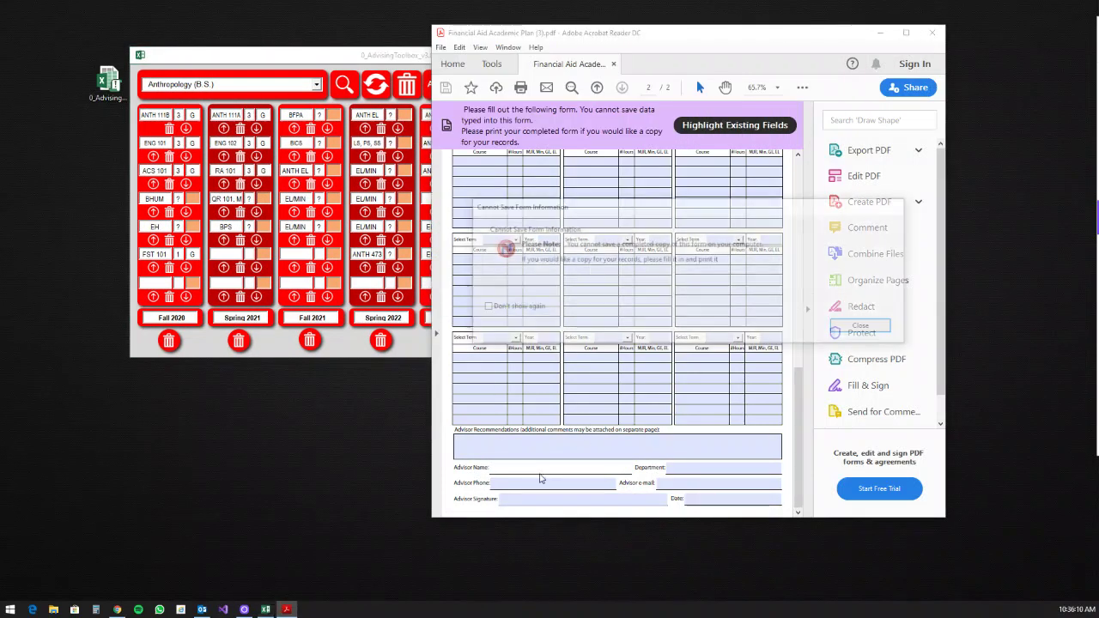
left_click(863, 327)
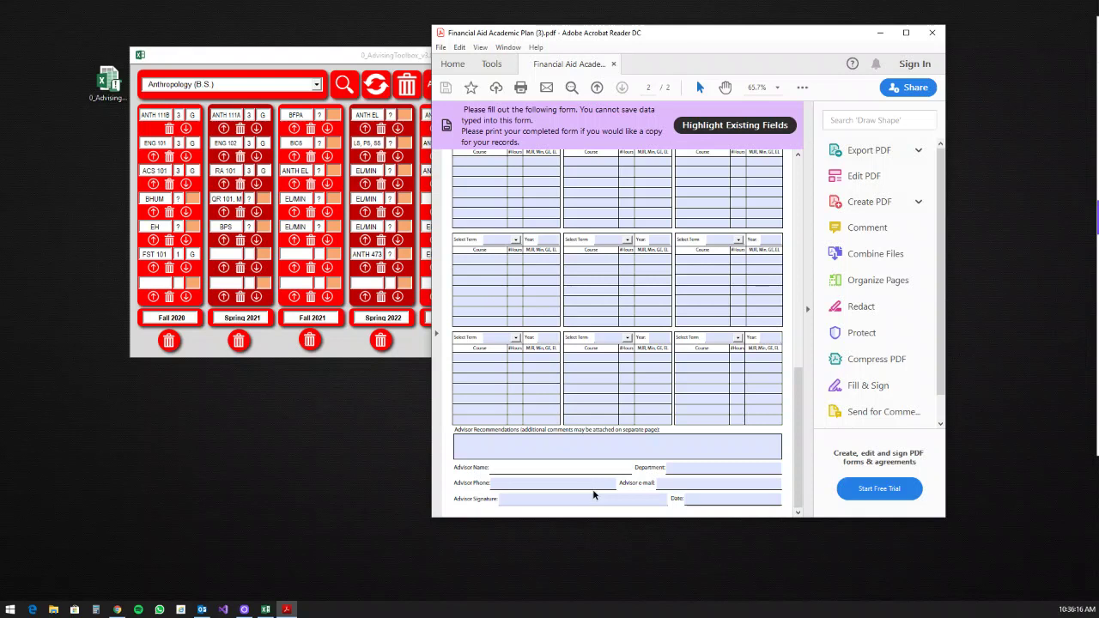
Step: Try the Advisor e-mail and Signature fields, then return to the Advising Toolbox workbook
left_click(669, 486)
left_click(558, 498)
left_click(404, 62)
Step: Enter TestPDF as the file name, check the form's Advisor Recommendations field, and return to the planner
left_click(614, 83)
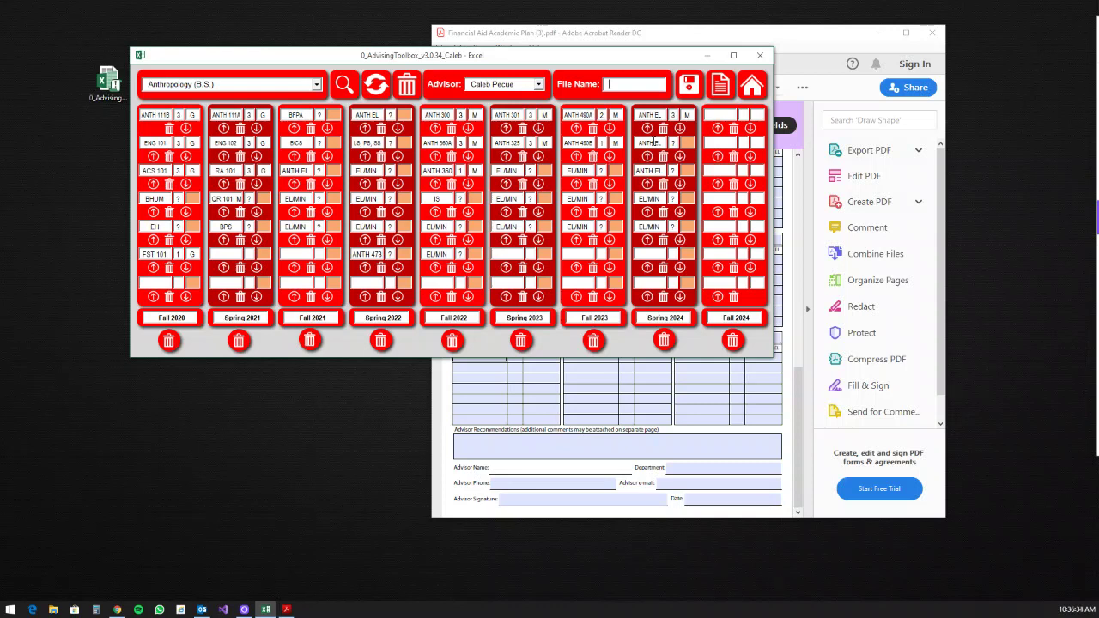
type("TestPDF")
left_click(688, 89)
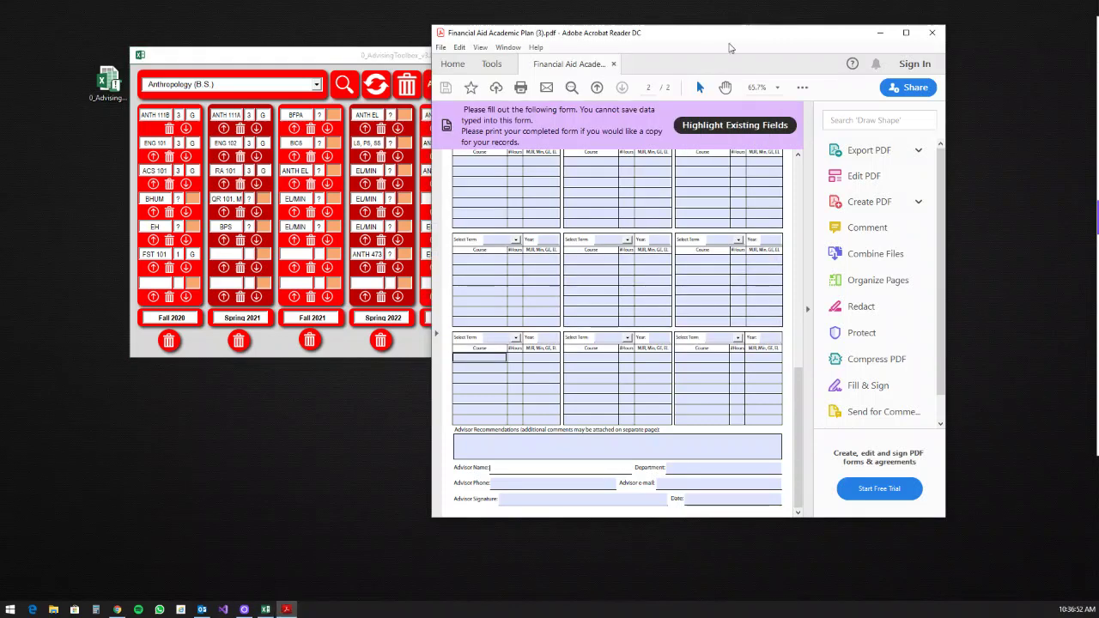
left_click(477, 443)
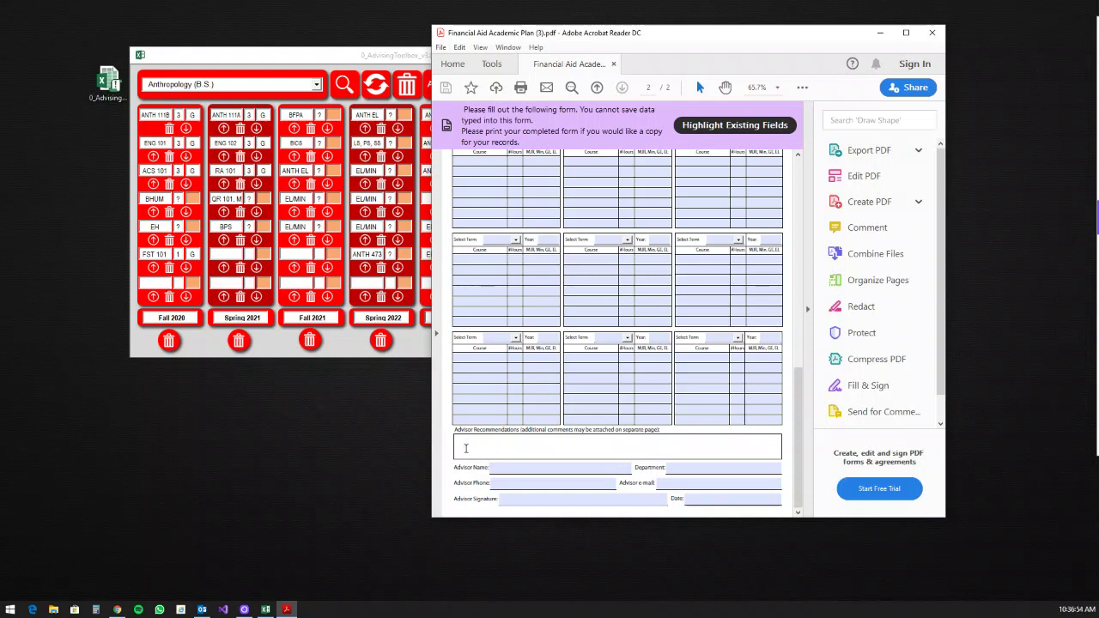
left_click(401, 61)
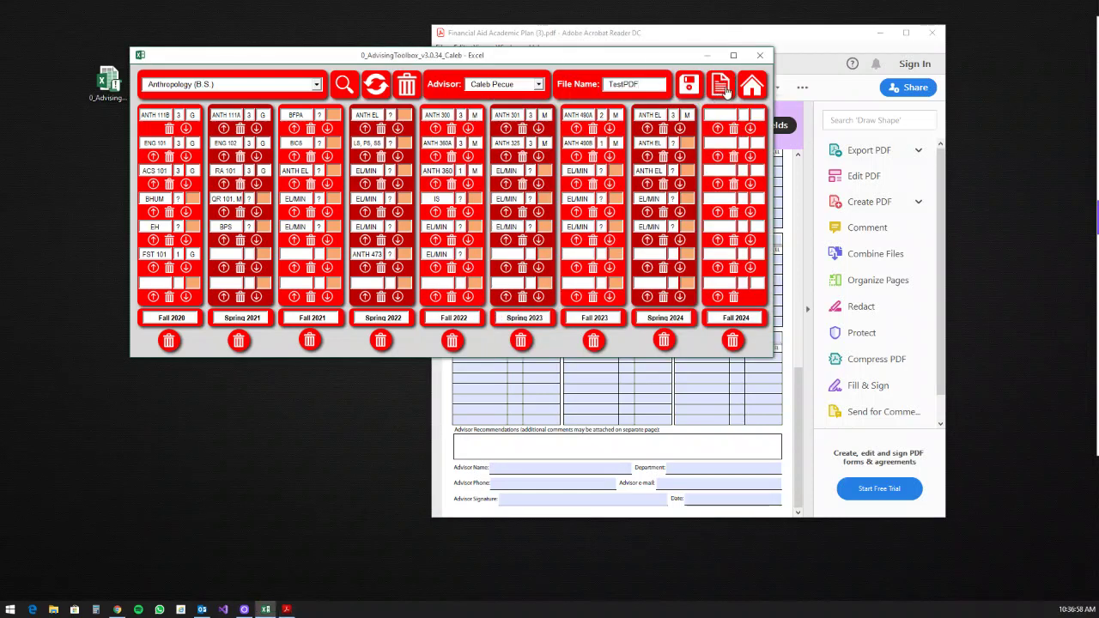
Step: Add a period after 'successfully' in the advisor recommendations disclaimer, then start the financial aid appeal export
left_click(721, 86)
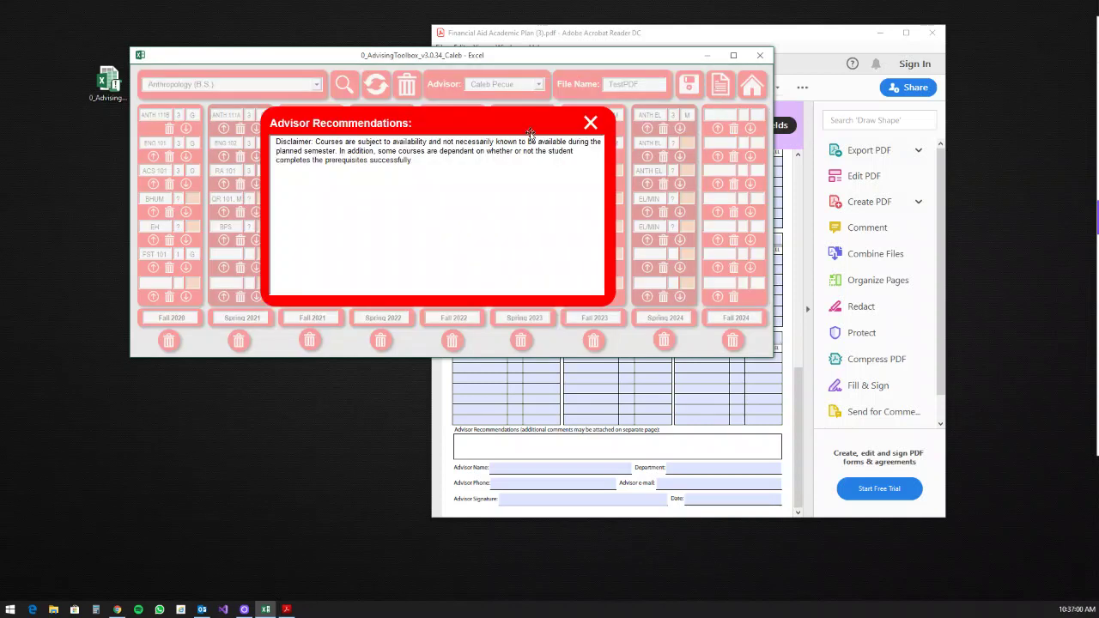
type(".")
key("ctrl+shift+Left")
key("shift+Up")
key("shift+Up")
key("shift+Home")
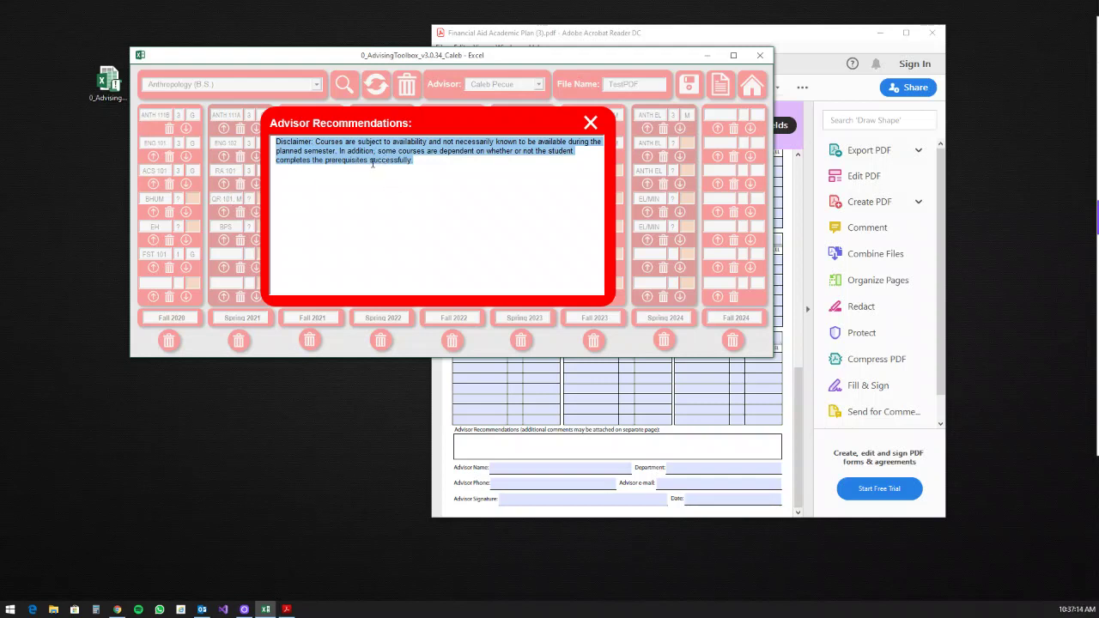
left_click(590, 123)
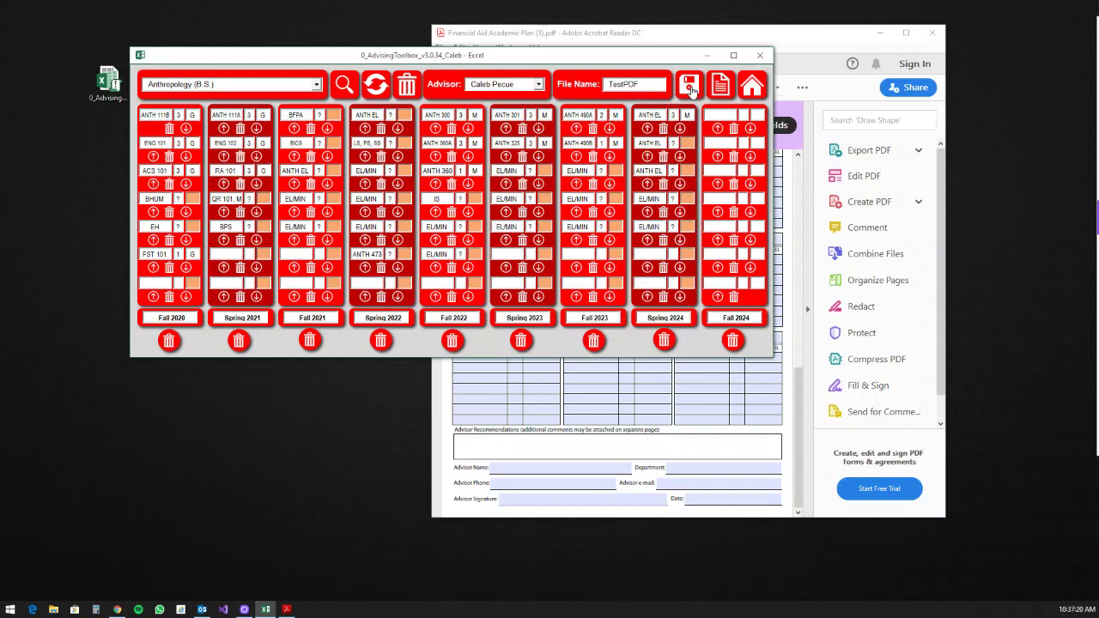
left_click(690, 85)
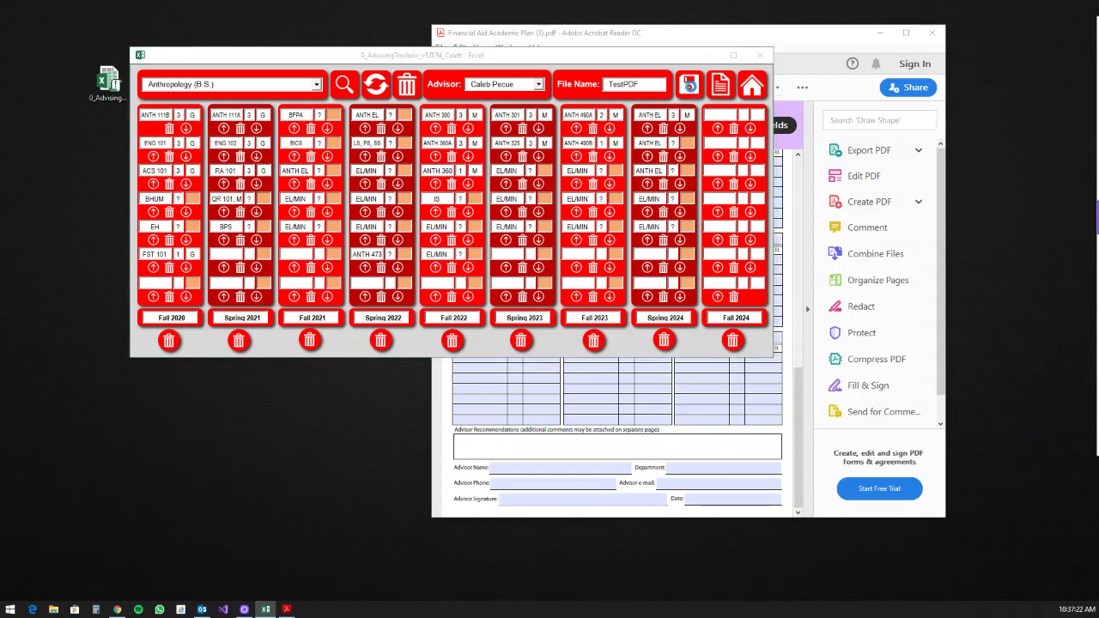
left_click_drag(266, 80, 397, 100)
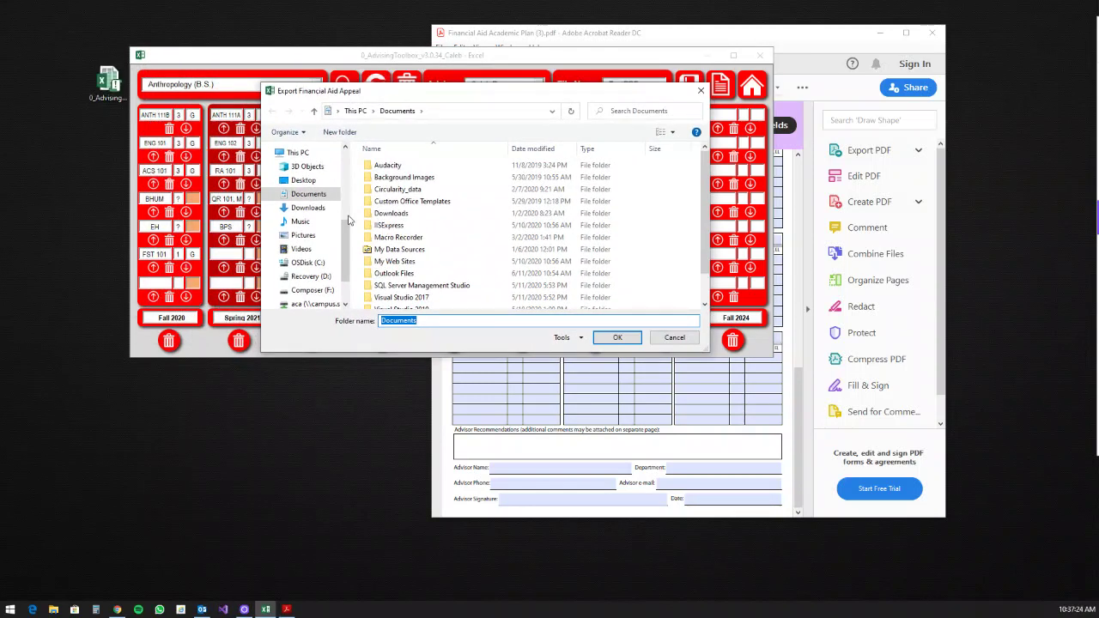
Step: Save the financial aid appeal export as TestPDF.pdf on the Desktop
left_click(303, 181)
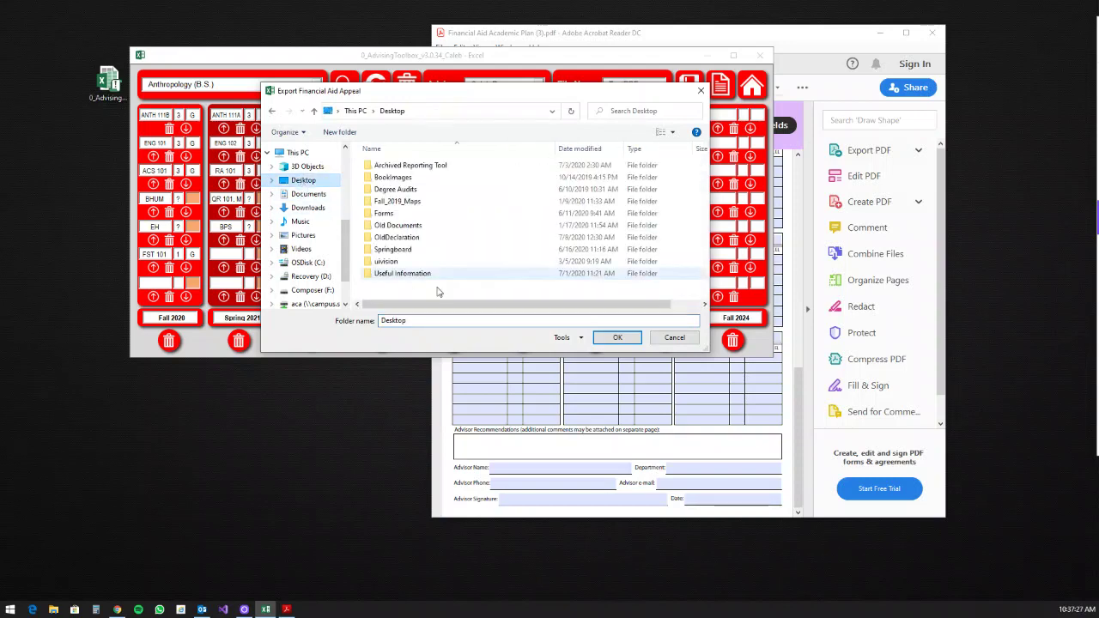
left_click(615, 337)
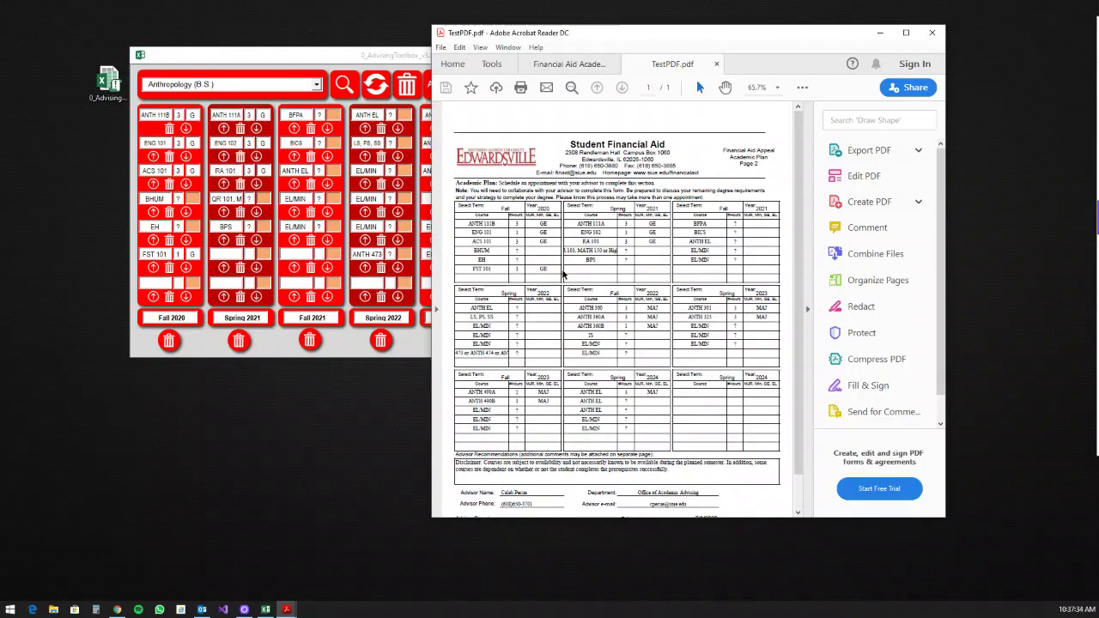
Step: Maximize Acrobat and zoom the TestPDF academic plan out to 125%
left_click(909, 34)
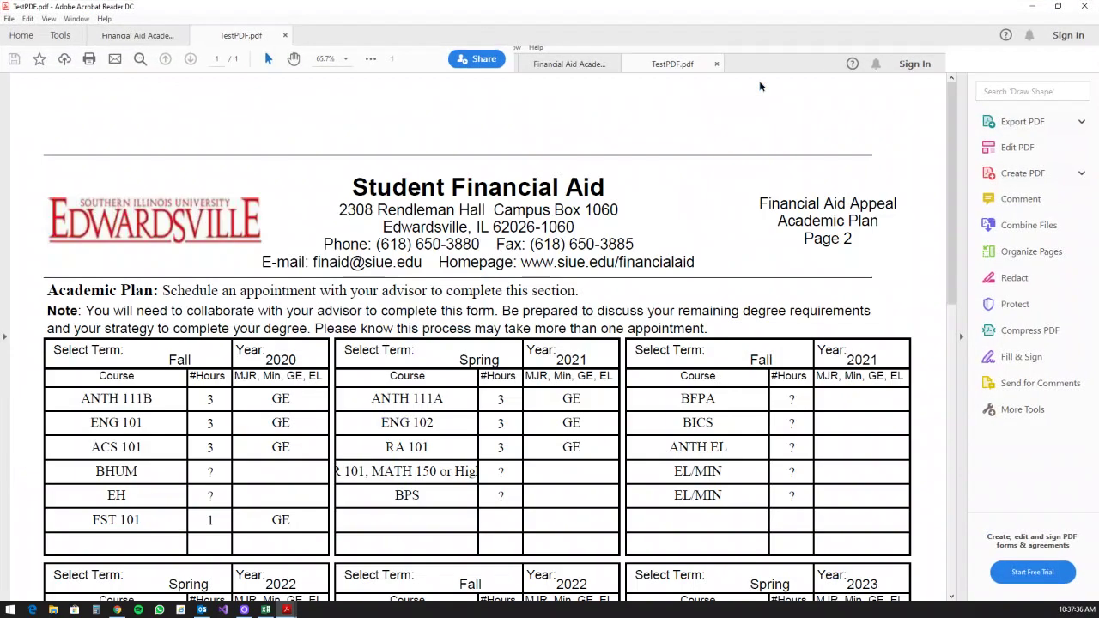
scroll(527, 166, "down", 1)
scroll(526, 166, "up", 1)
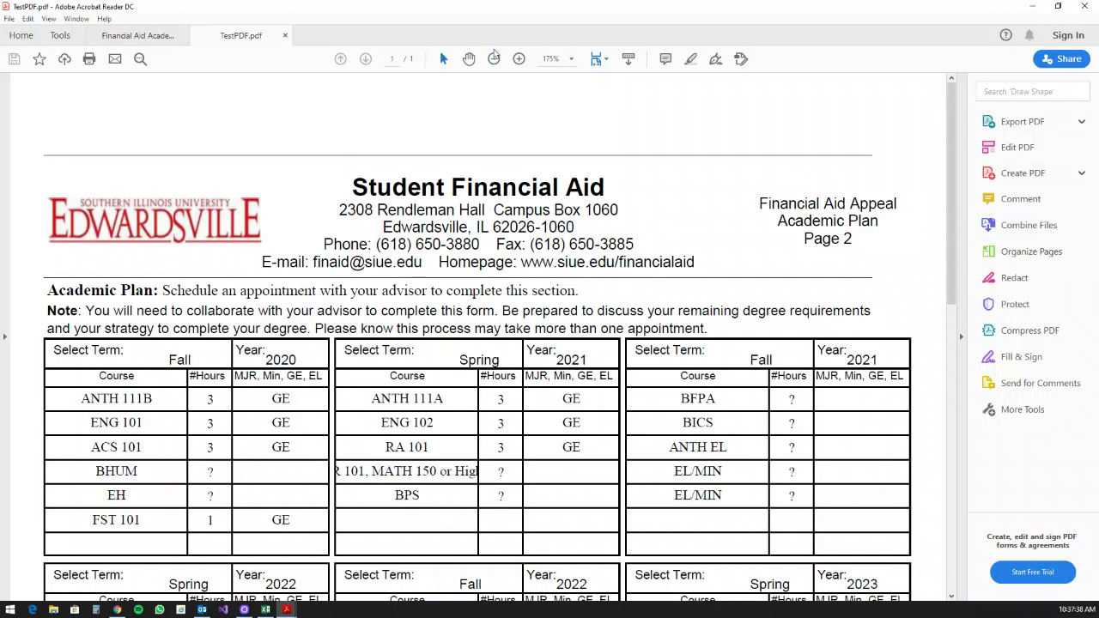
left_click(494, 58)
left_click(494, 59)
scroll(516, 186, "down", 1)
scroll(516, 186, "down", 1)
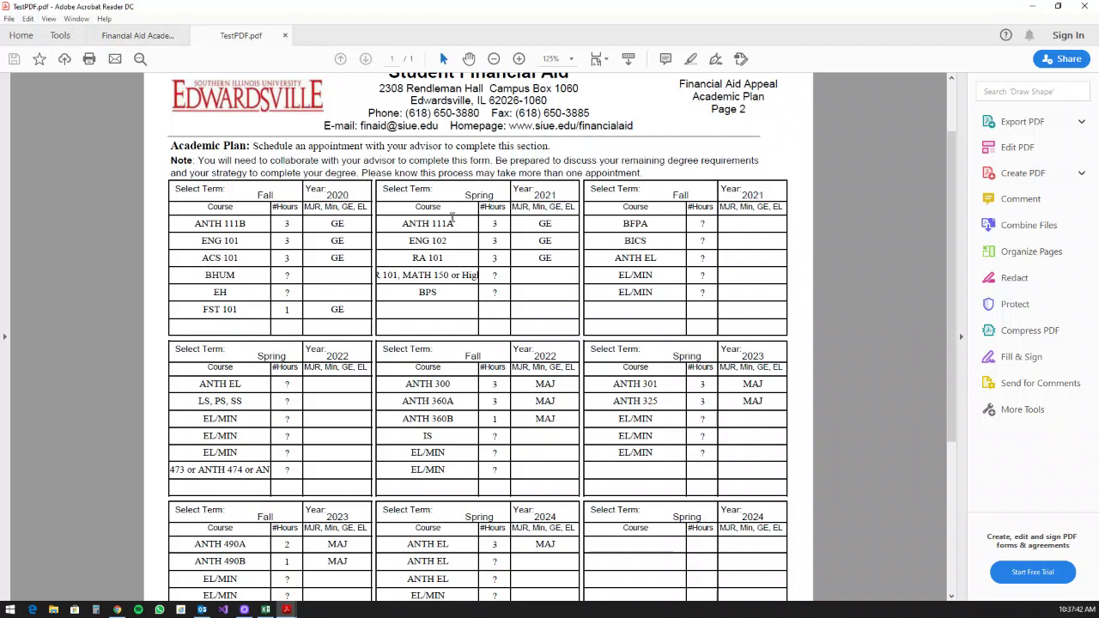
Step: Inspect the ANTH 111A and BHUM course fields, then close Acrobat
left_click(457, 223)
scroll(724, 378, "down", 2)
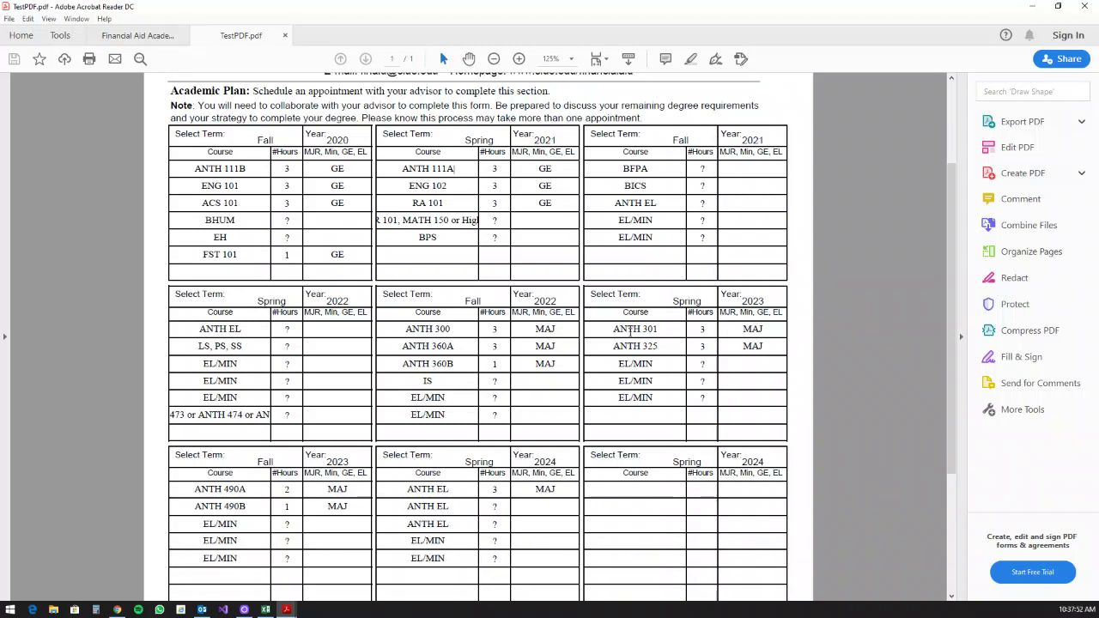
scroll(634, 352, "down", 1)
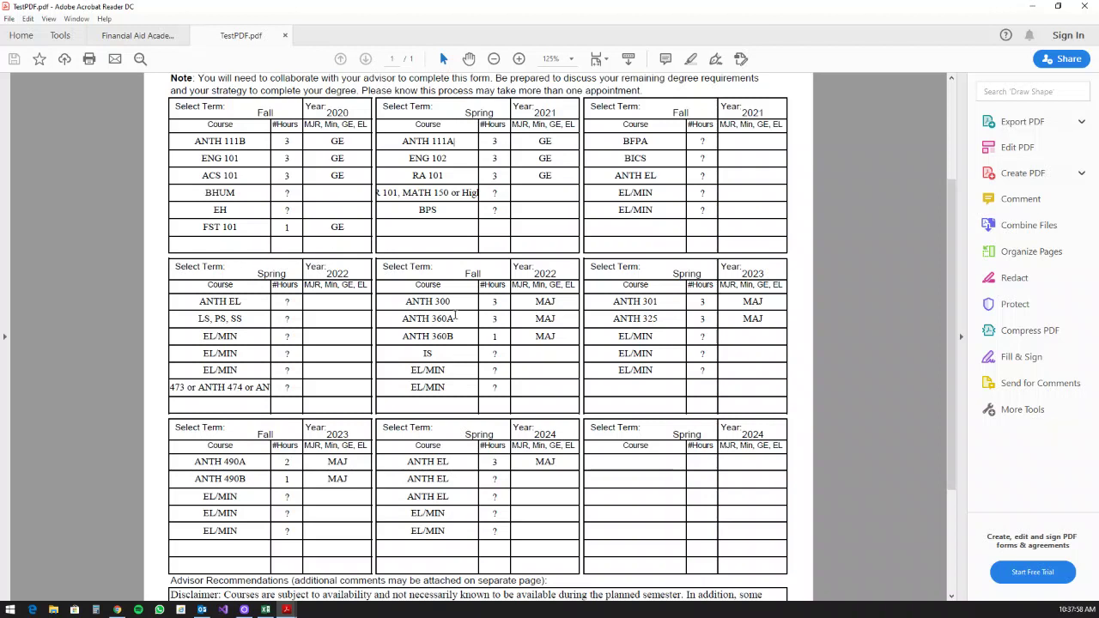
scroll(438, 319, "down", 2)
scroll(457, 333, "up", 3)
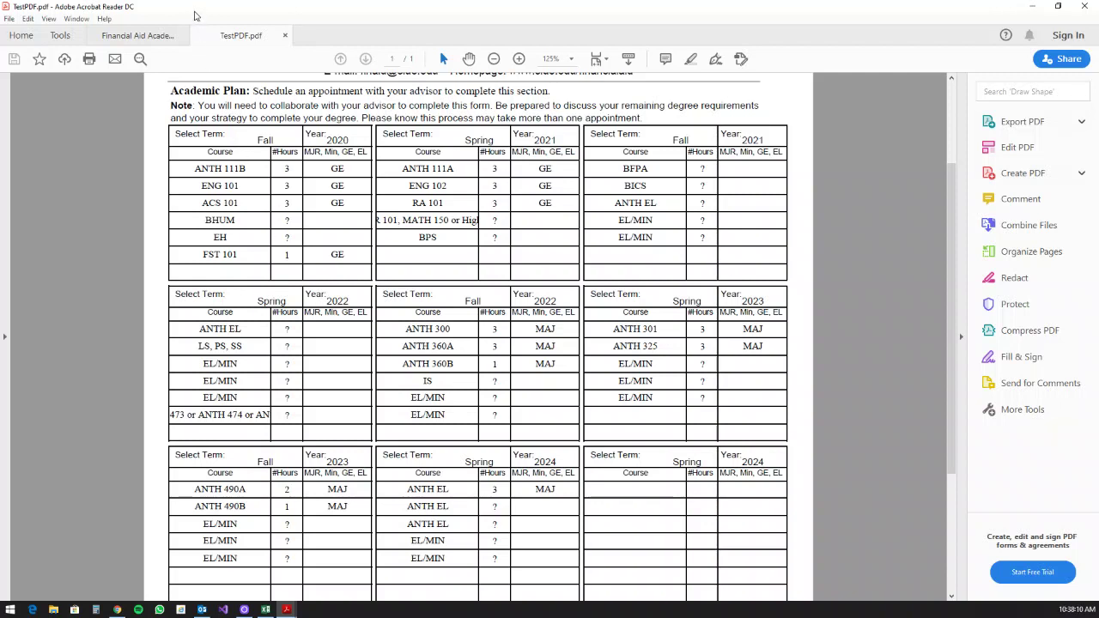
left_click(293, 222)
left_click(1084, 10)
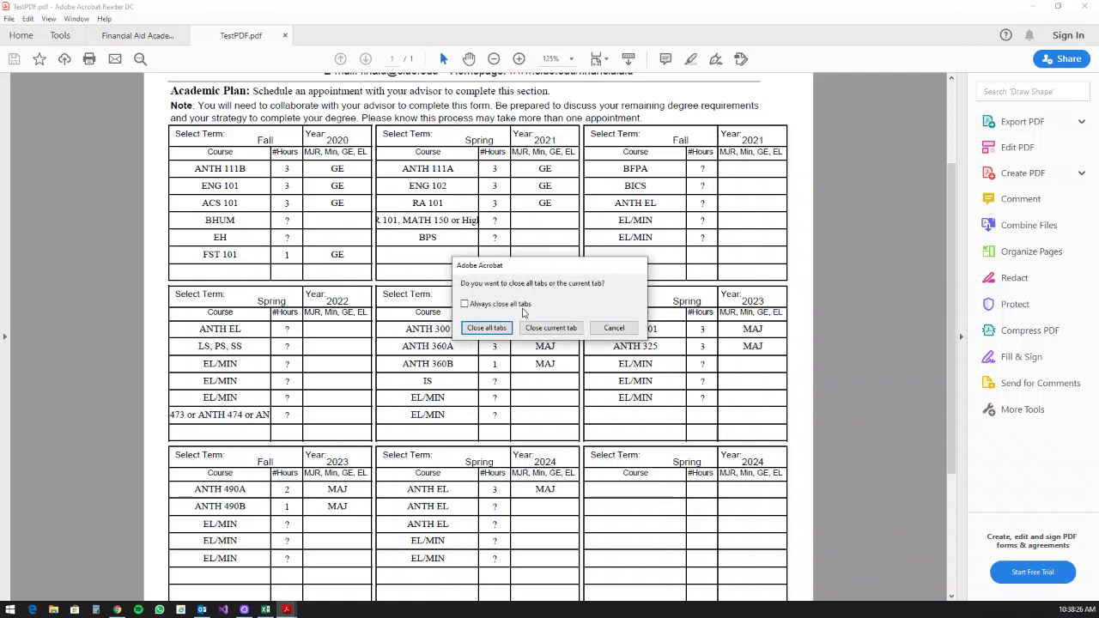
Step: Close all Acrobat tabs, then replace Fall 2020's BHUM and EH with ENG 111 and PBHE 111
left_click(487, 328)
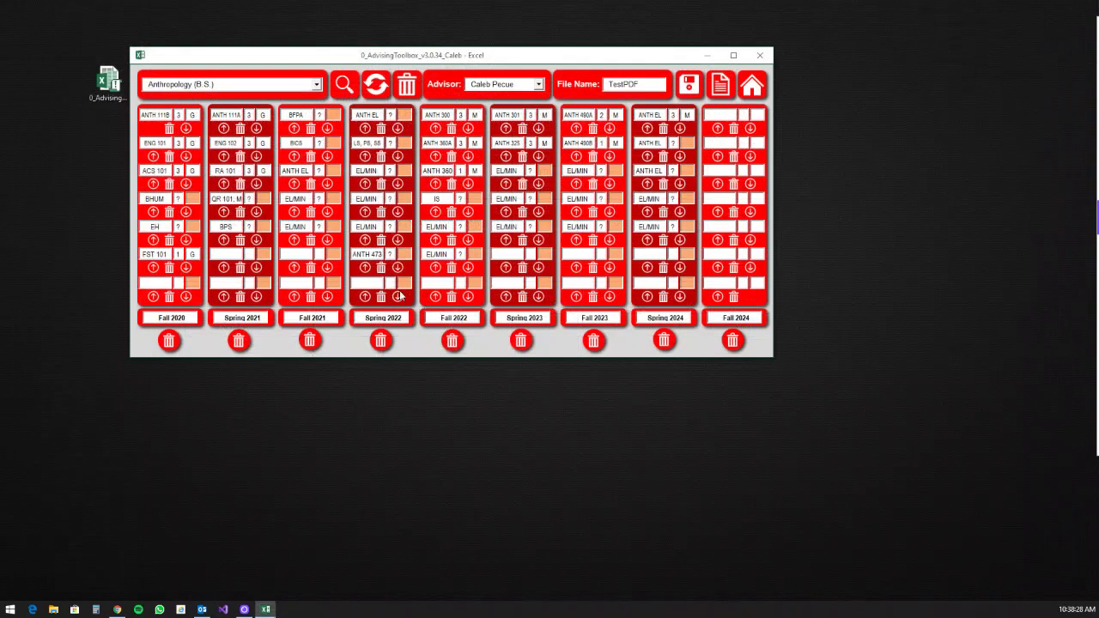
double_click(169, 198)
type("ENG 111")
left_click(373, 91)
double_click(156, 225)
type("PBHE 111")
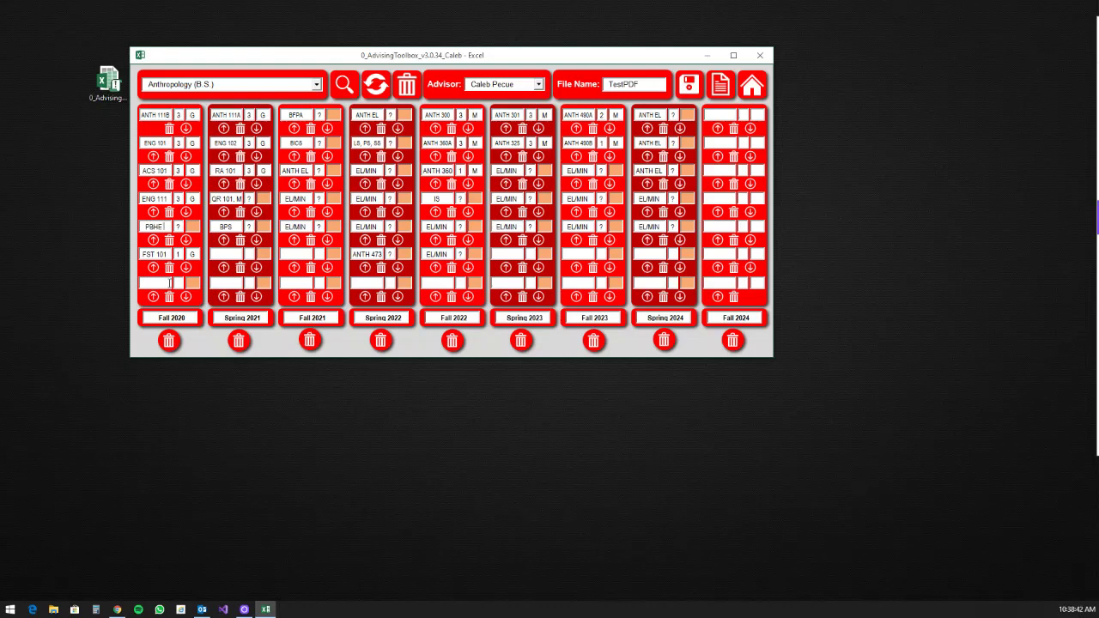
left_click(385, 91)
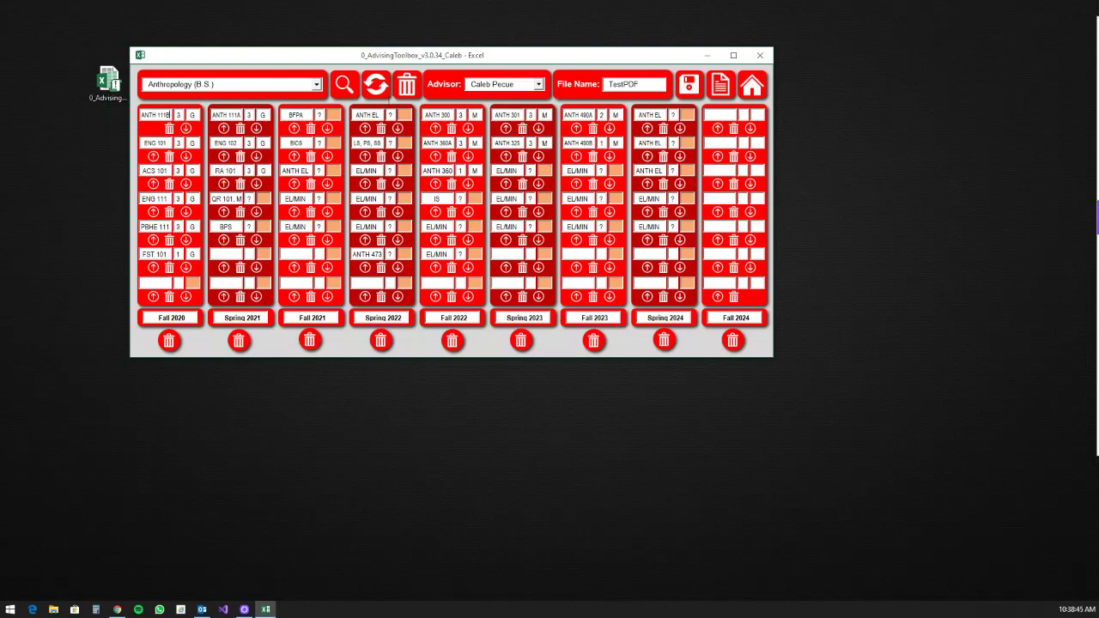
Step: Re-export the updated Anthropology plan to the Desktop as TestPDF
left_click(691, 87)
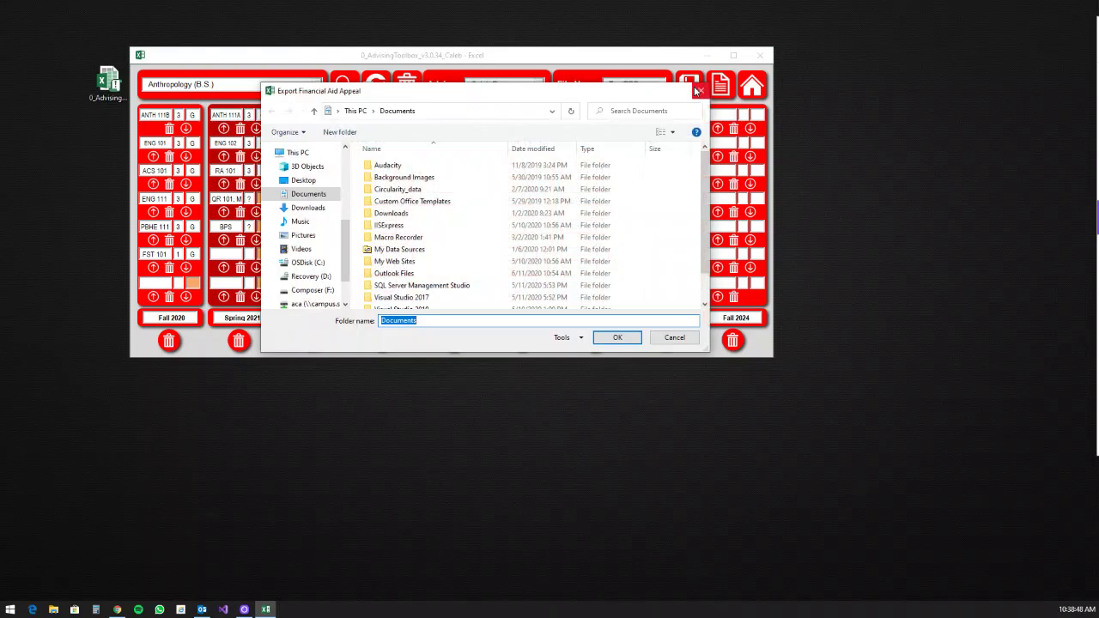
left_click(301, 183)
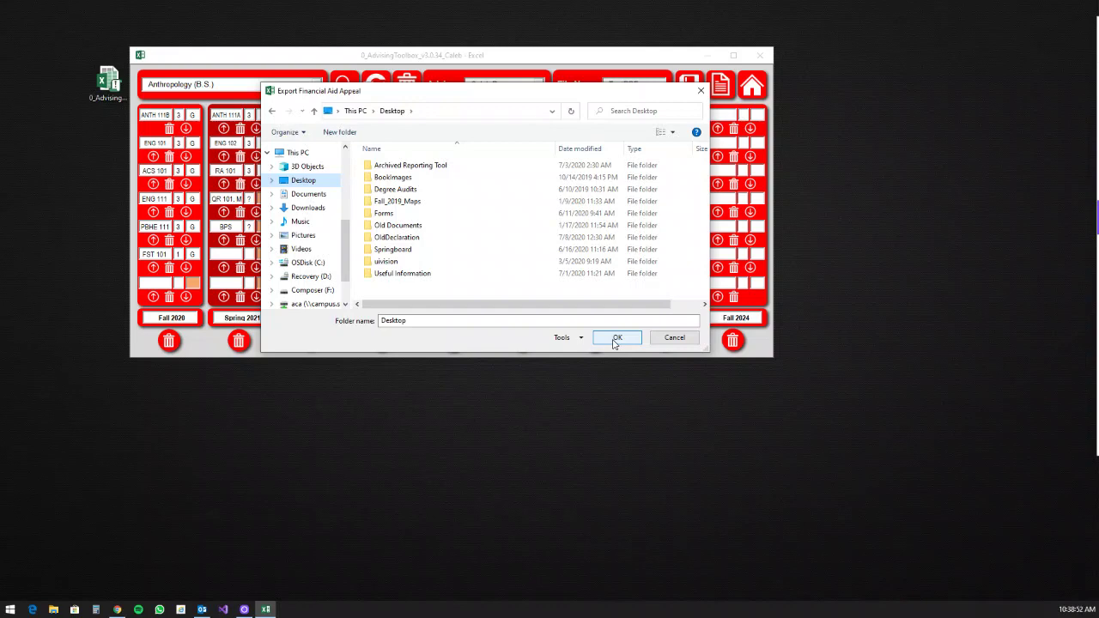
left_click(616, 340)
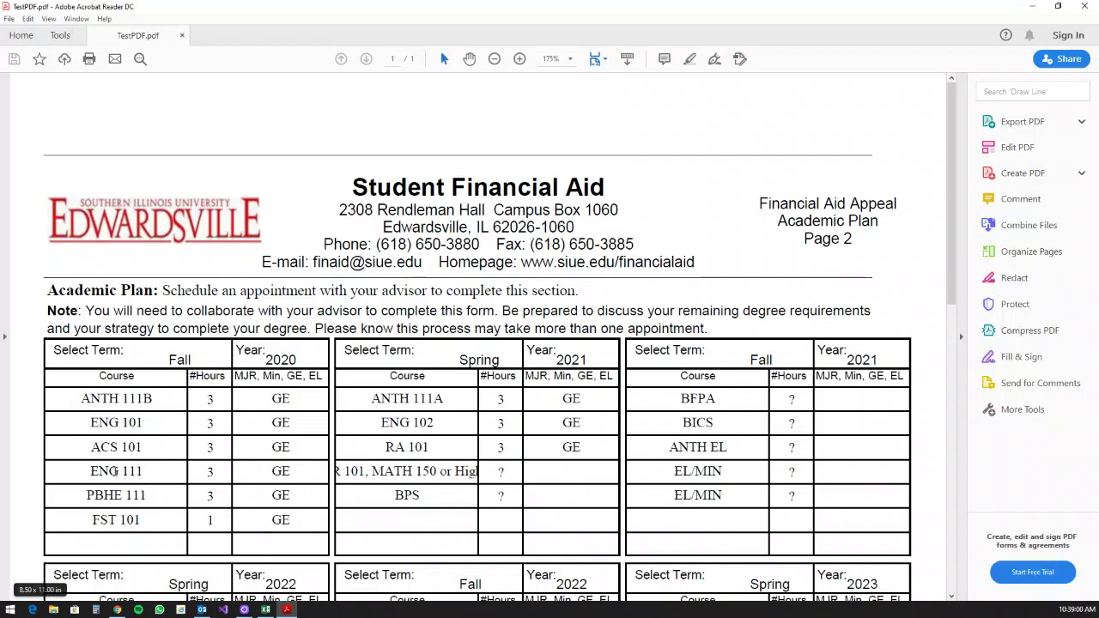
Step: Check that Fall 2020 lists ENG 111 and PBHE 111, 3 hours each, on the Academic Plan page
double_click(213, 471)
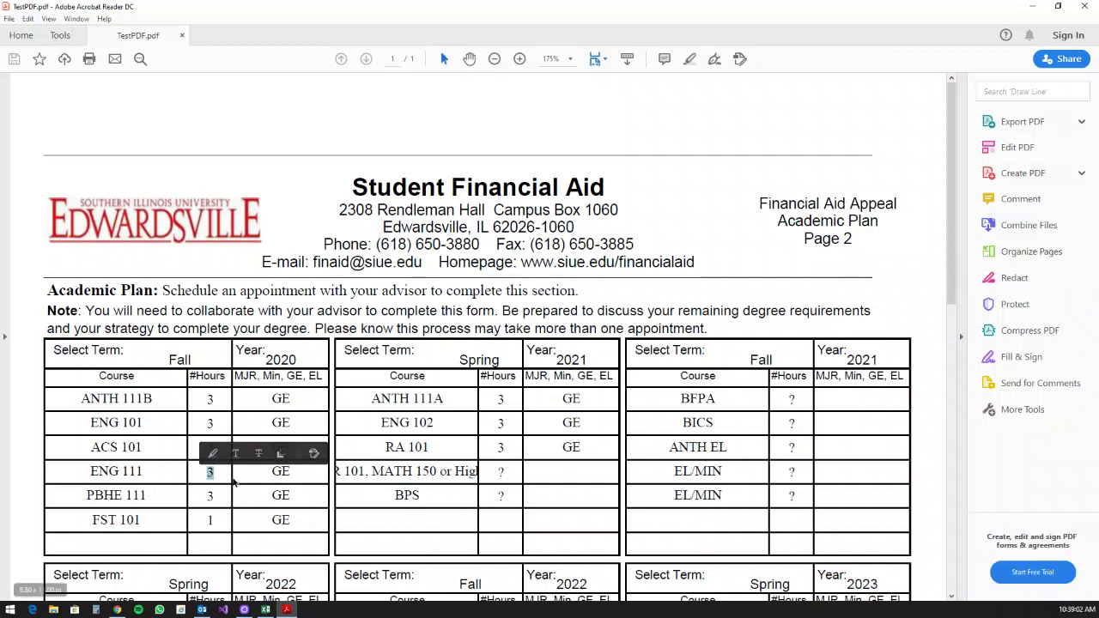
double_click(283, 473)
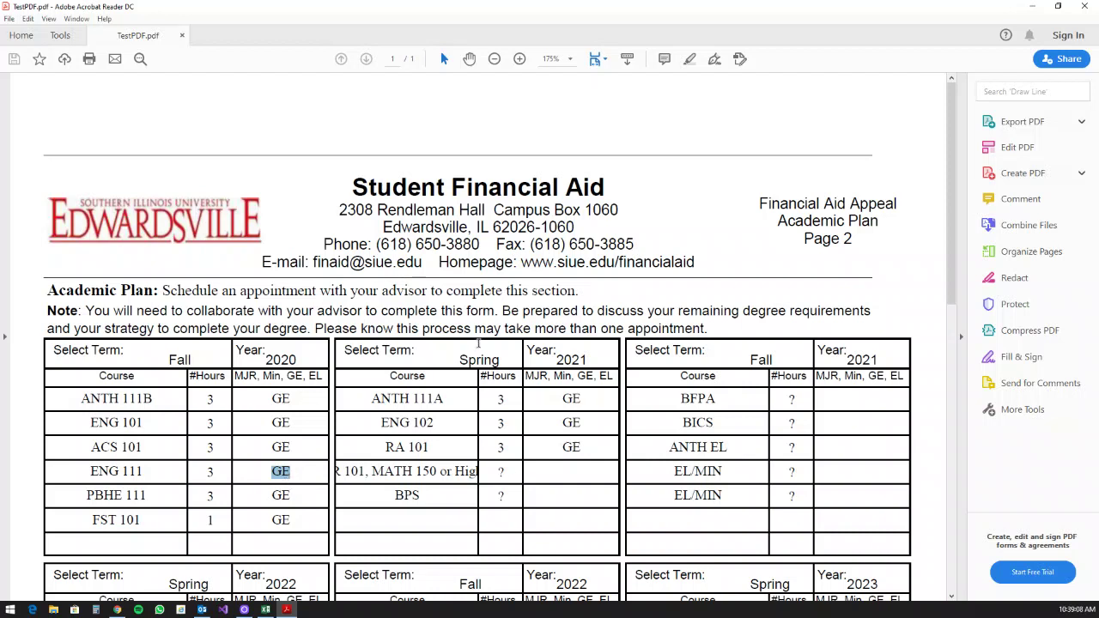
scroll(520, 344, "down", 2)
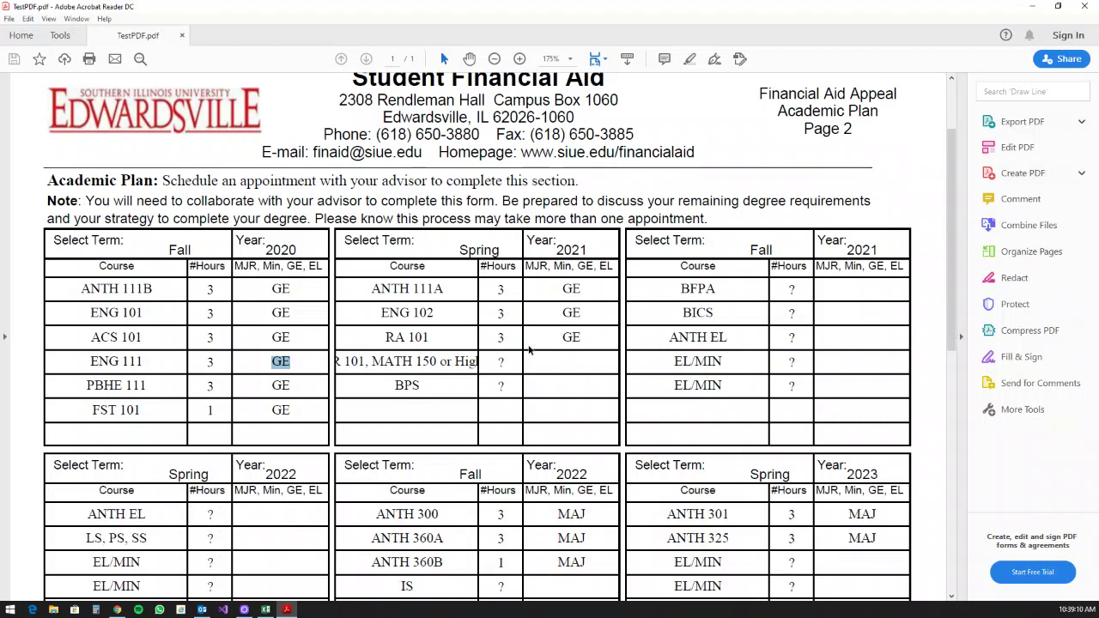
Step: Close Acrobat, keep Anthropology (B.S.) as the program, and return to the Home dashboard
left_click(1080, 6)
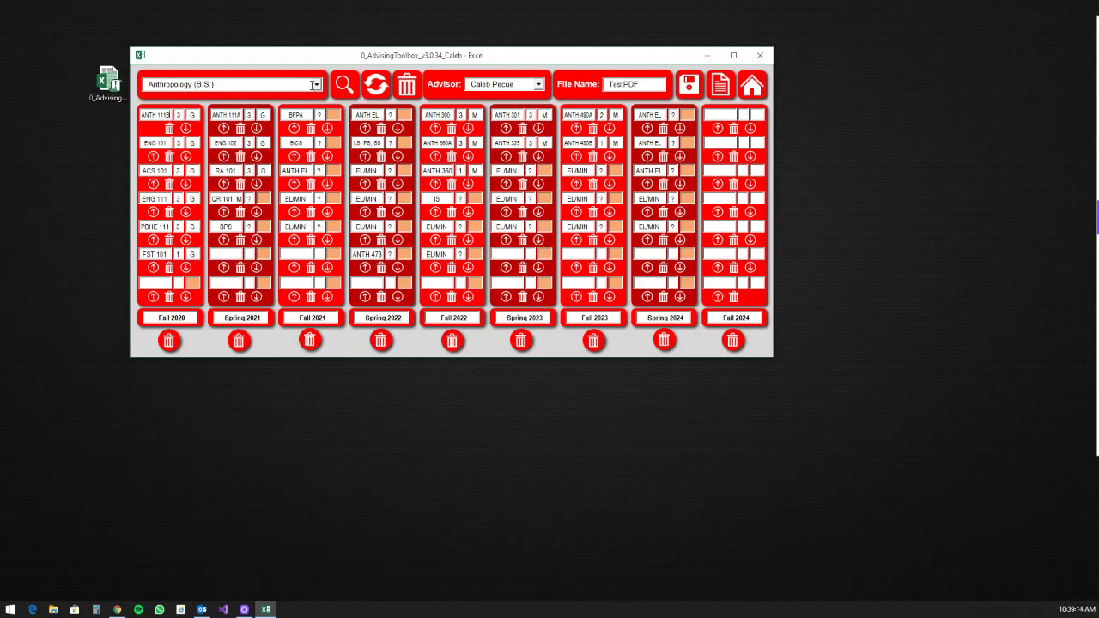
left_click(316, 84)
left_click_drag(316, 99, 313, 144)
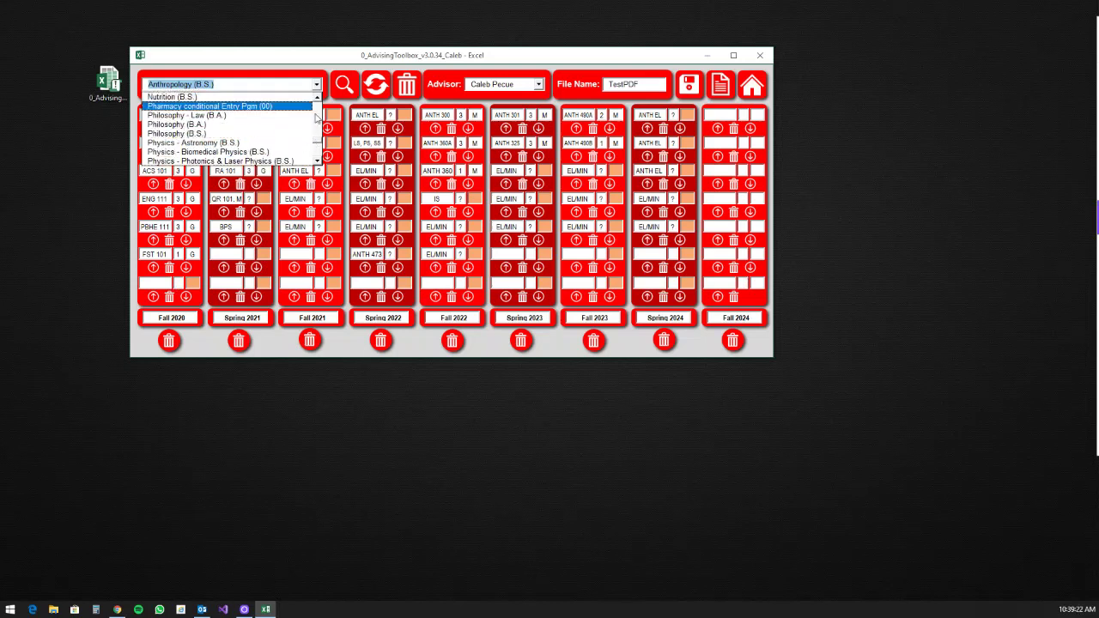
left_click_drag(316, 144, 314, 98)
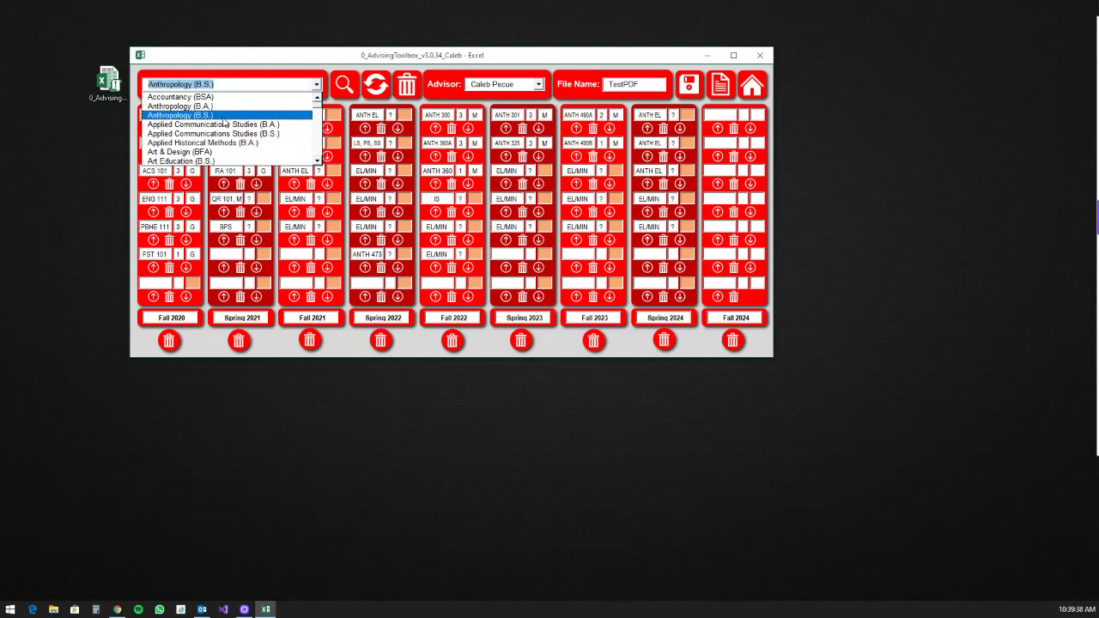
left_click(352, 206)
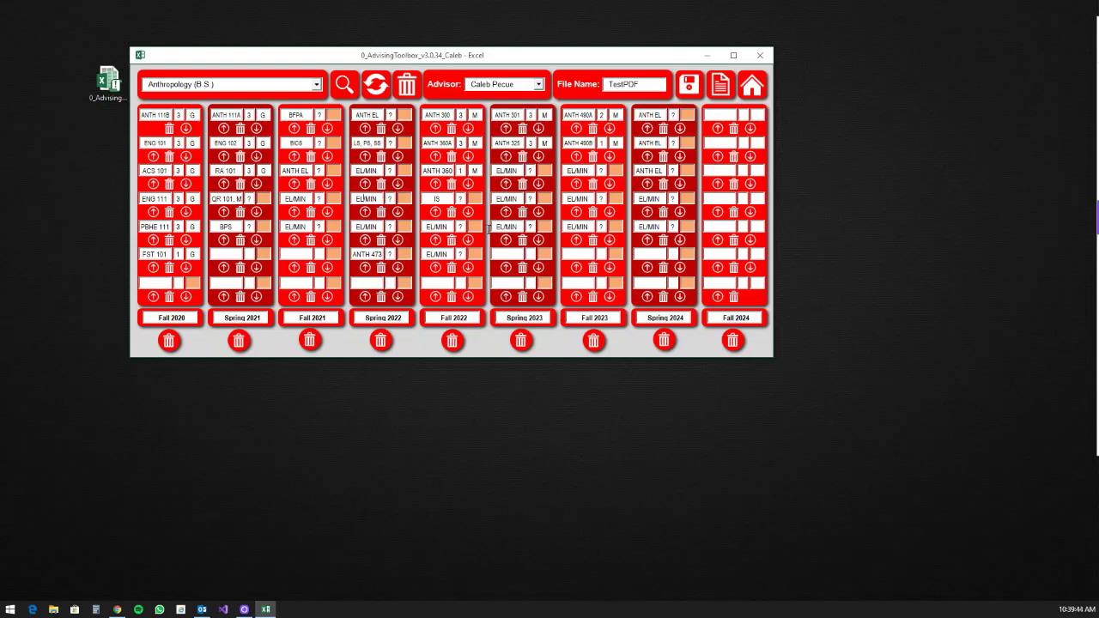
left_click(752, 85)
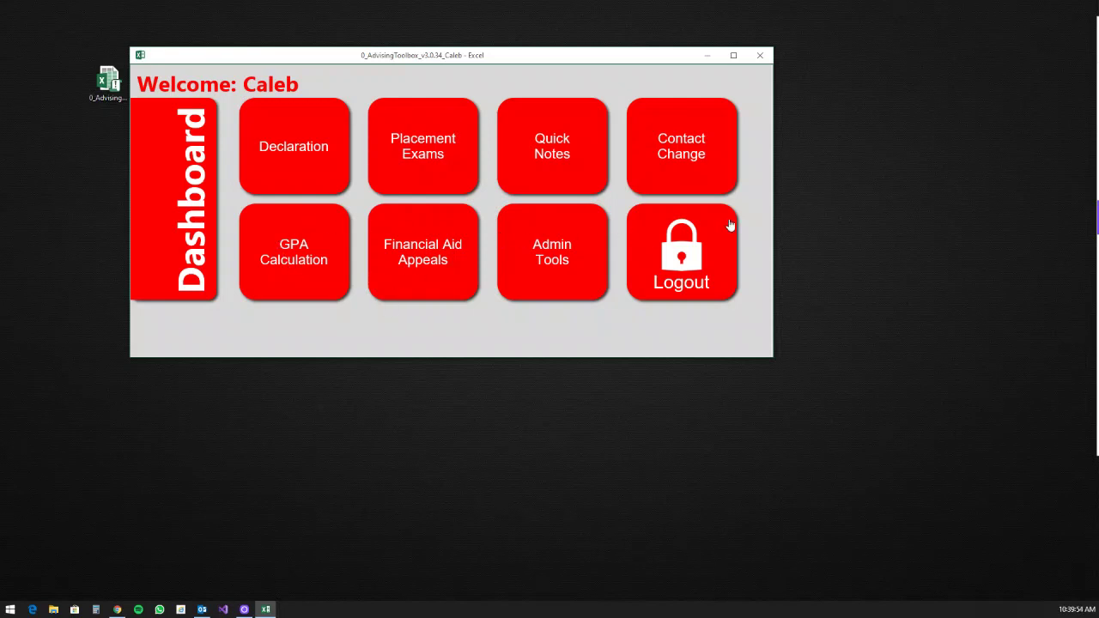
left_click(695, 171)
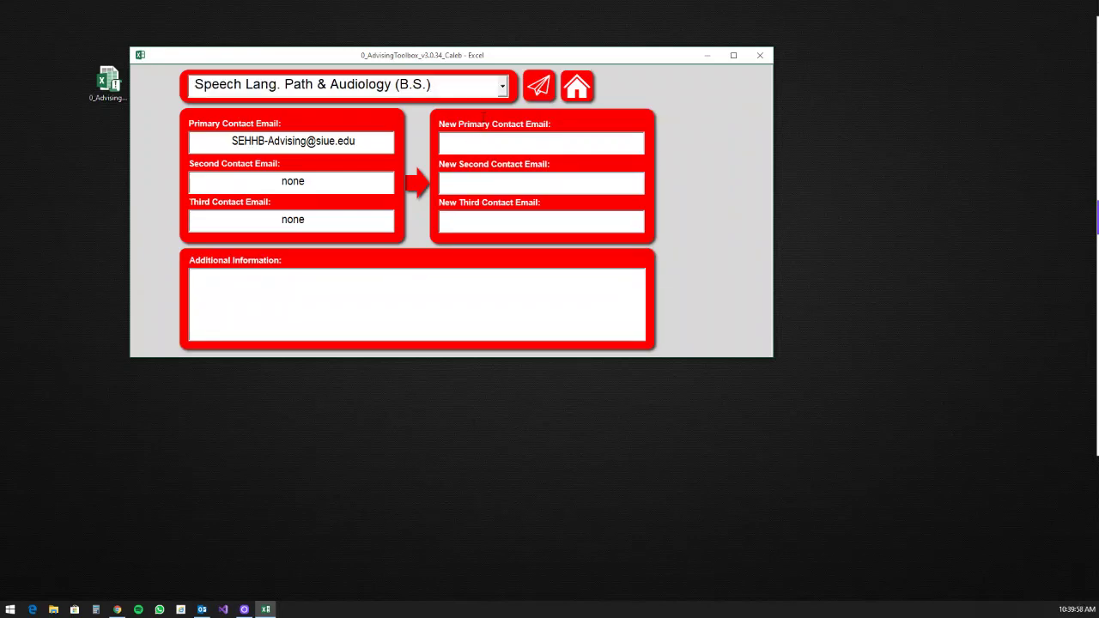
left_click(503, 86)
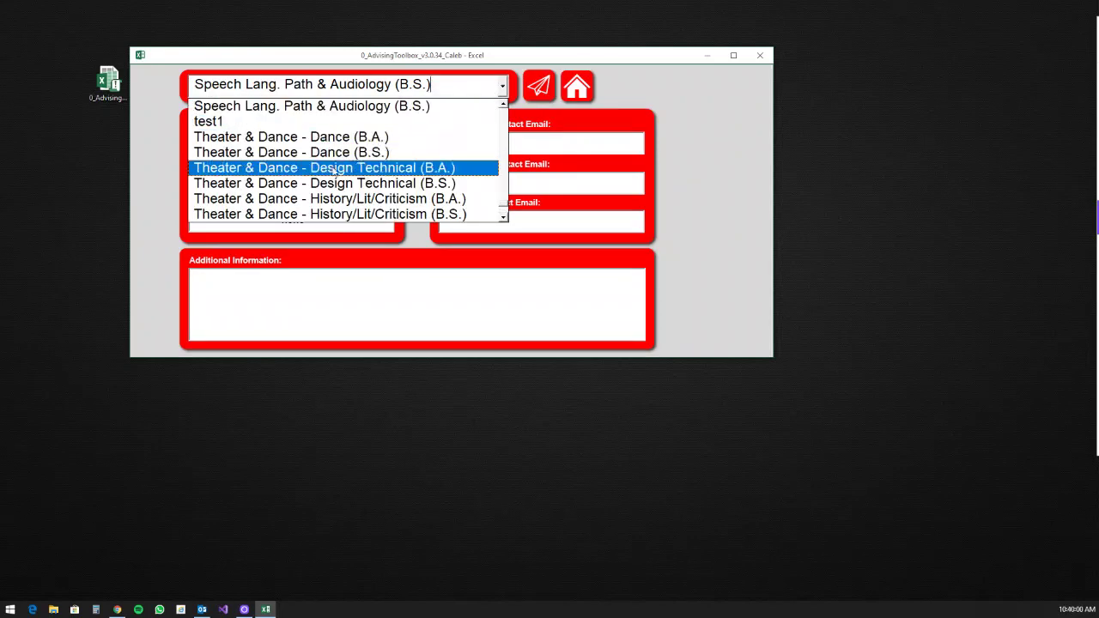
left_click_drag(503, 214, 498, 105)
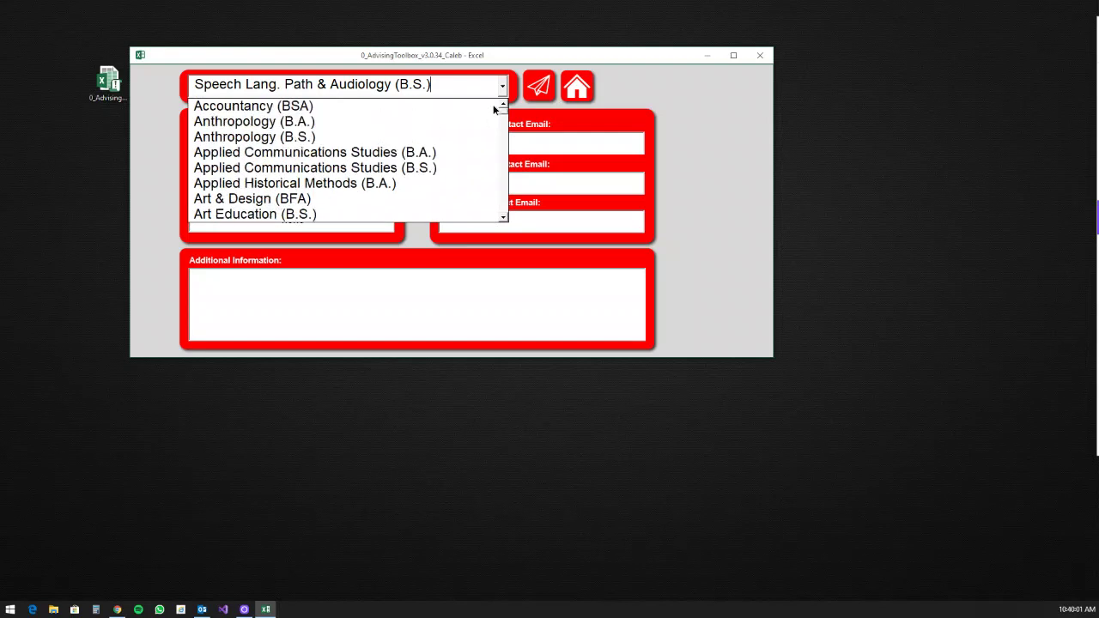
left_click(341, 138)
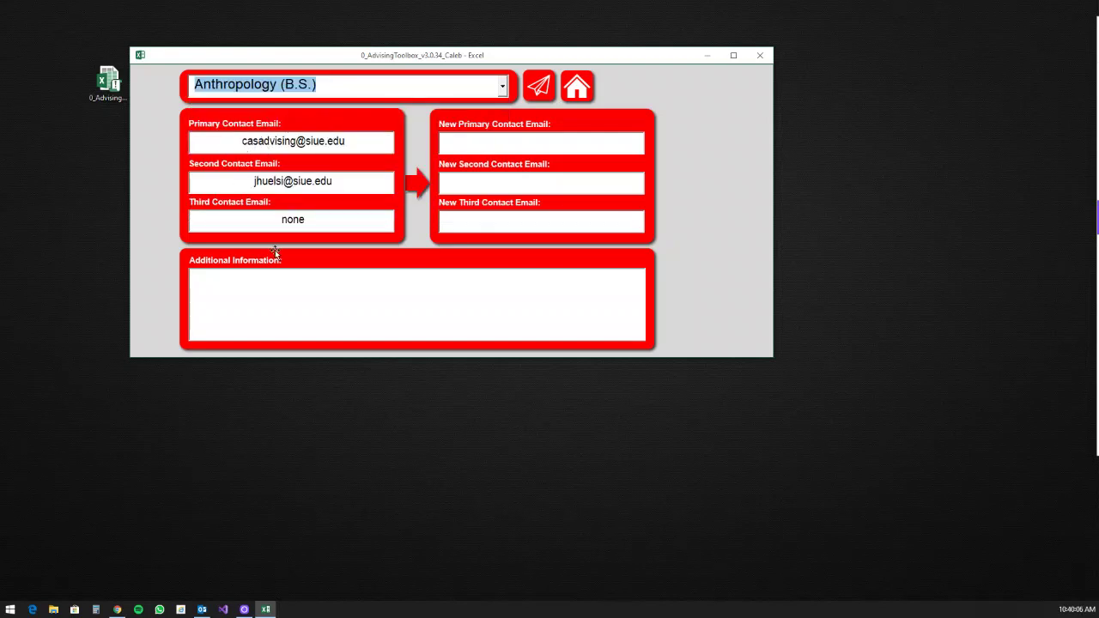
left_click(538, 144)
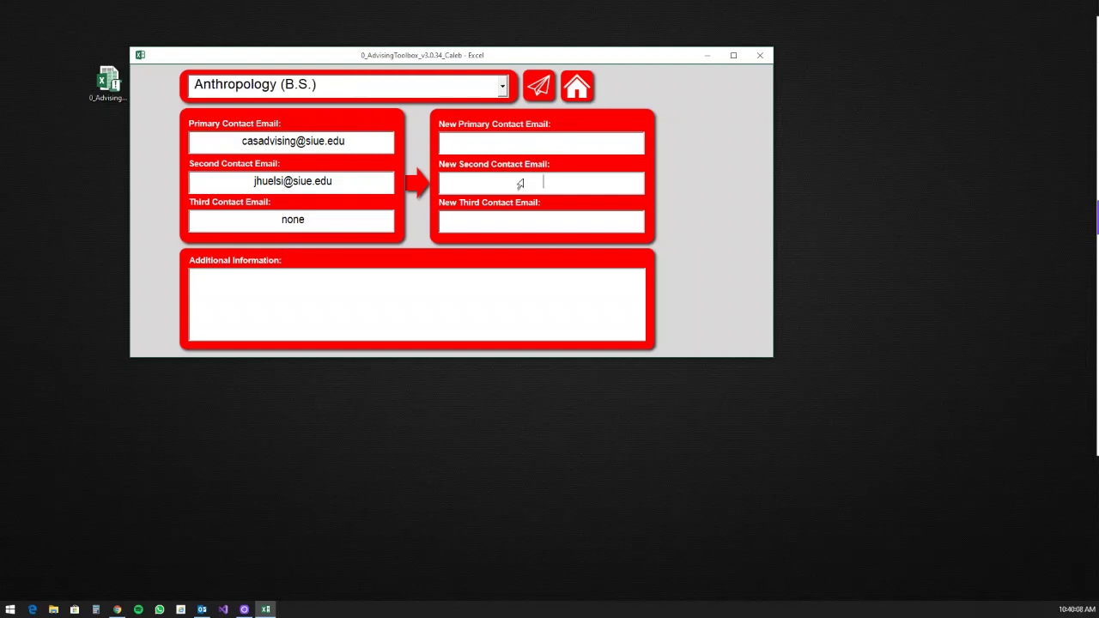
left_click(530, 222)
left_click(366, 285)
left_click(538, 83)
left_click(488, 221)
left_click(576, 88)
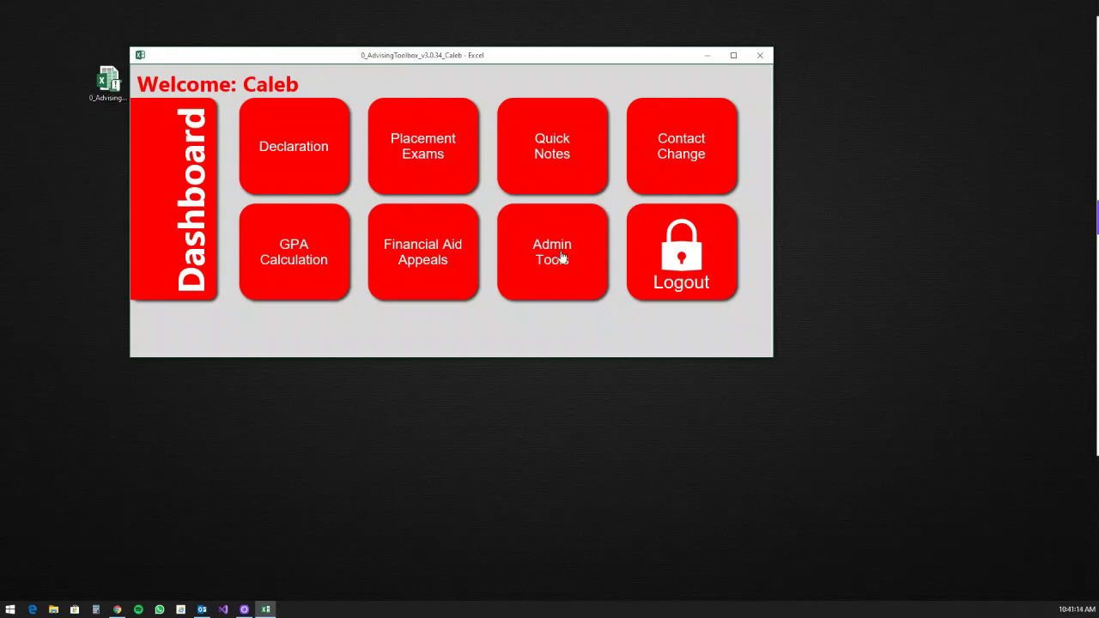
Step: Open the course management list from Admin Tools, cancelling a stray edit to the Course Title header
left_click(561, 257)
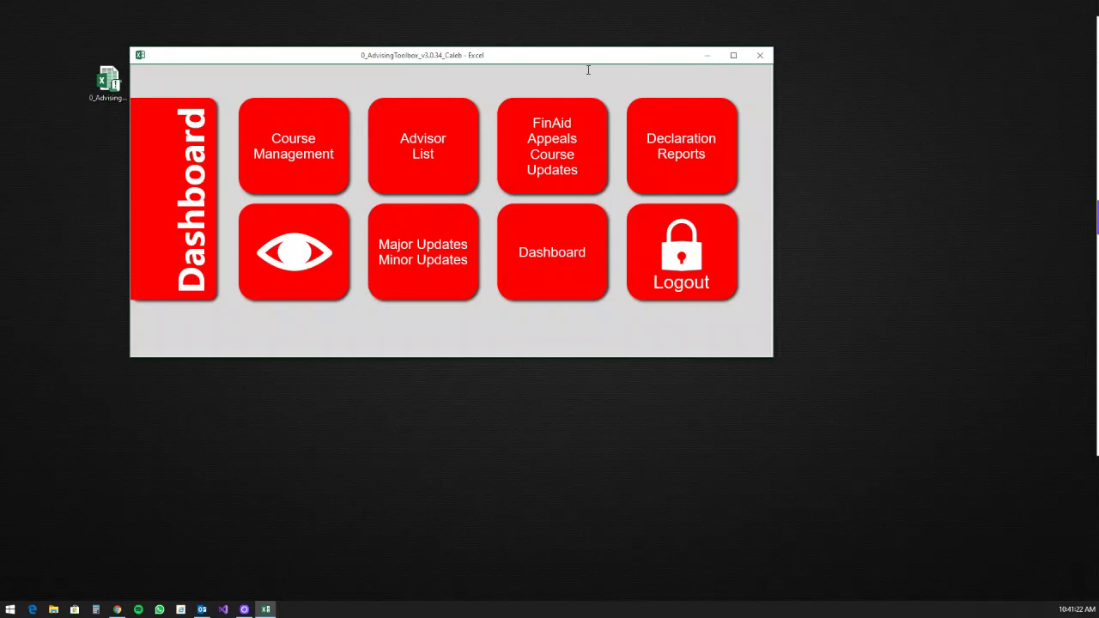
left_click_drag(525, 59, 559, 61)
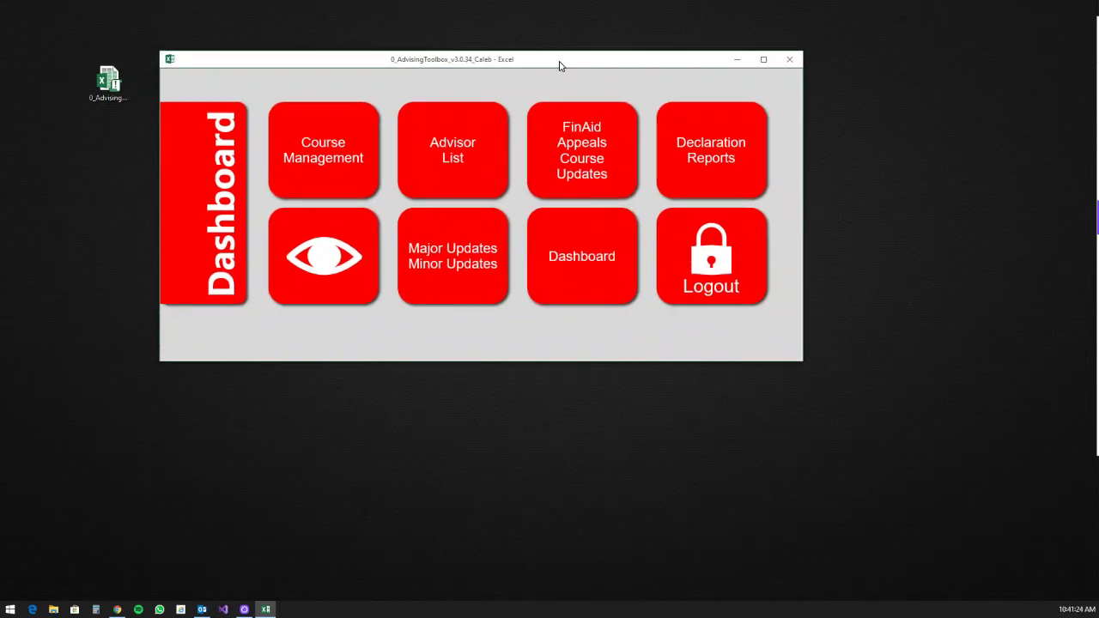
left_click(361, 180)
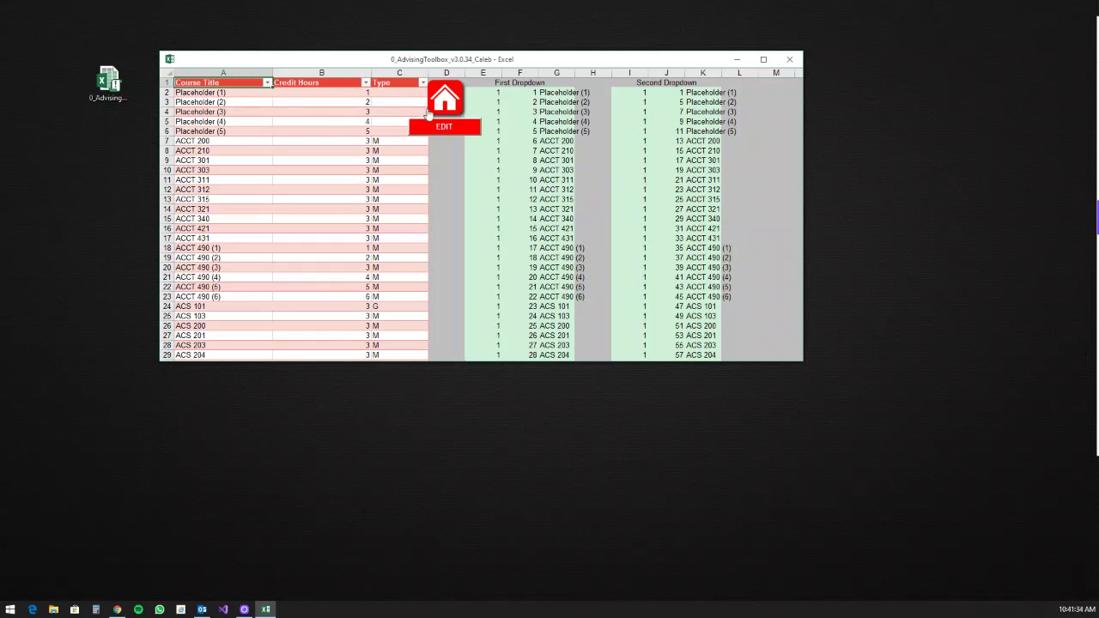
type("c")
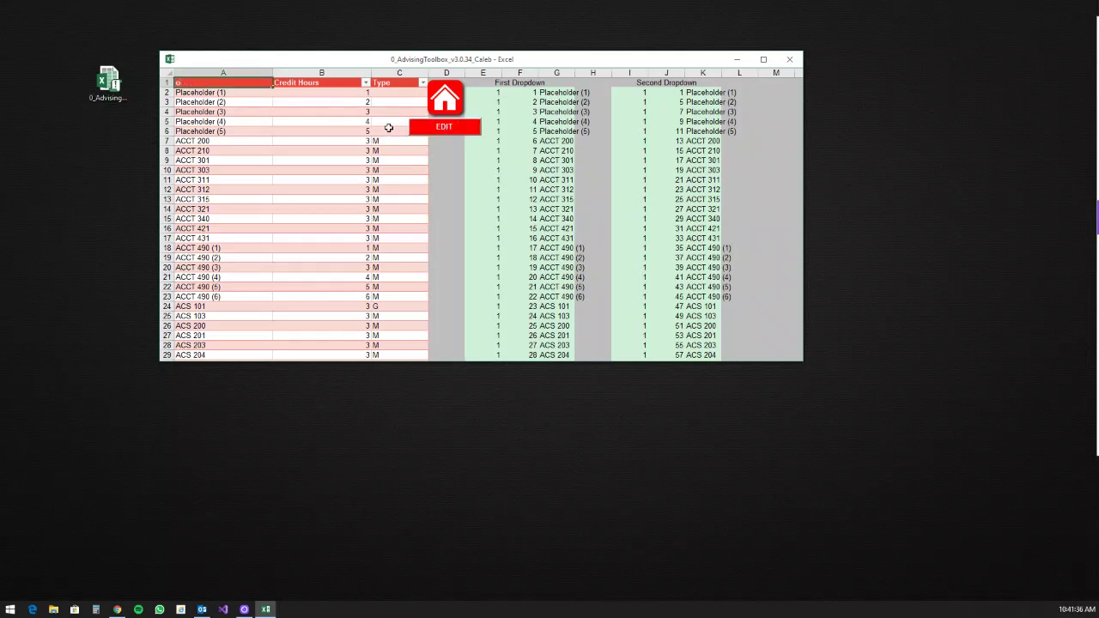
key("Escape")
left_click(436, 128)
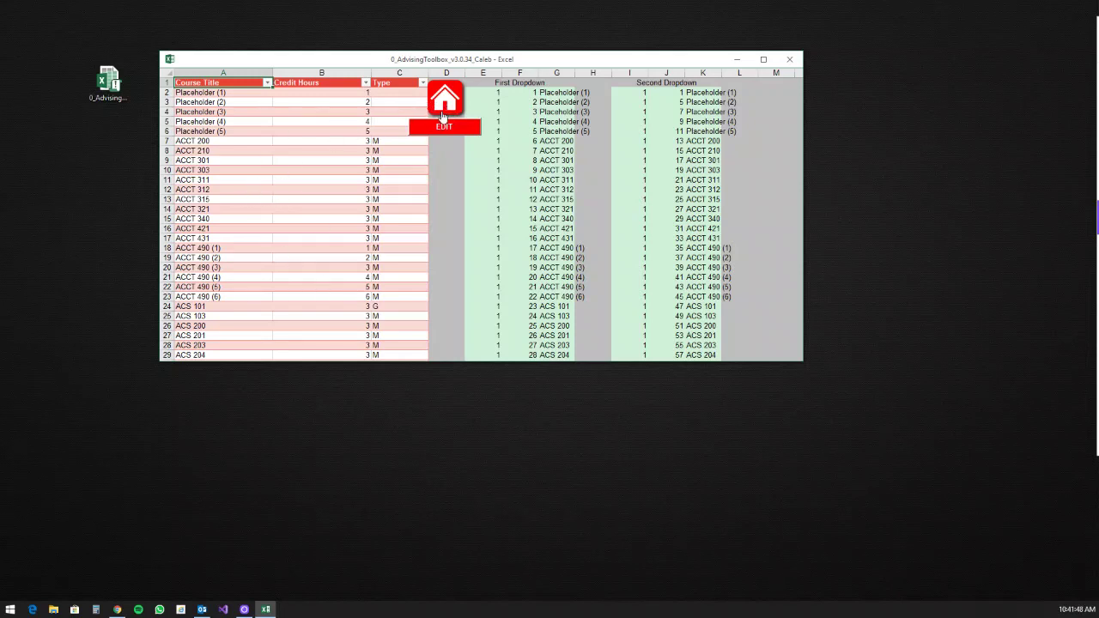
Step: Select the ANTH 470A/470B titles, then the five Placeholder course titles at the top
left_click(375, 140)
scroll(388, 166, "down", 1)
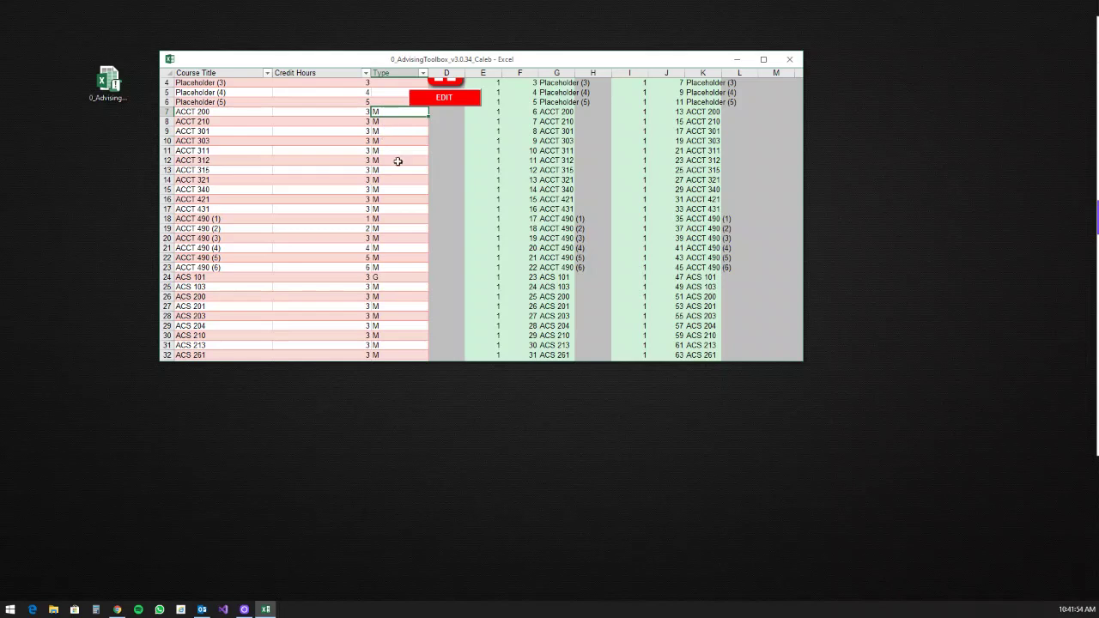
scroll(395, 158, "up", 1)
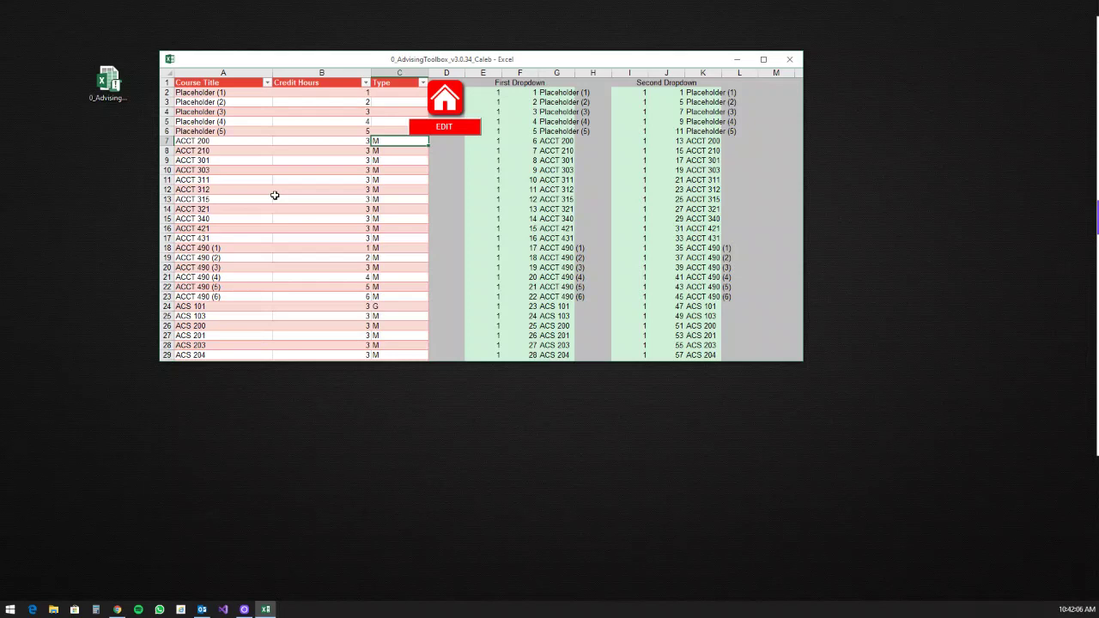
scroll(275, 195, "down", 20)
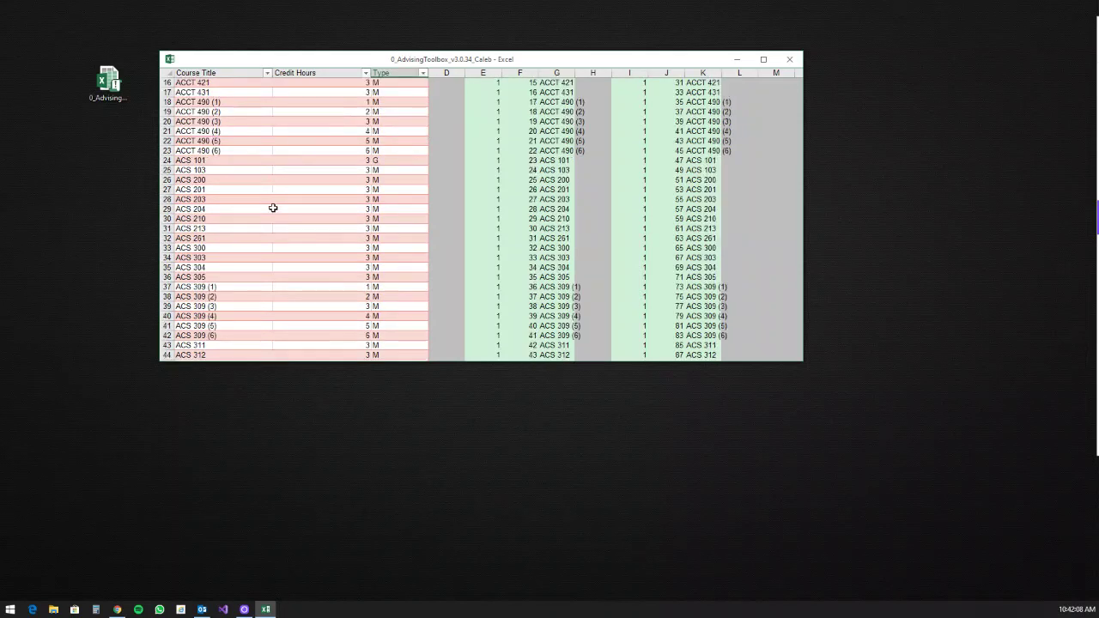
scroll(277, 206, "down", 15)
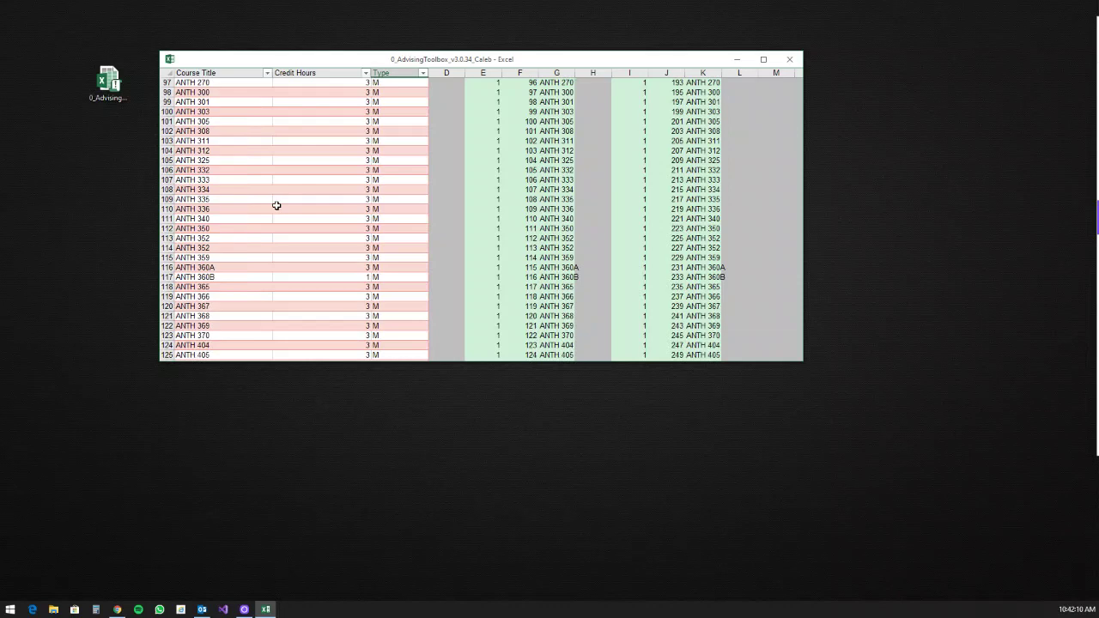
left_click_drag(206, 190, 216, 316)
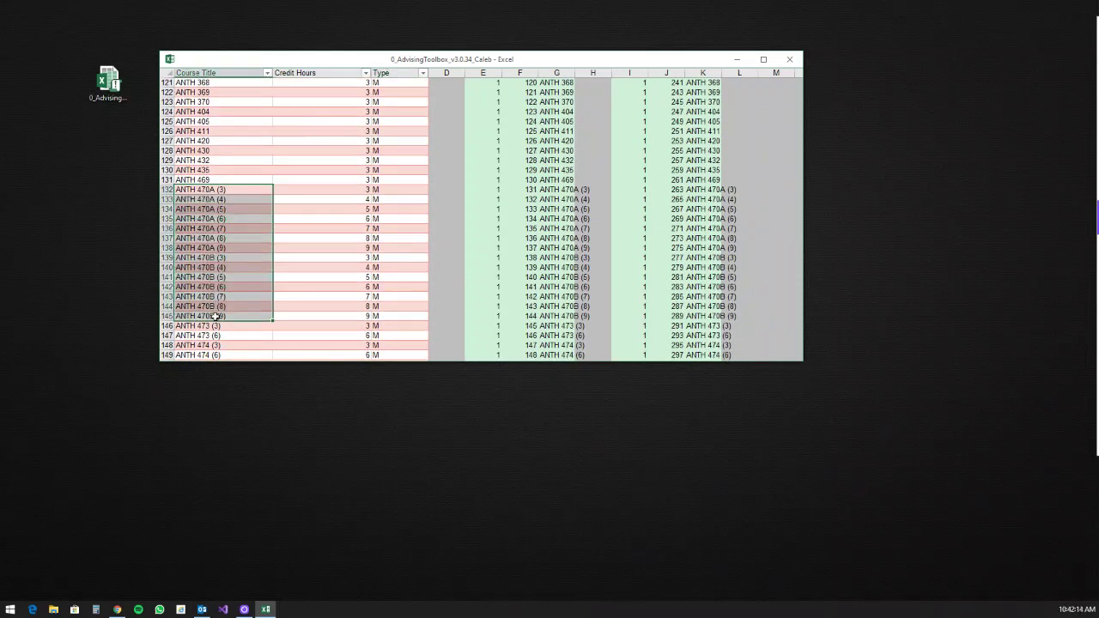
left_click_drag(208, 189, 246, 243)
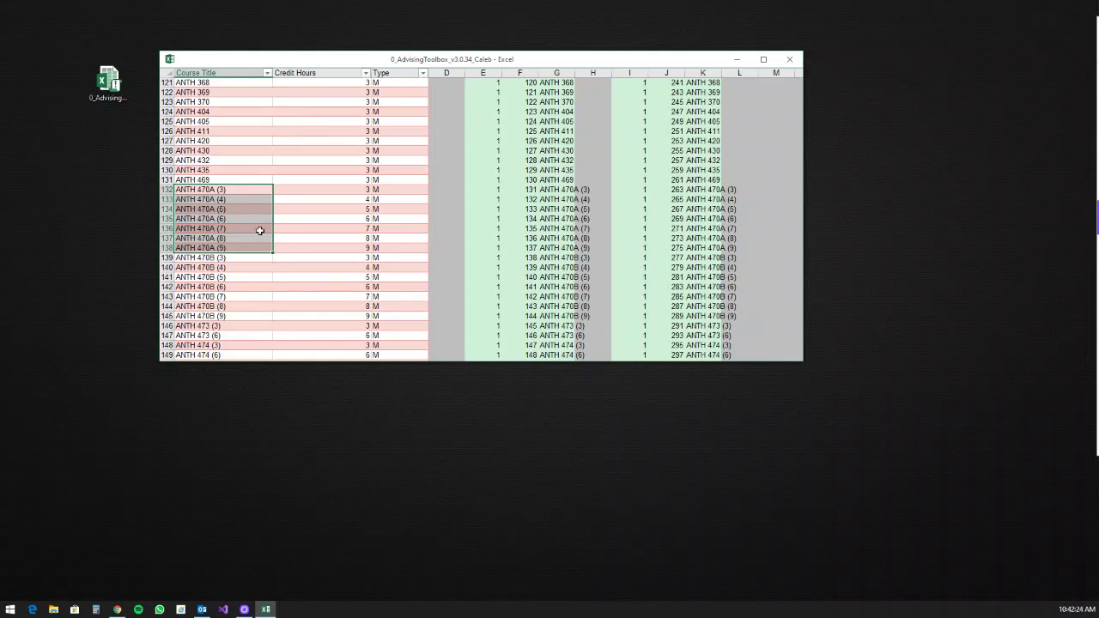
scroll(269, 233, "up", 18)
scroll(285, 232, "up", 20)
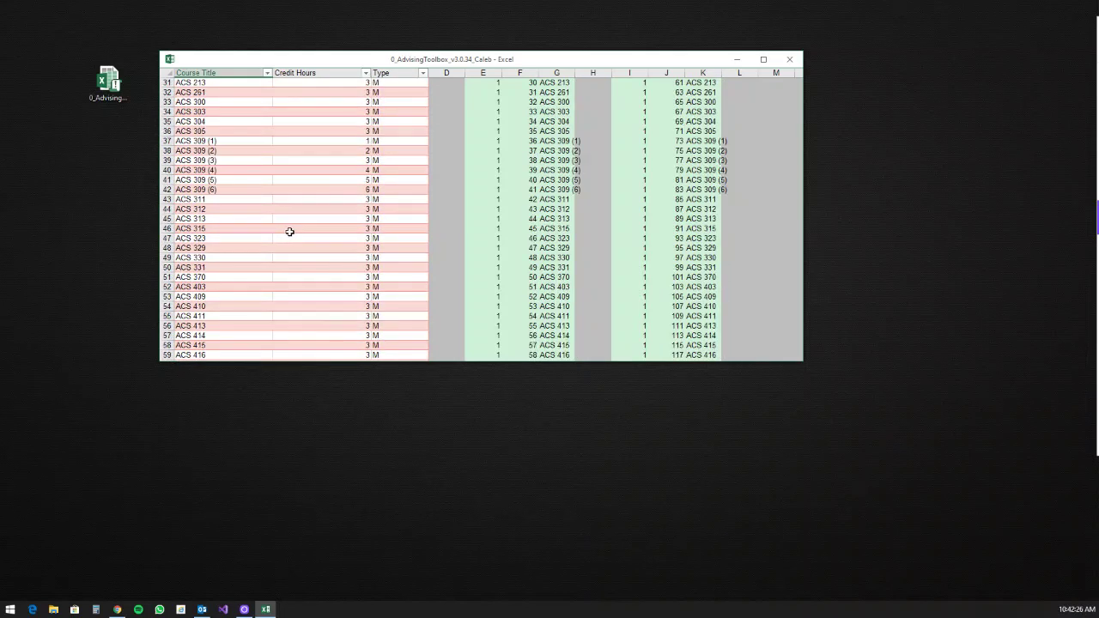
left_click_drag(217, 93, 223, 130)
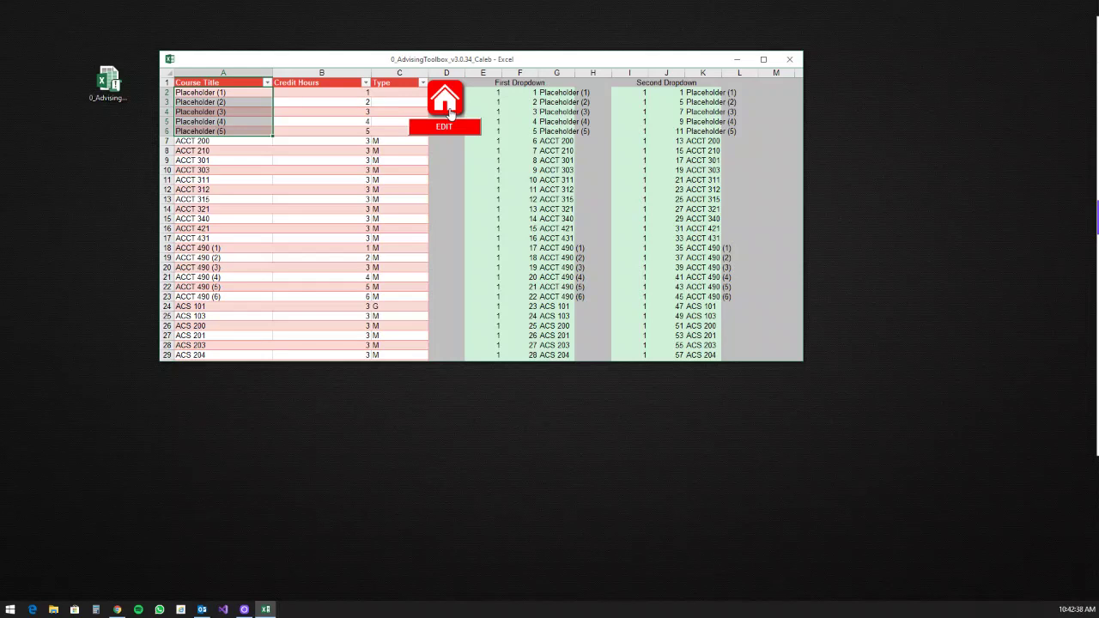
Step: Go Home, open the Admin Tools dashboard, and show then hide the ribbon and headings
left_click(450, 112)
left_click(604, 251)
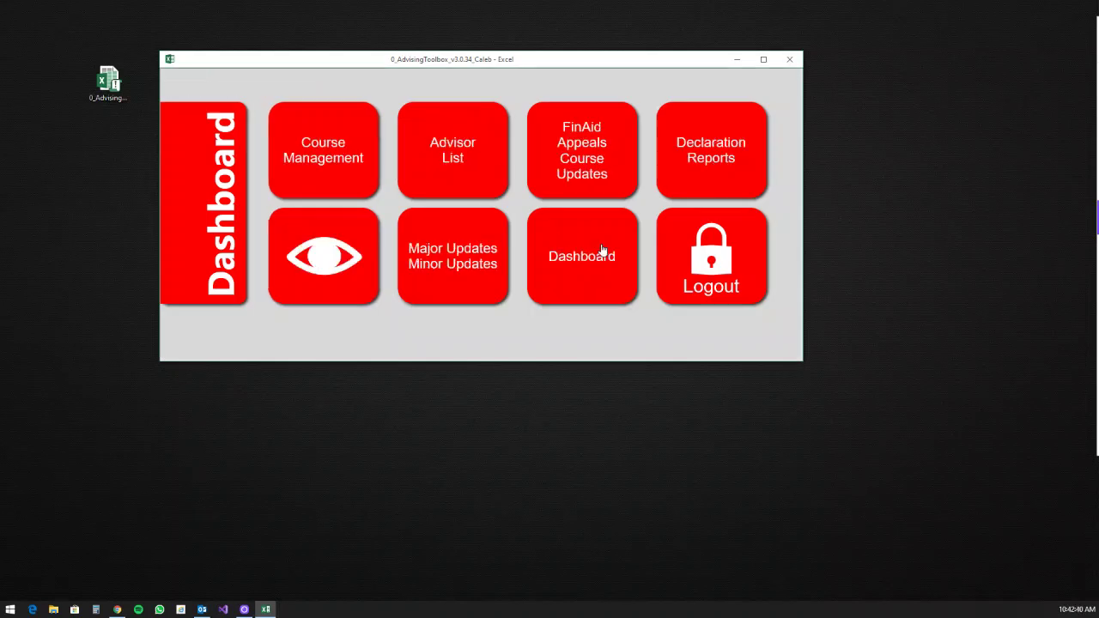
left_click(326, 263)
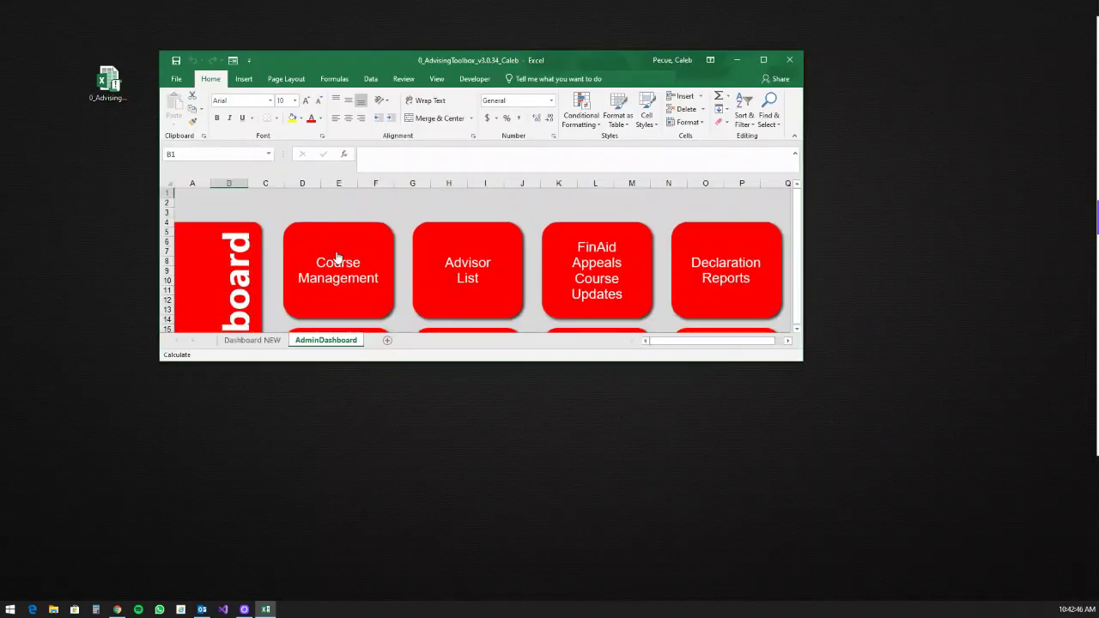
scroll(335, 262, "down", 2)
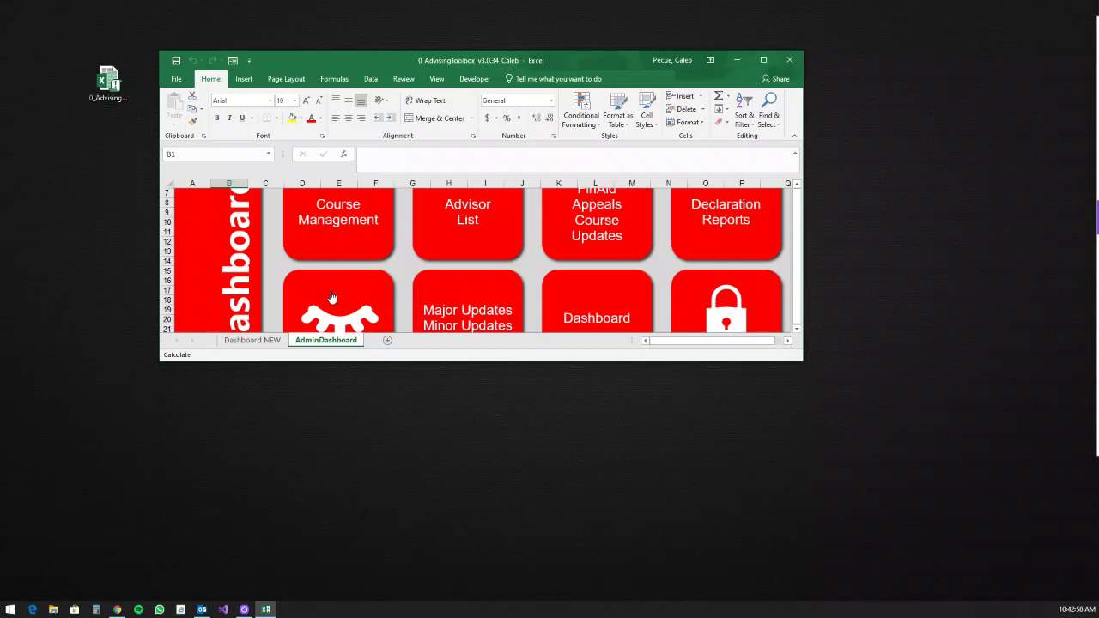
left_click(331, 297)
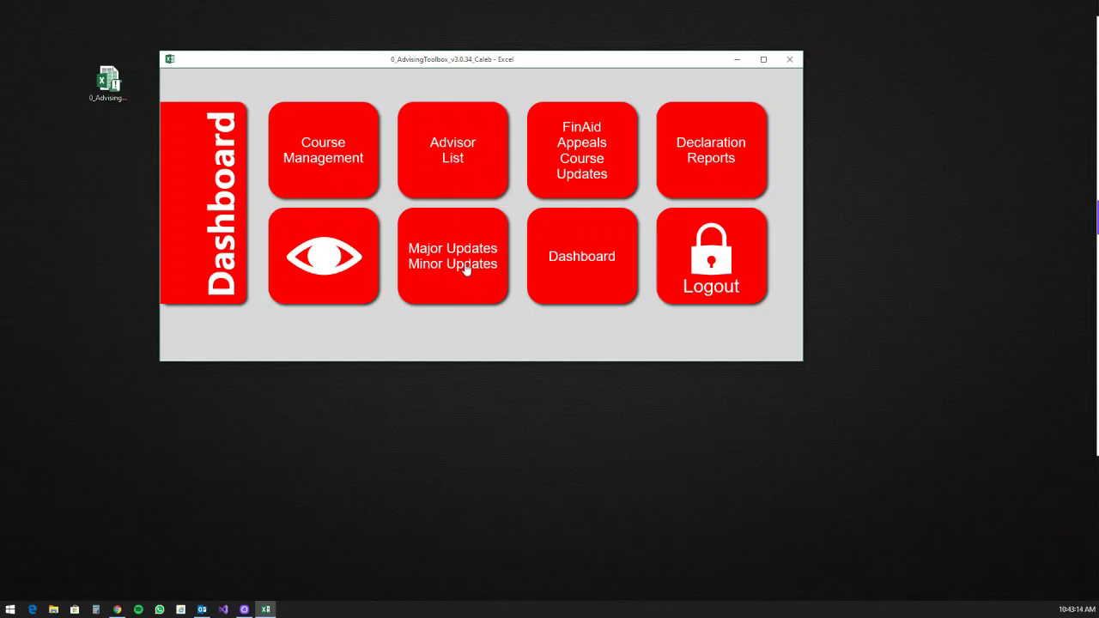
left_click(609, 178)
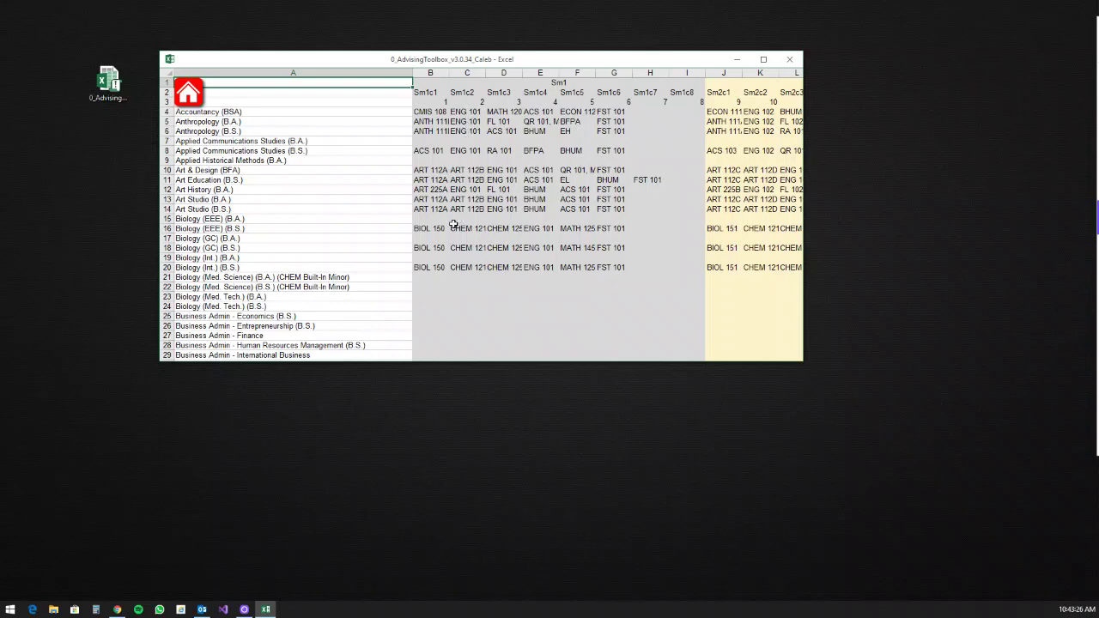
scroll(429, 223, "down", 6)
scroll(422, 222, "down", 20)
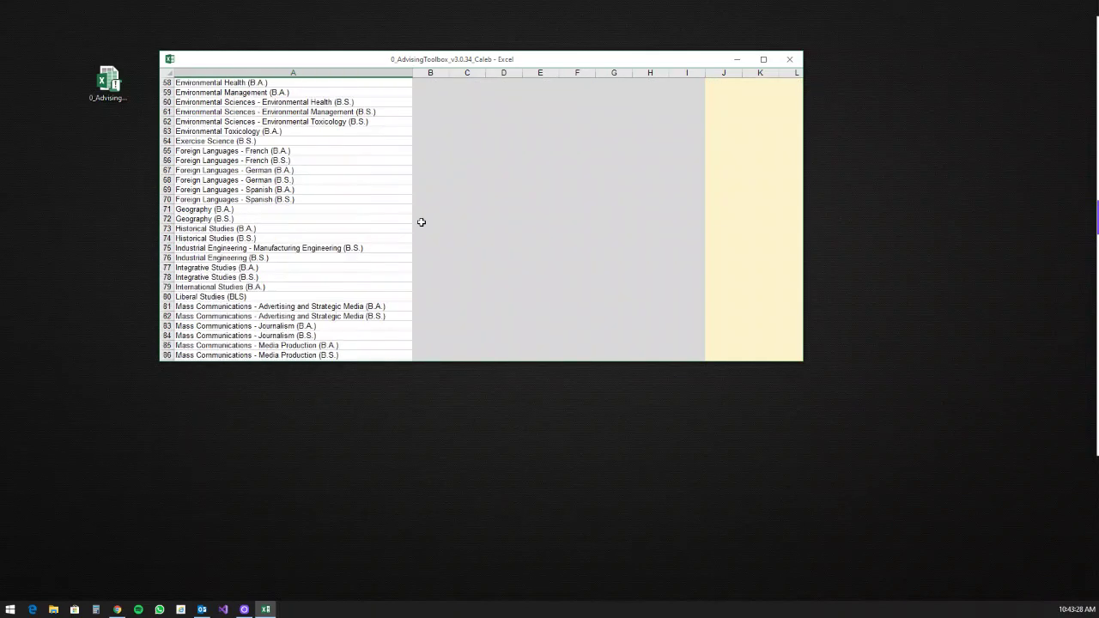
scroll(422, 222, "down", 15)
scroll(421, 222, "up", 6)
scroll(421, 221, "down", 3)
scroll(421, 222, "up", 20)
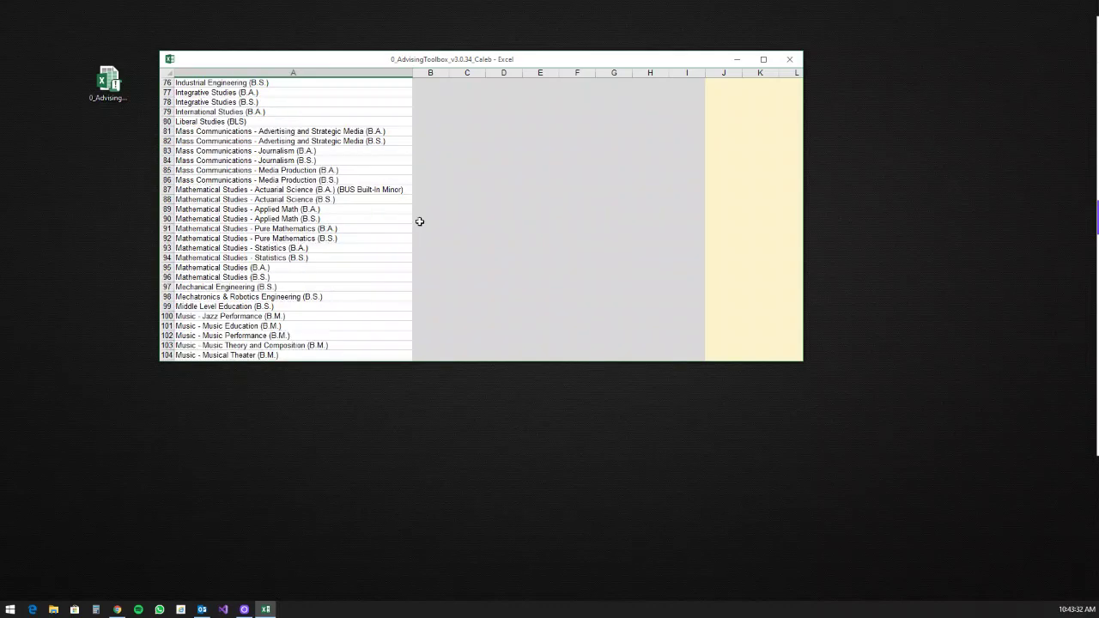
scroll(417, 218, "up", 4)
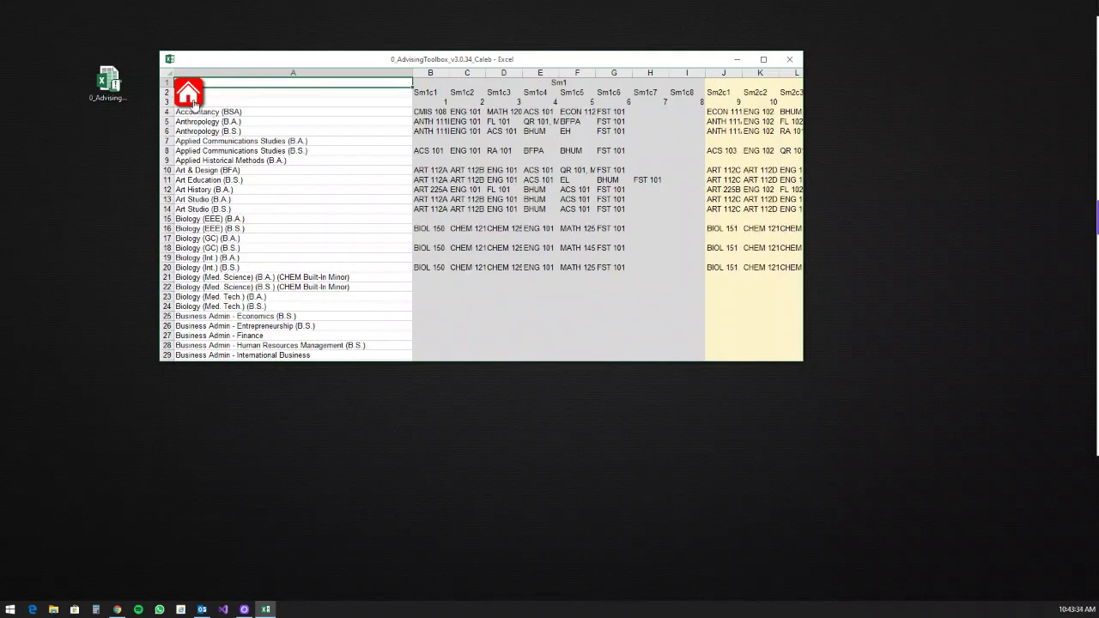
left_click(193, 103)
left_click(589, 247)
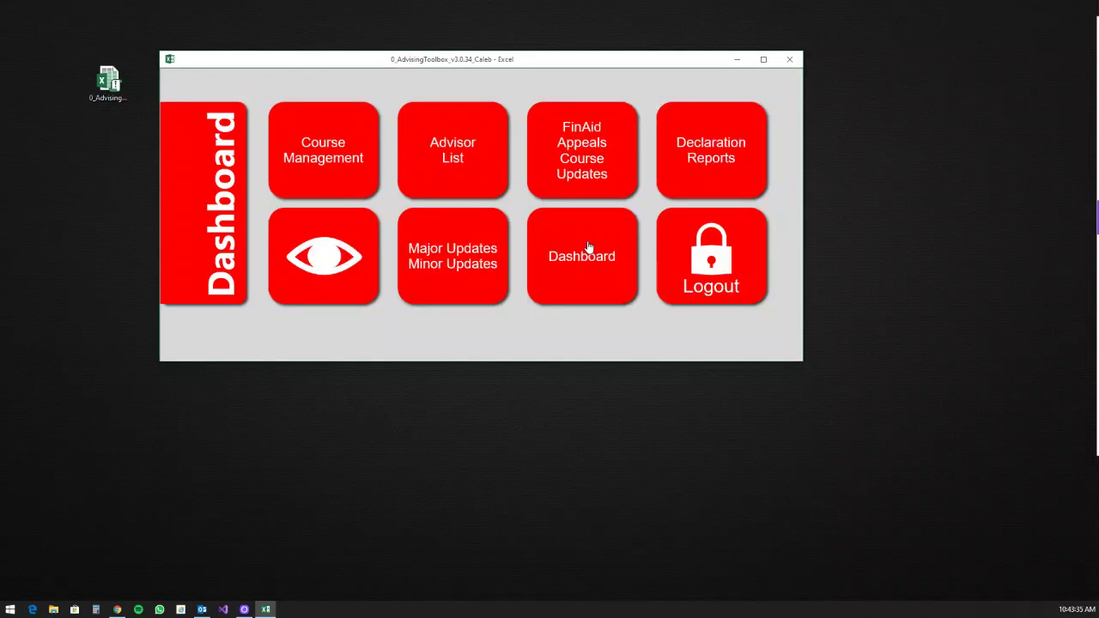
left_click(732, 149)
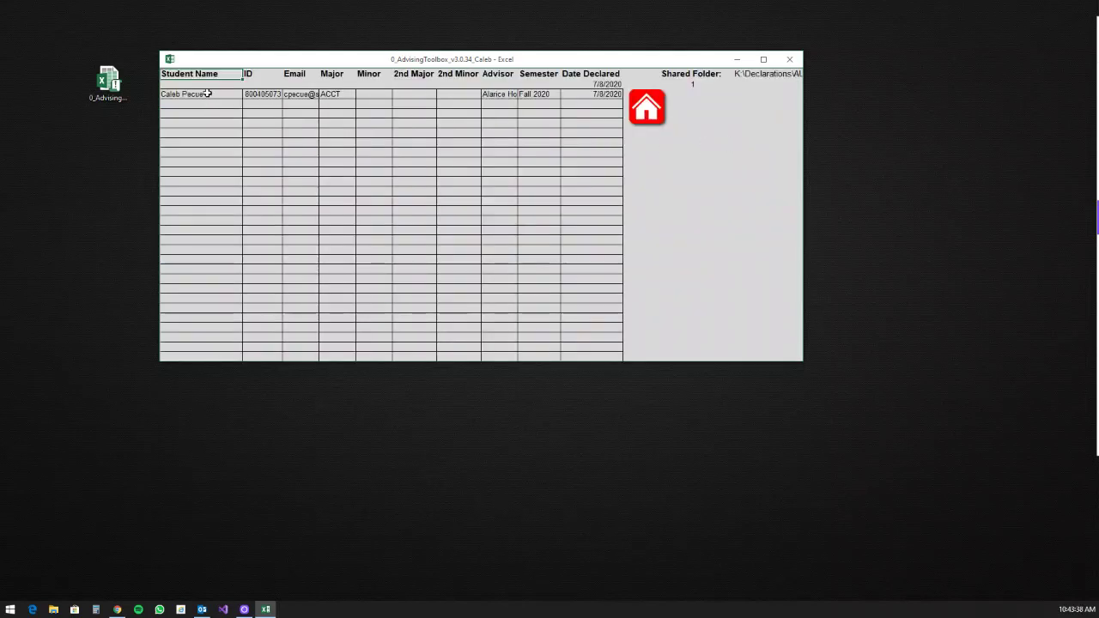
left_click(693, 85)
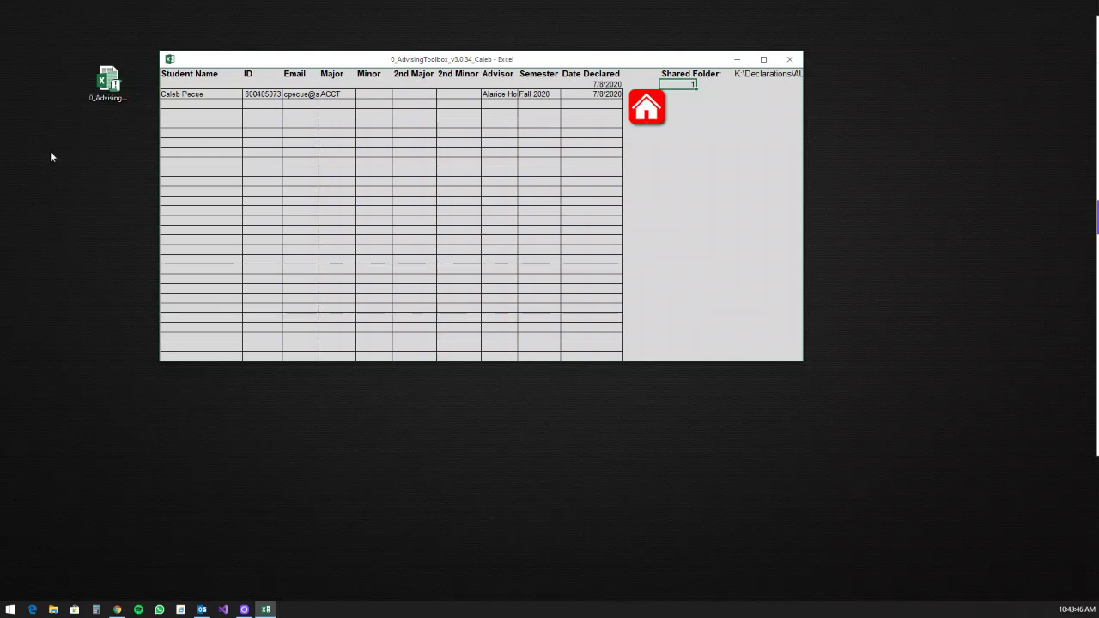
left_click(654, 114)
left_click(614, 267)
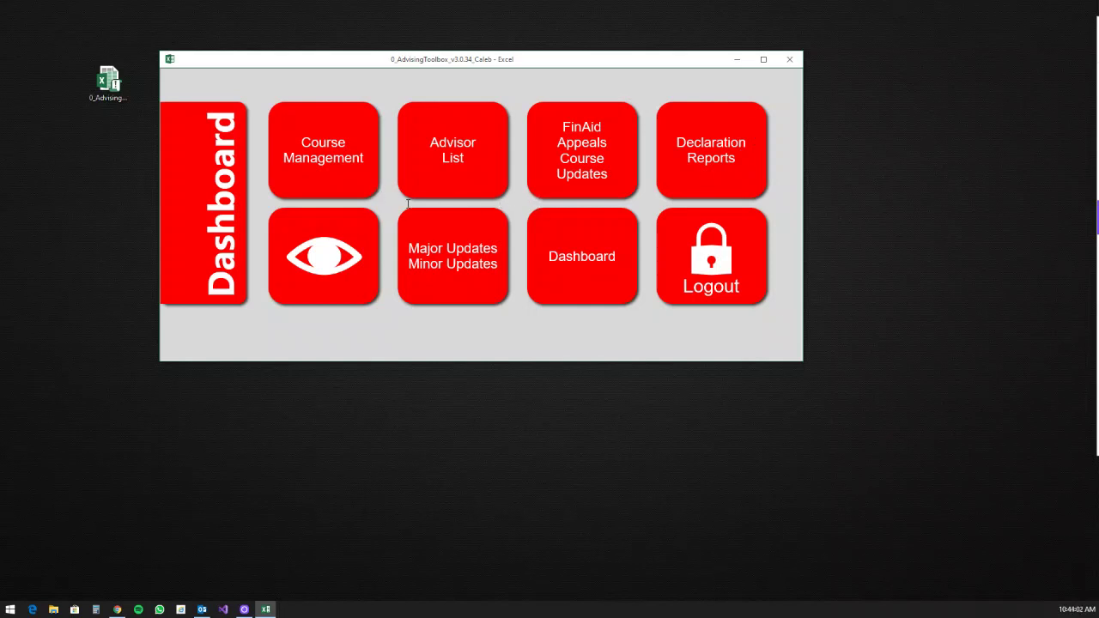
Step: Switch to the user dashboard and log out of the OAA Toolbox
left_click(571, 260)
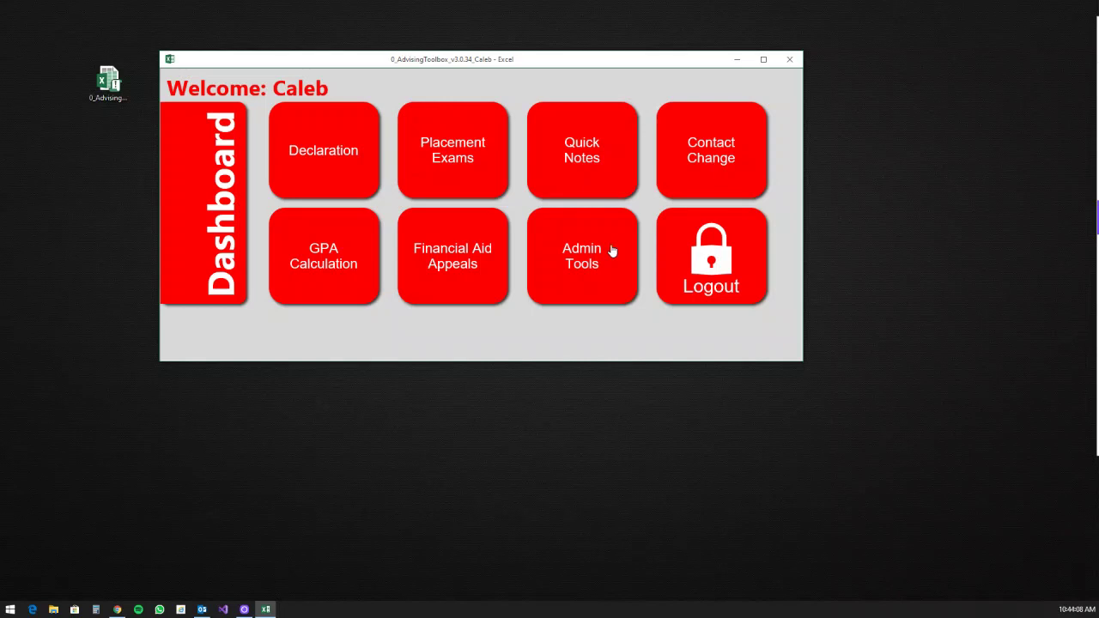
left_click_drag(541, 58, 537, 78)
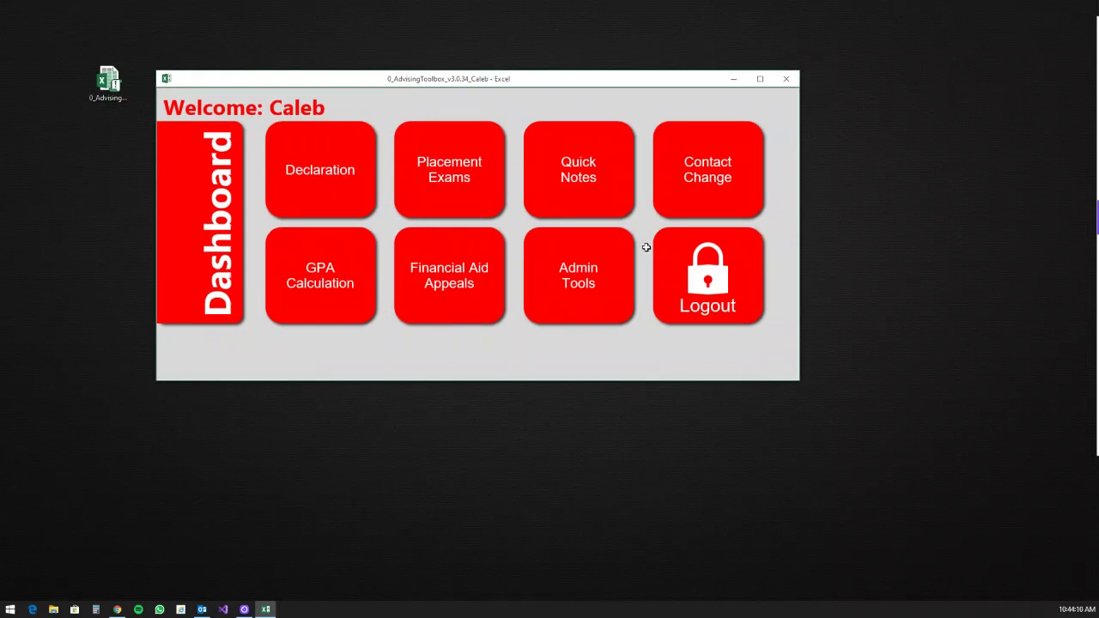
left_click(724, 289)
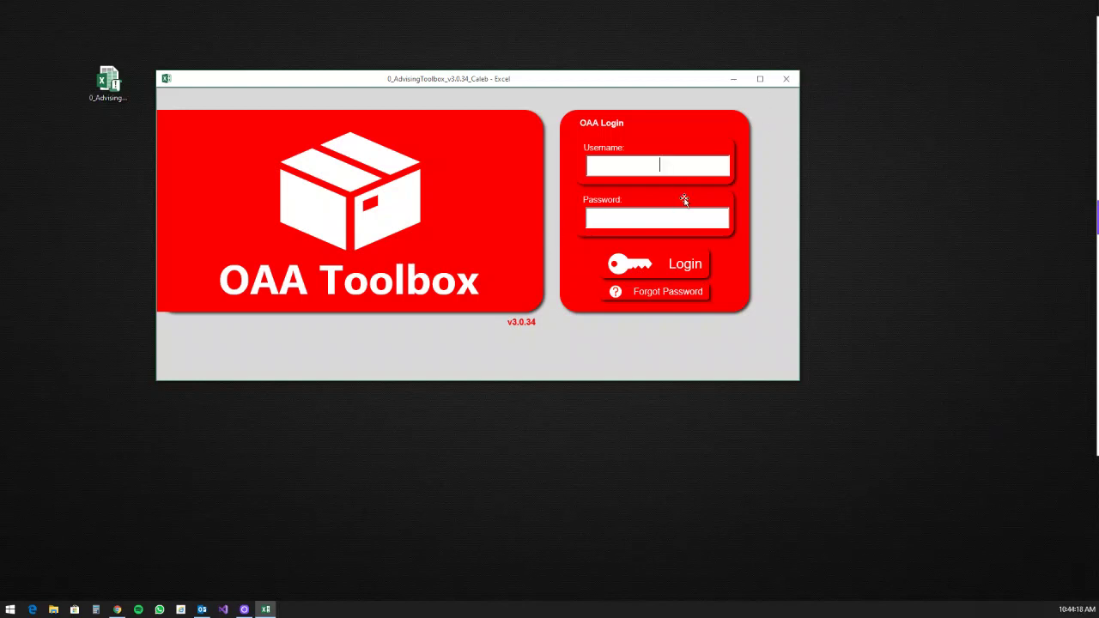
Step: Sign back in on the login screen with the username and password
type("Caleb")
key("Tab")
type("•••••••••")
left_click(693, 268)
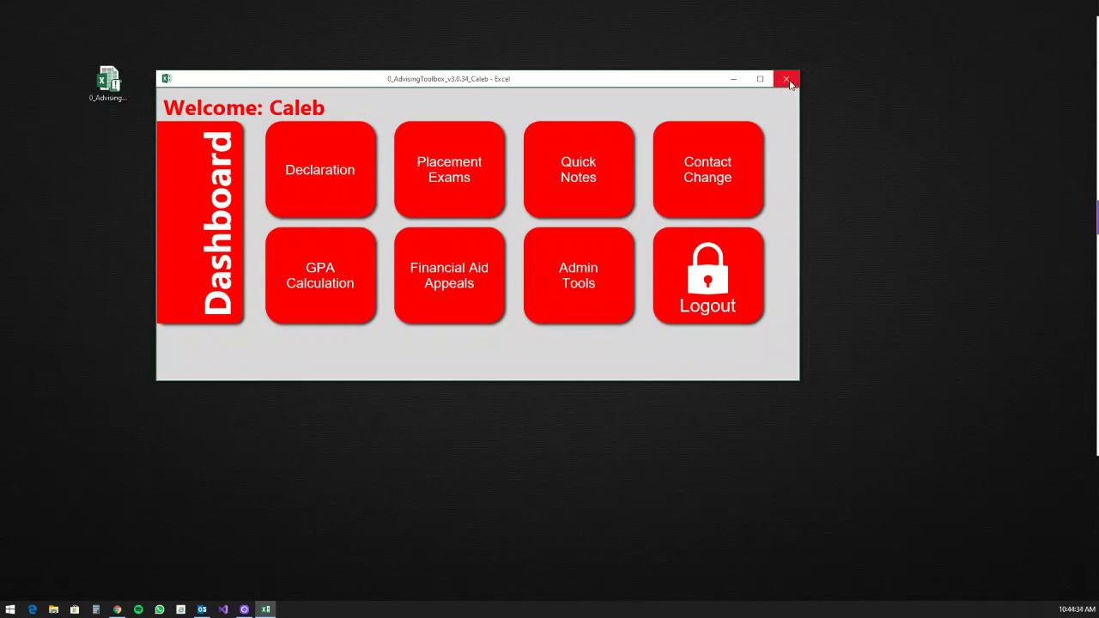
Step: Close and reopen the advising toolbox workbook from the desktop, closing Document Recovery and confirming the keep-recovered-files prompt
left_click(788, 81)
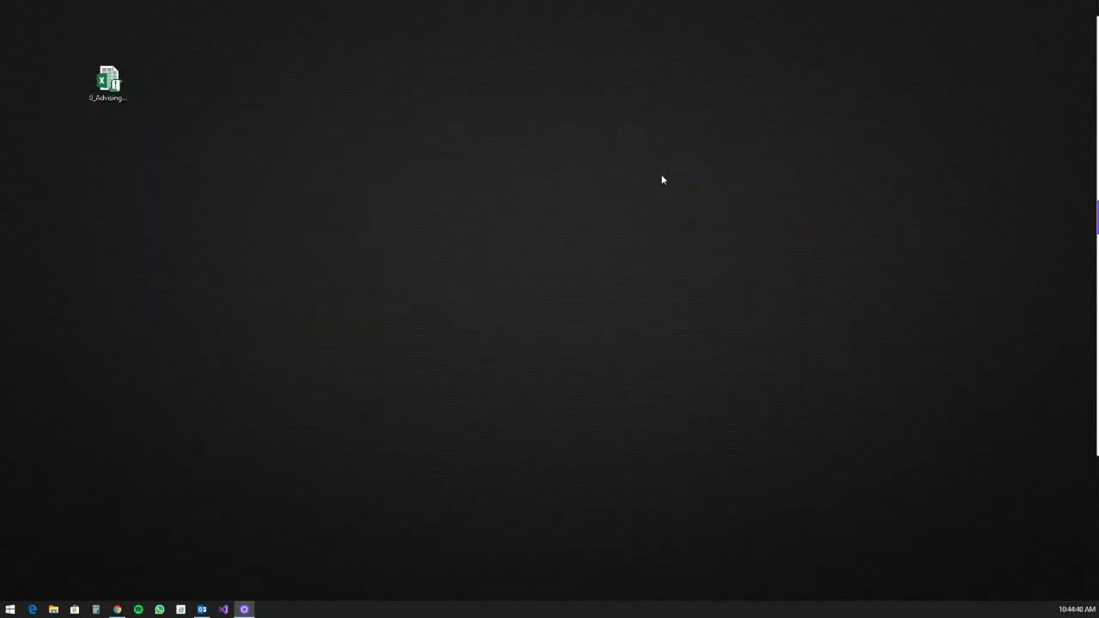
double_click(114, 83)
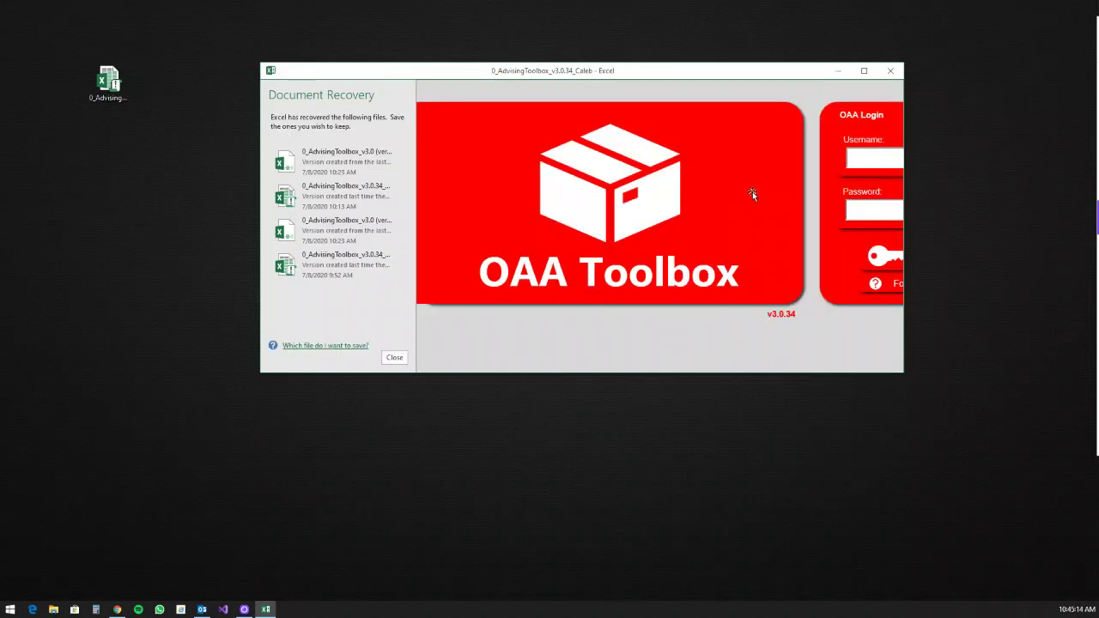
left_click(395, 357)
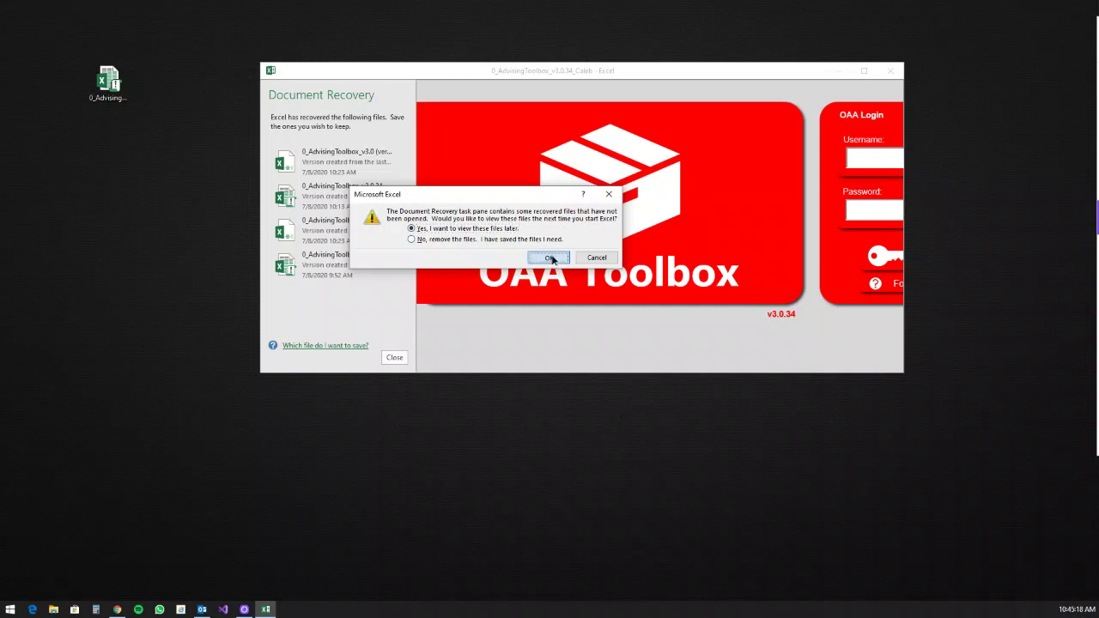
left_click(550, 258)
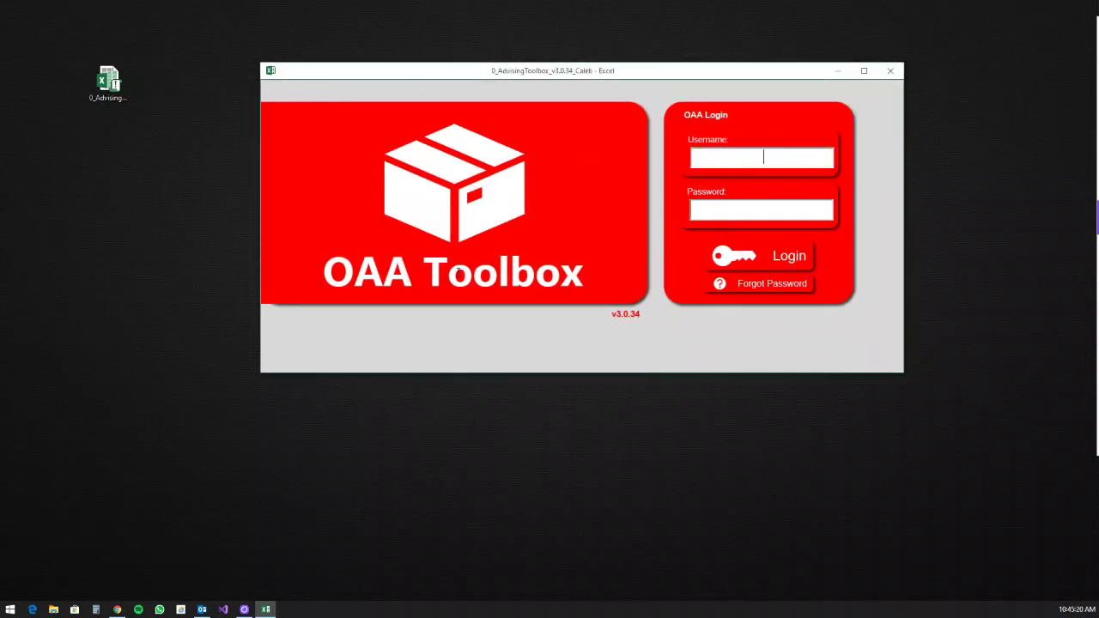